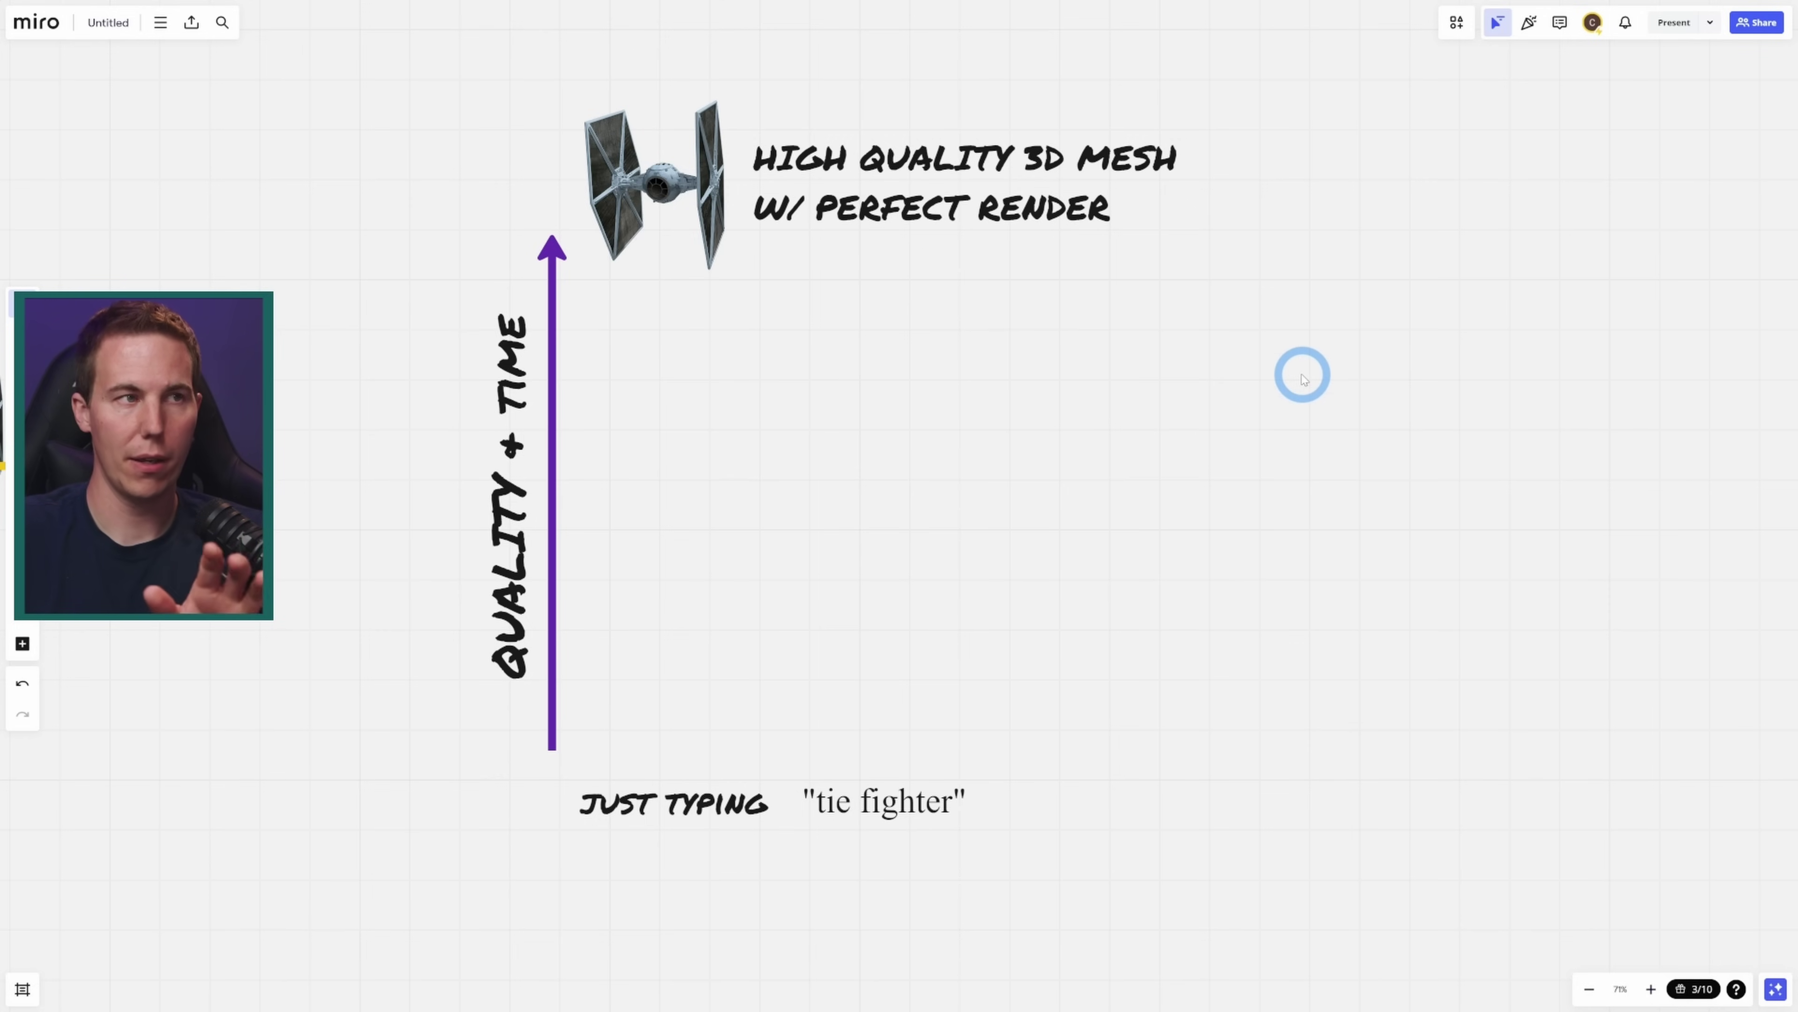
# Draw a red freehand loop around the 'High quality 3D mesh w/ perfect render' heading
pyautogui.moveTo(1324, 52); pyautogui.dragTo(1419, 100)
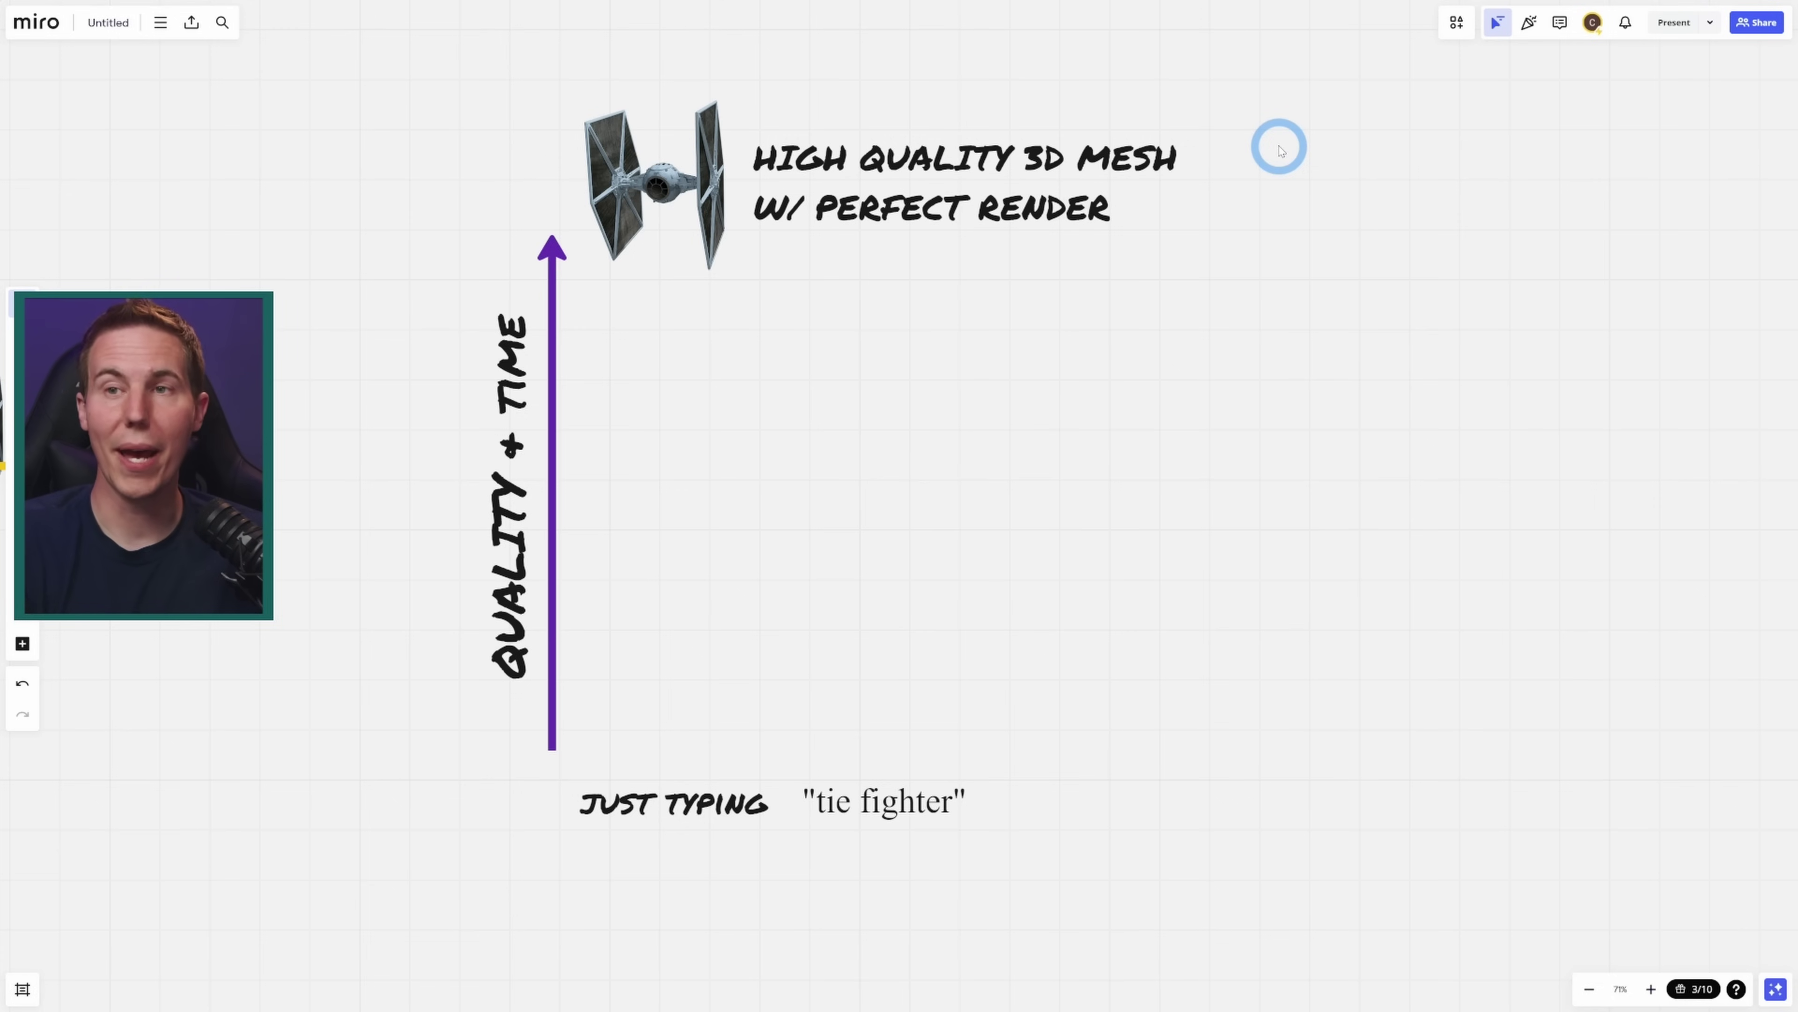
pyautogui.moveTo(1272, 269); pyautogui.dragTo(1121, 329)
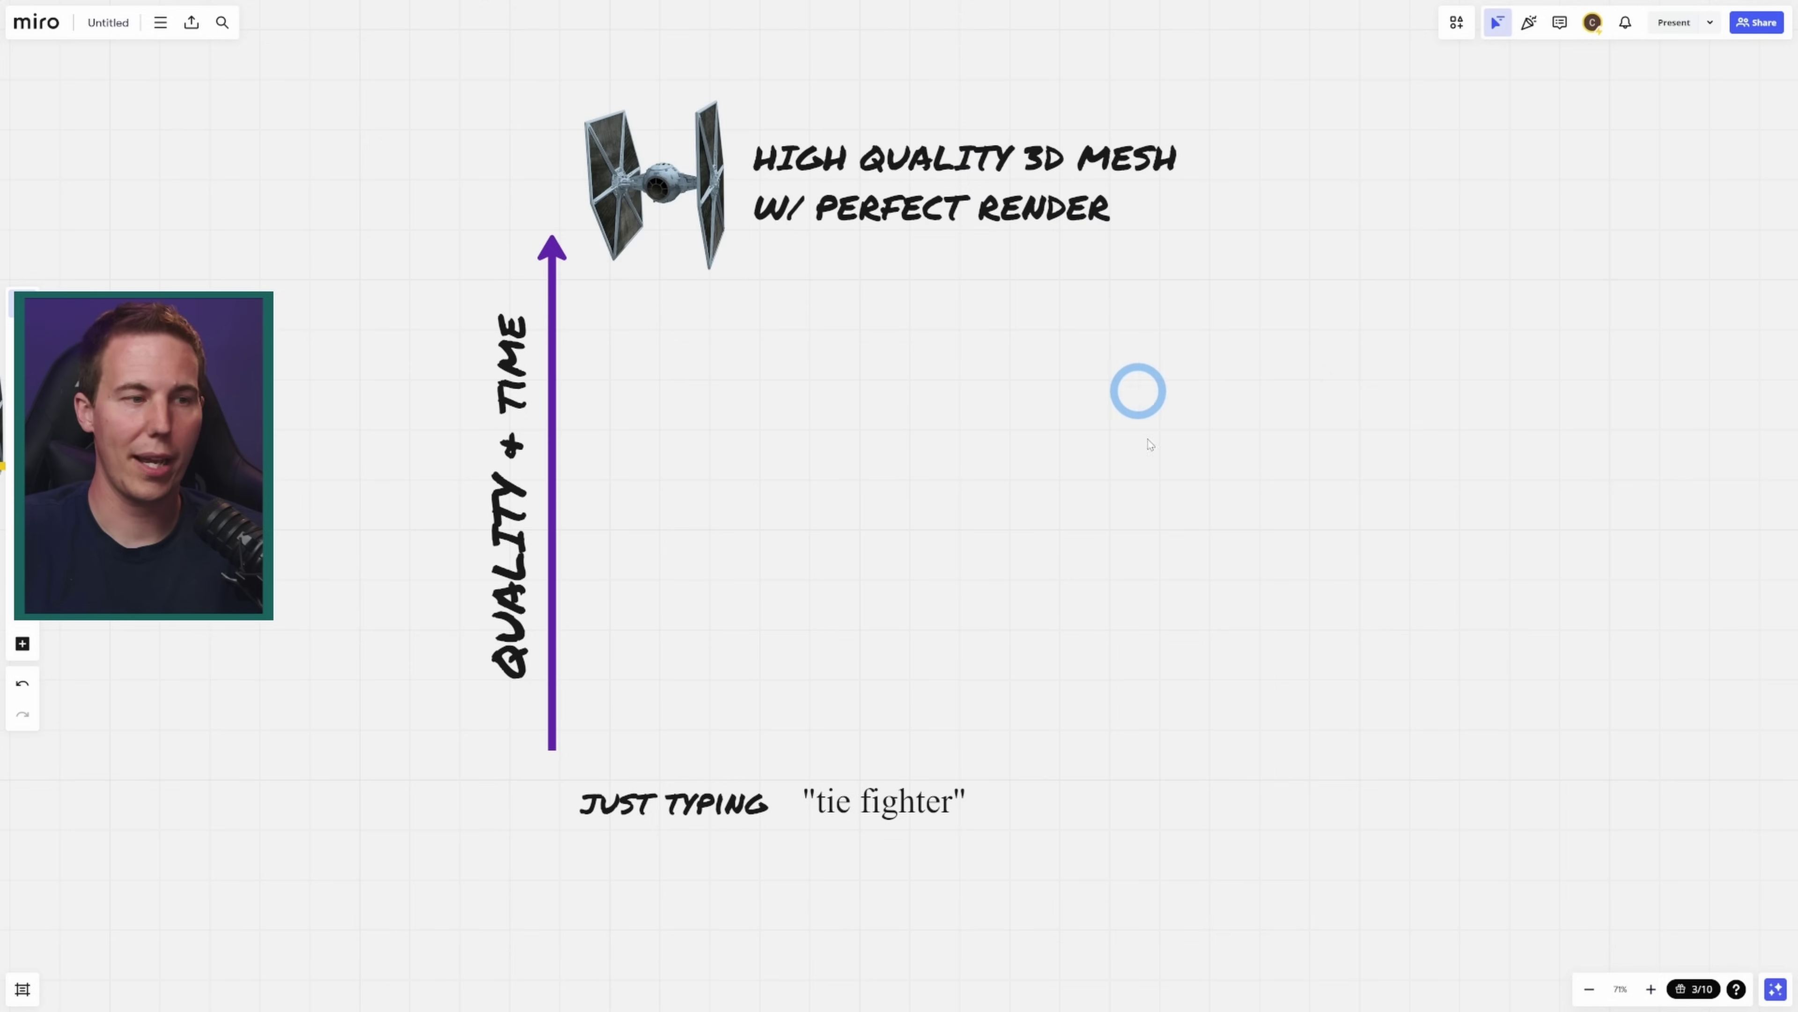
pyautogui.moveTo(1168, 857); pyautogui.dragTo(559, 780)
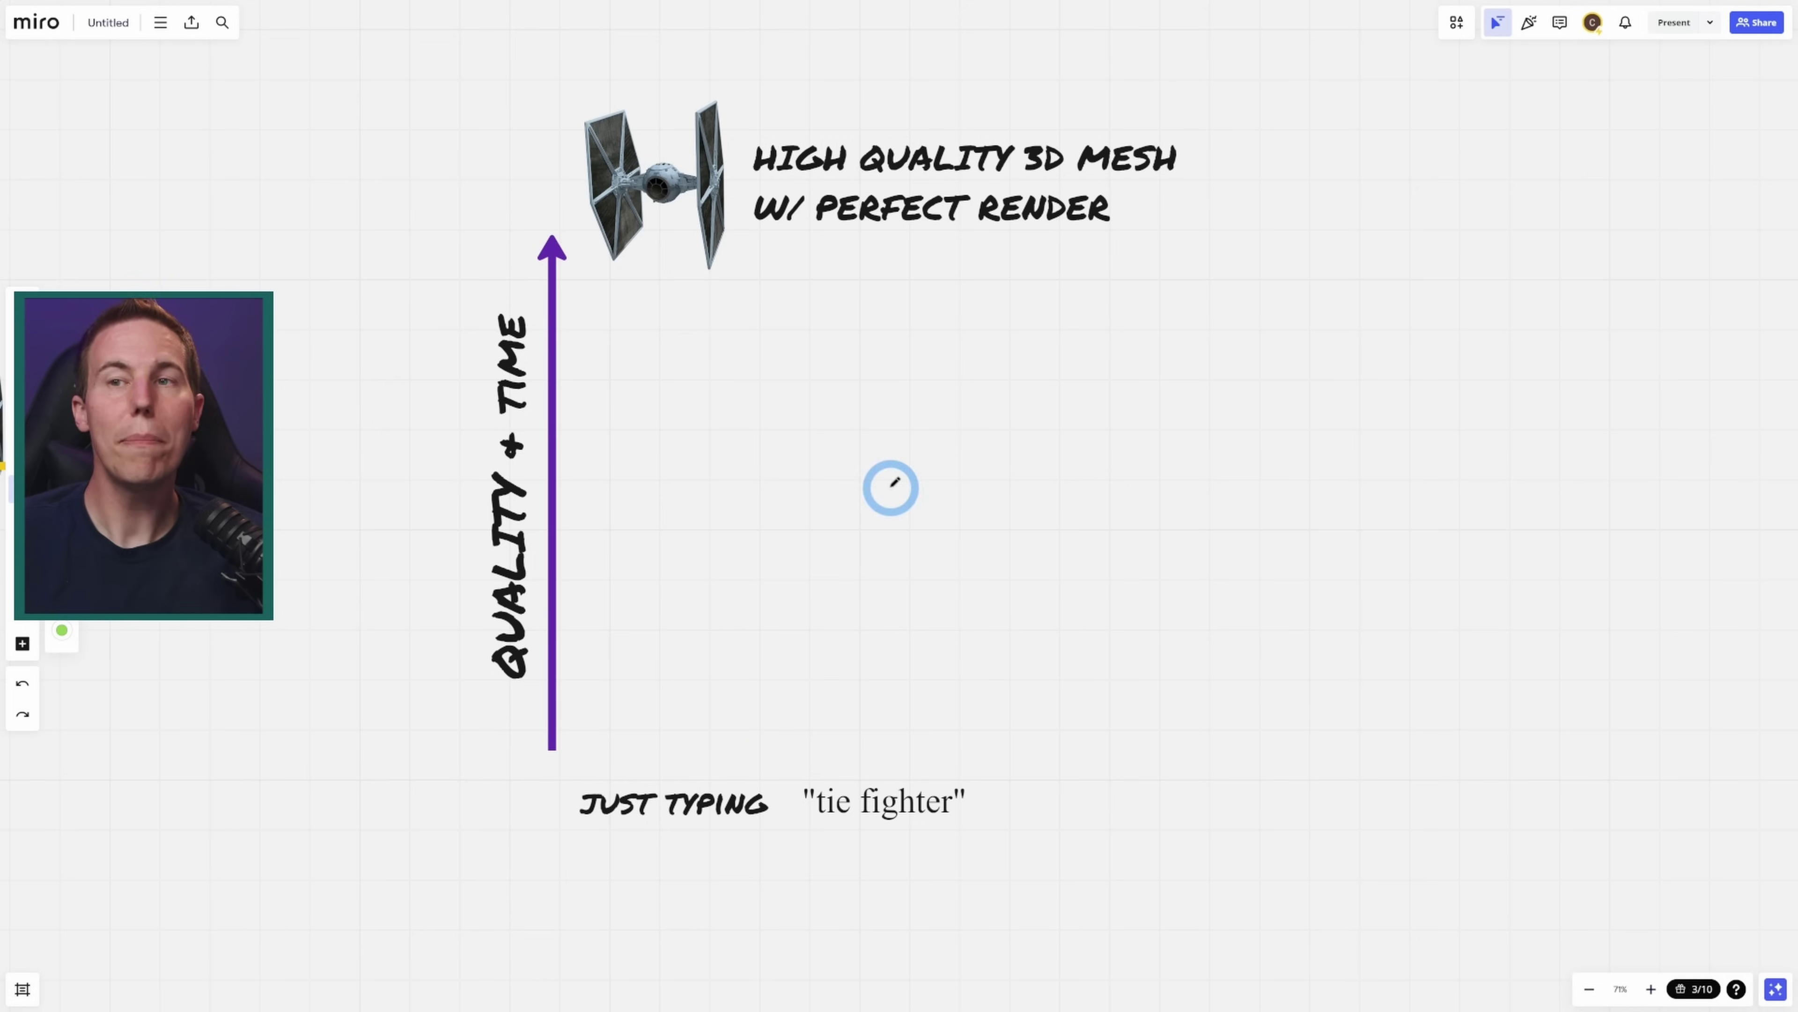
pyautogui.moveTo(763, 252)
pyautogui.mouseDown()
pyautogui.moveTo(978, 80)
pyautogui.moveTo(1247, 110)
pyautogui.mouseUp()
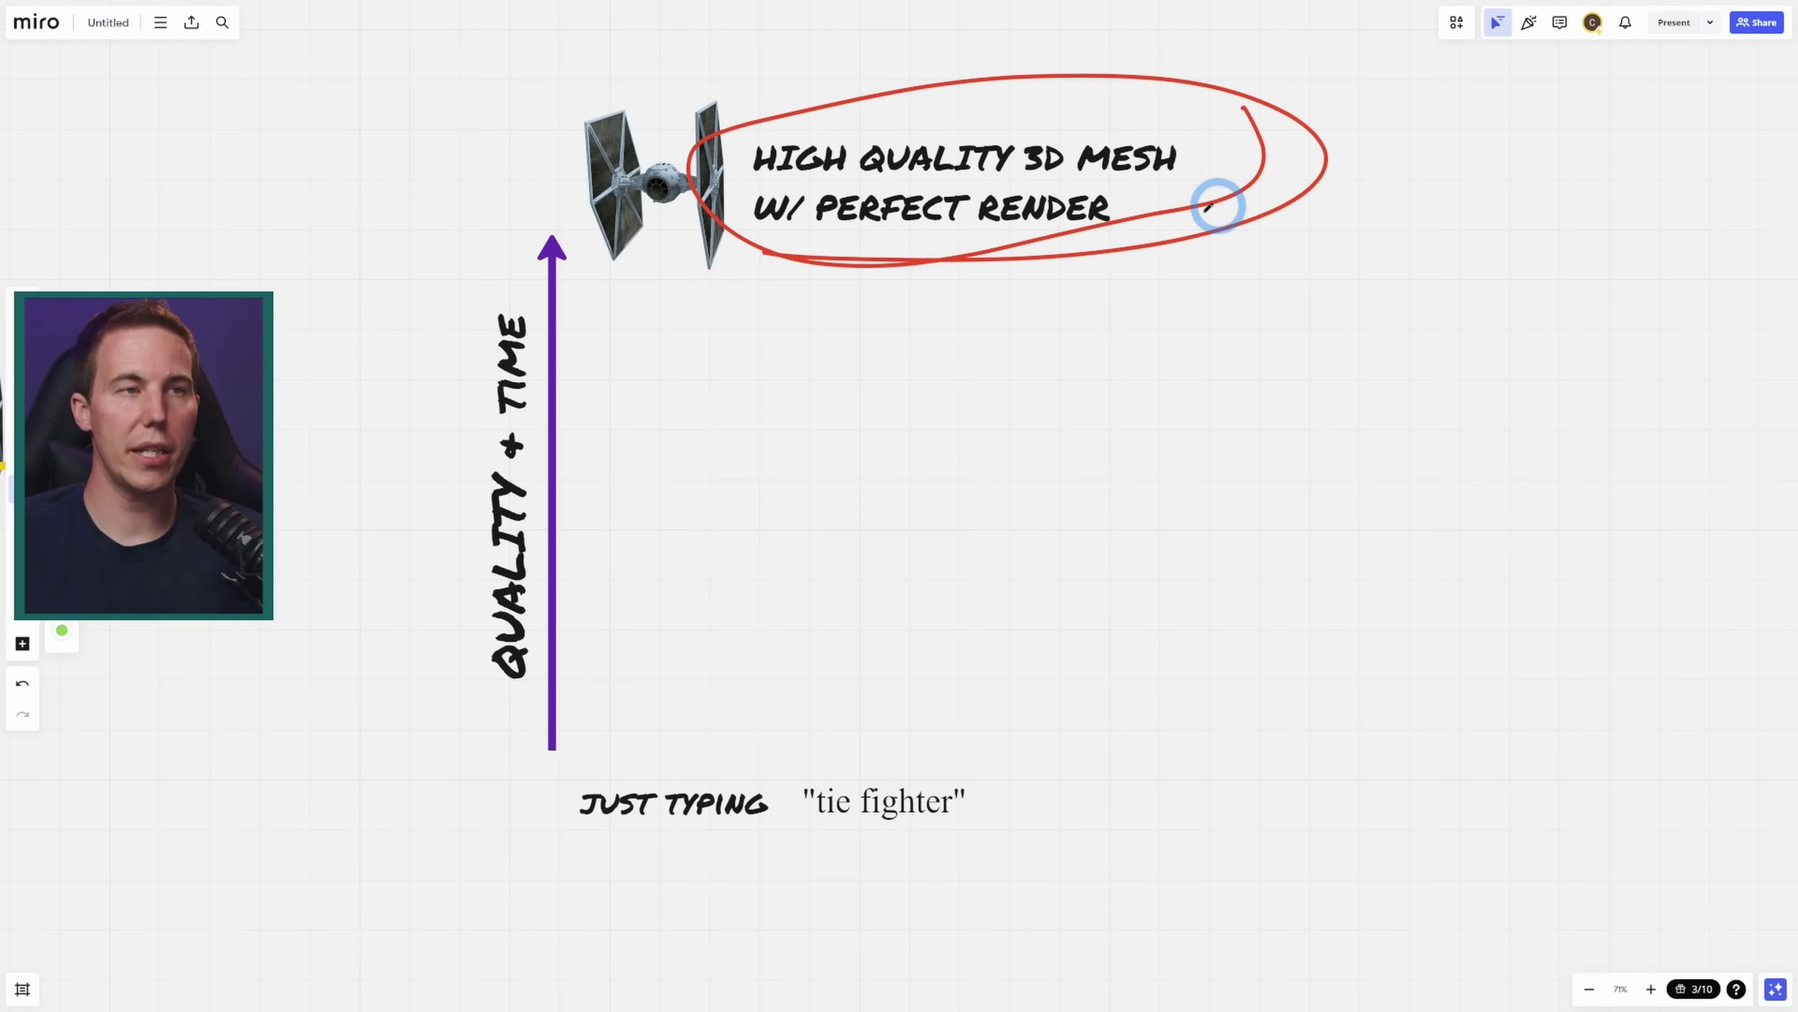
# Mark the heading with a red X and scribble, then undo all the red strokes
pyautogui.moveTo(1153, 65); pyautogui.dragTo(823, 280)
pyautogui.moveTo(878, 98); pyautogui.dragTo(1150, 290)
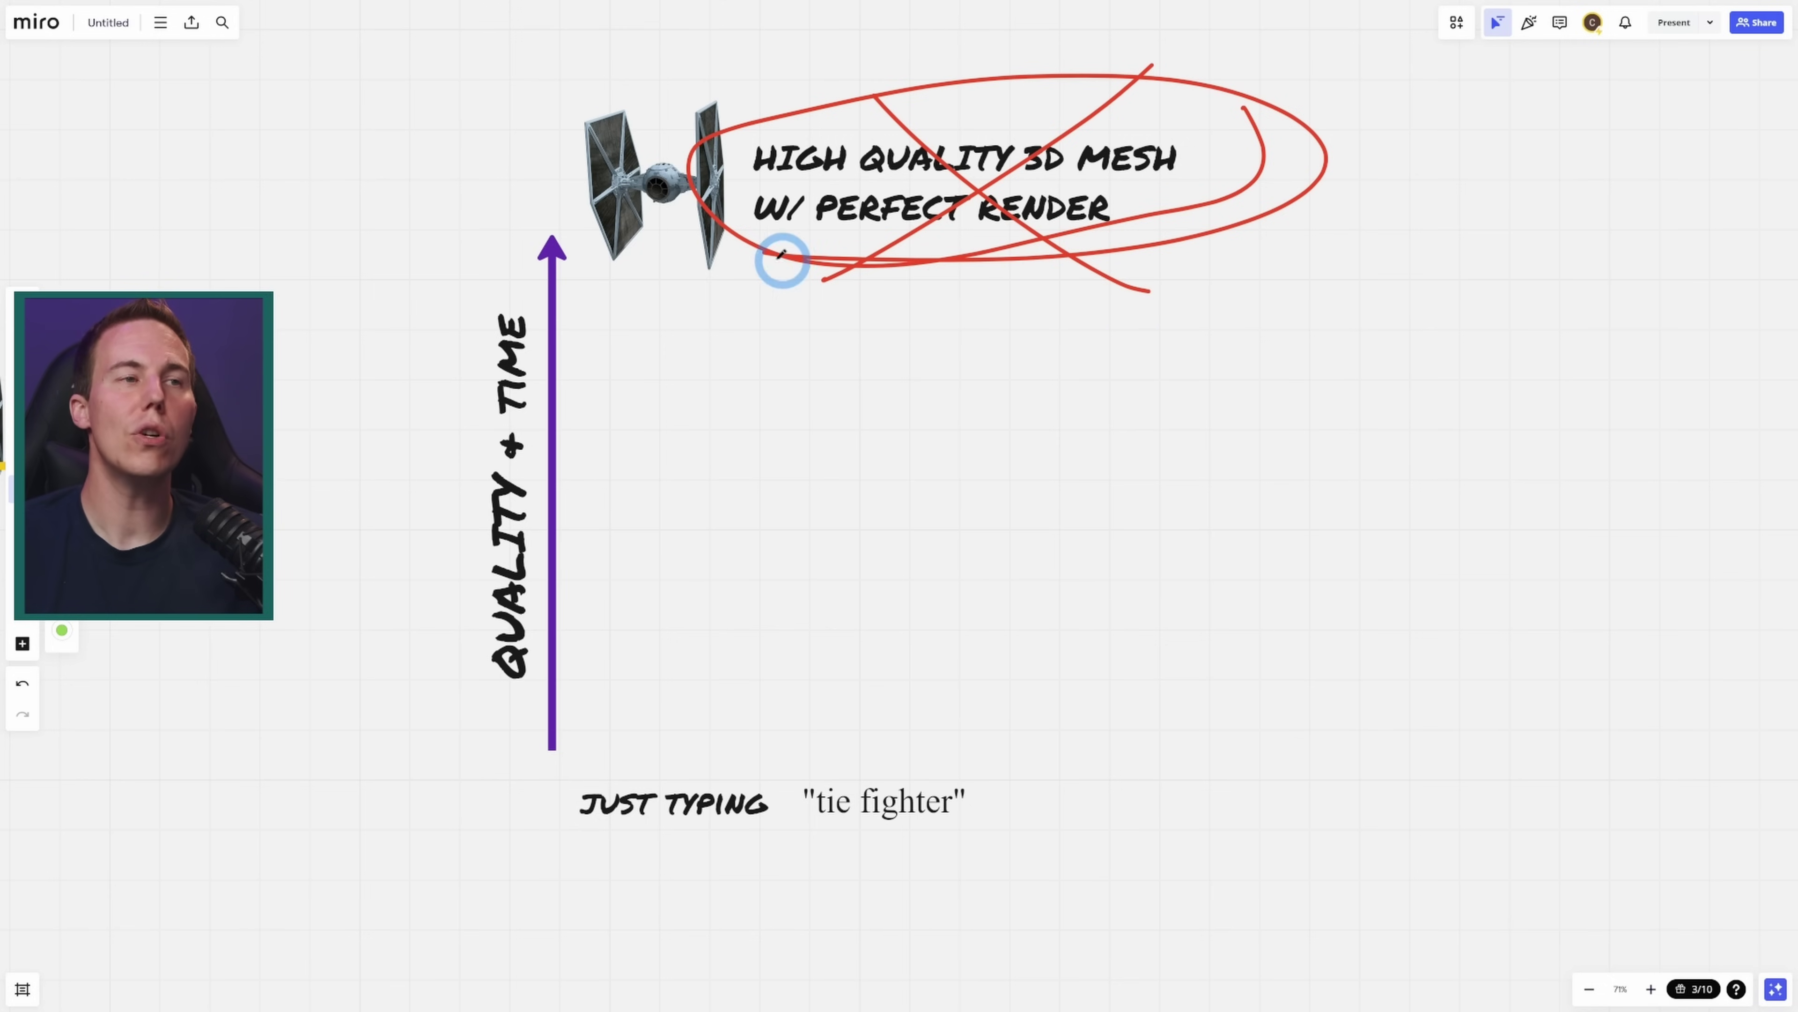
pyautogui.moveTo(1111, 283)
pyautogui.mouseDown()
pyautogui.moveTo(831, 248)
pyautogui.moveTo(1173, 240)
pyautogui.moveTo(921, 234)
pyautogui.mouseUp()
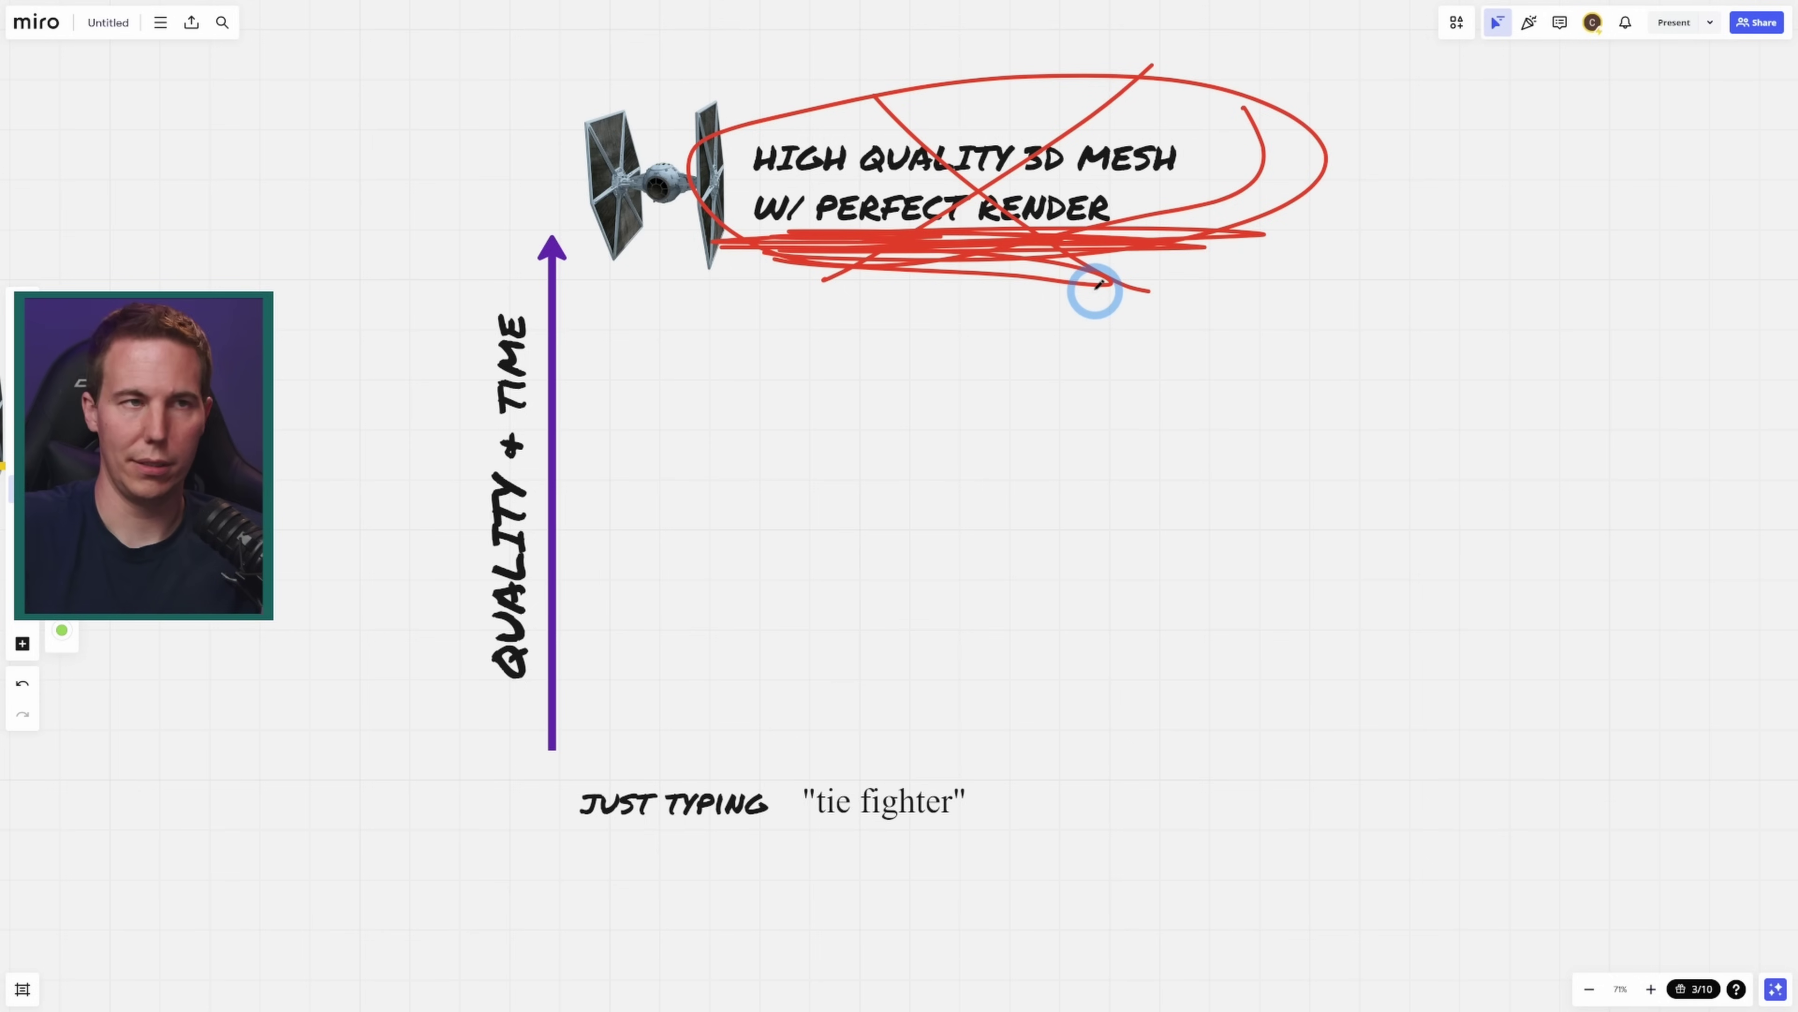
pyautogui.hotkey('ctrl', 'z')
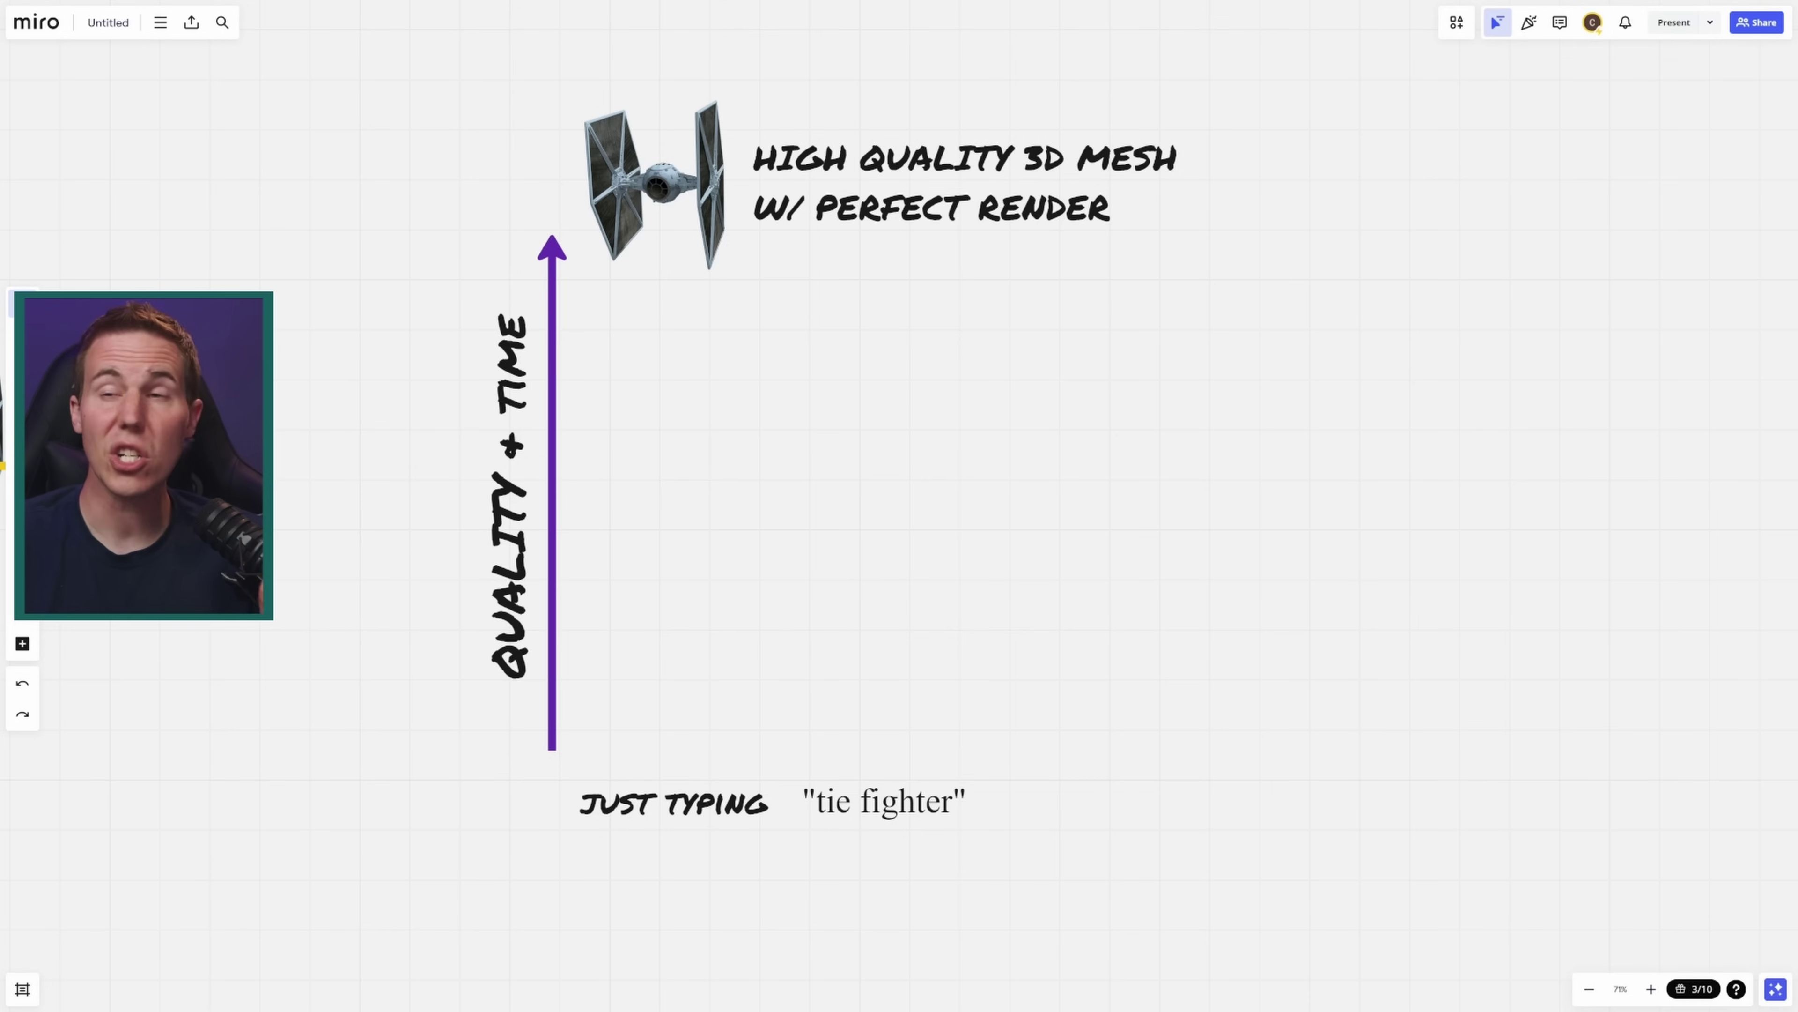
# Drag the yellow GOOD ENOUGH line onto mid-chart and nudge the heading slightly
pyautogui.moveTo(226, 499); pyautogui.dragTo(1111, 469)
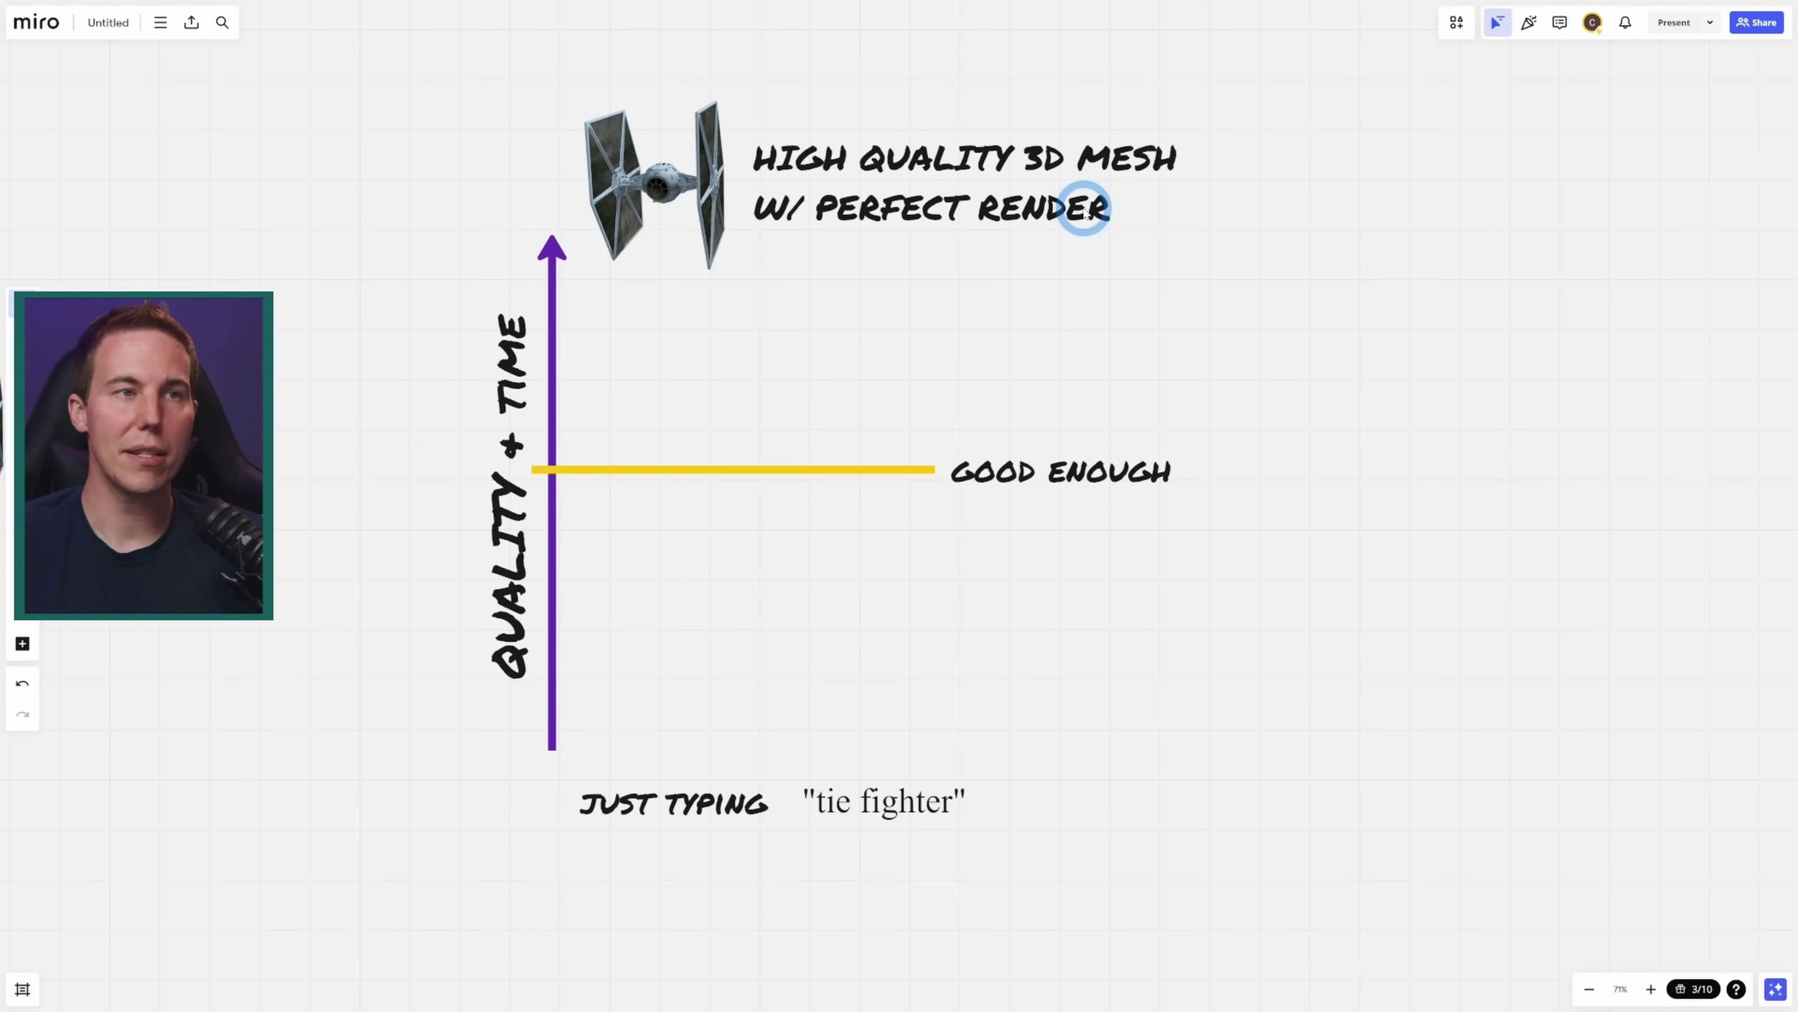
pyautogui.moveTo(1080, 209)
pyautogui.mouseDown()
pyautogui.moveTo(1121, 202)
pyautogui.moveTo(1071, 215)
pyautogui.mouseUp()
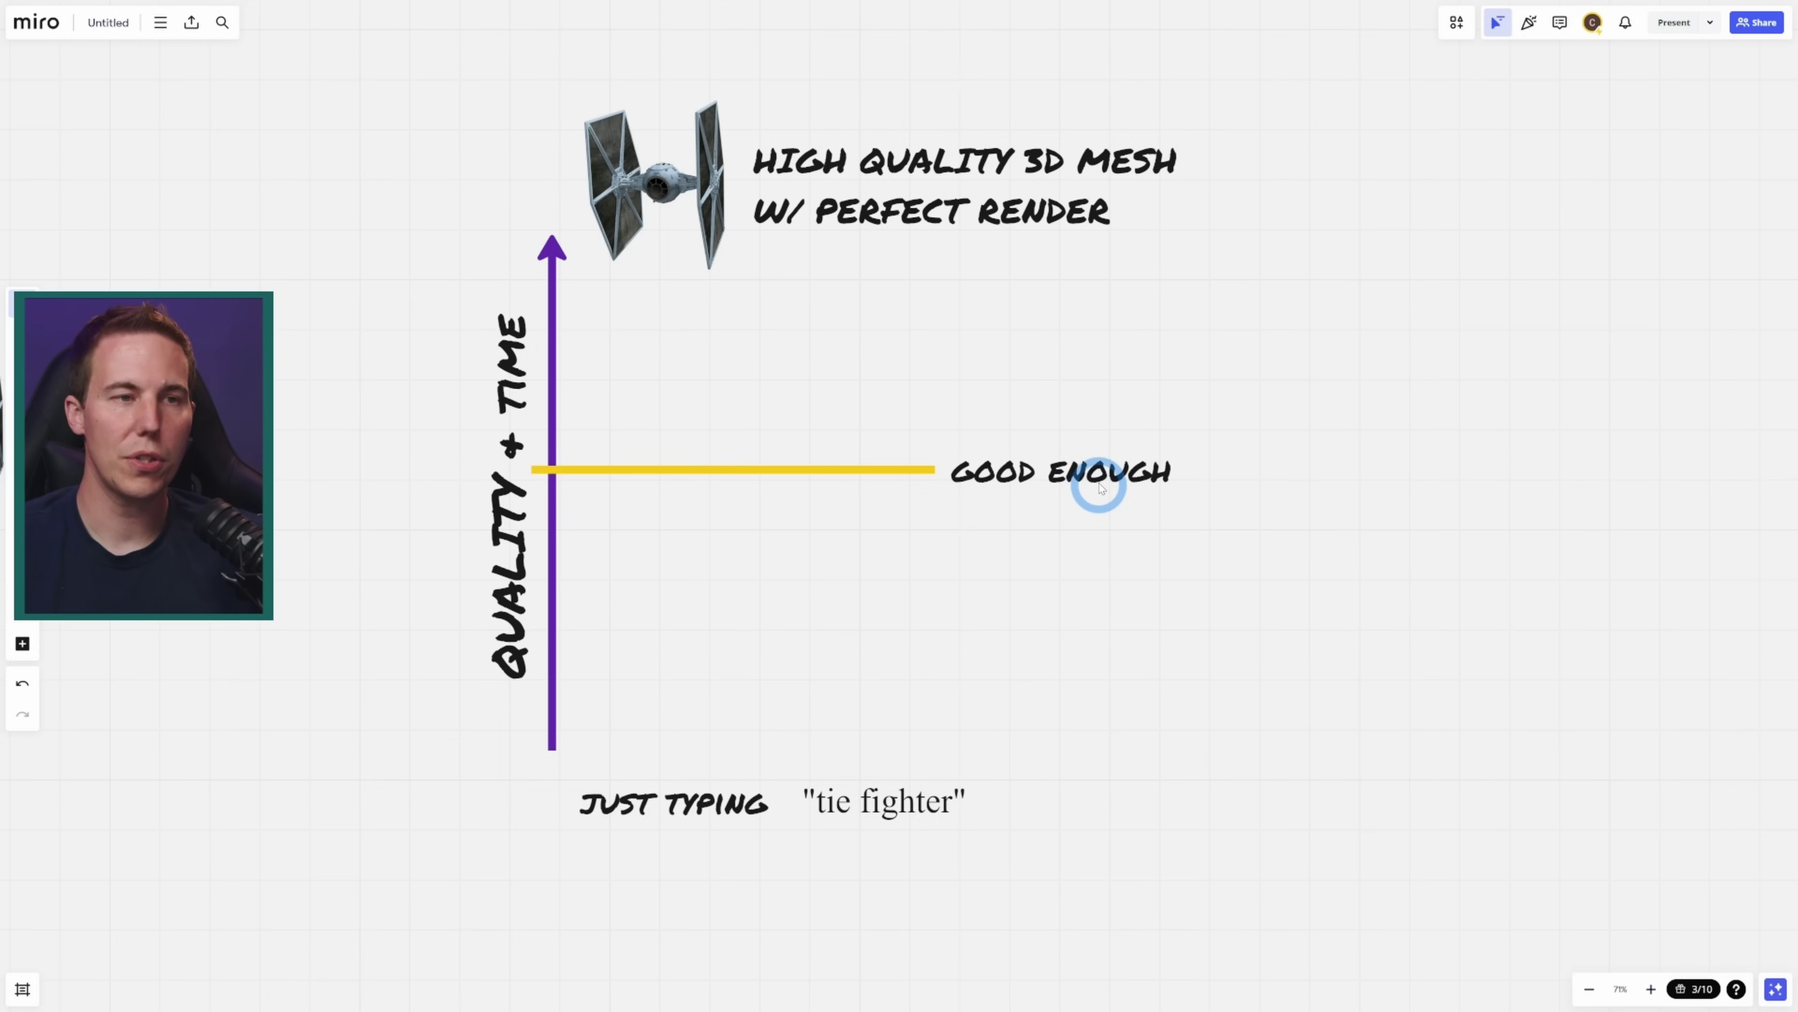
# Nudge the GOOD ENOUGH line slightly lower and to the right
pyautogui.moveTo(1100, 482)
pyautogui.mouseDown()
pyautogui.moveTo(1113, 474)
pyautogui.moveTo(1108, 492)
pyautogui.mouseUp()
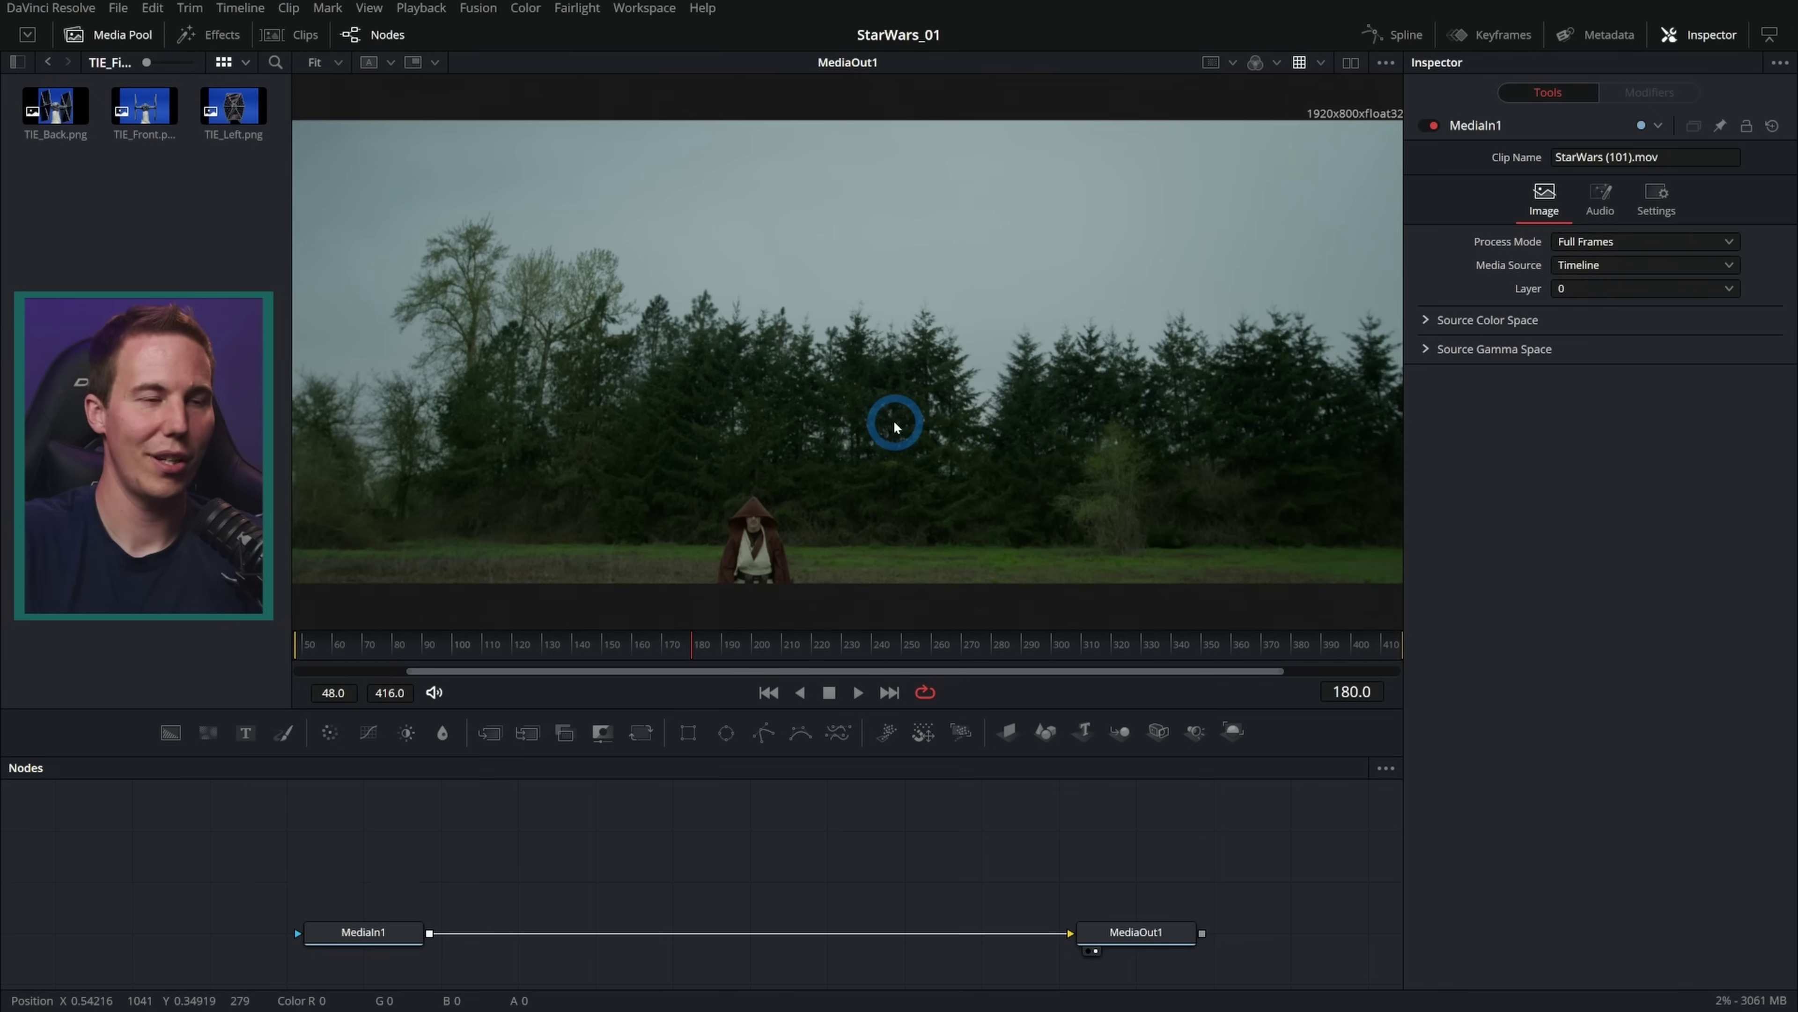
# Add TIE_Front.png from the Media Pool as MediaIn2 and show it in the viewer
pyautogui.moveTo(147, 62); pyautogui.dragTo(192, 62)
pyautogui.click(247, 126)
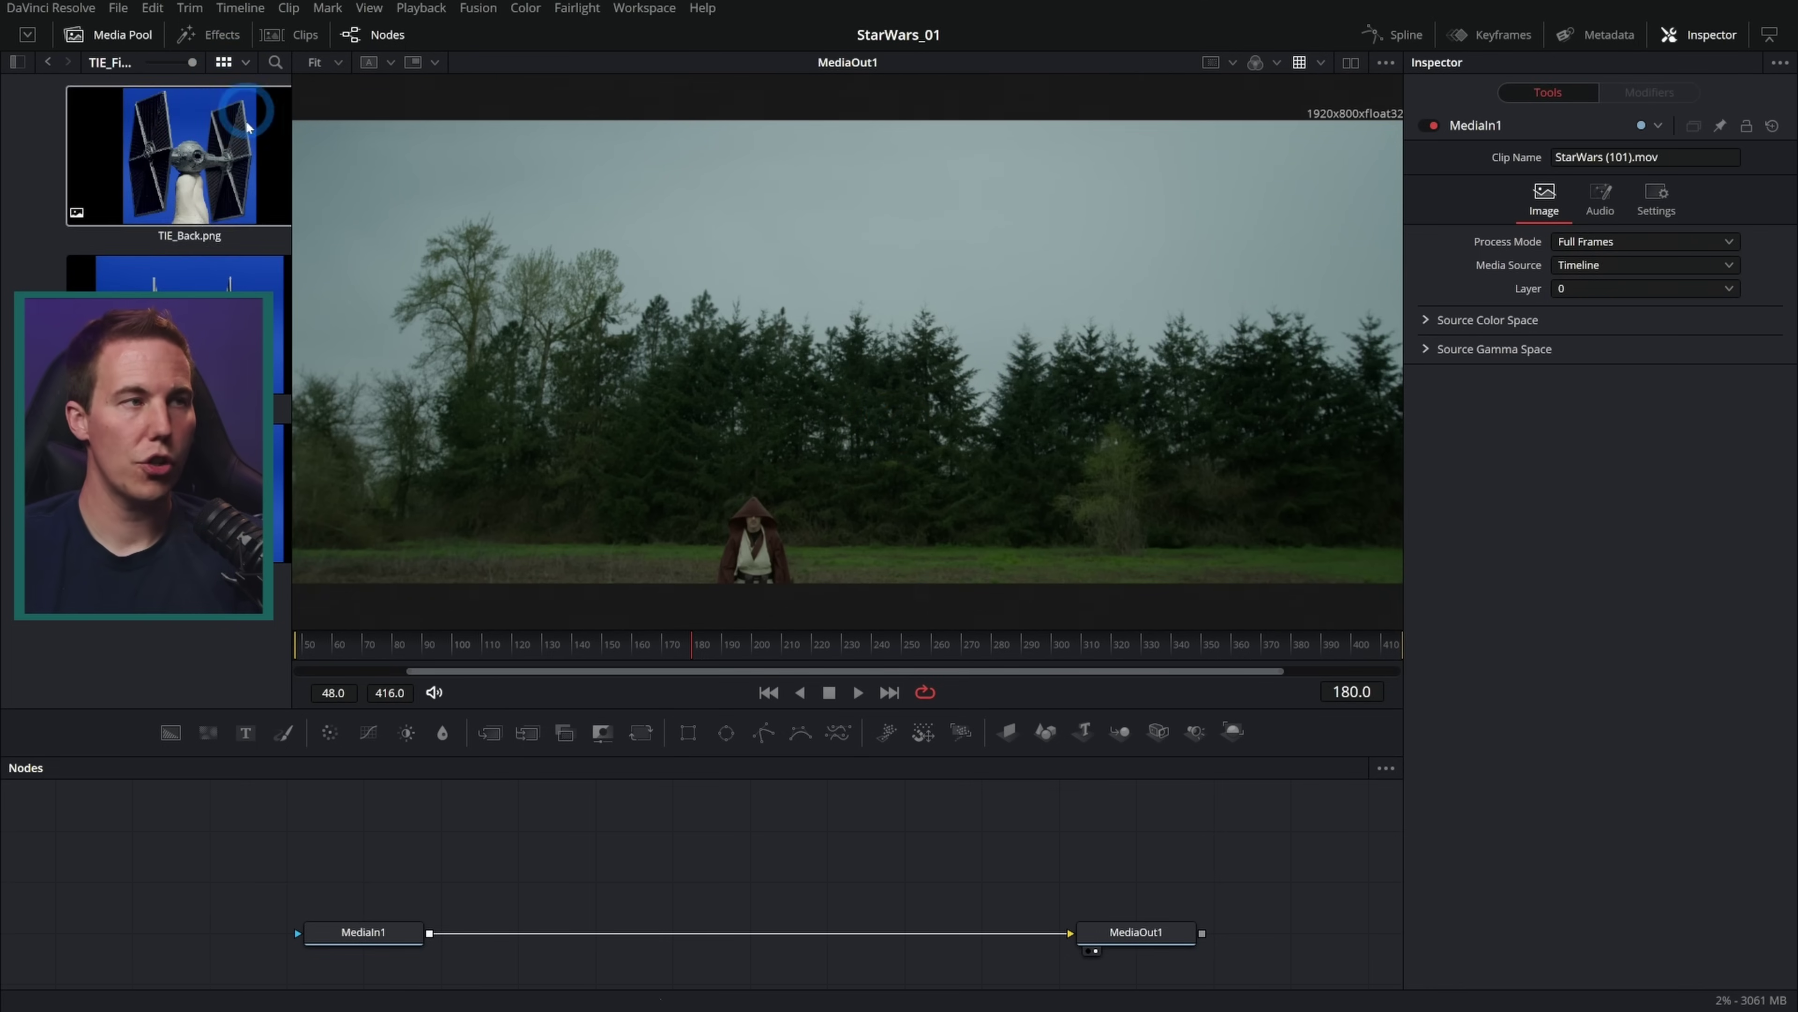
pyautogui.moveTo(246, 126); pyautogui.dragTo(316, 287)
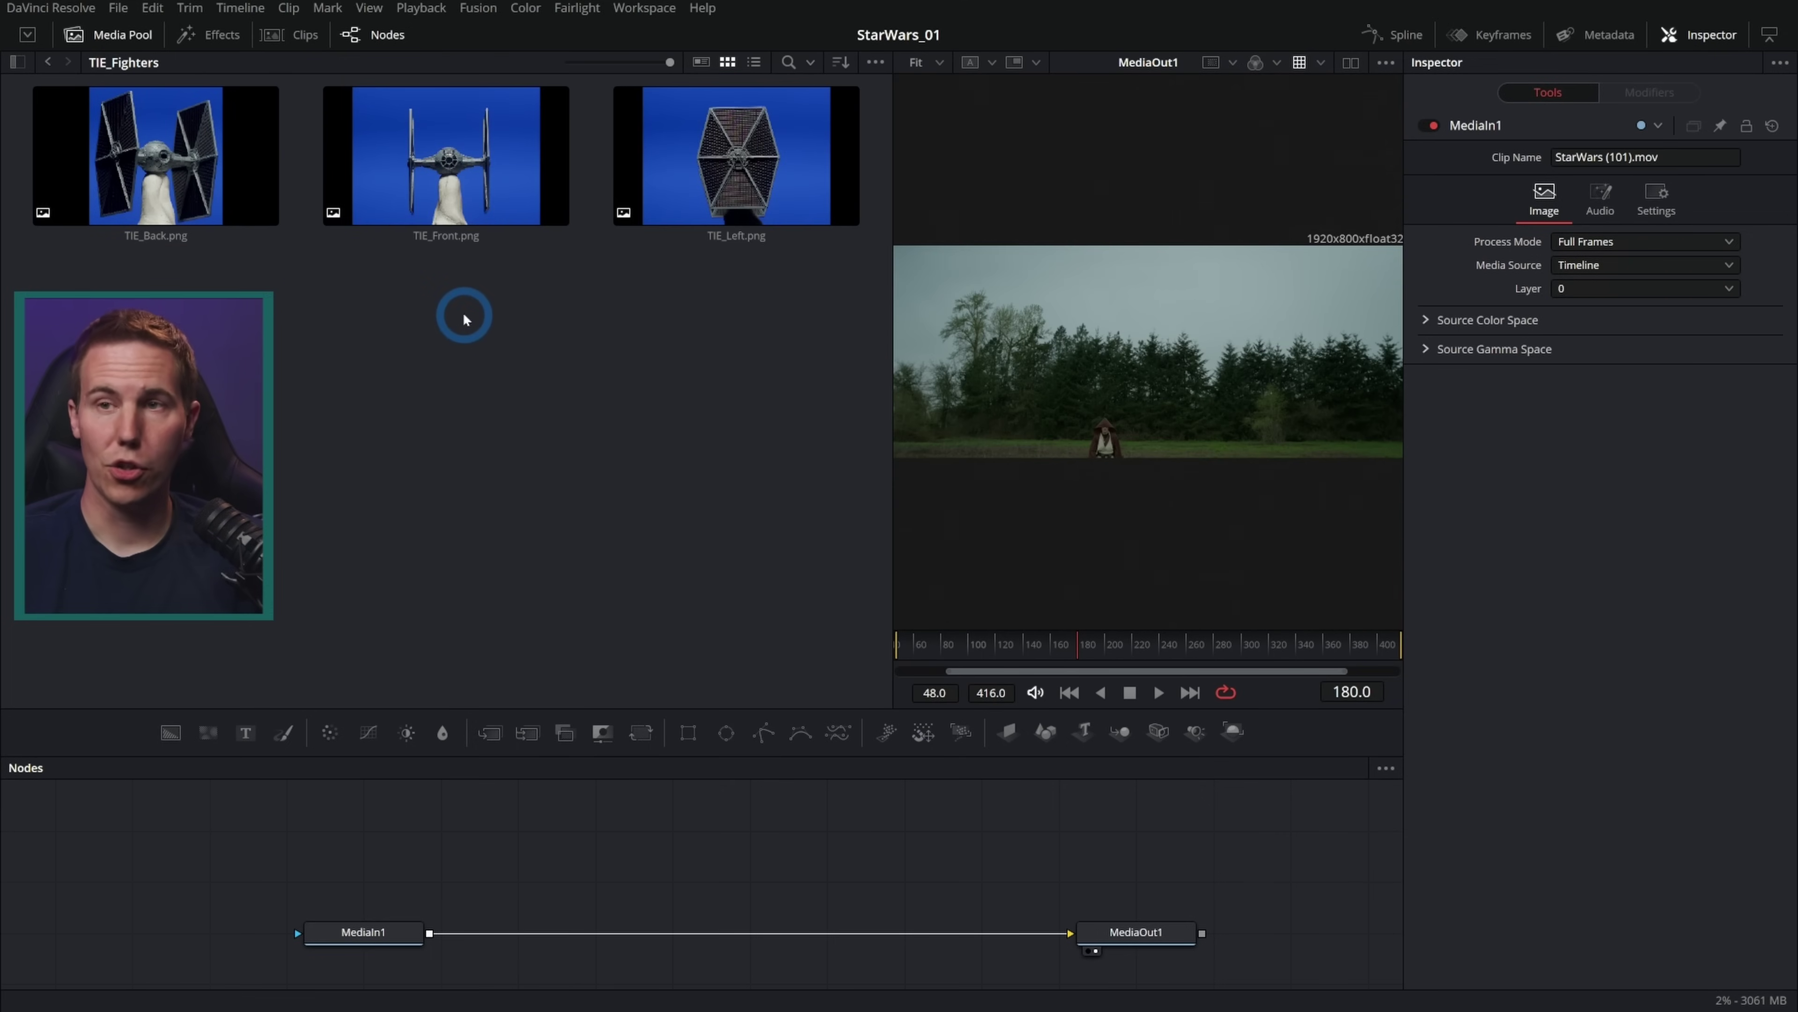
pyautogui.click(444, 171)
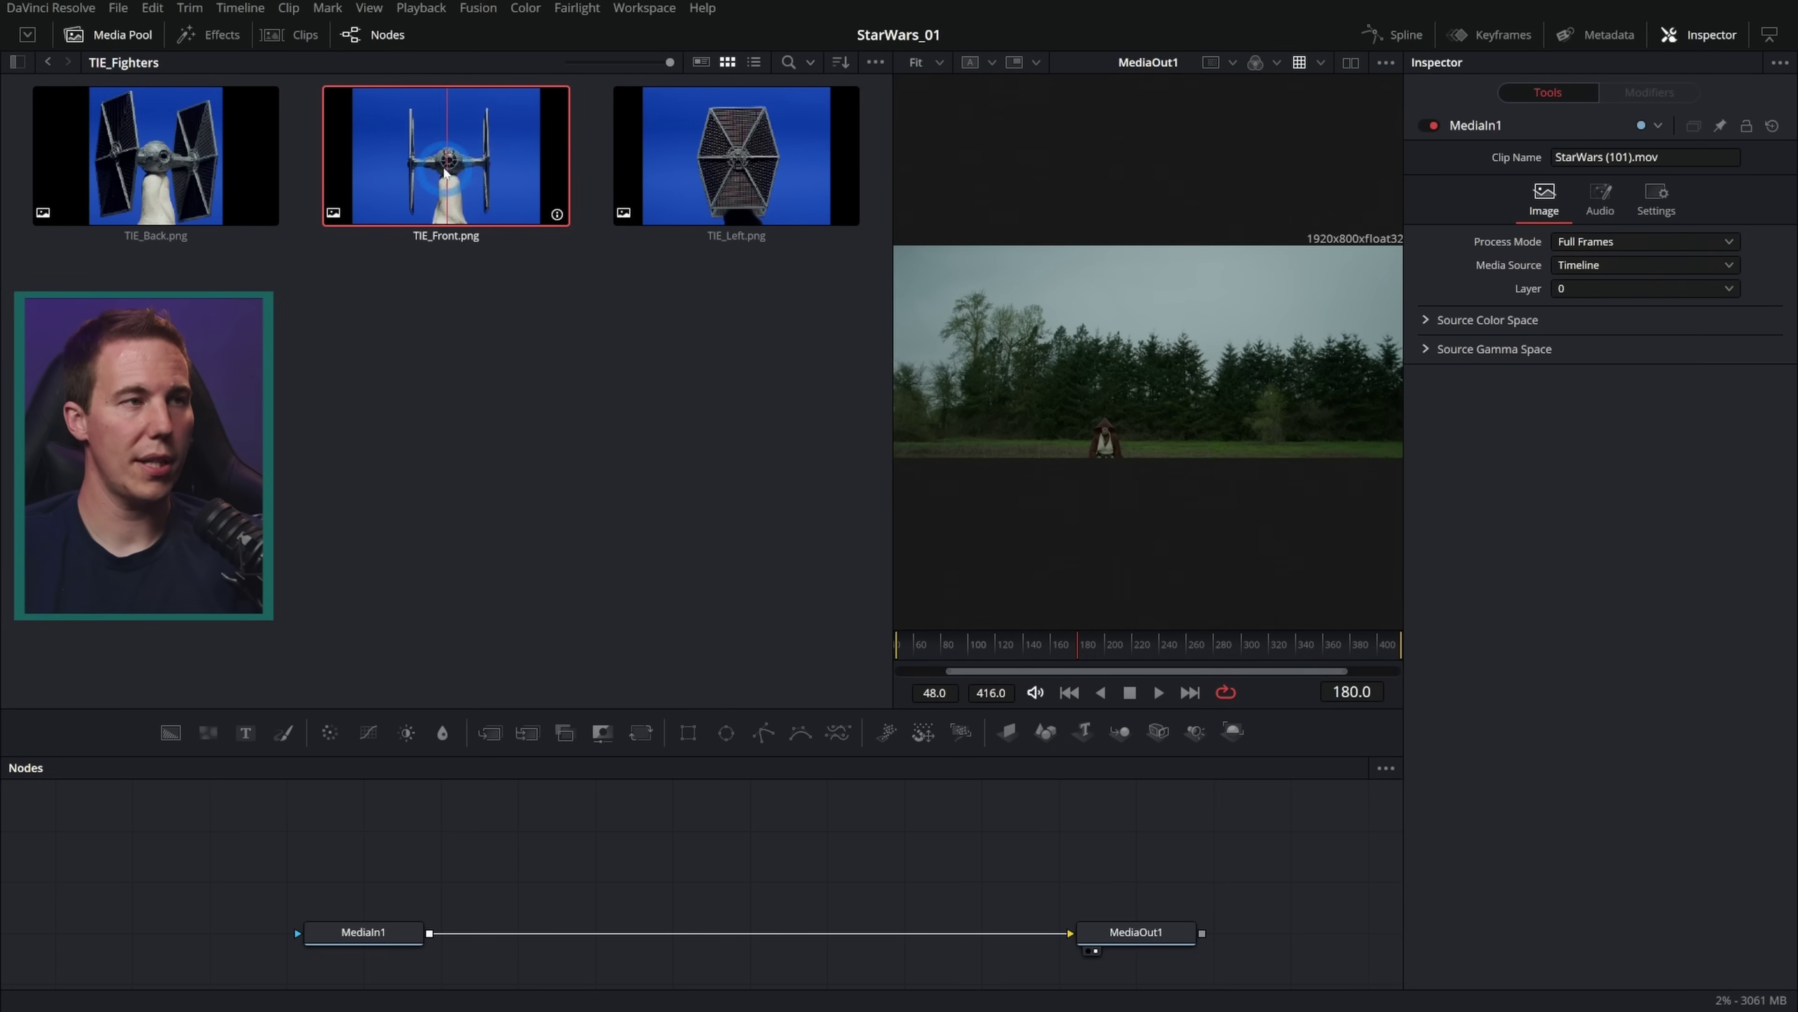
pyautogui.moveTo(479, 171); pyautogui.dragTo(705, 843)
pyautogui.click(145, 37)
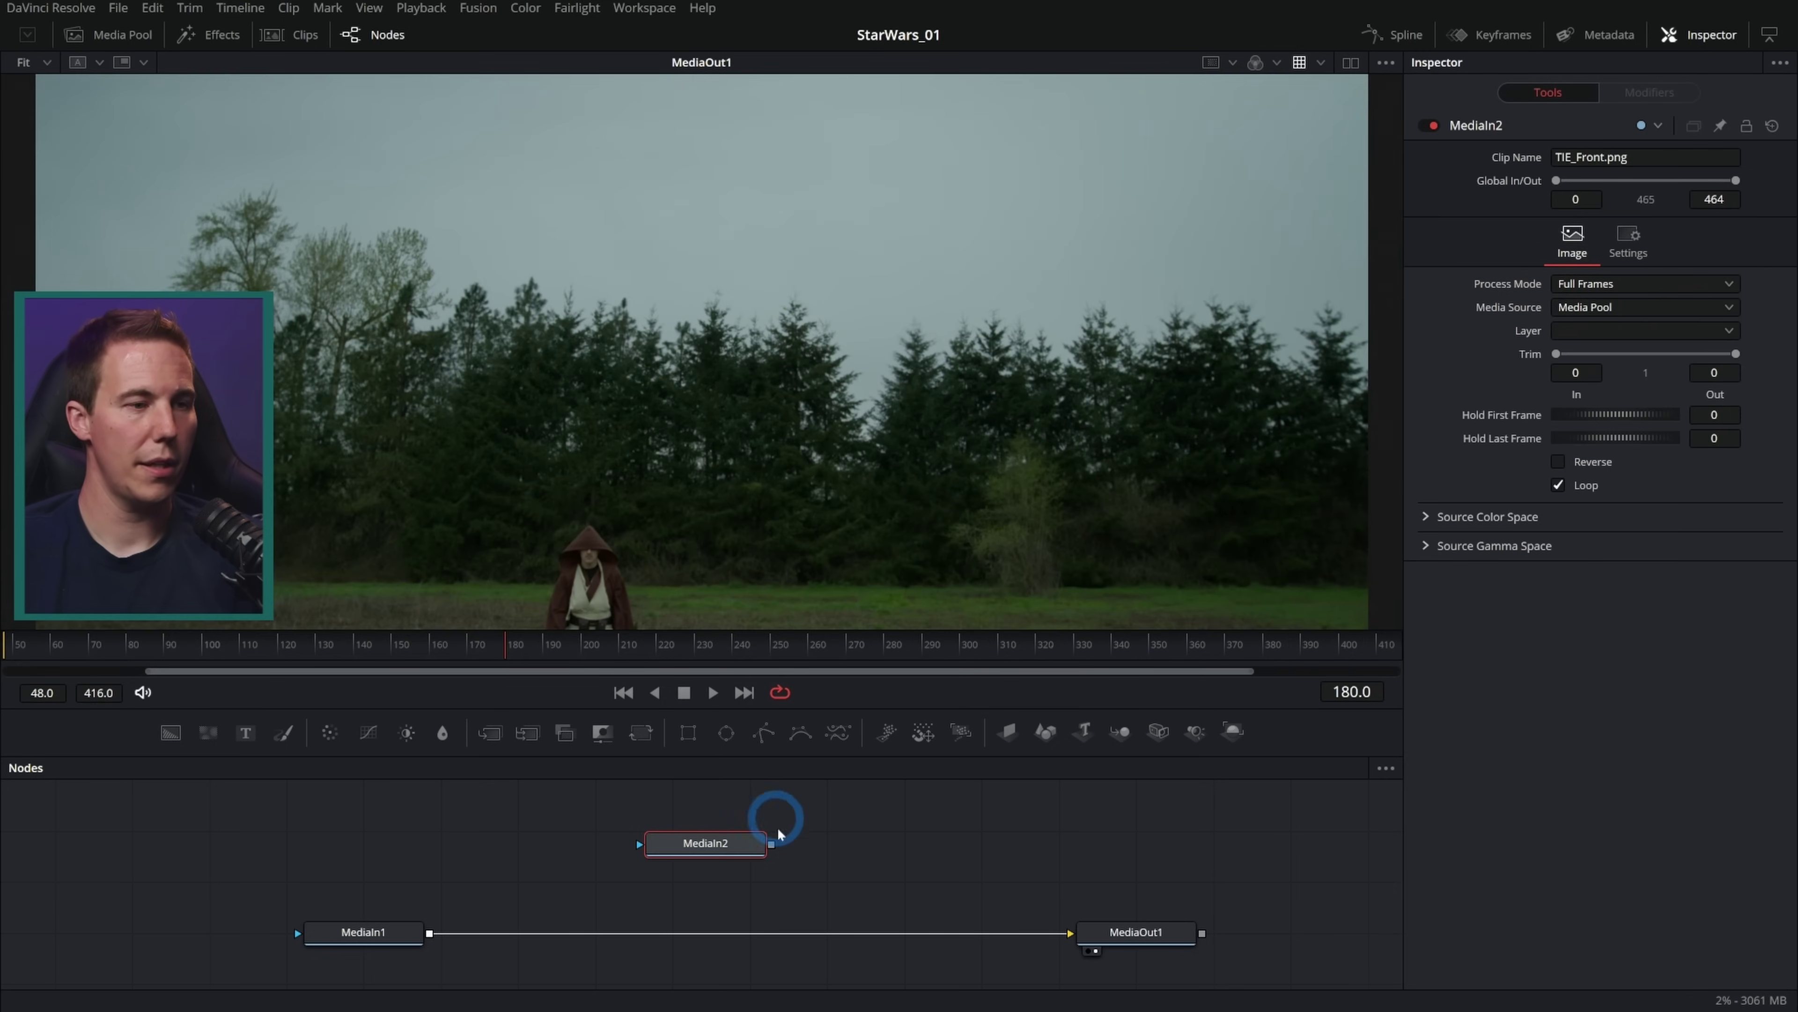
pyautogui.press('1')
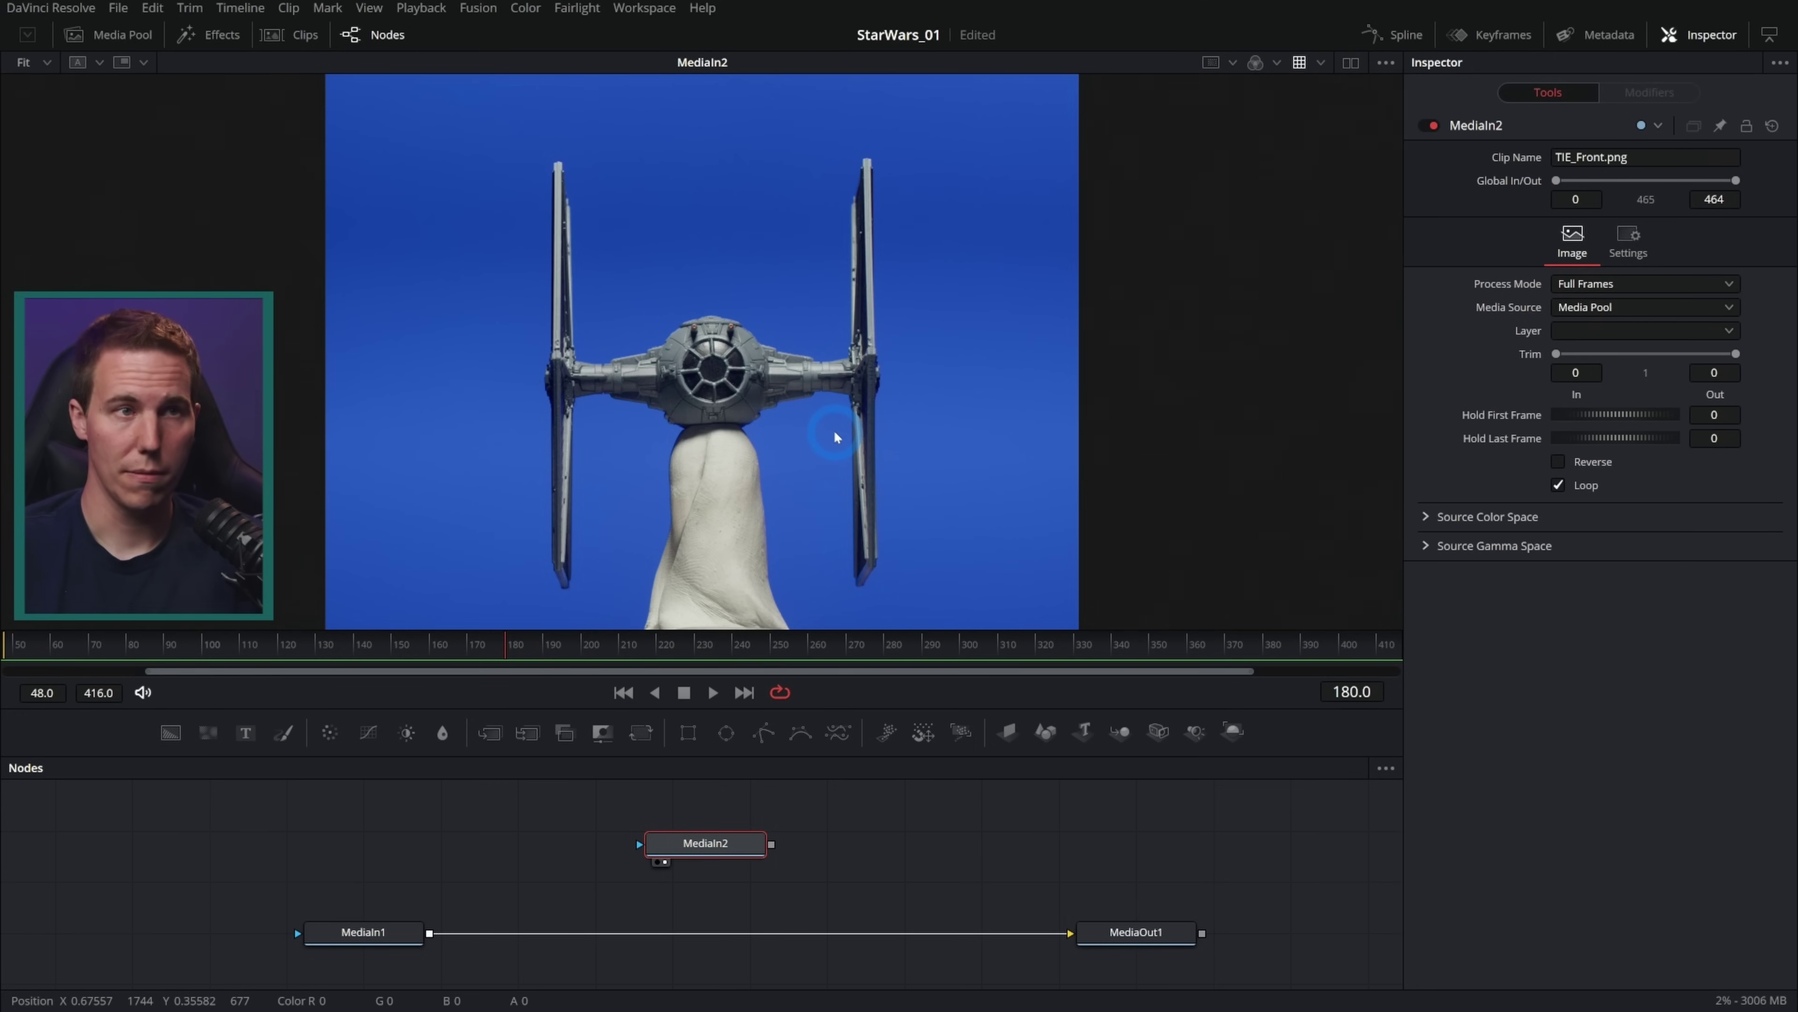
pyautogui.moveTo(739, 848); pyautogui.dragTo(682, 820)
# Add a Delta Keyer after MediaIn2 and sample the blue background as key colour
pyautogui.hotkey('shift', 'space')
pyautogui.write('de')
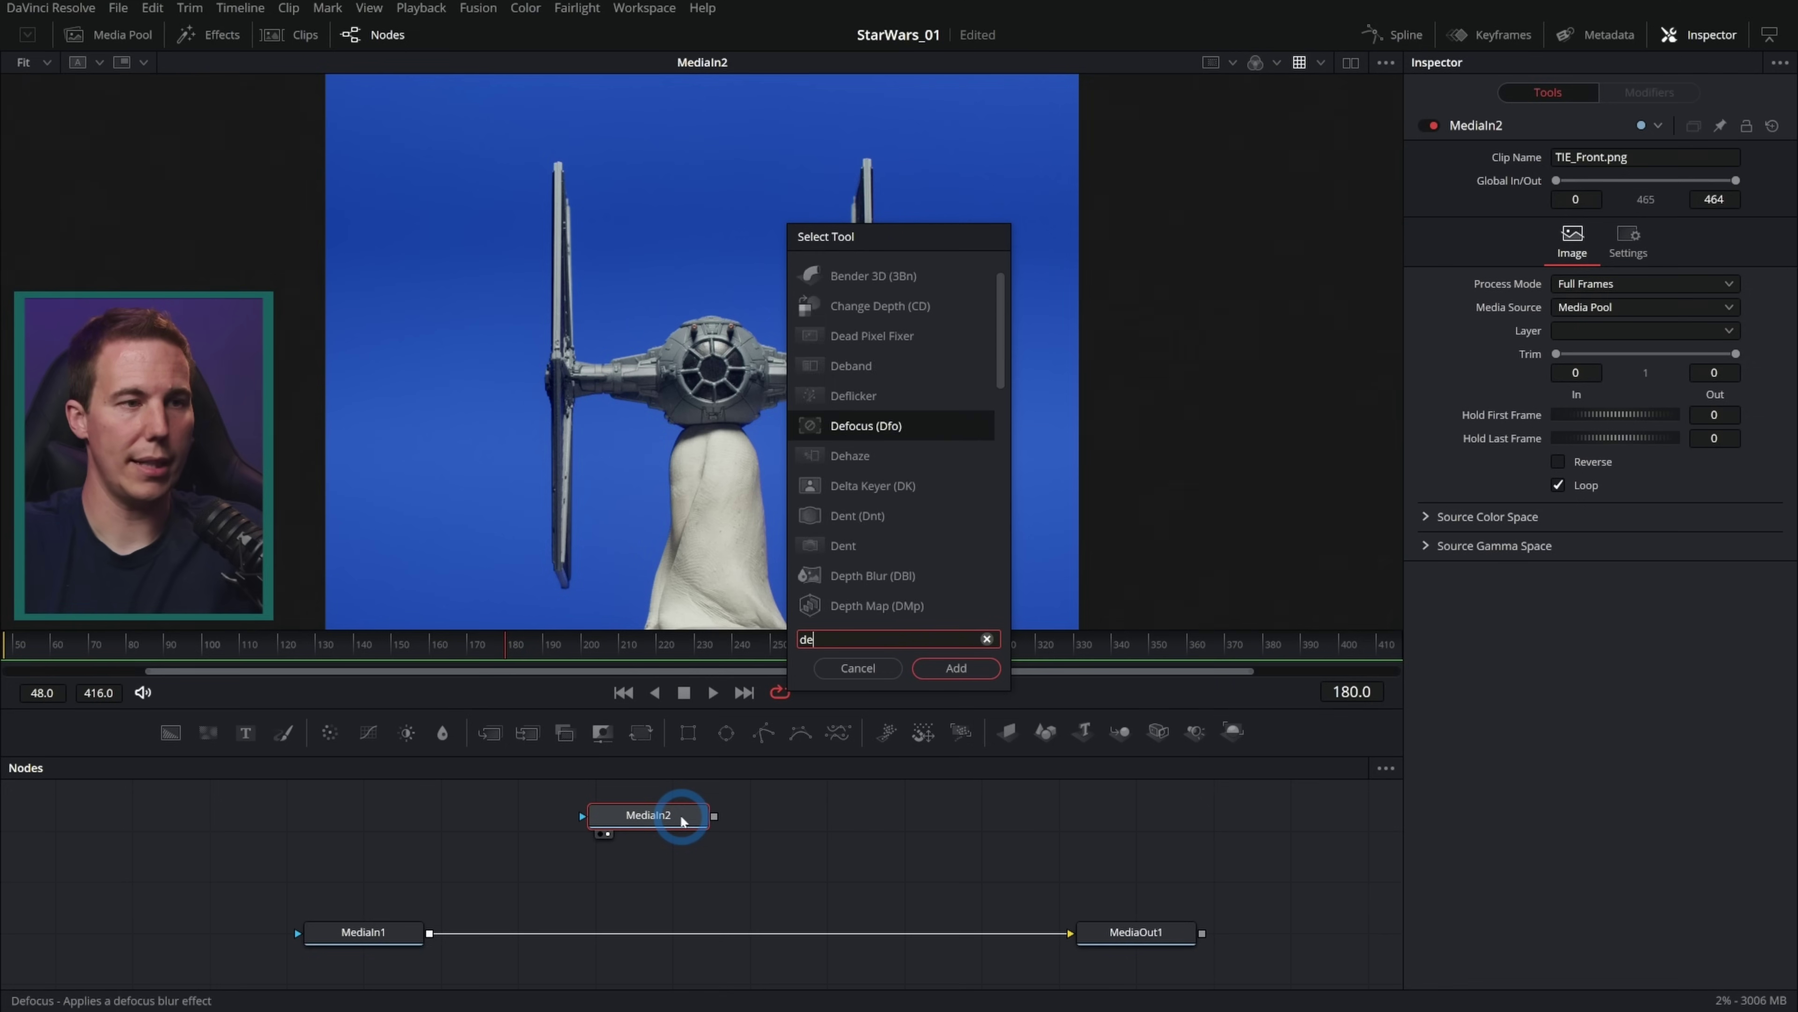
pyautogui.write('lte')
pyautogui.press('BackSpace')
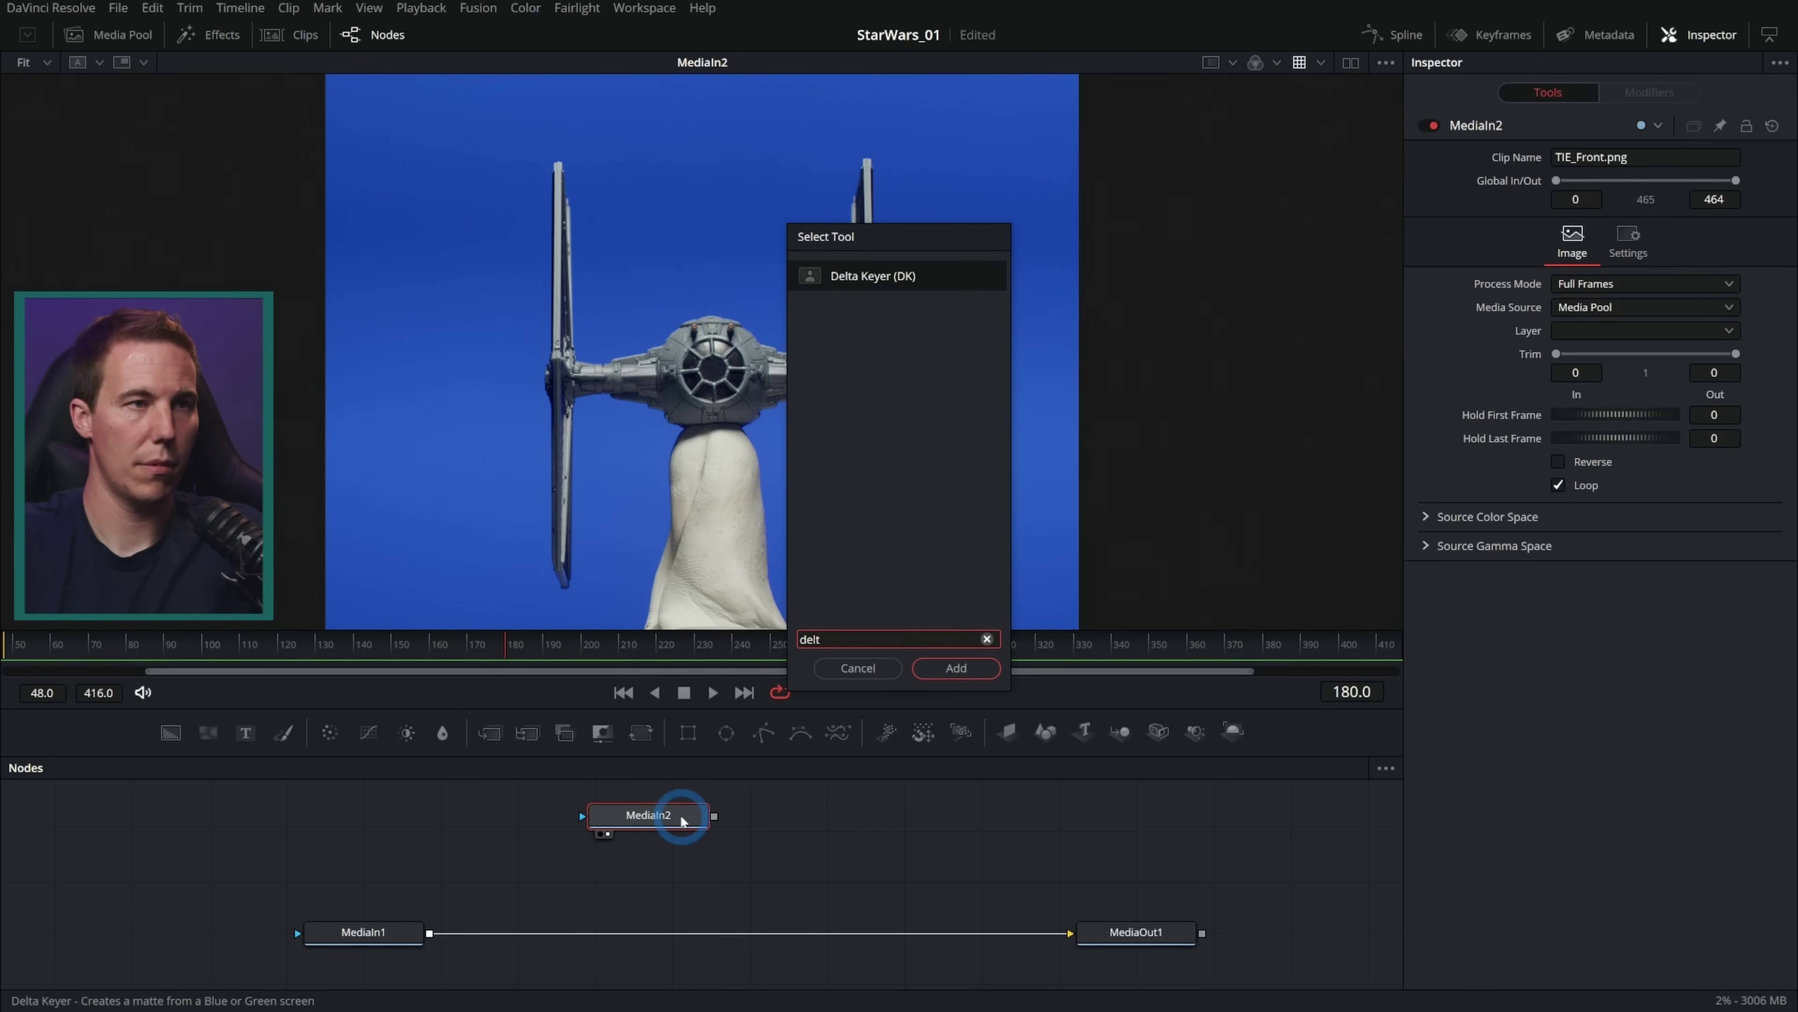
pyautogui.press('Return')
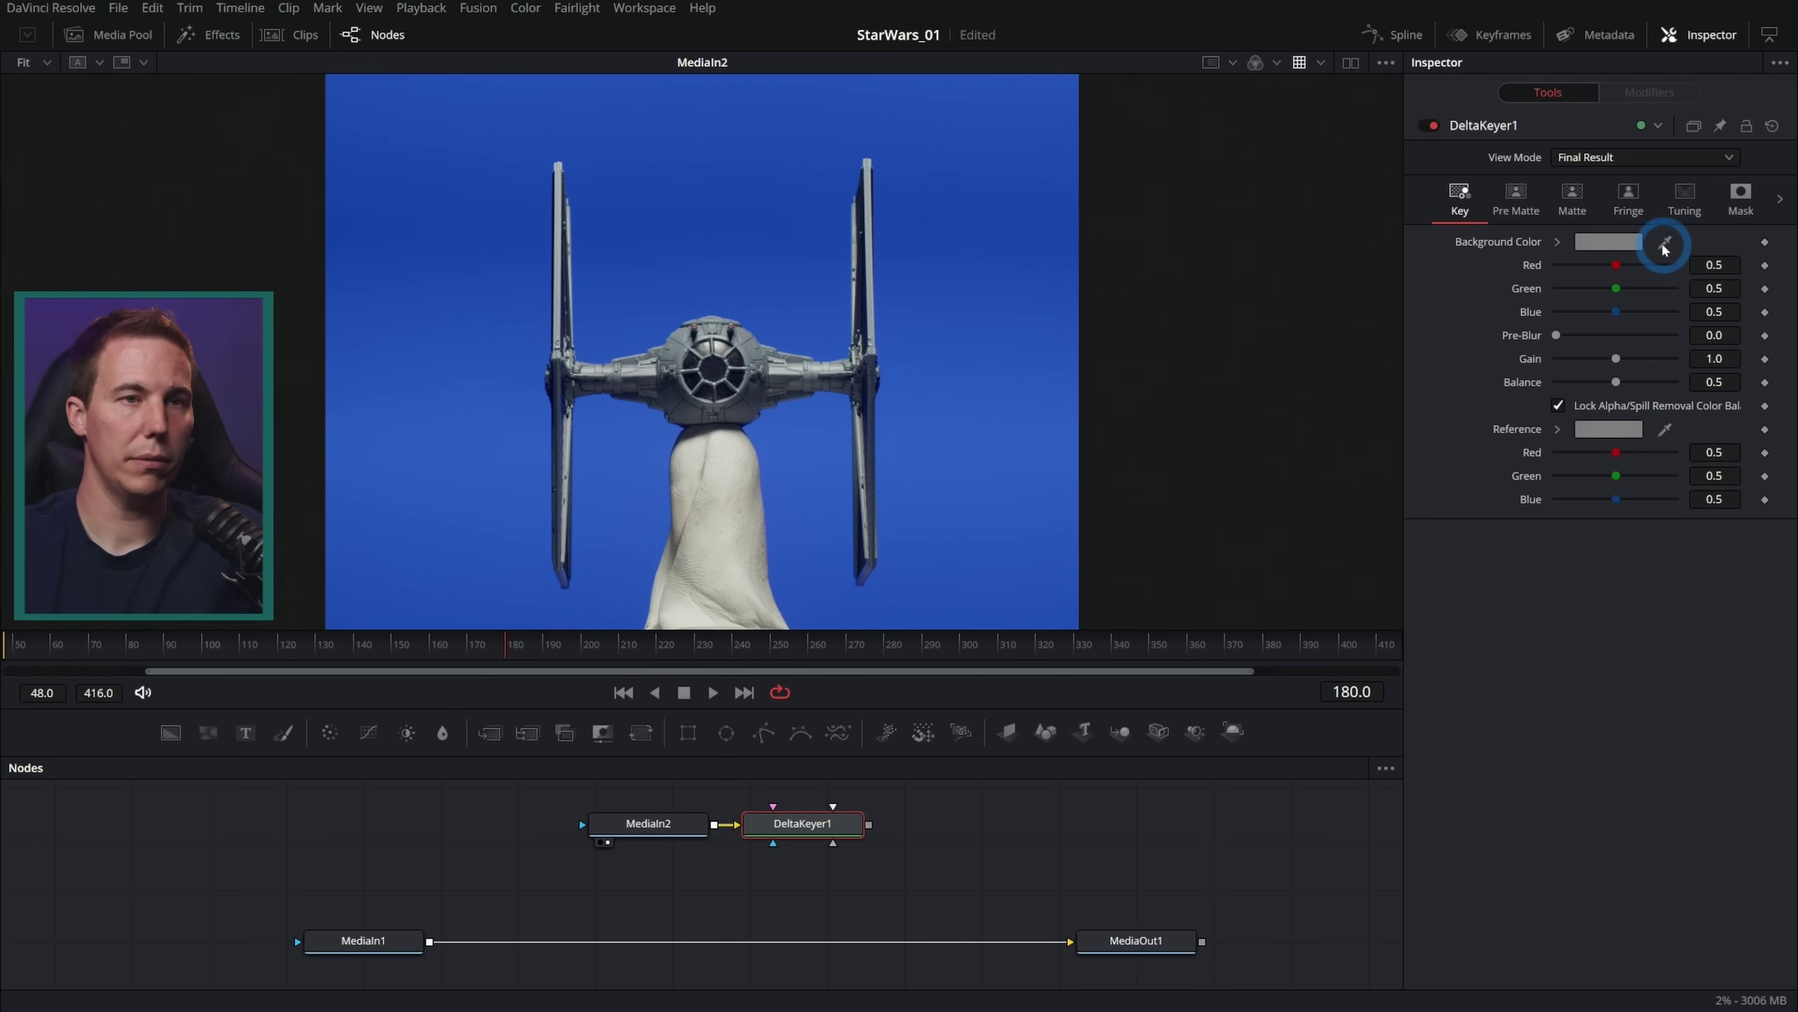
pyautogui.moveTo(1664, 248); pyautogui.dragTo(969, 374)
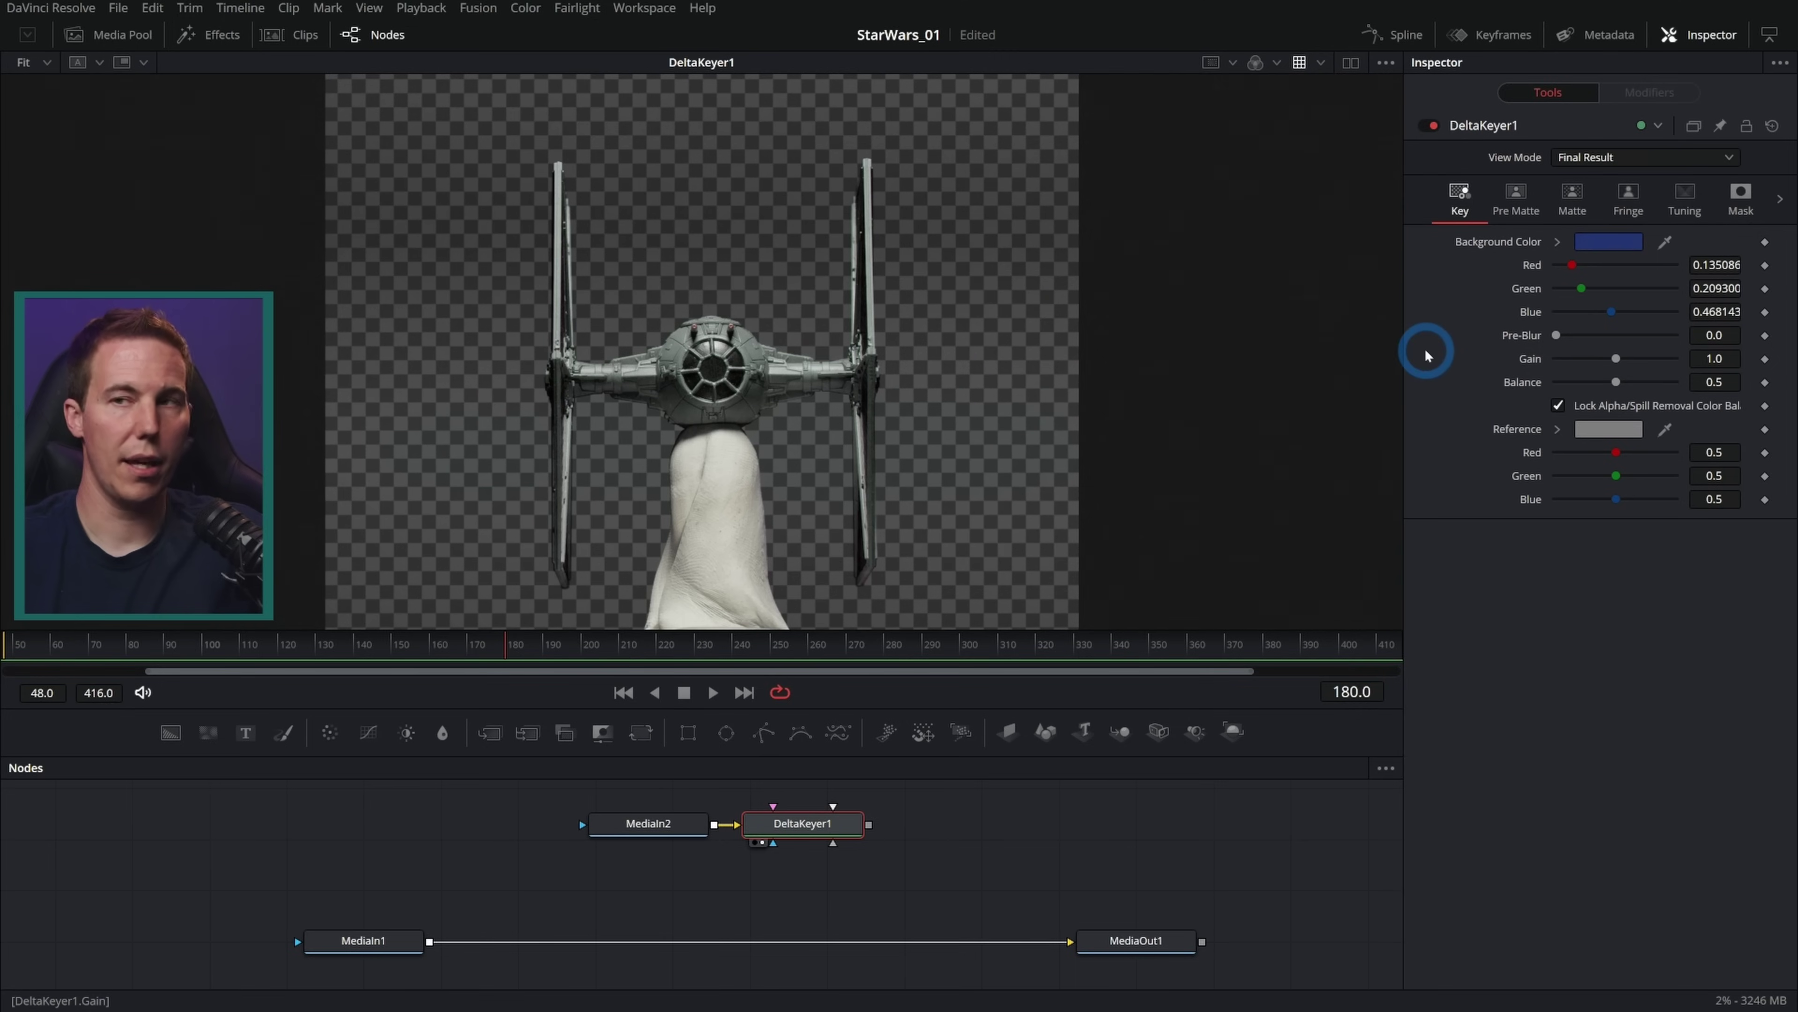
# Set the matte thresholds to 0.233 and 0.683, checking the alpha, then restore full colour
pyautogui.press('a')
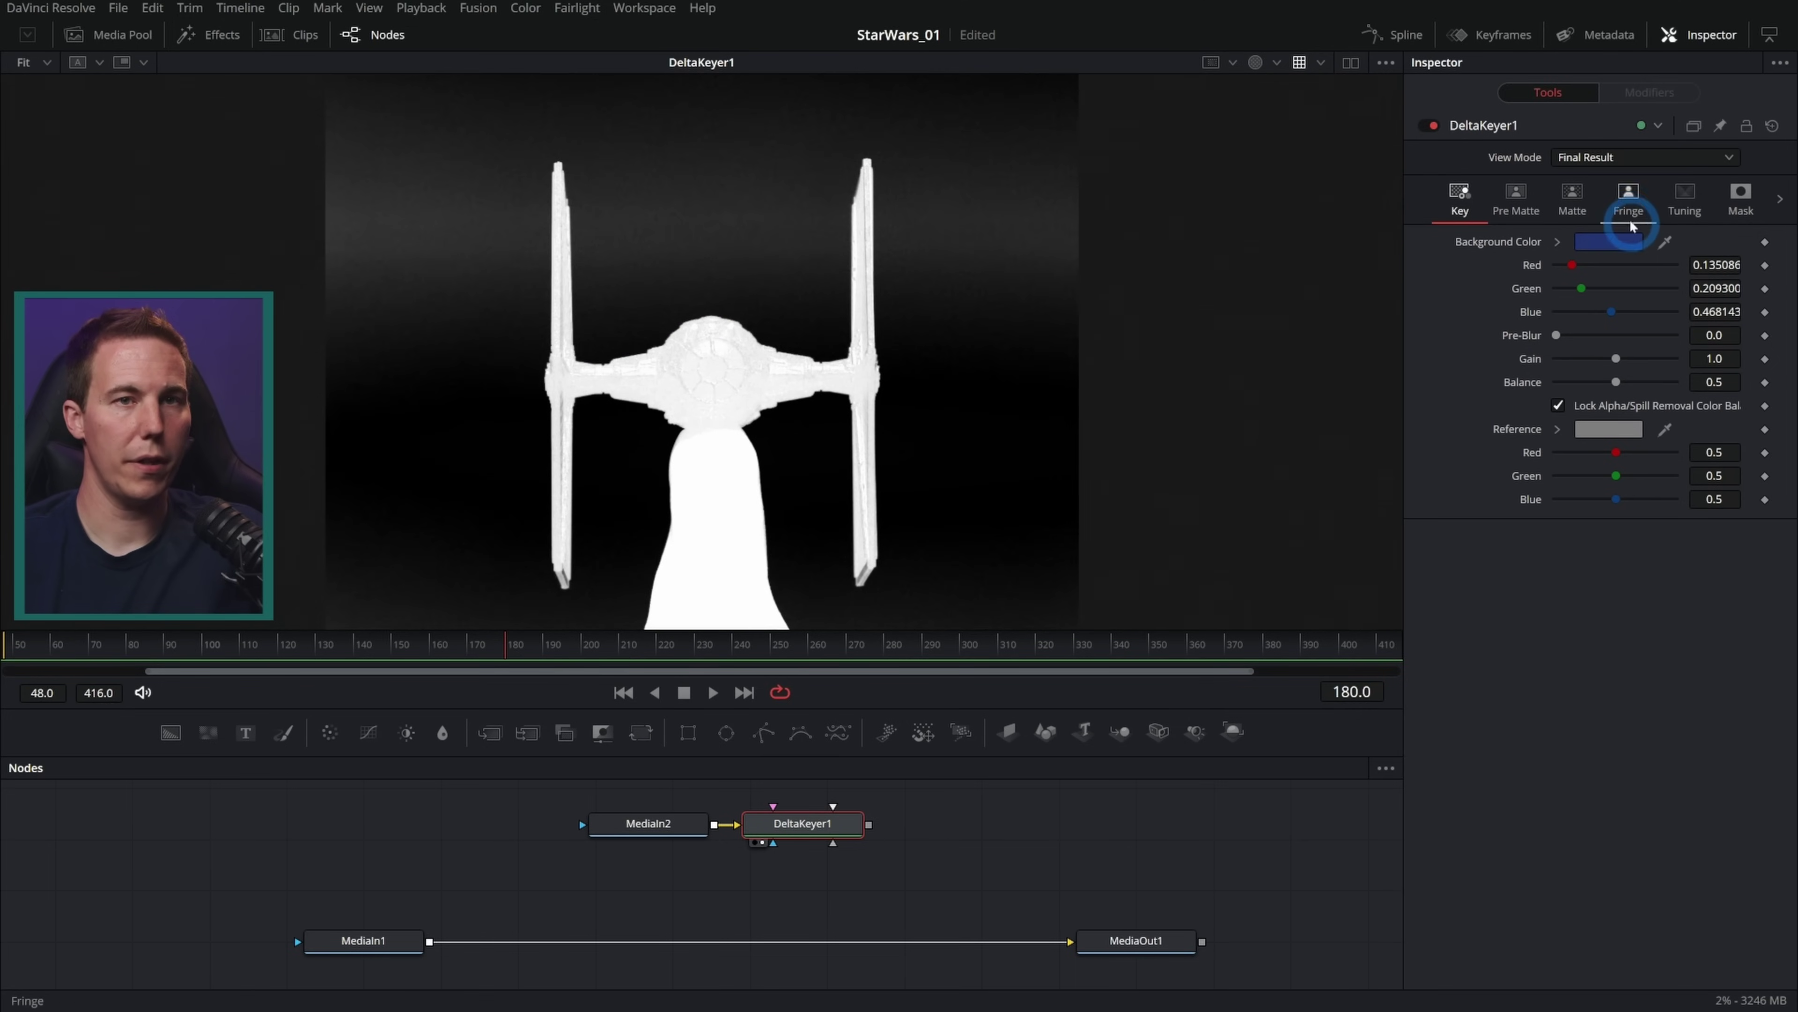
pyautogui.click(1573, 198)
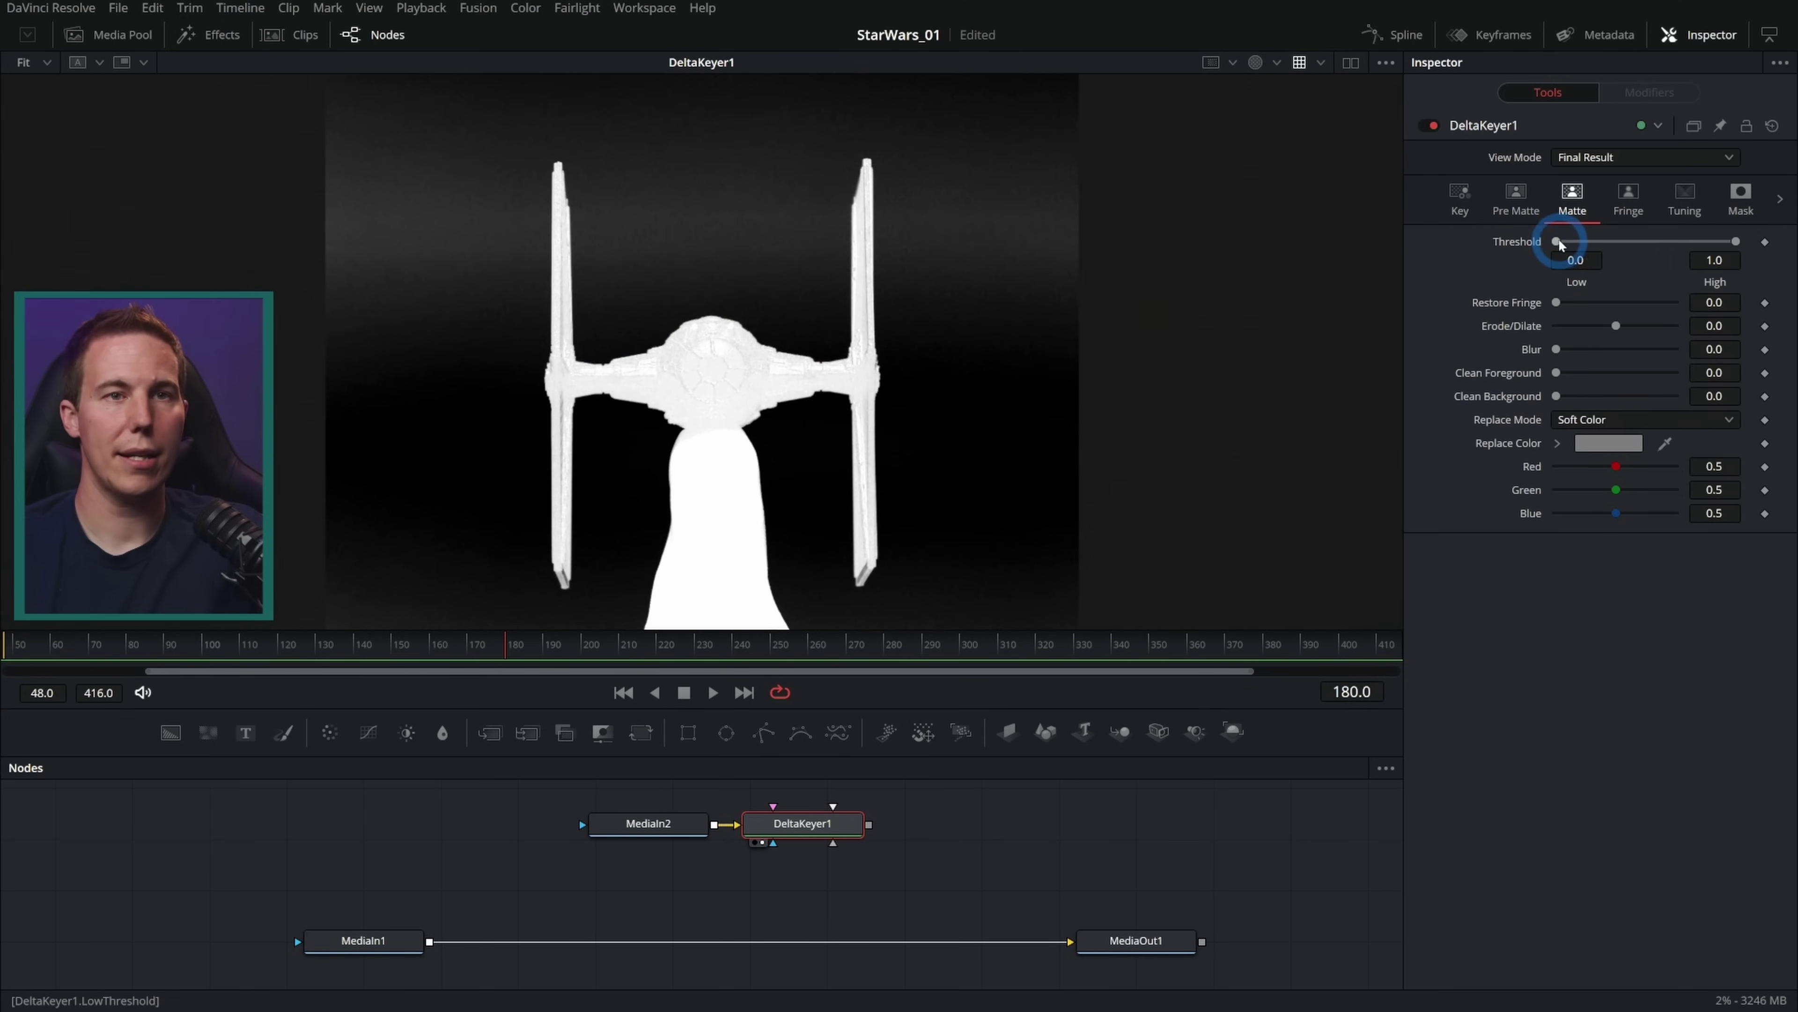
pyautogui.moveTo(1562, 243); pyautogui.dragTo(1598, 249)
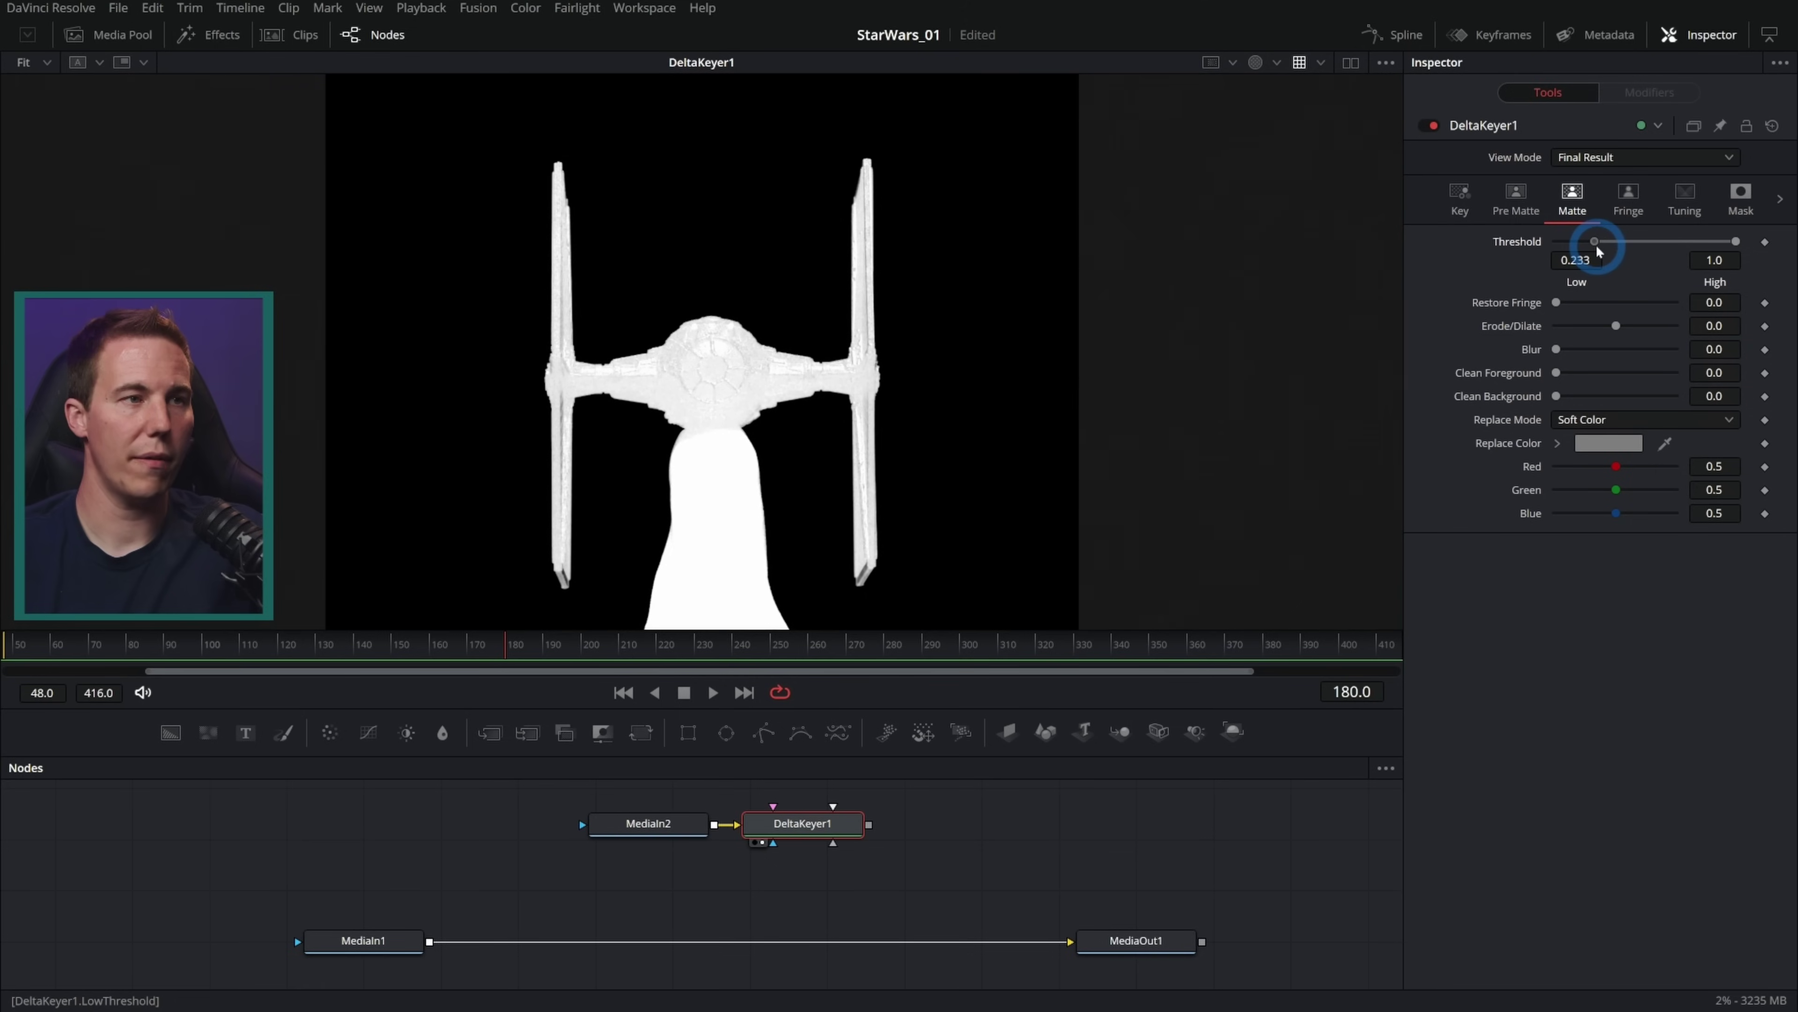
pyautogui.moveTo(1736, 241); pyautogui.dragTo(1682, 242)
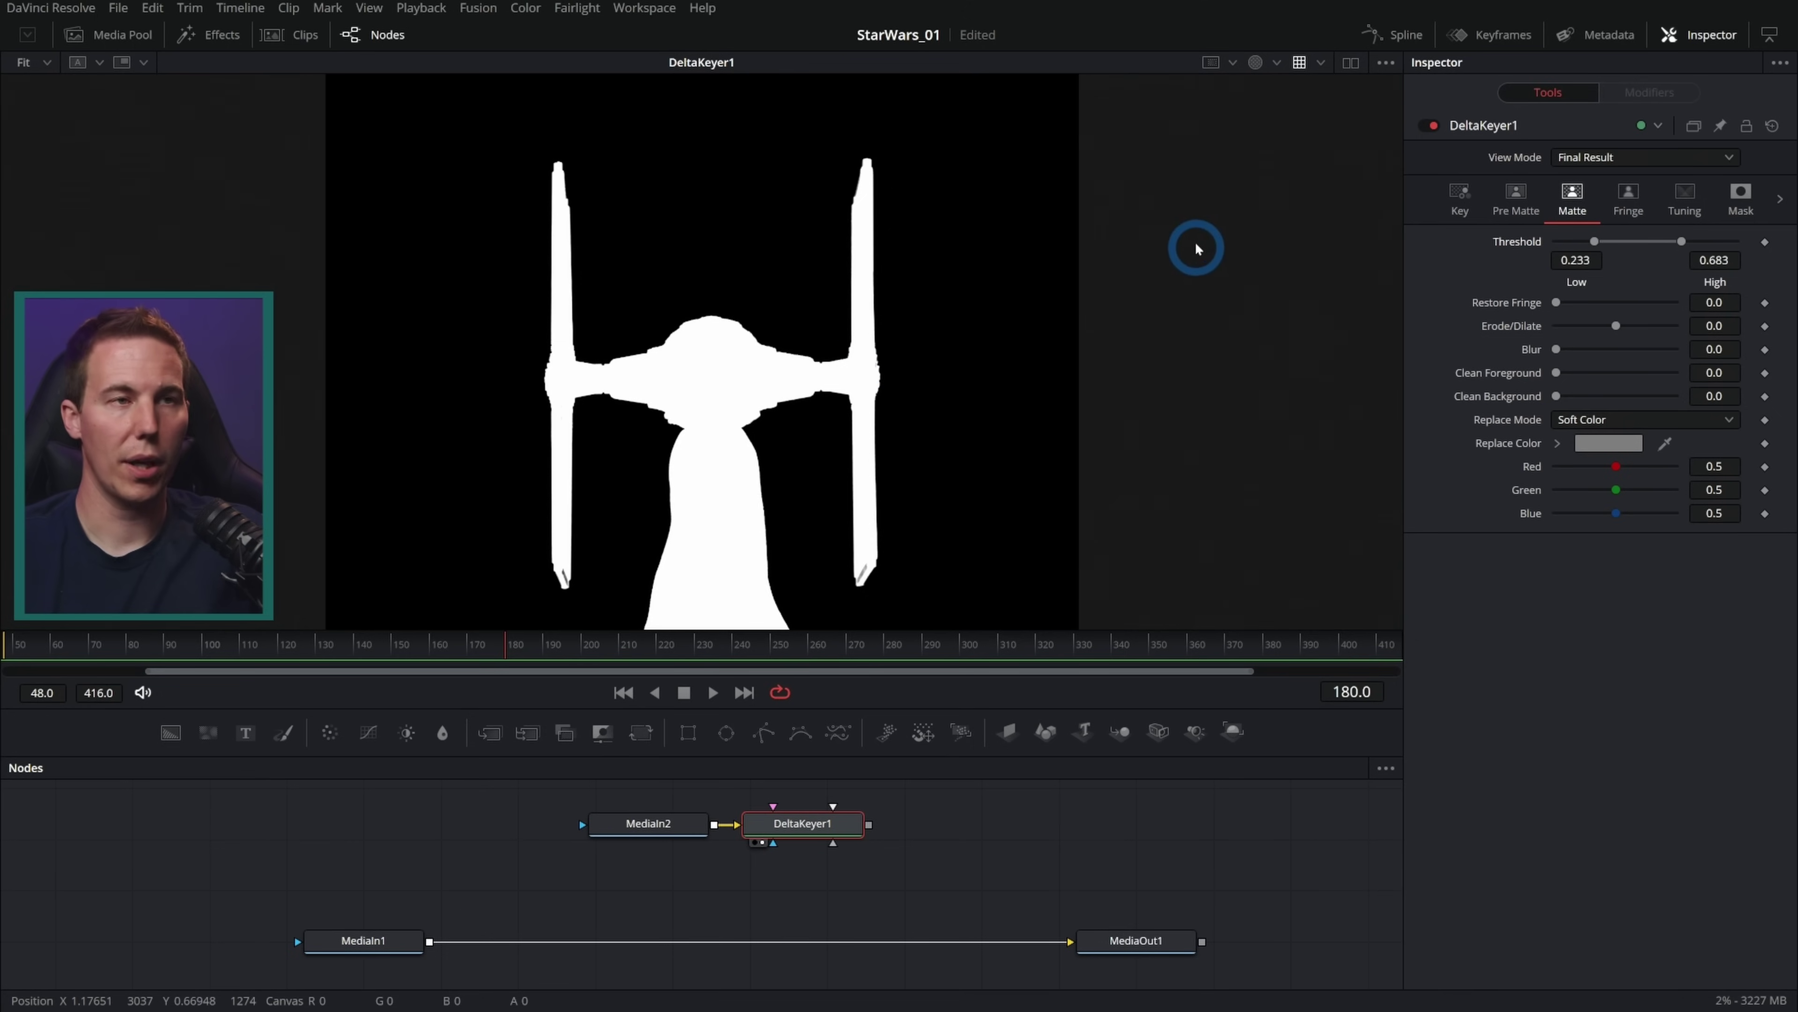
pyautogui.click(1276, 64)
pyautogui.click(1278, 101)
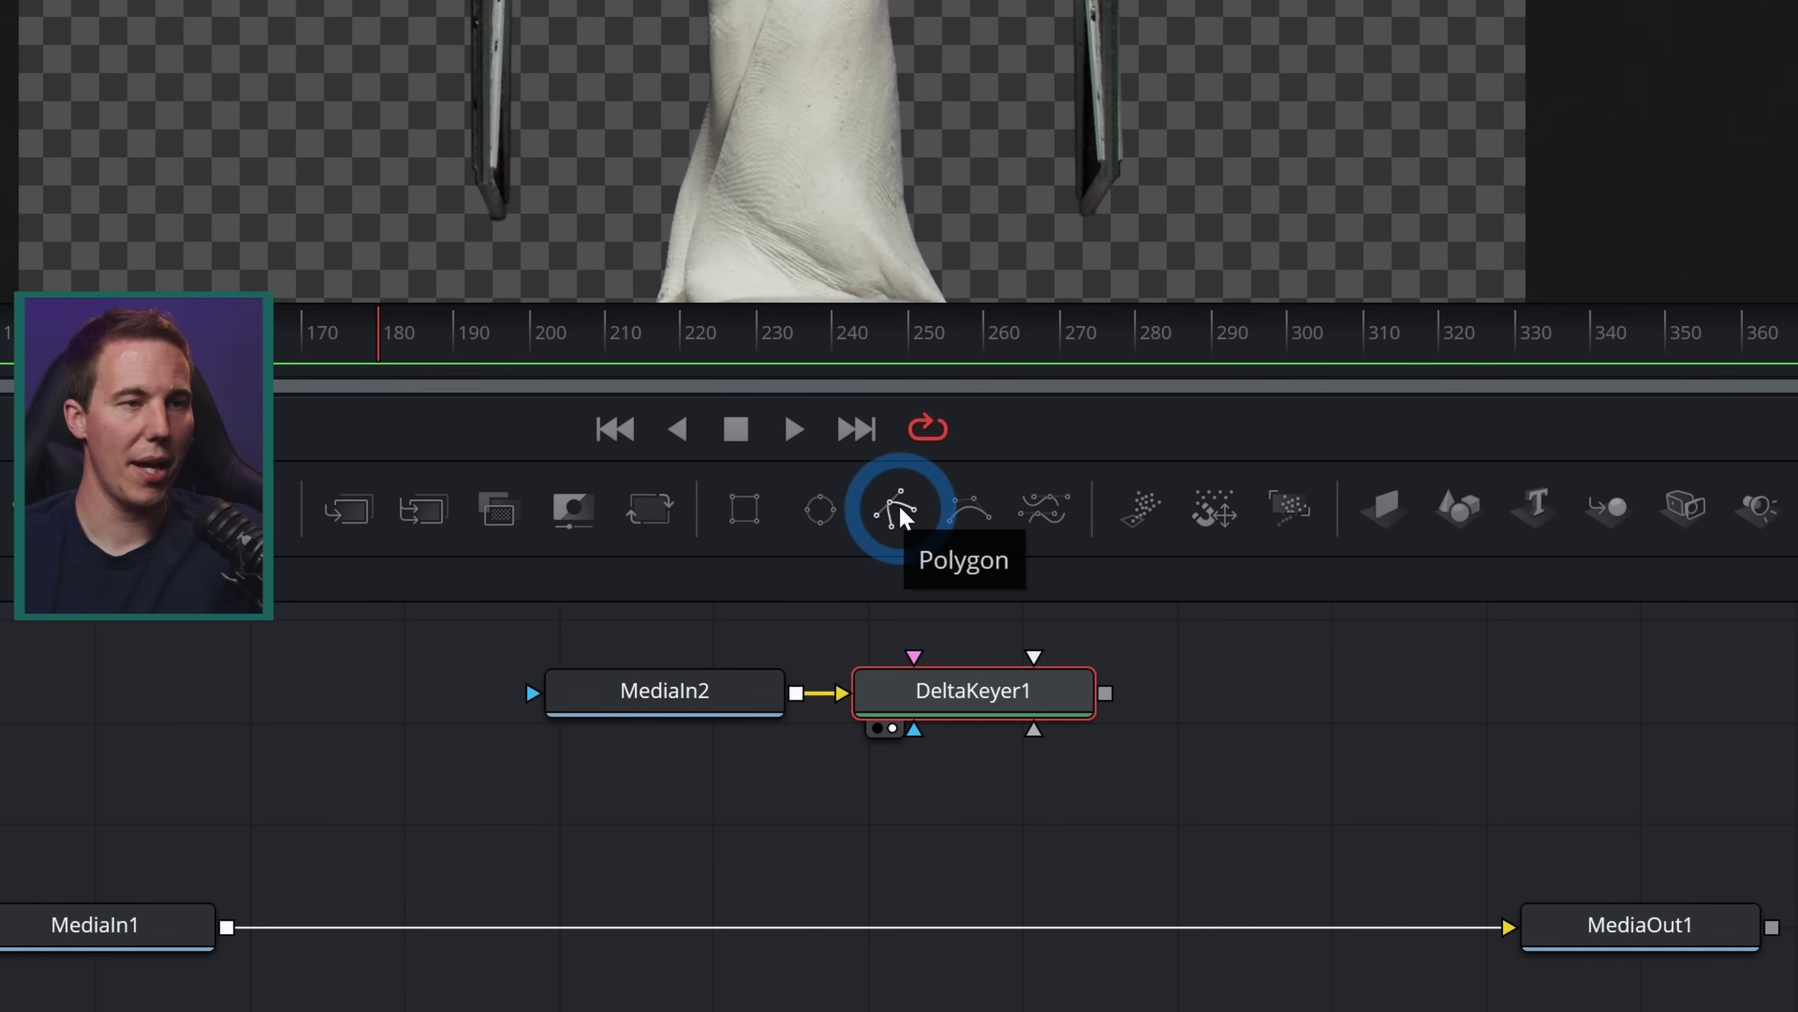
# Add a Polygon mask and connect it as DeltaKeyer1's Garbage Matte
pyautogui.moveTo(903, 518); pyautogui.dragTo(1022, 828)
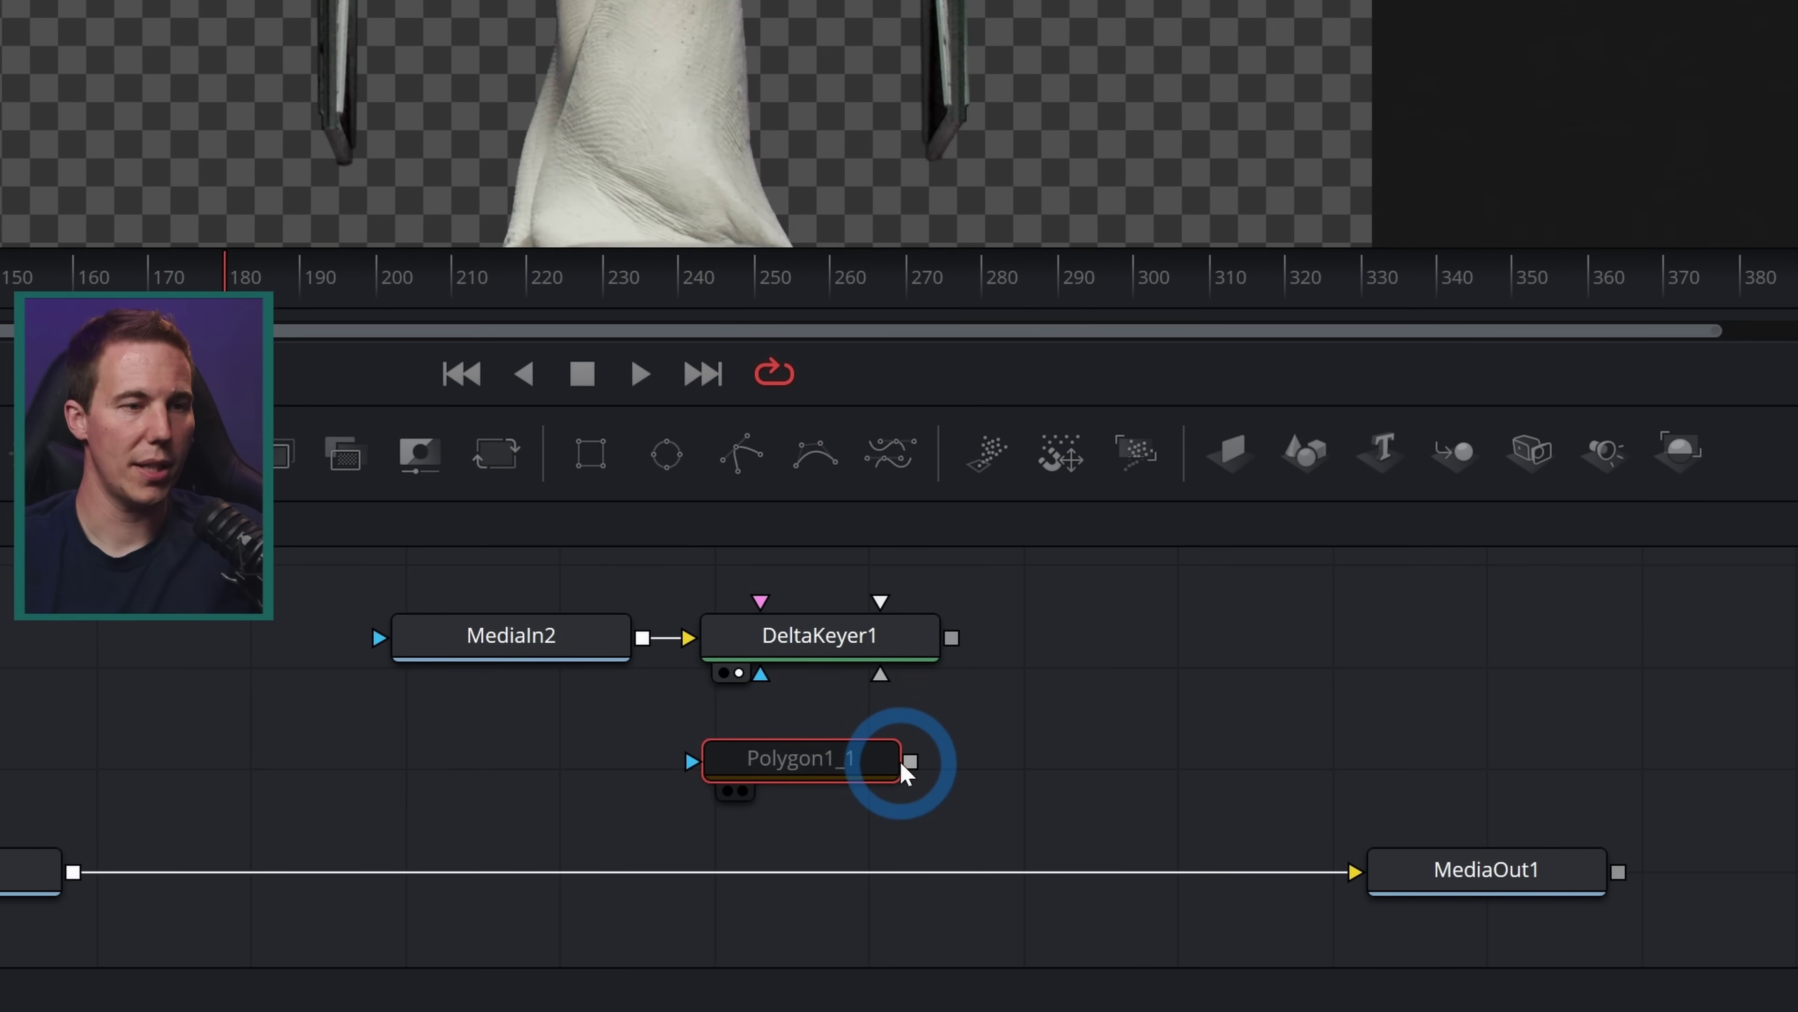
pyautogui.moveTo(951, 760); pyautogui.dragTo(756, 648)
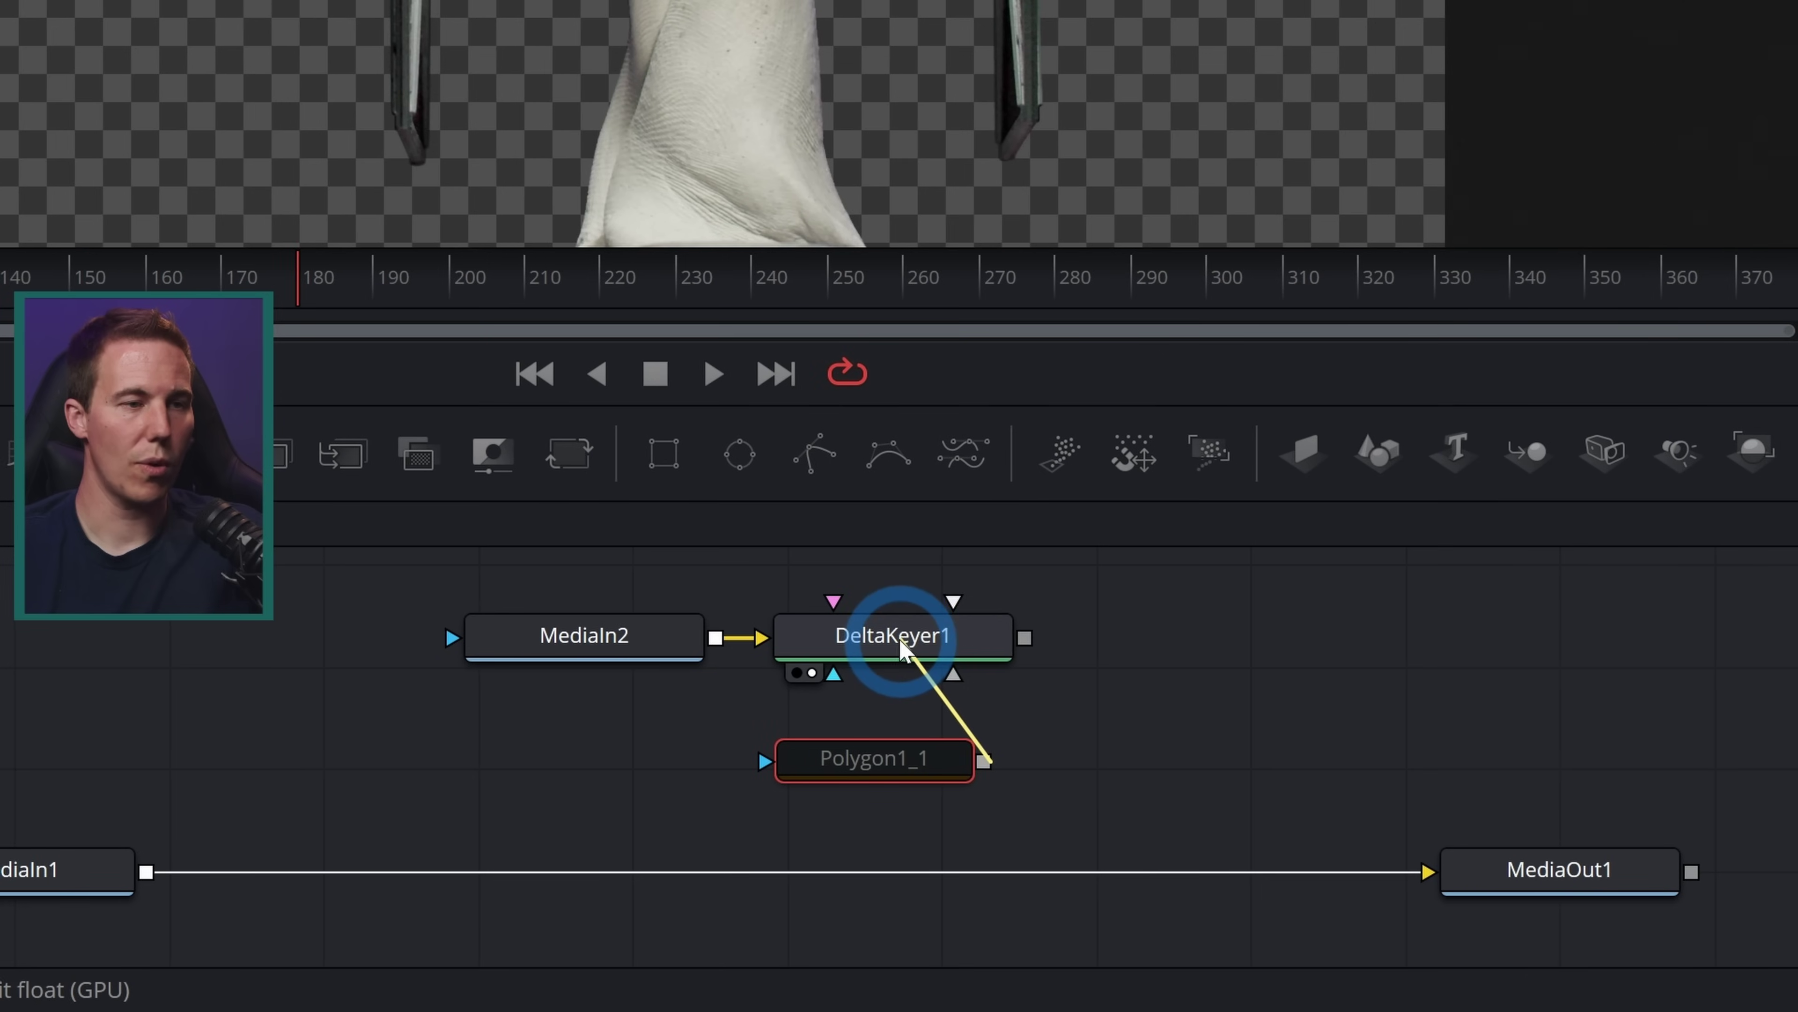
pyautogui.moveTo(903, 648); pyautogui.dragTo(899, 637)
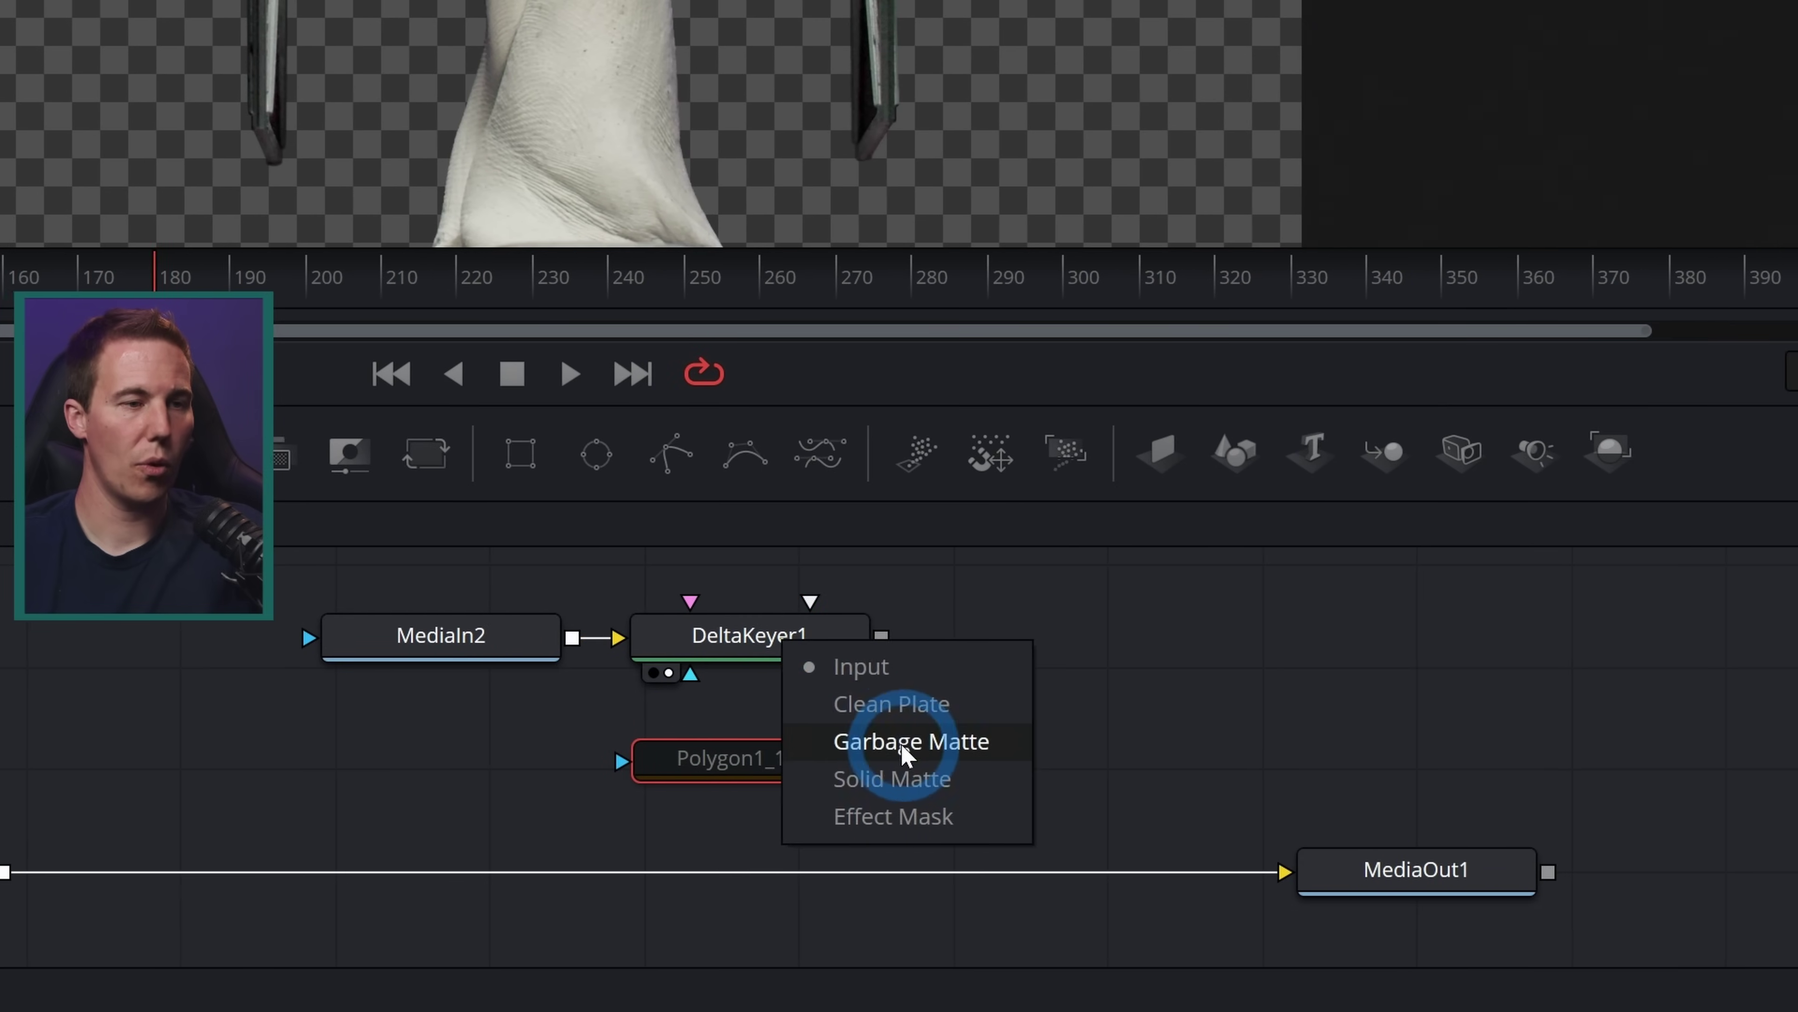
pyautogui.click(902, 749)
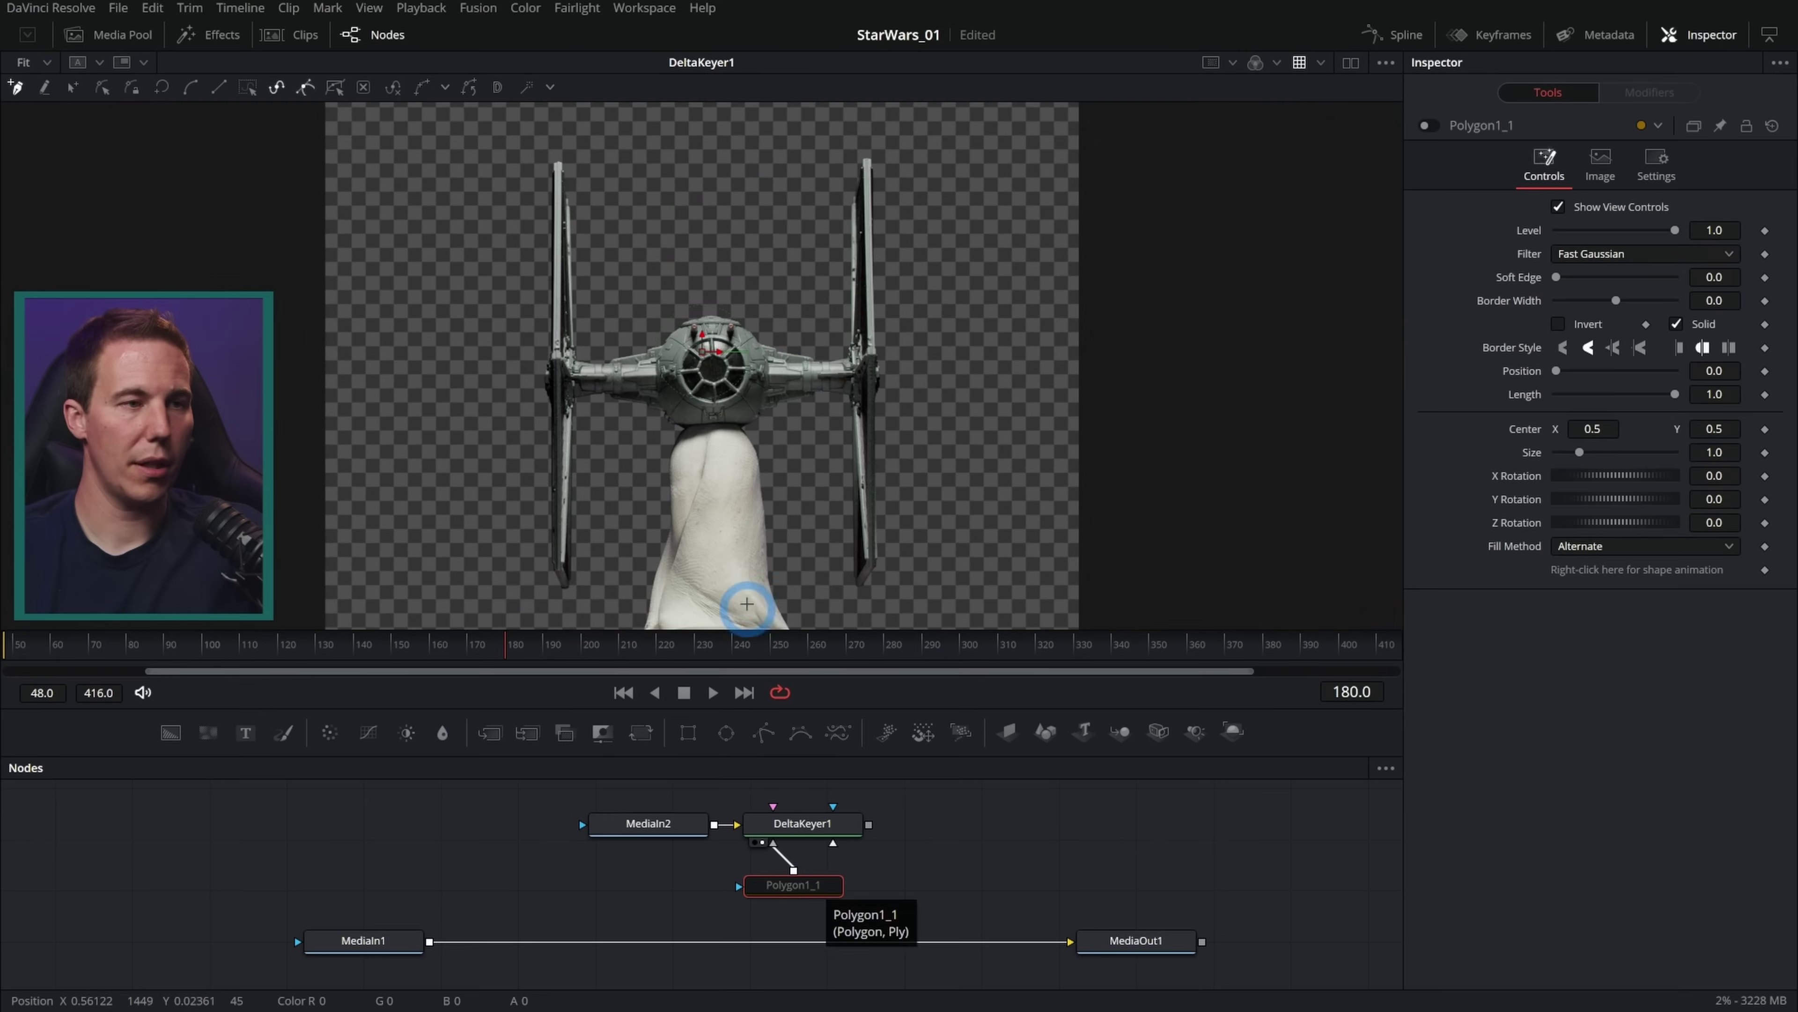
# Draw a closed polygon around the TIE fighter that excludes the stand
pyautogui.scroll(5, 712, 364)
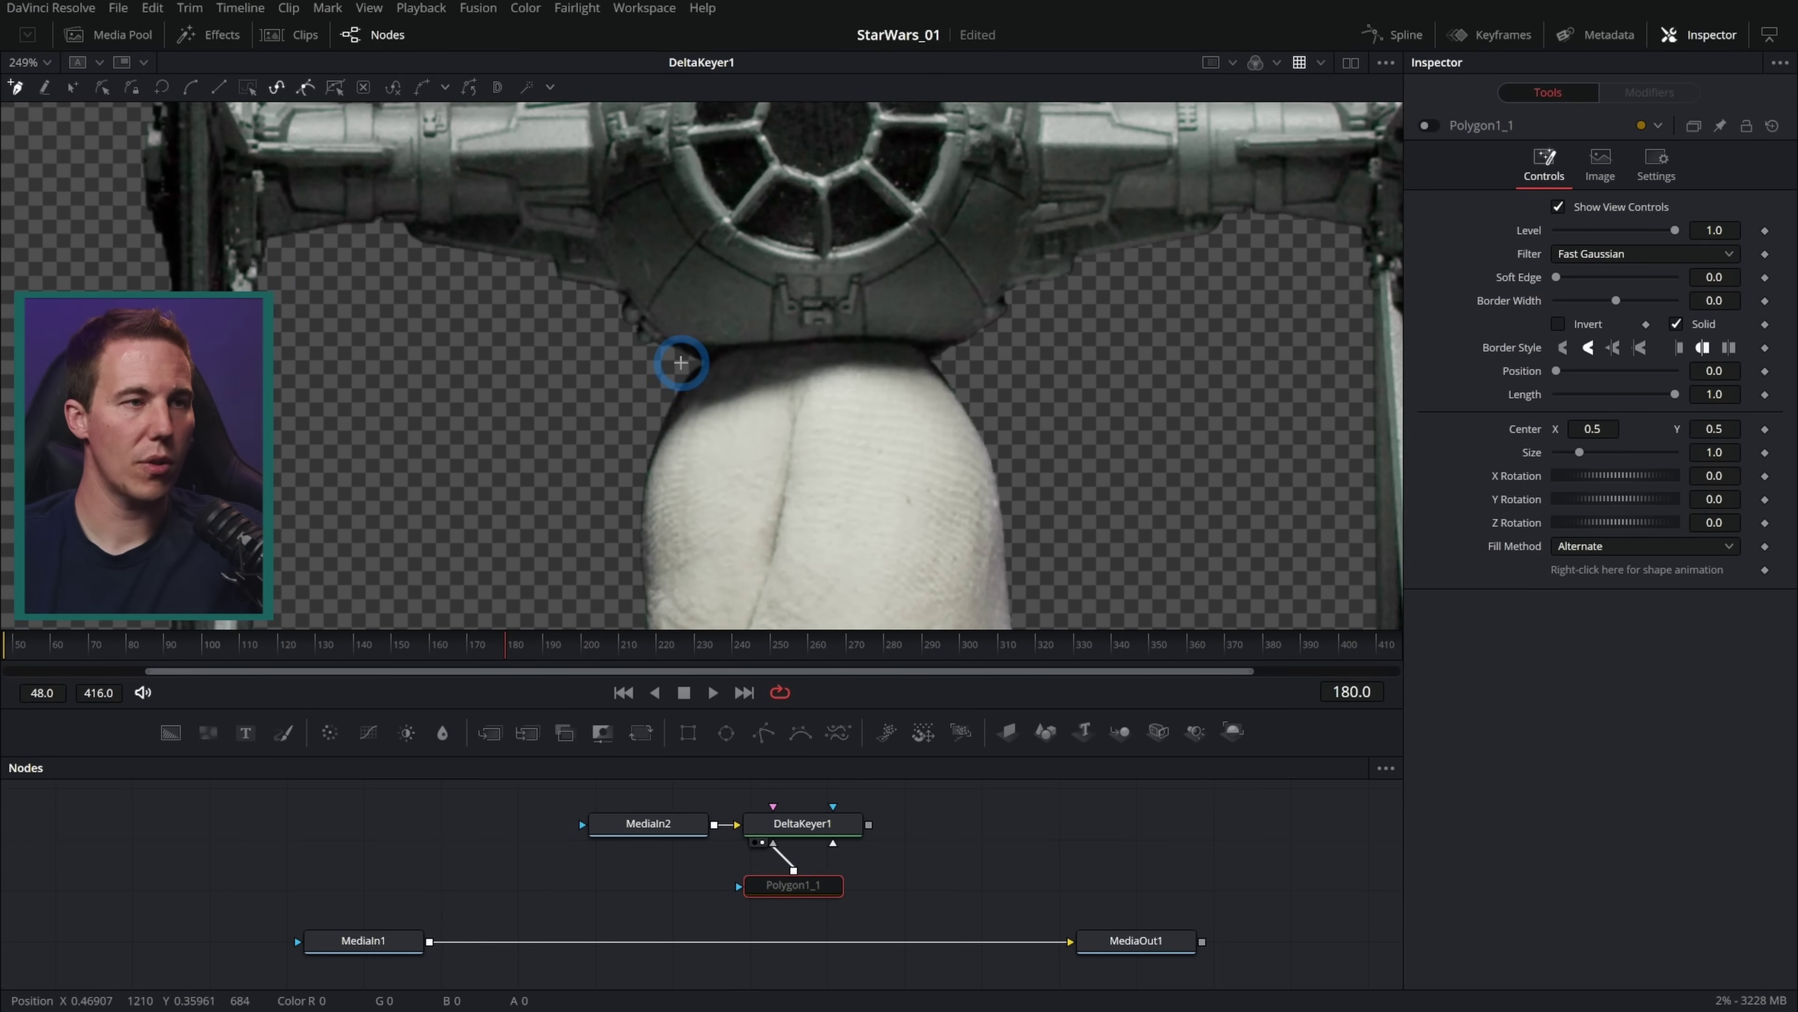
pyautogui.click(684, 348)
pyautogui.click(826, 366)
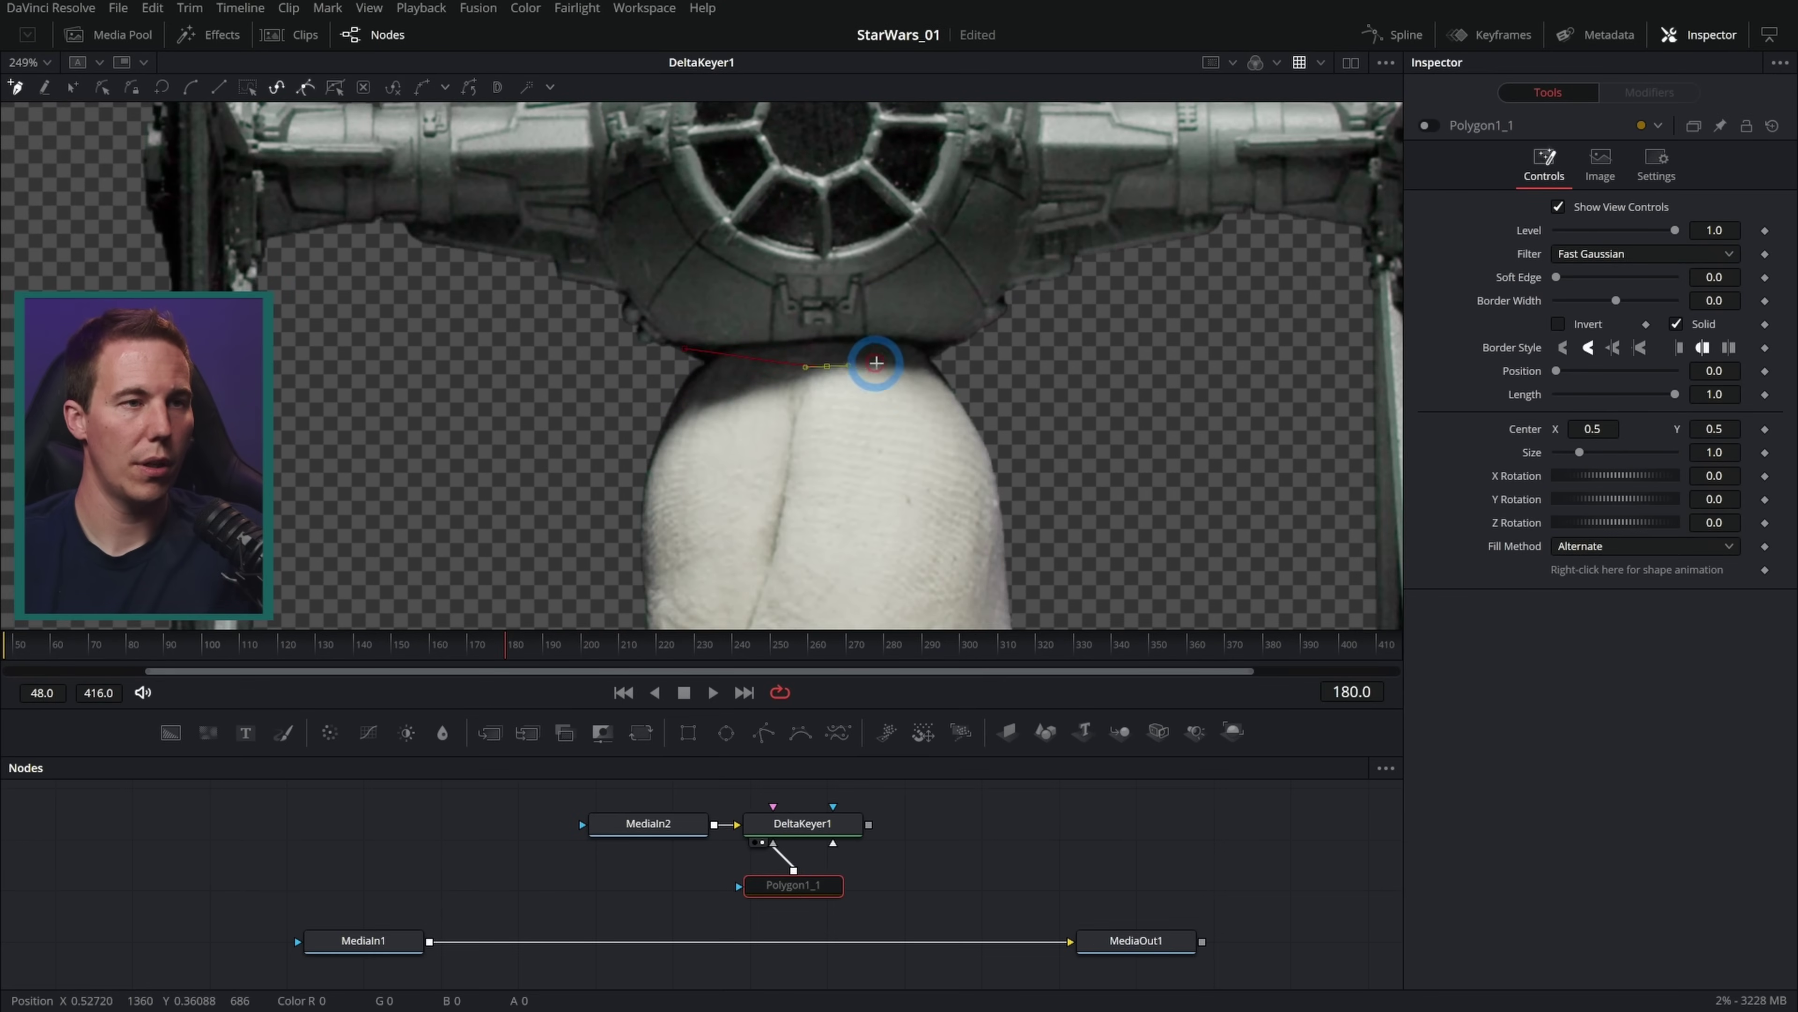
pyautogui.scroll(-4, 1019, 404)
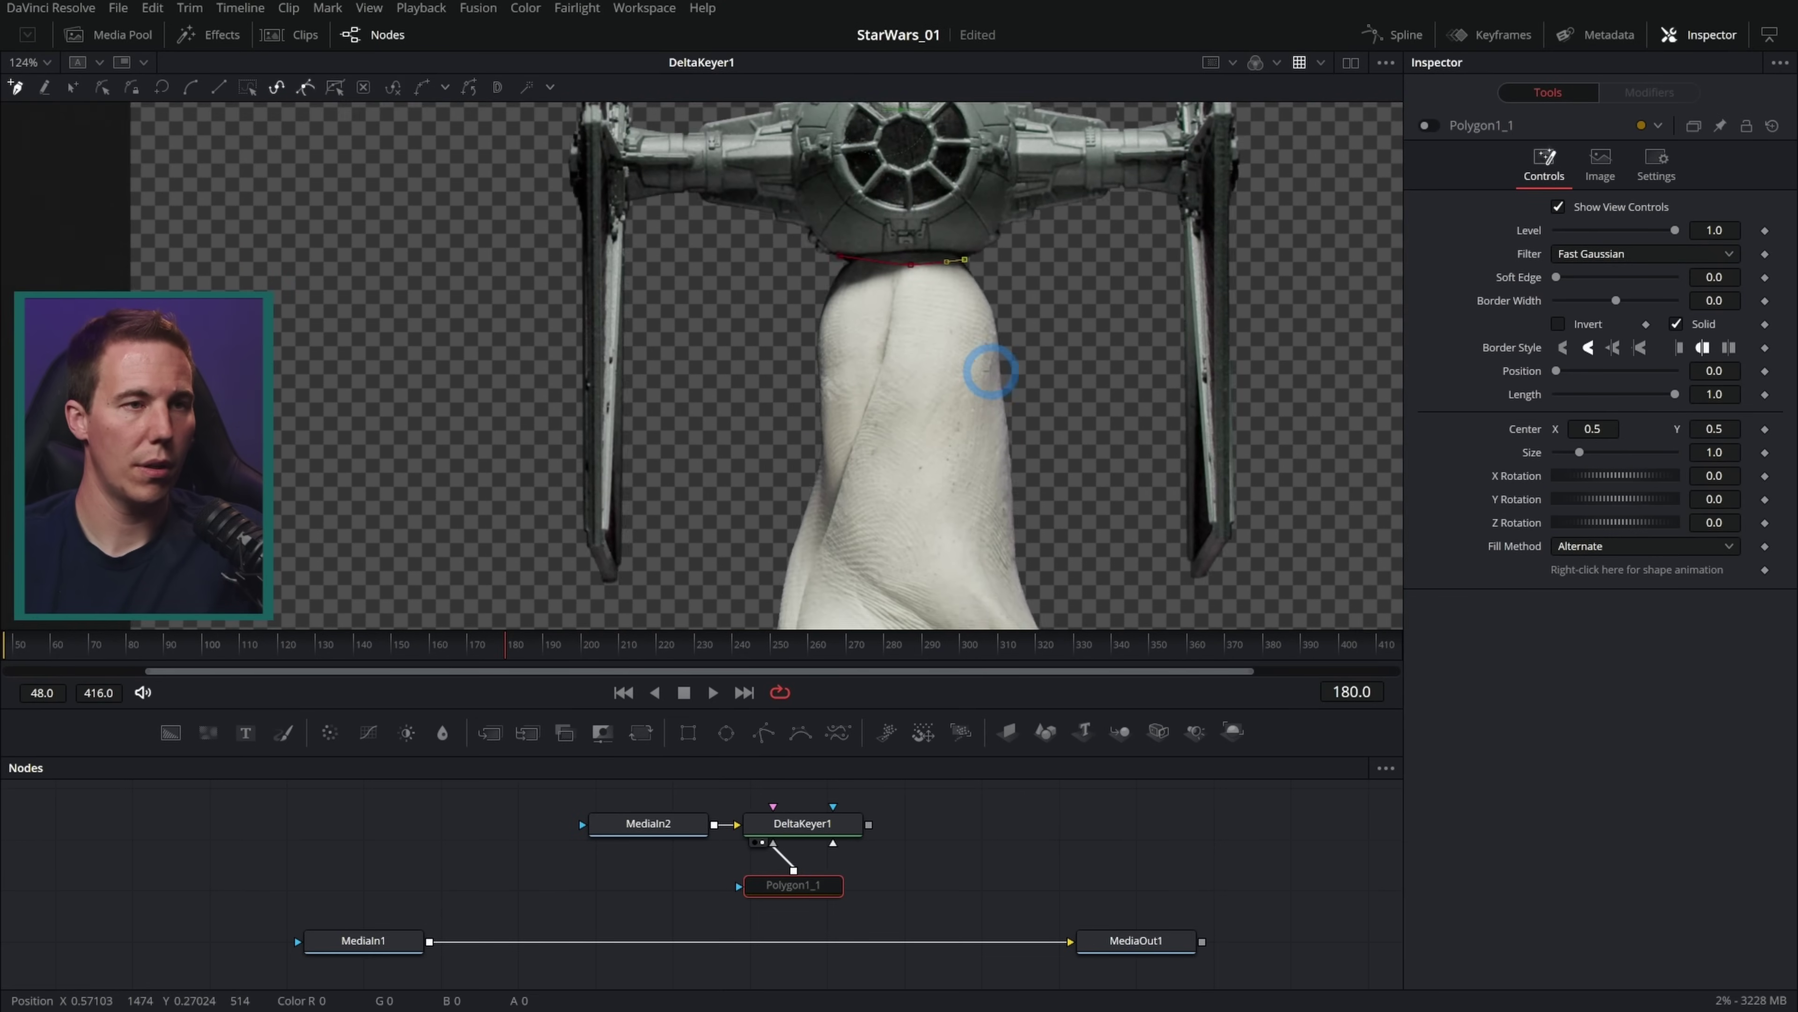
pyautogui.click(1047, 252)
pyautogui.scroll(-3, 1038, 347)
pyautogui.click(1115, 556)
pyautogui.moveTo(913, 478); pyautogui.dragTo(726, 528)
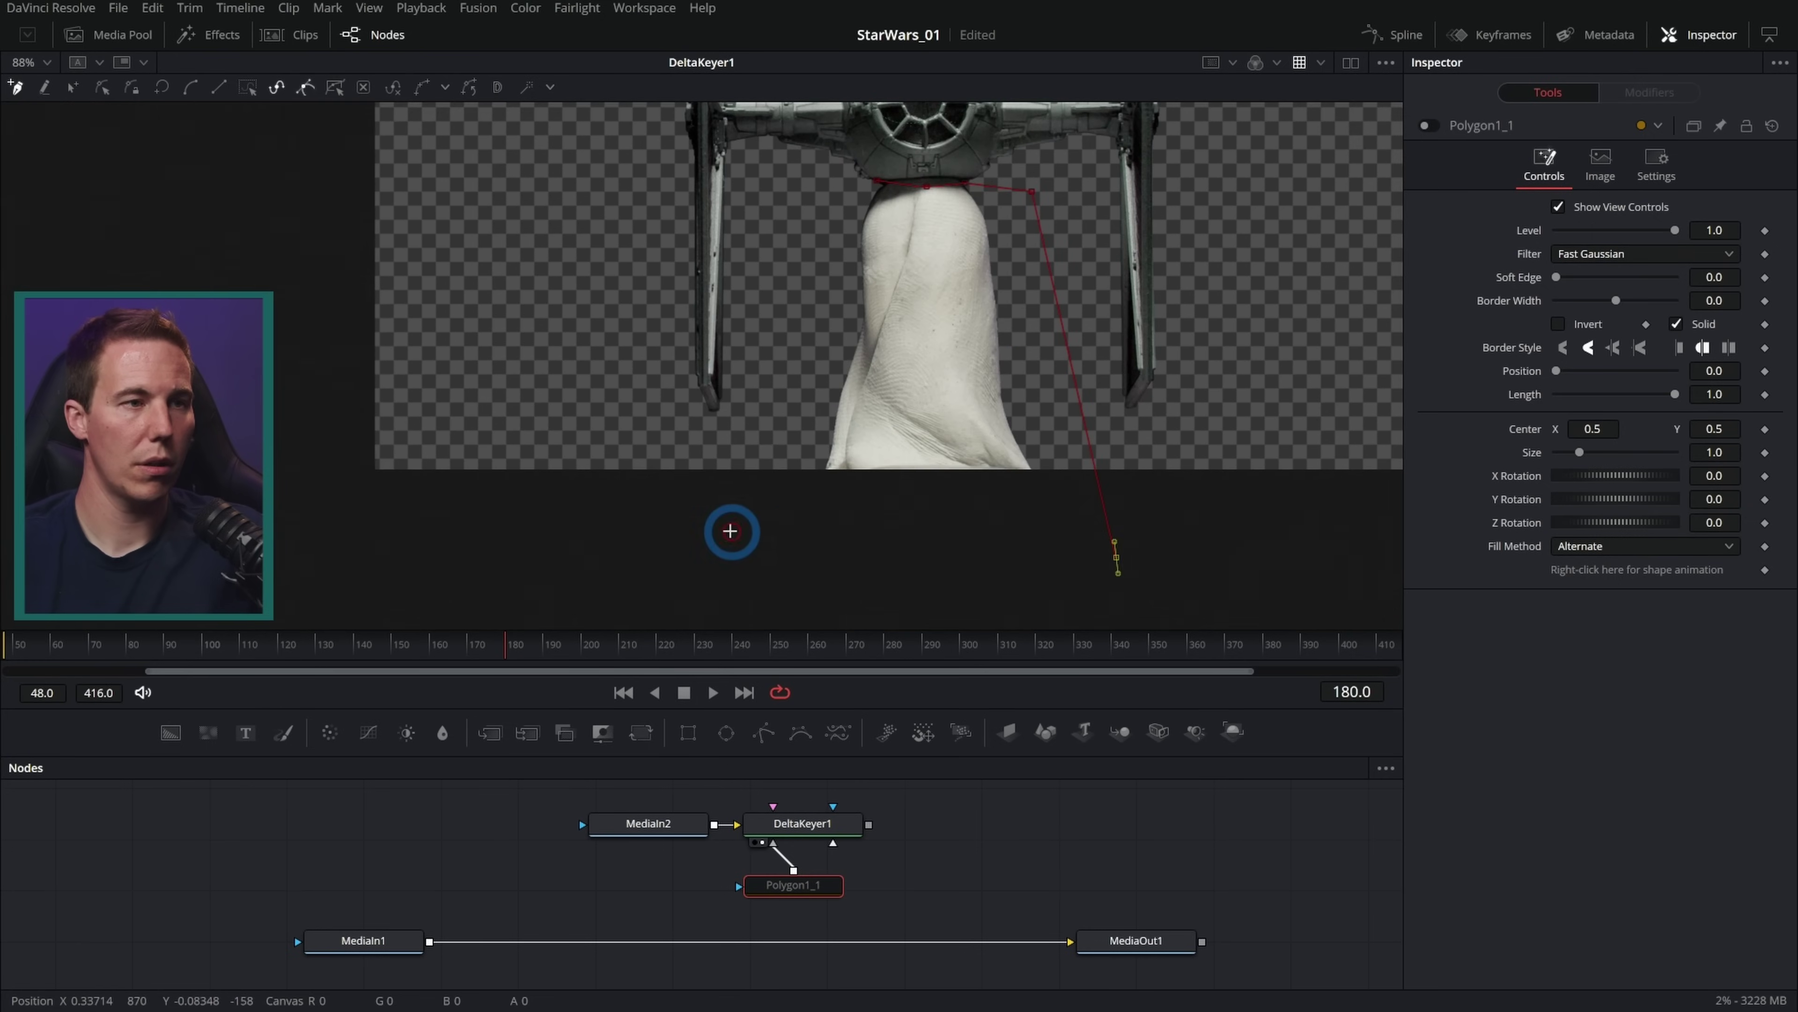
pyautogui.click(878, 181)
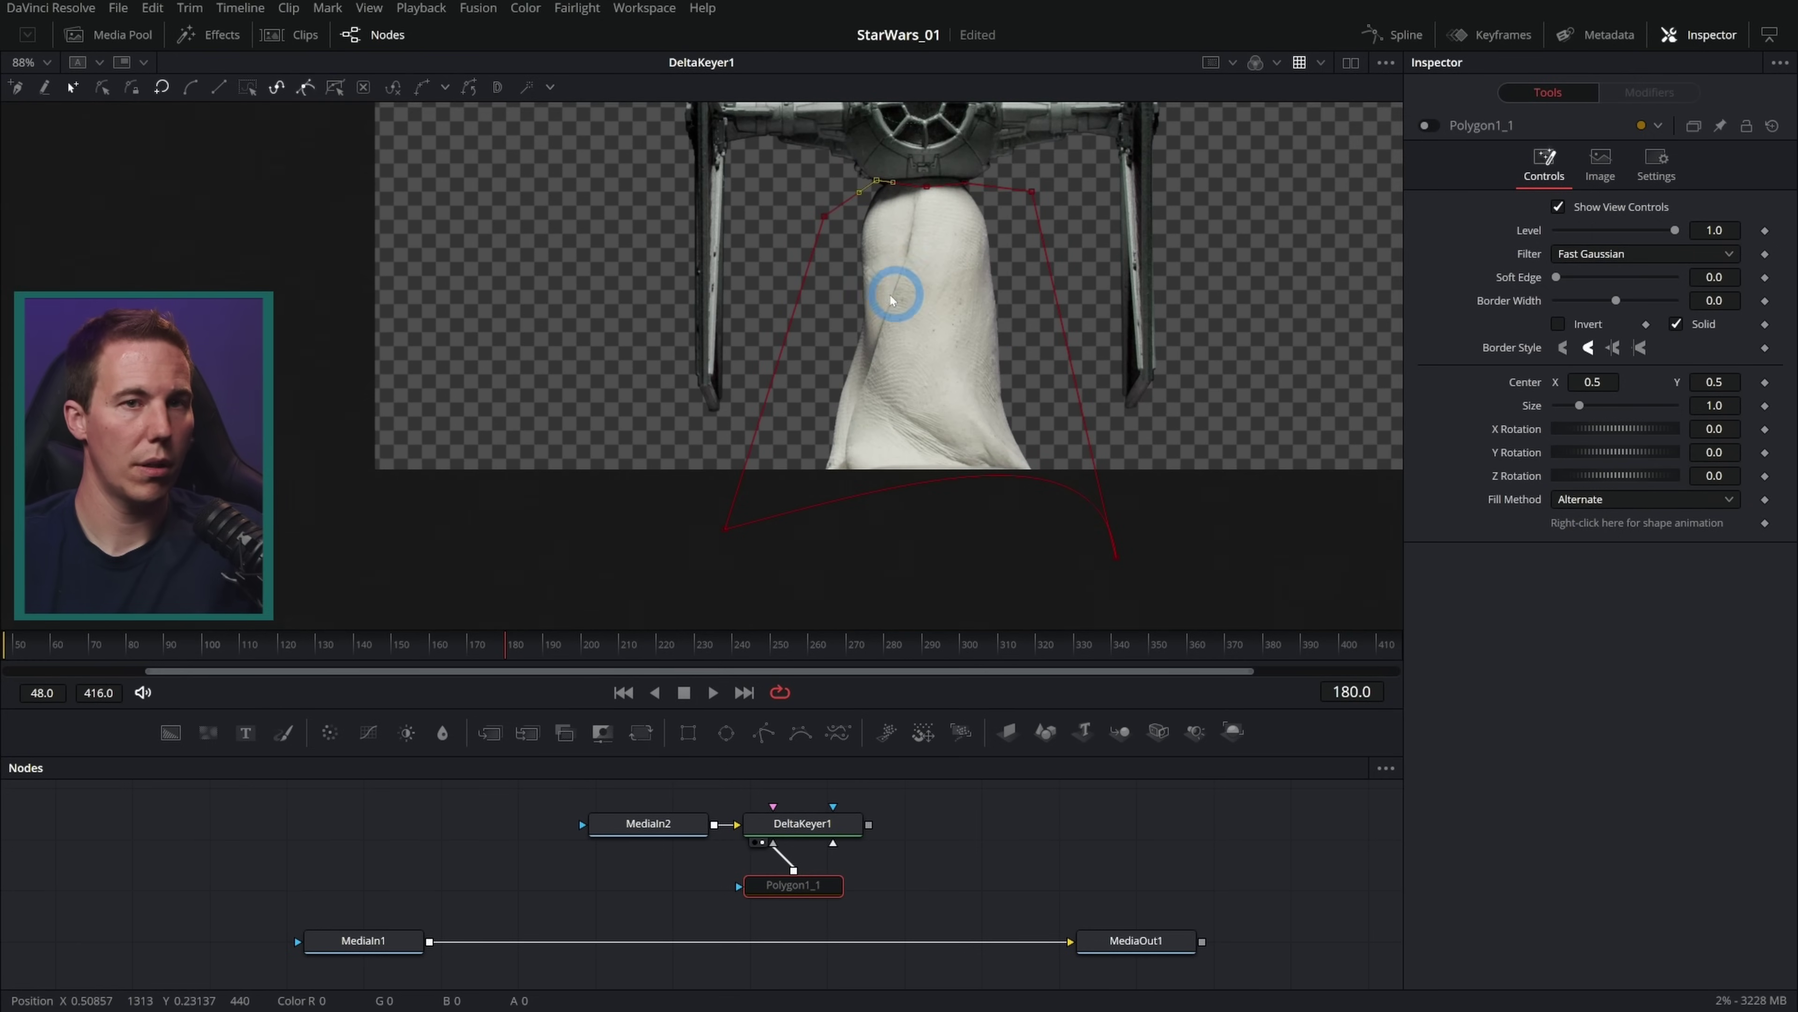
# Hide the polygon outline and frame the whole fighter to check the clean key
pyautogui.click(952, 838)
pyautogui.moveTo(1051, 218); pyautogui.dragTo(979, 446)
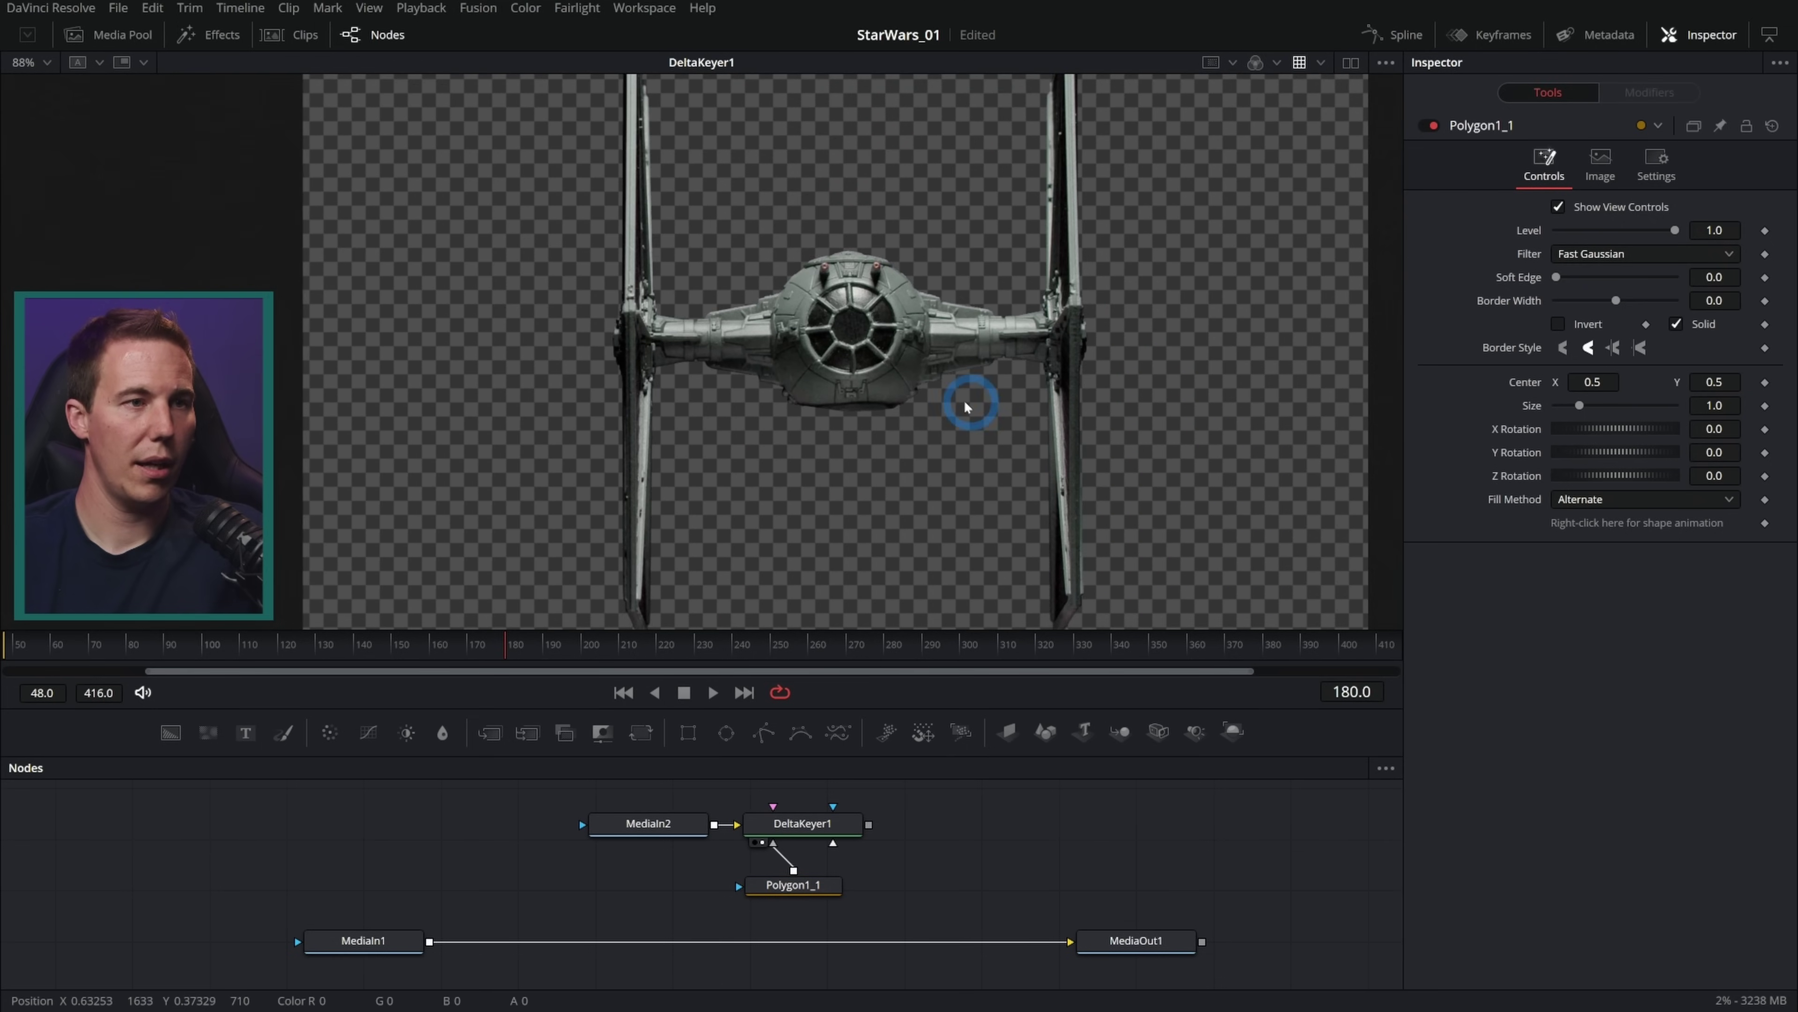
pyautogui.scroll(10, 862, 407)
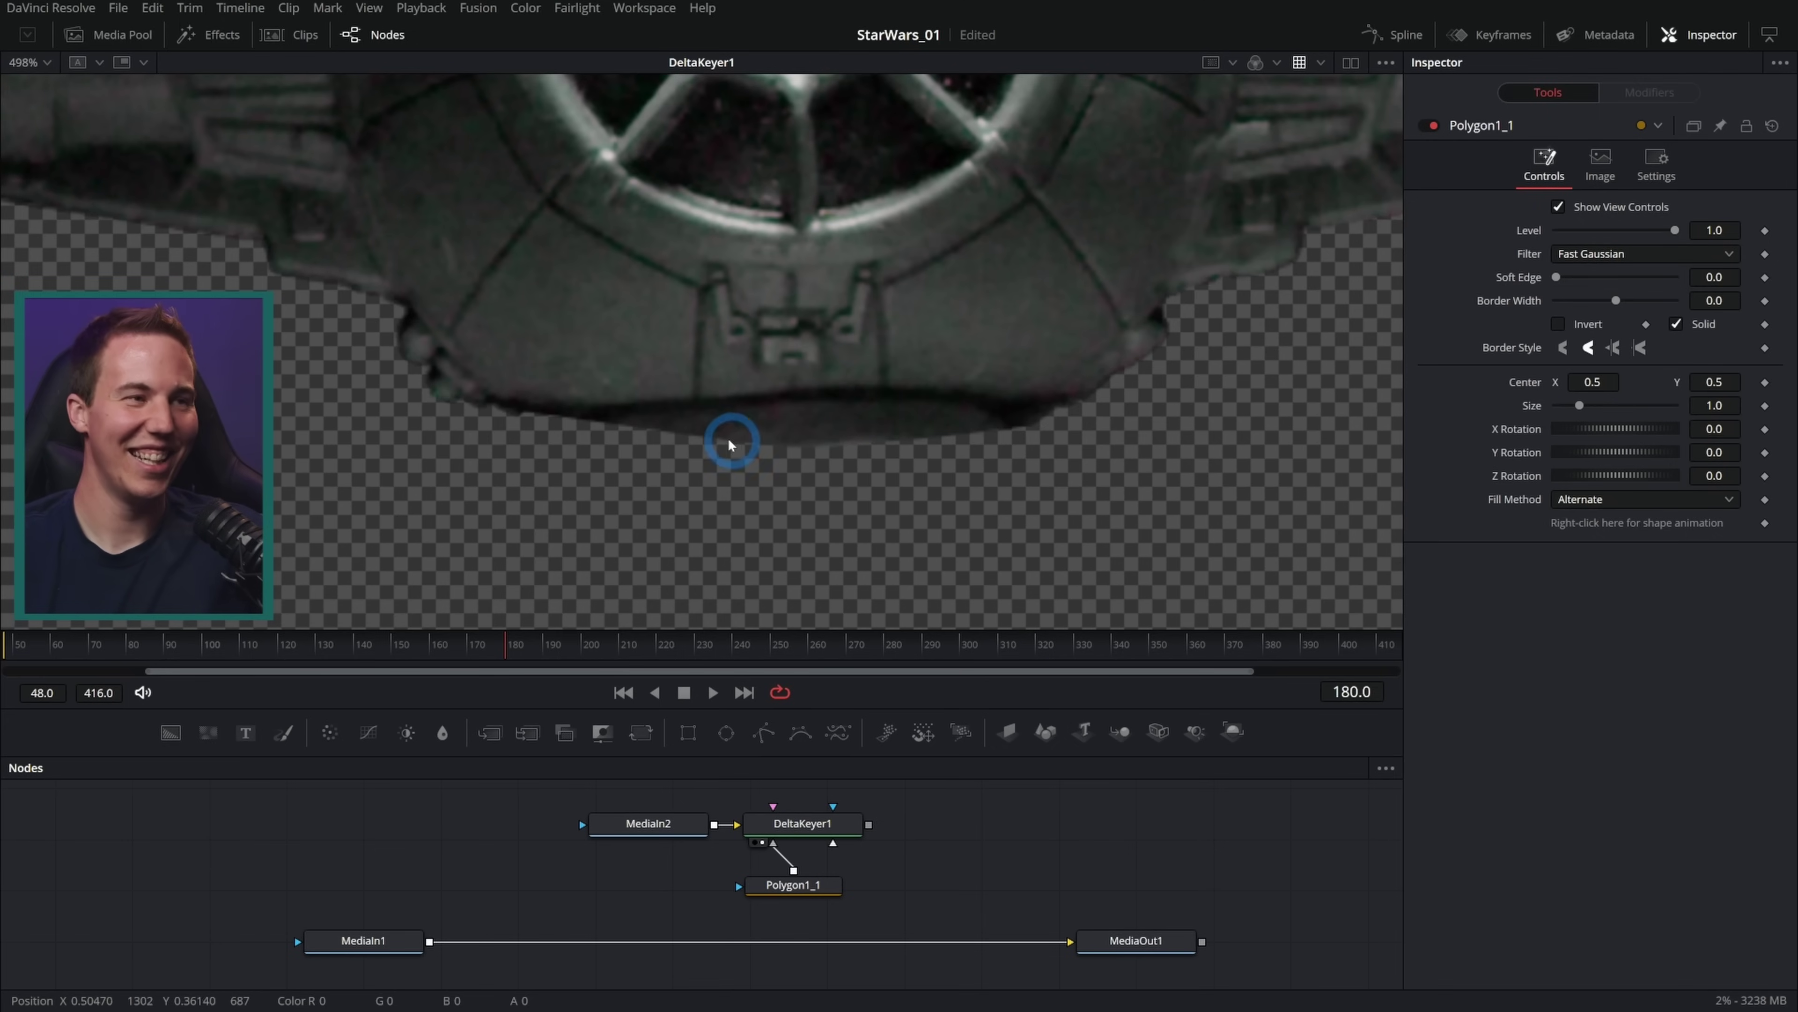
pyautogui.scroll(-7, 850, 400)
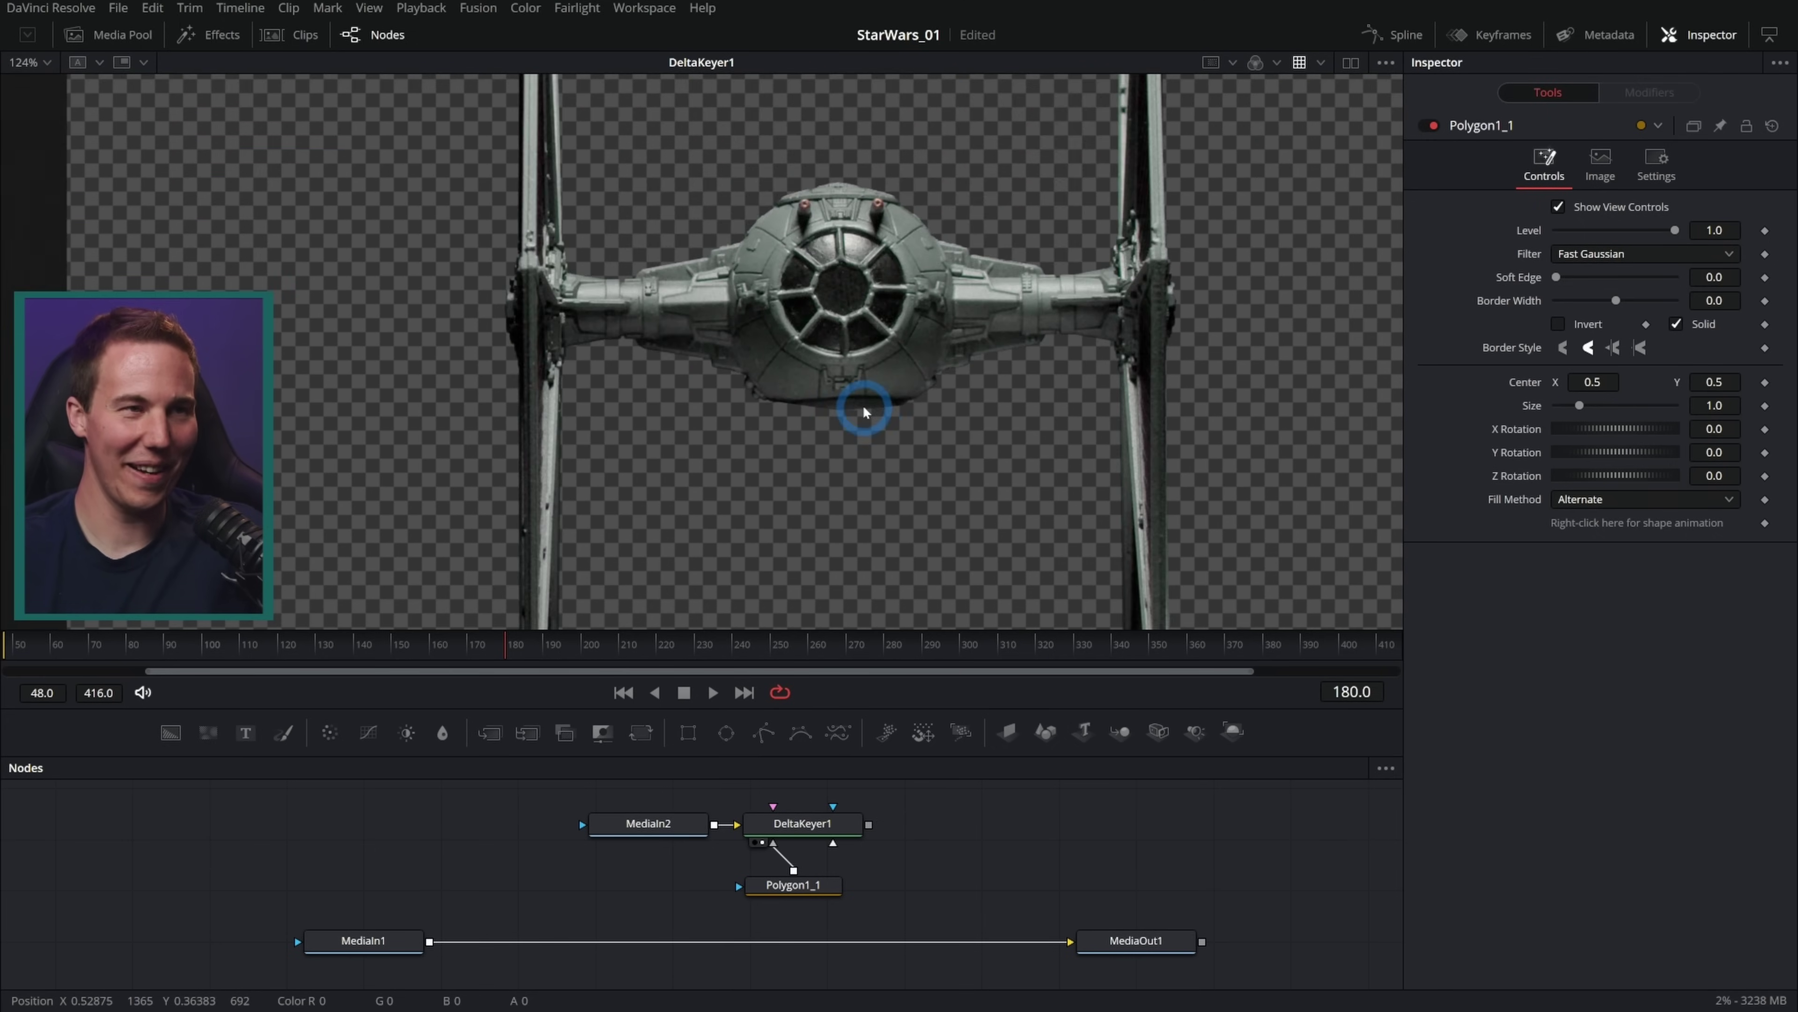
pyautogui.scroll(-3, 931, 414)
pyautogui.moveTo(1007, 712); pyautogui.dragTo(1007, 739)
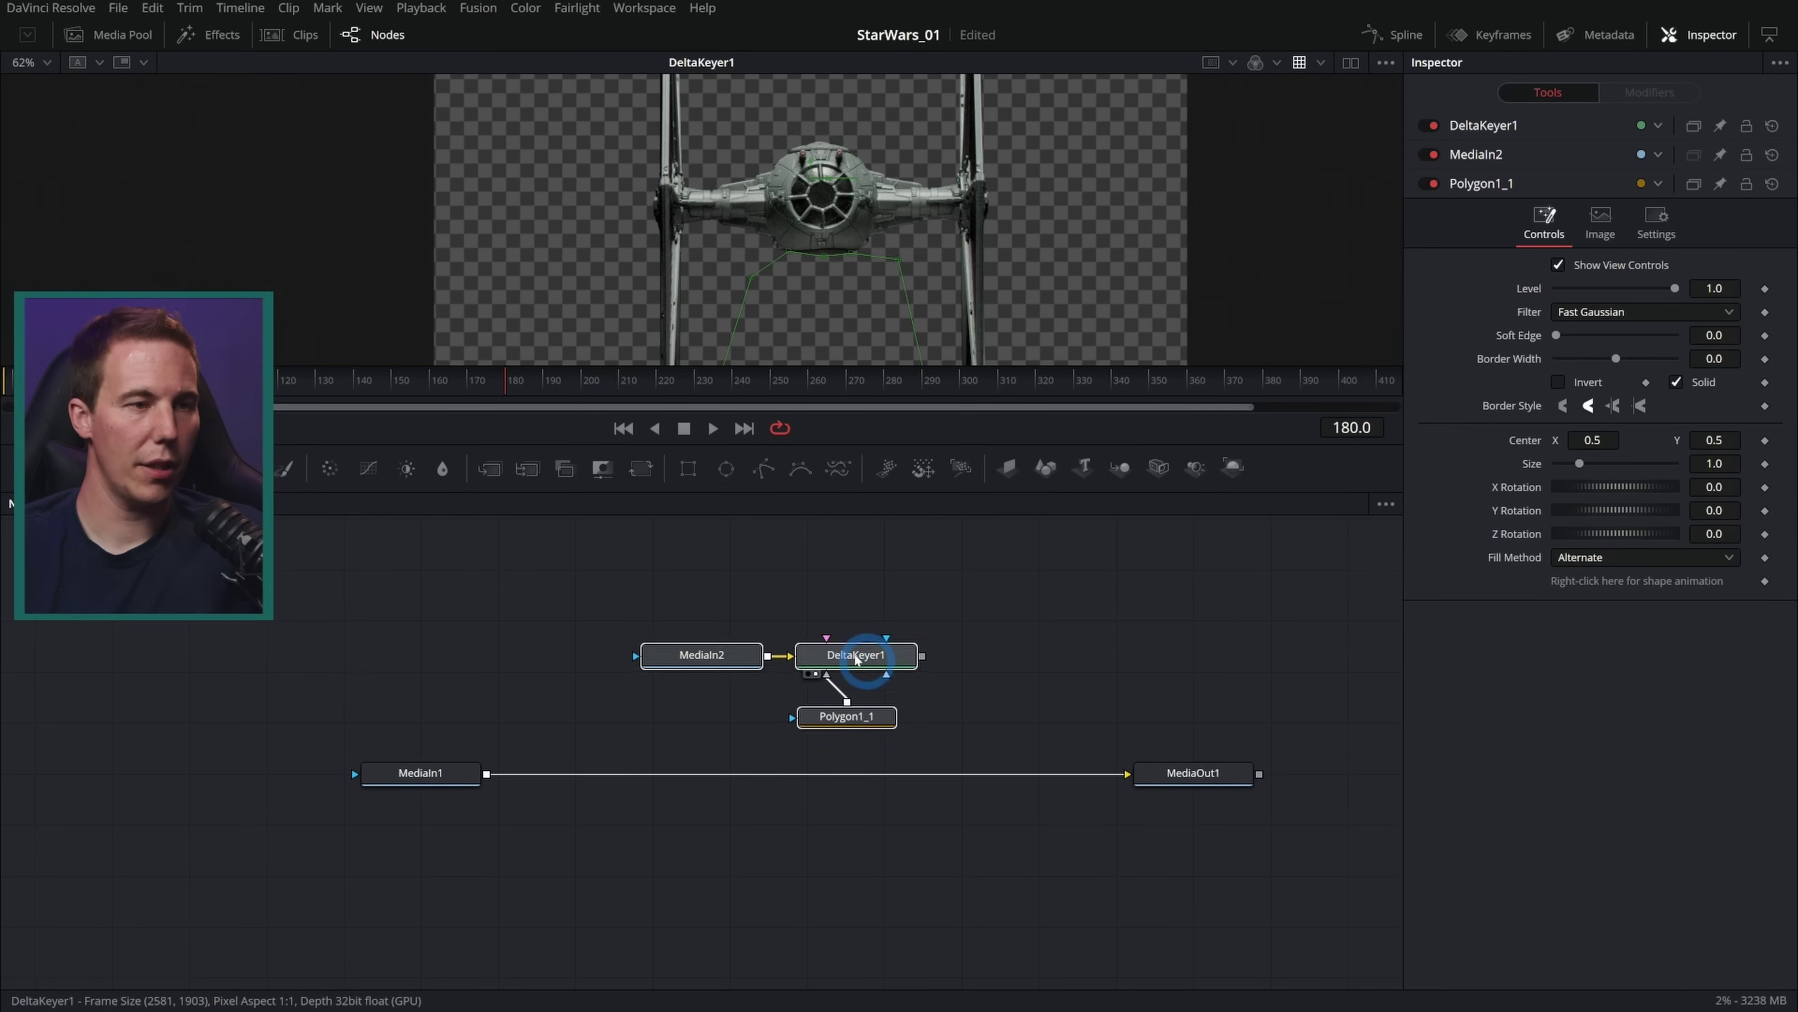
# Merge the keyed fighter over the forest plate and insert Transform1 before Merge1
pyautogui.moveTo(850, 651); pyautogui.dragTo(505, 775)
pyautogui.moveTo(684, 546); pyautogui.dragTo(488, 772)
pyautogui.moveTo(1144, 741); pyautogui.dragTo(1053, 437)
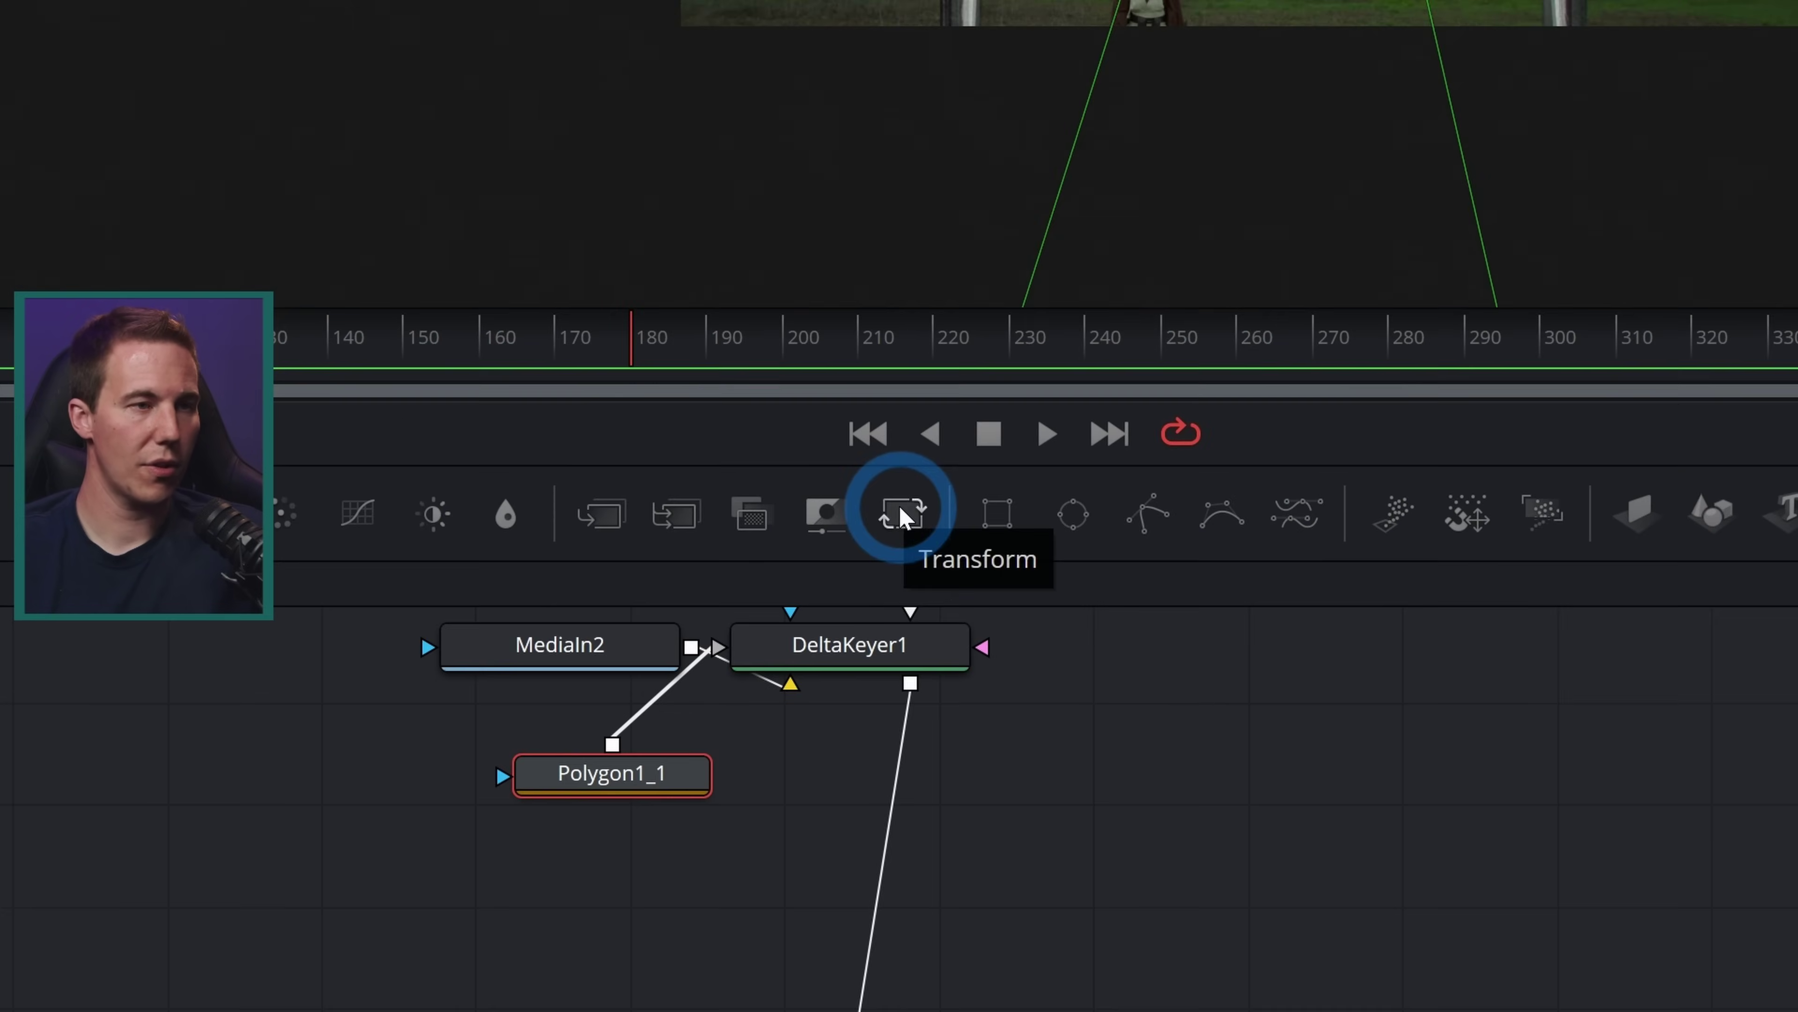
pyautogui.moveTo(641, 607); pyautogui.dragTo(640, 774)
pyautogui.moveTo(904, 533); pyautogui.dragTo(904, 535)
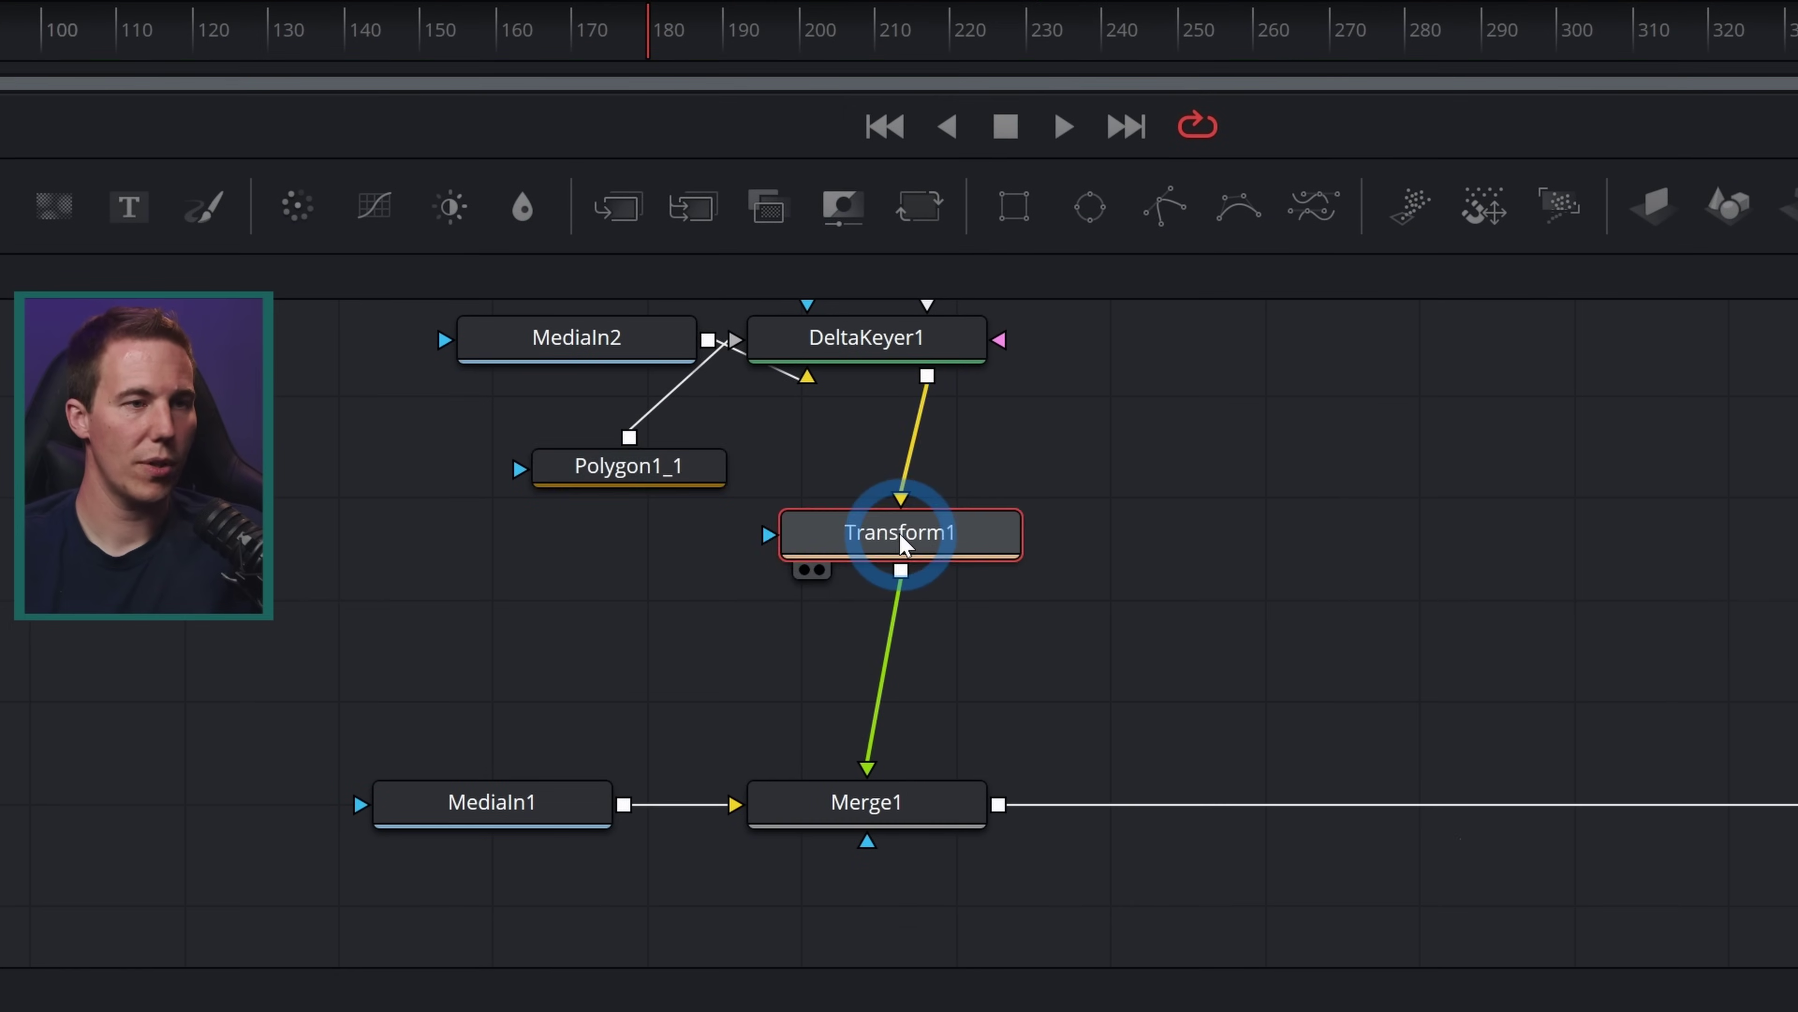
# Scale the fighter to 0.08, tilt it −13.29° and place it in the upper-right sky
pyautogui.moveTo(1606, 296); pyautogui.dragTo(1564, 316)
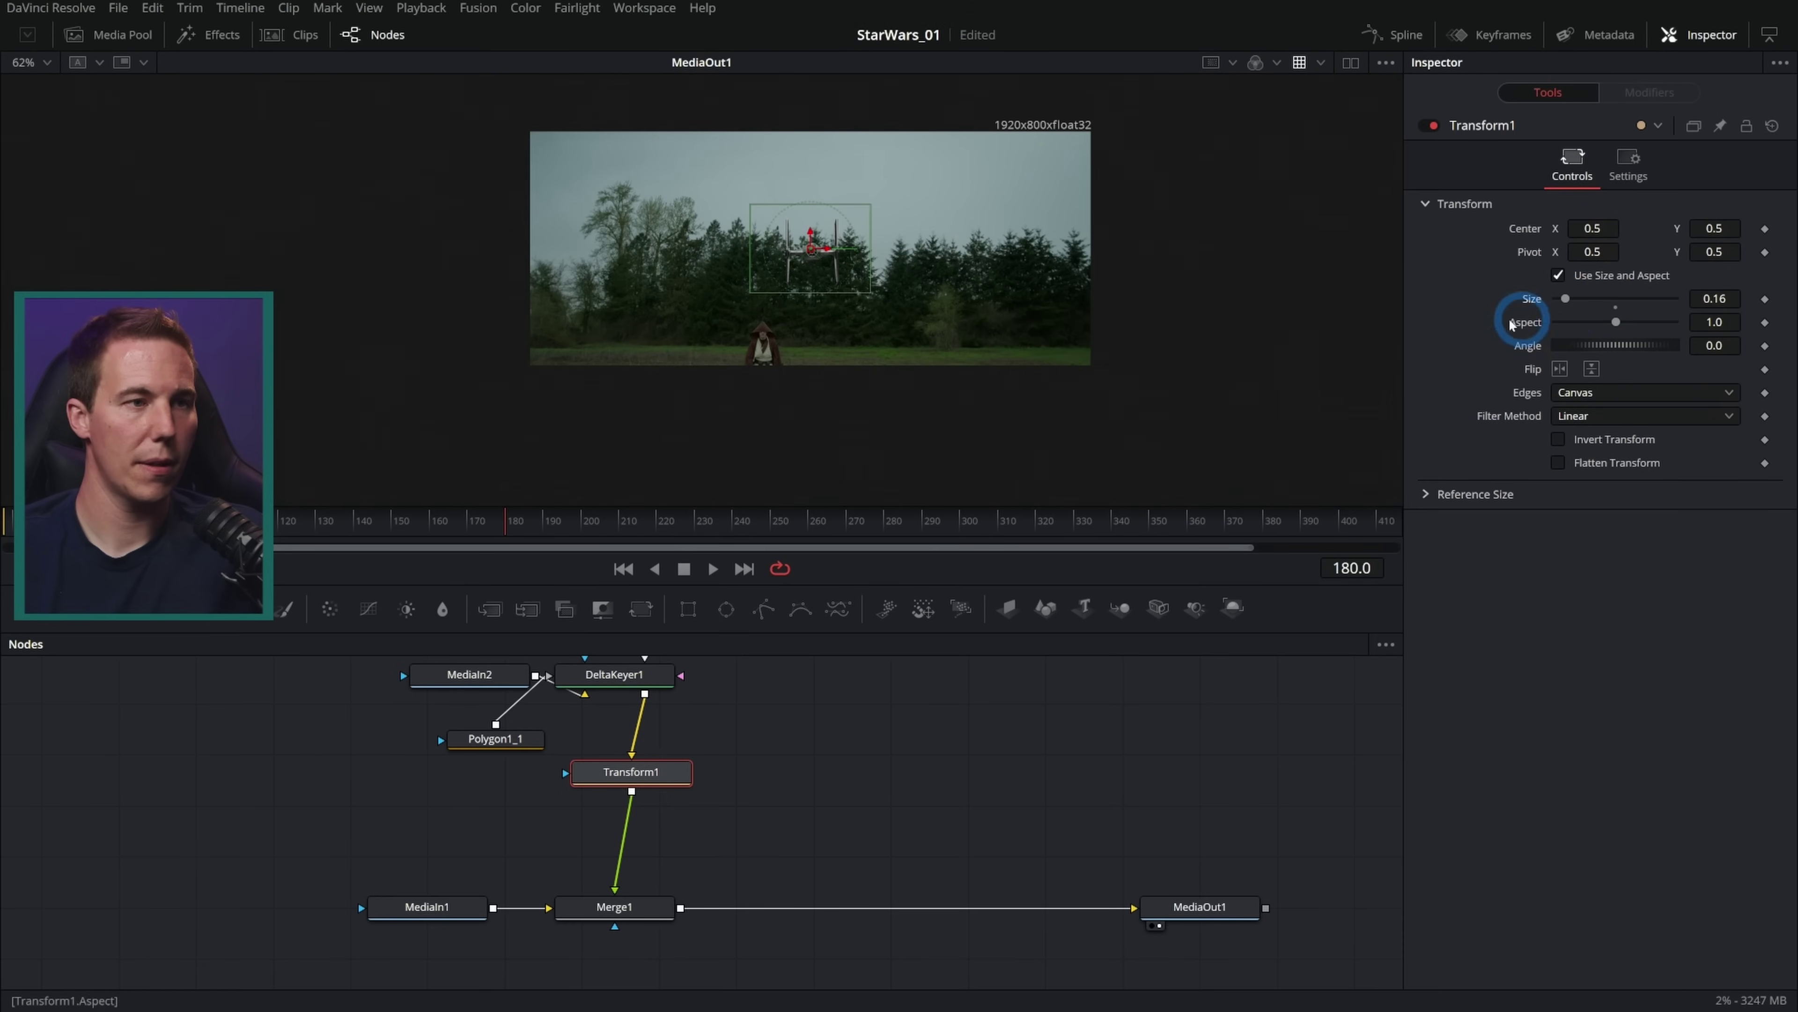
pyautogui.moveTo(891, 587); pyautogui.dragTo(886, 701)
pyautogui.scroll(2, 791, 306)
pyautogui.moveTo(830, 307); pyautogui.dragTo(1067, 177)
pyautogui.scroll(2, 1068, 177)
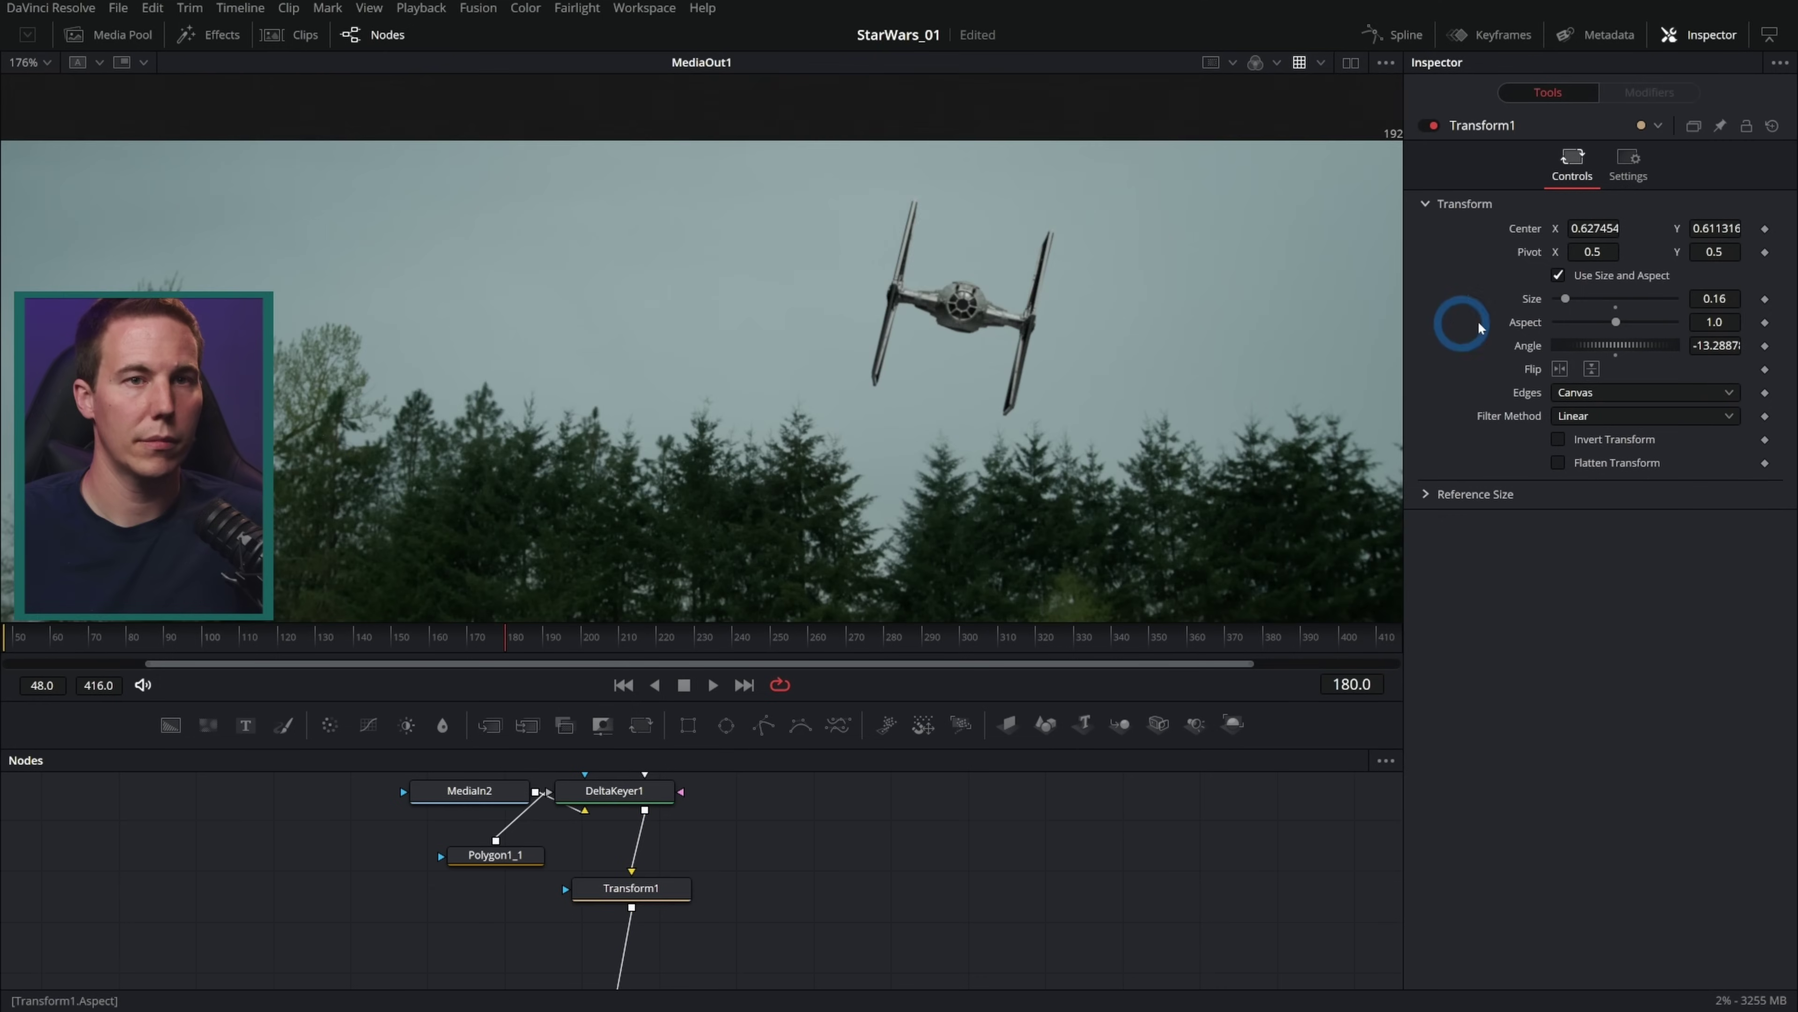
pyautogui.moveTo(1744, 304); pyautogui.dragTo(1650, 305)
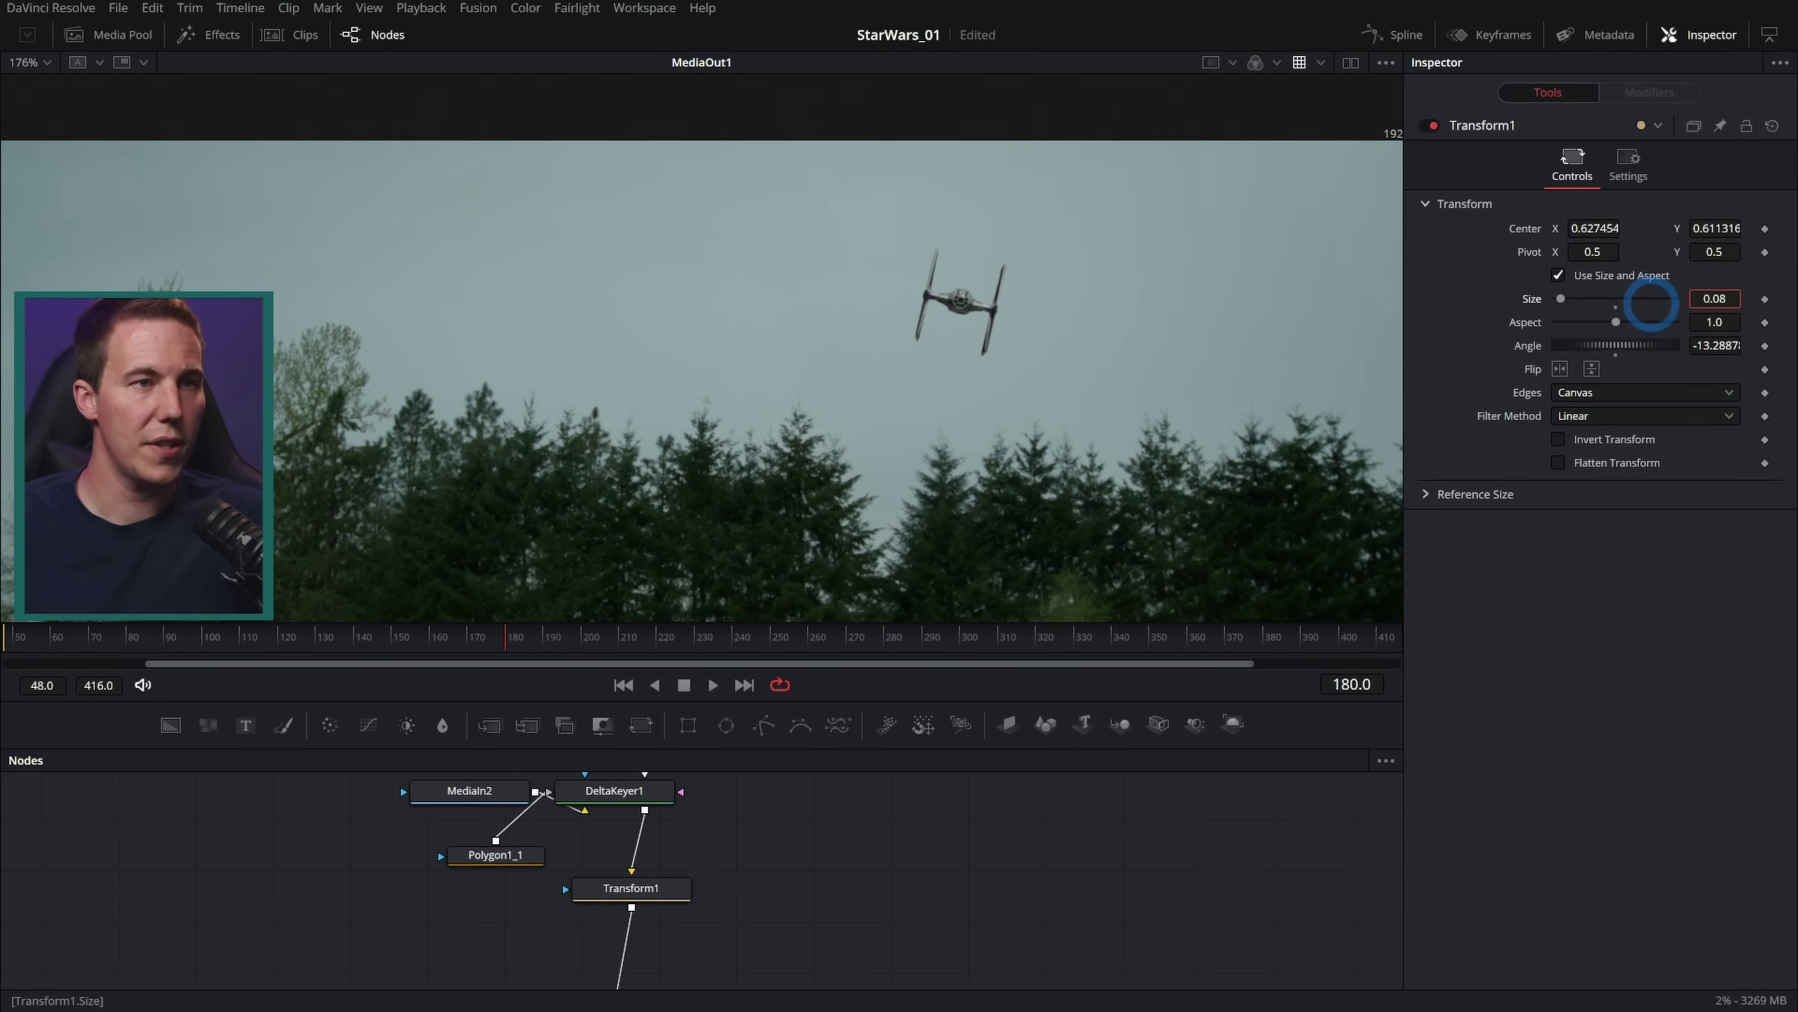
pyautogui.scroll(-3, 1036, 402)
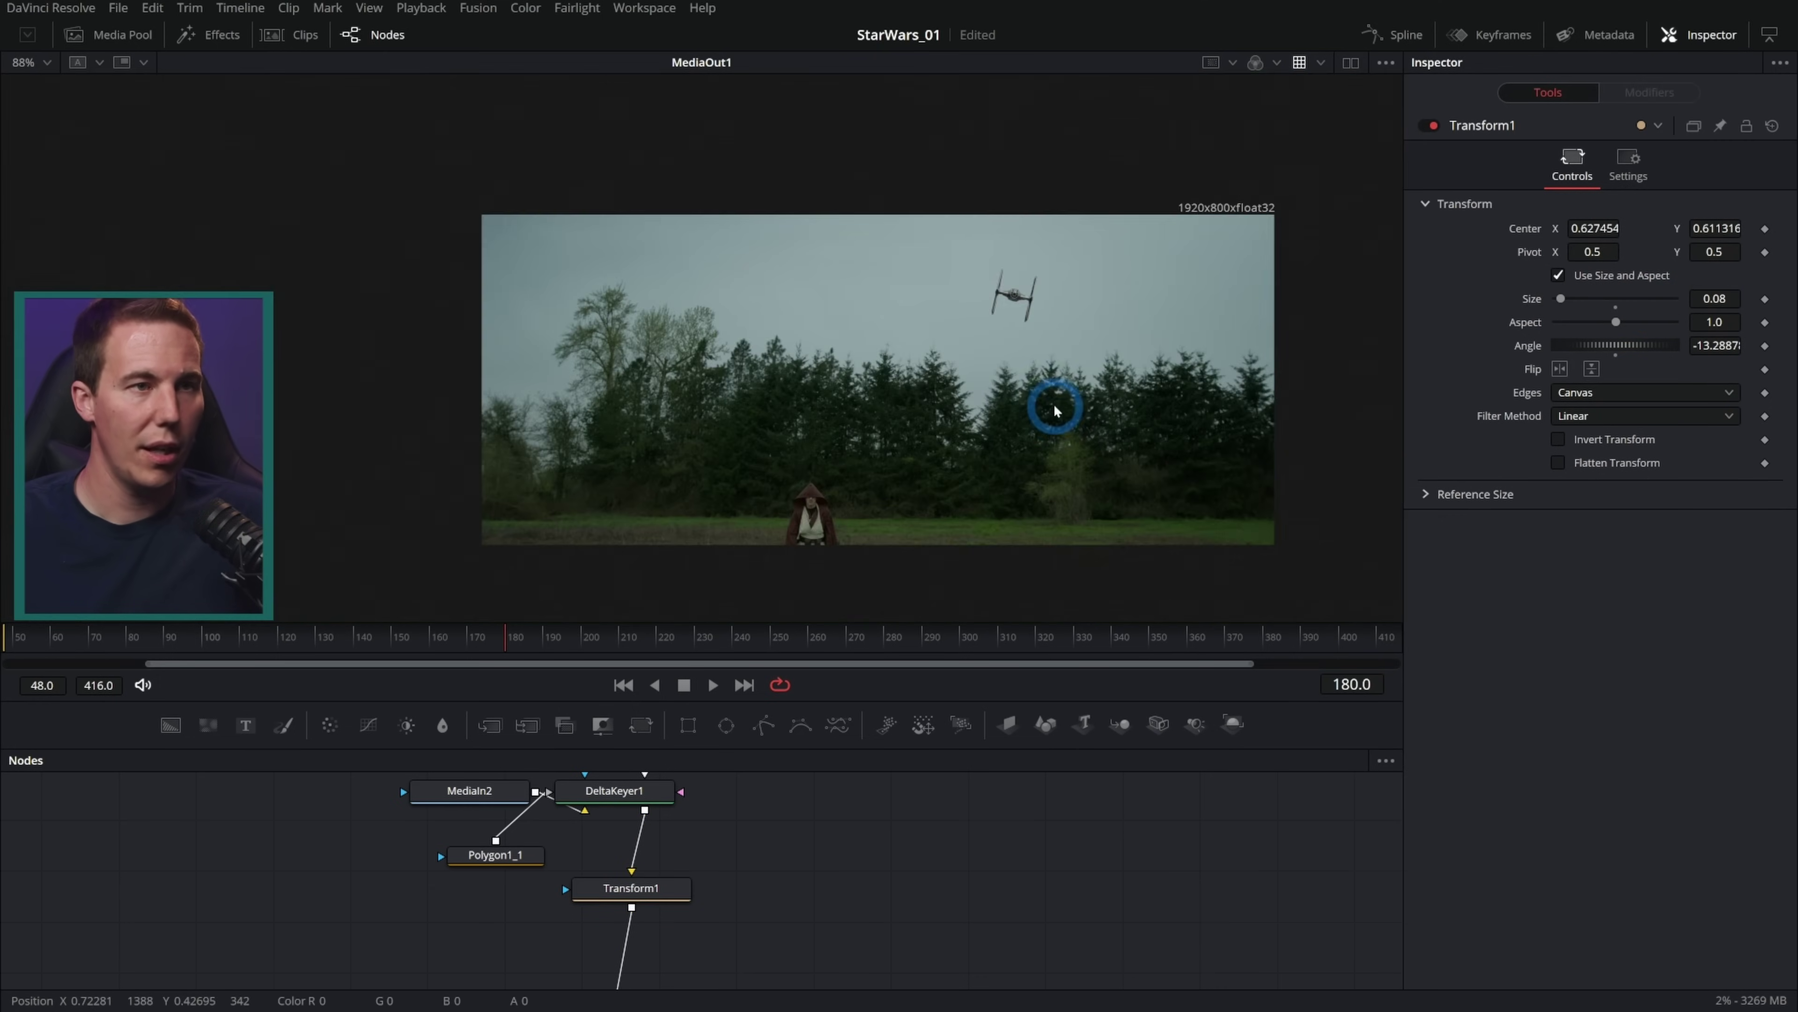
pyautogui.moveTo(1056, 409); pyautogui.dragTo(1017, 394)
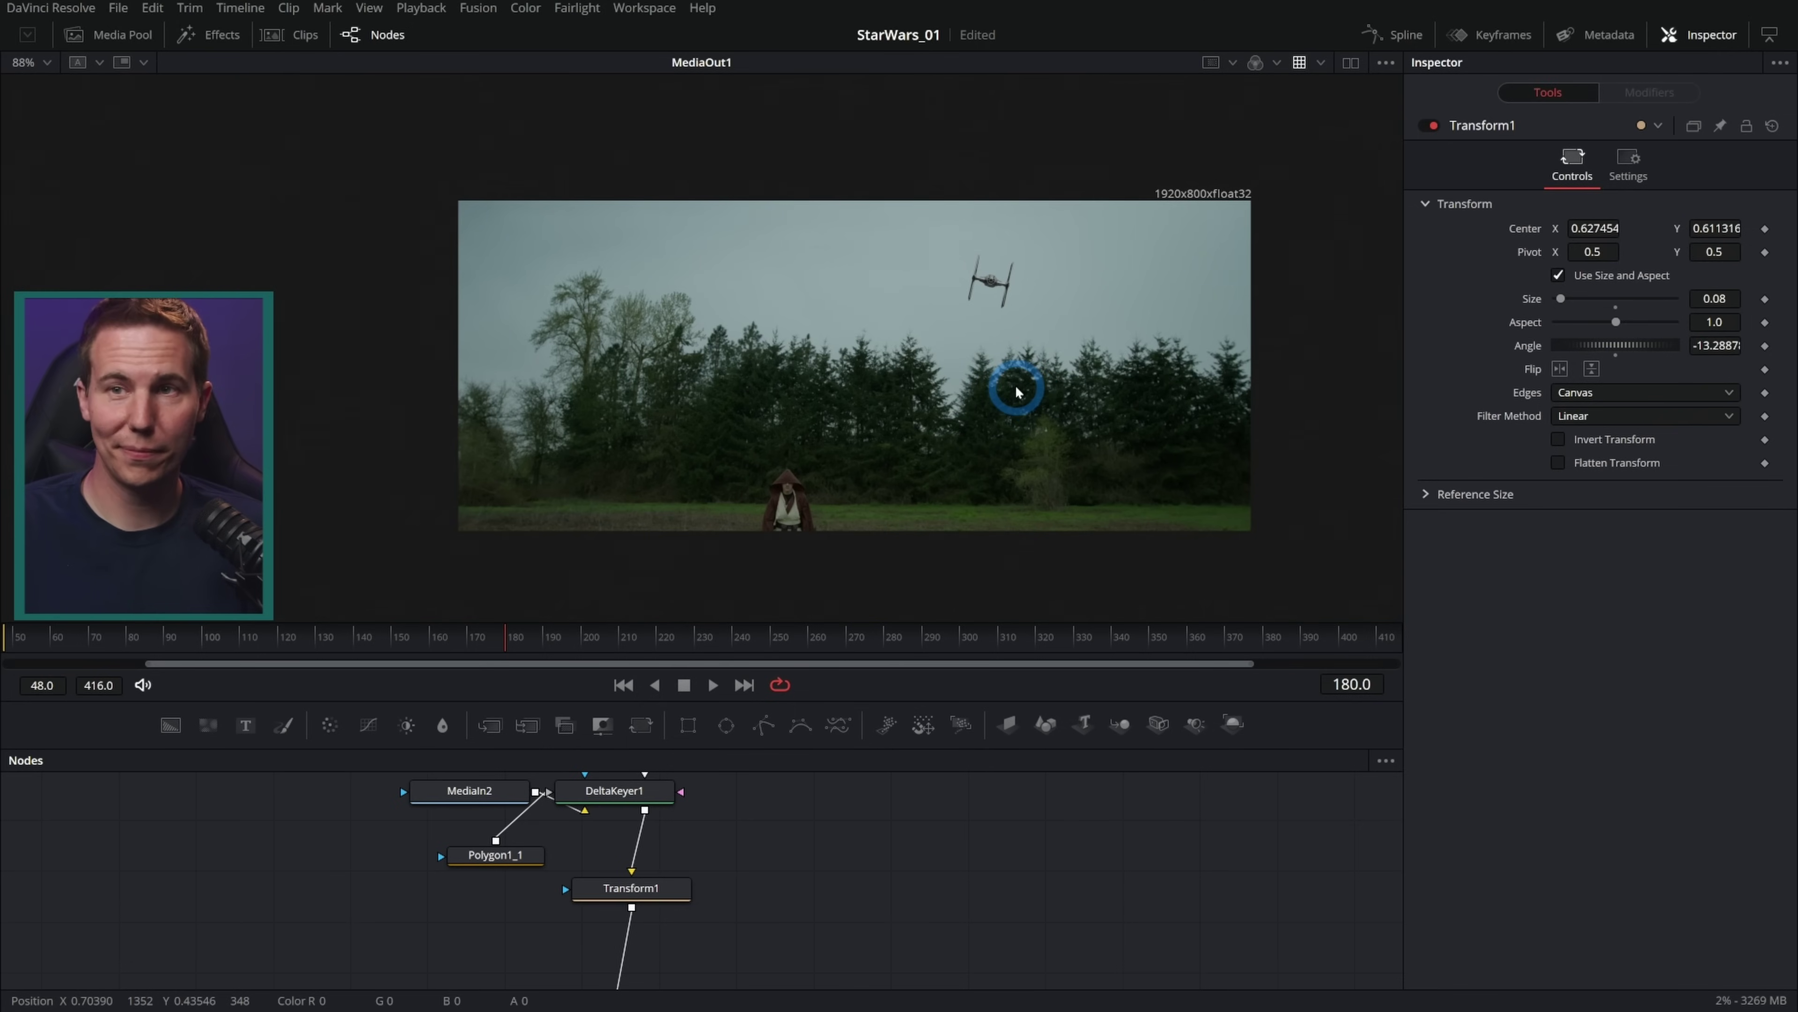
pyautogui.scroll(9, 1028, 403)
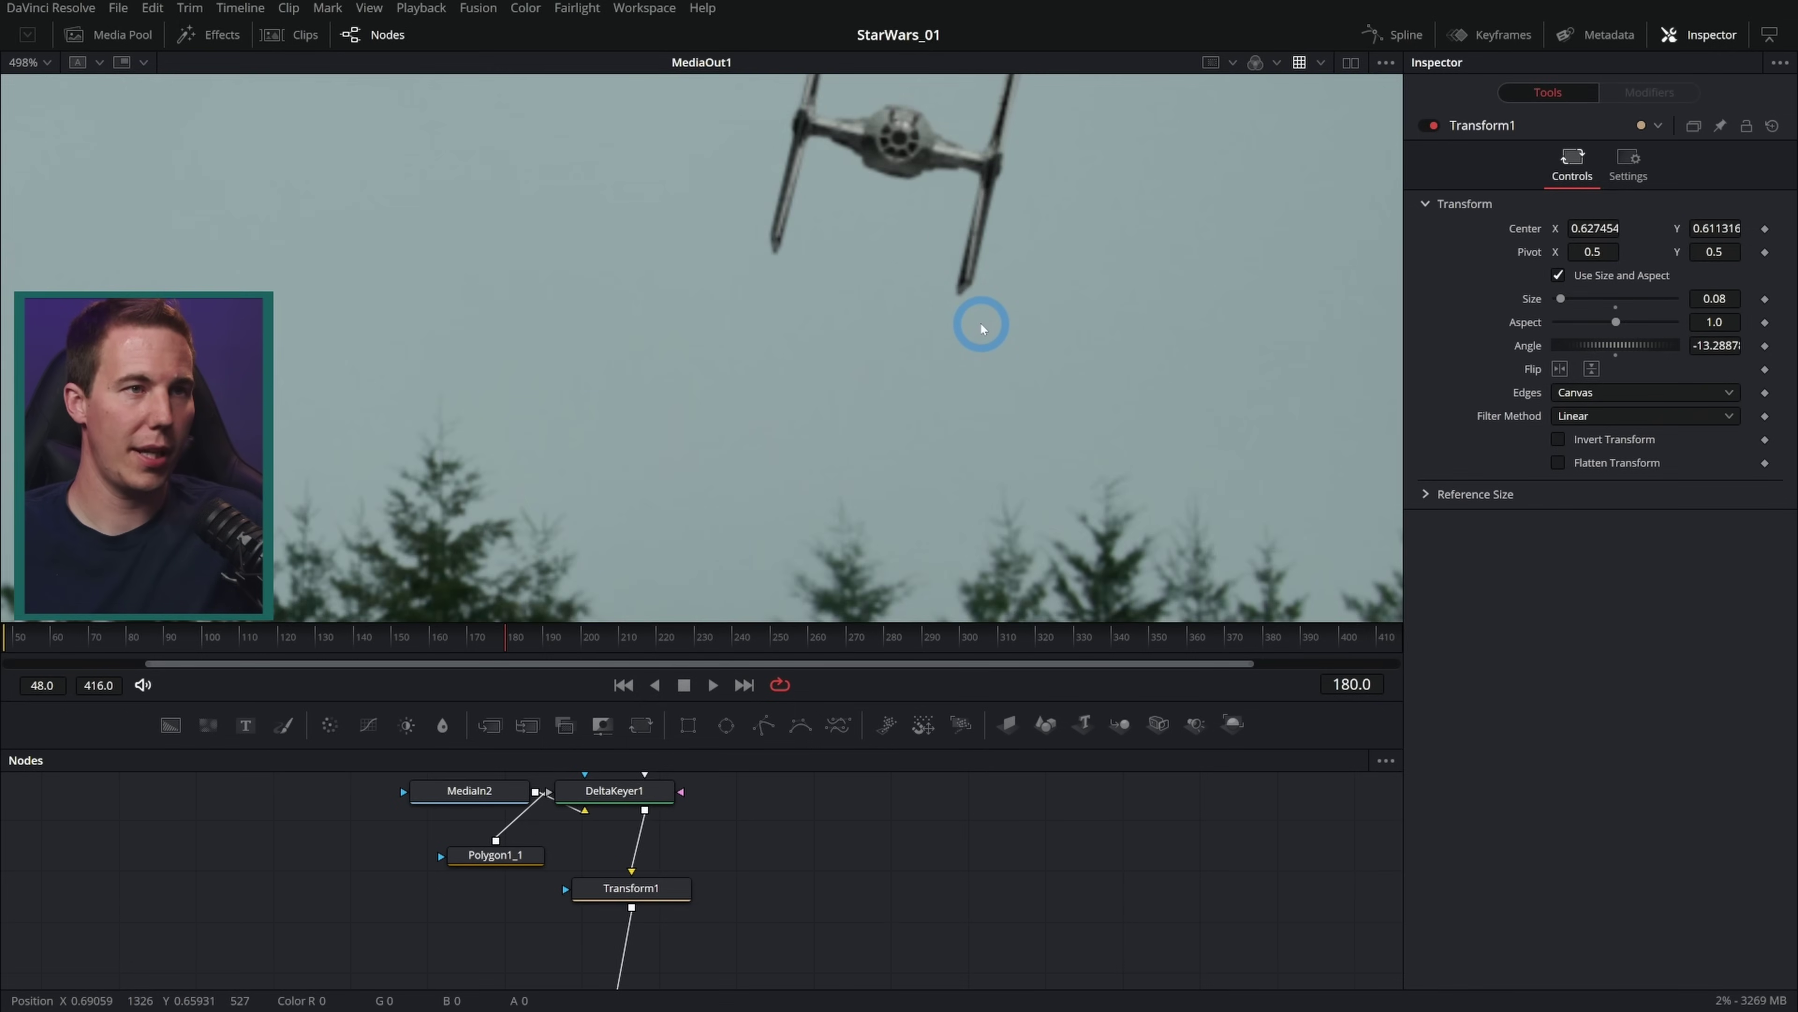
pyautogui.moveTo(1055, 185); pyautogui.dragTo(1100, 390)
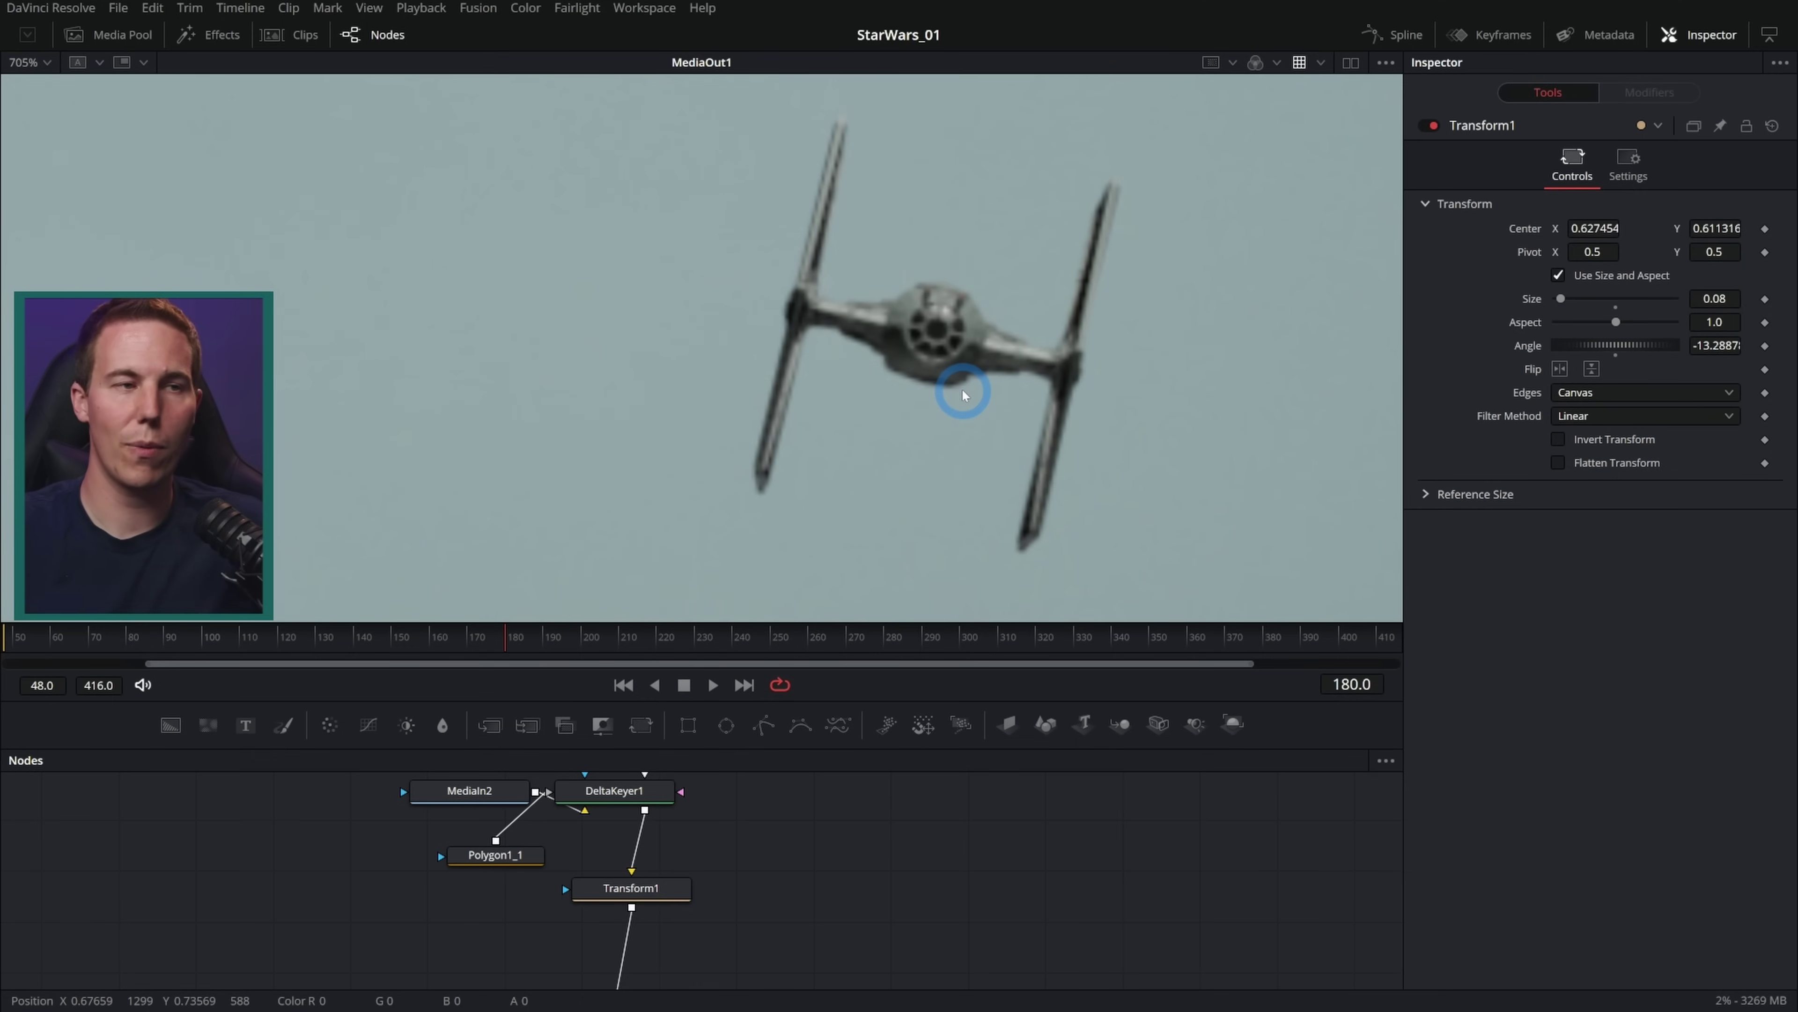
pyautogui.moveTo(851, 835); pyautogui.dragTo(851, 715)
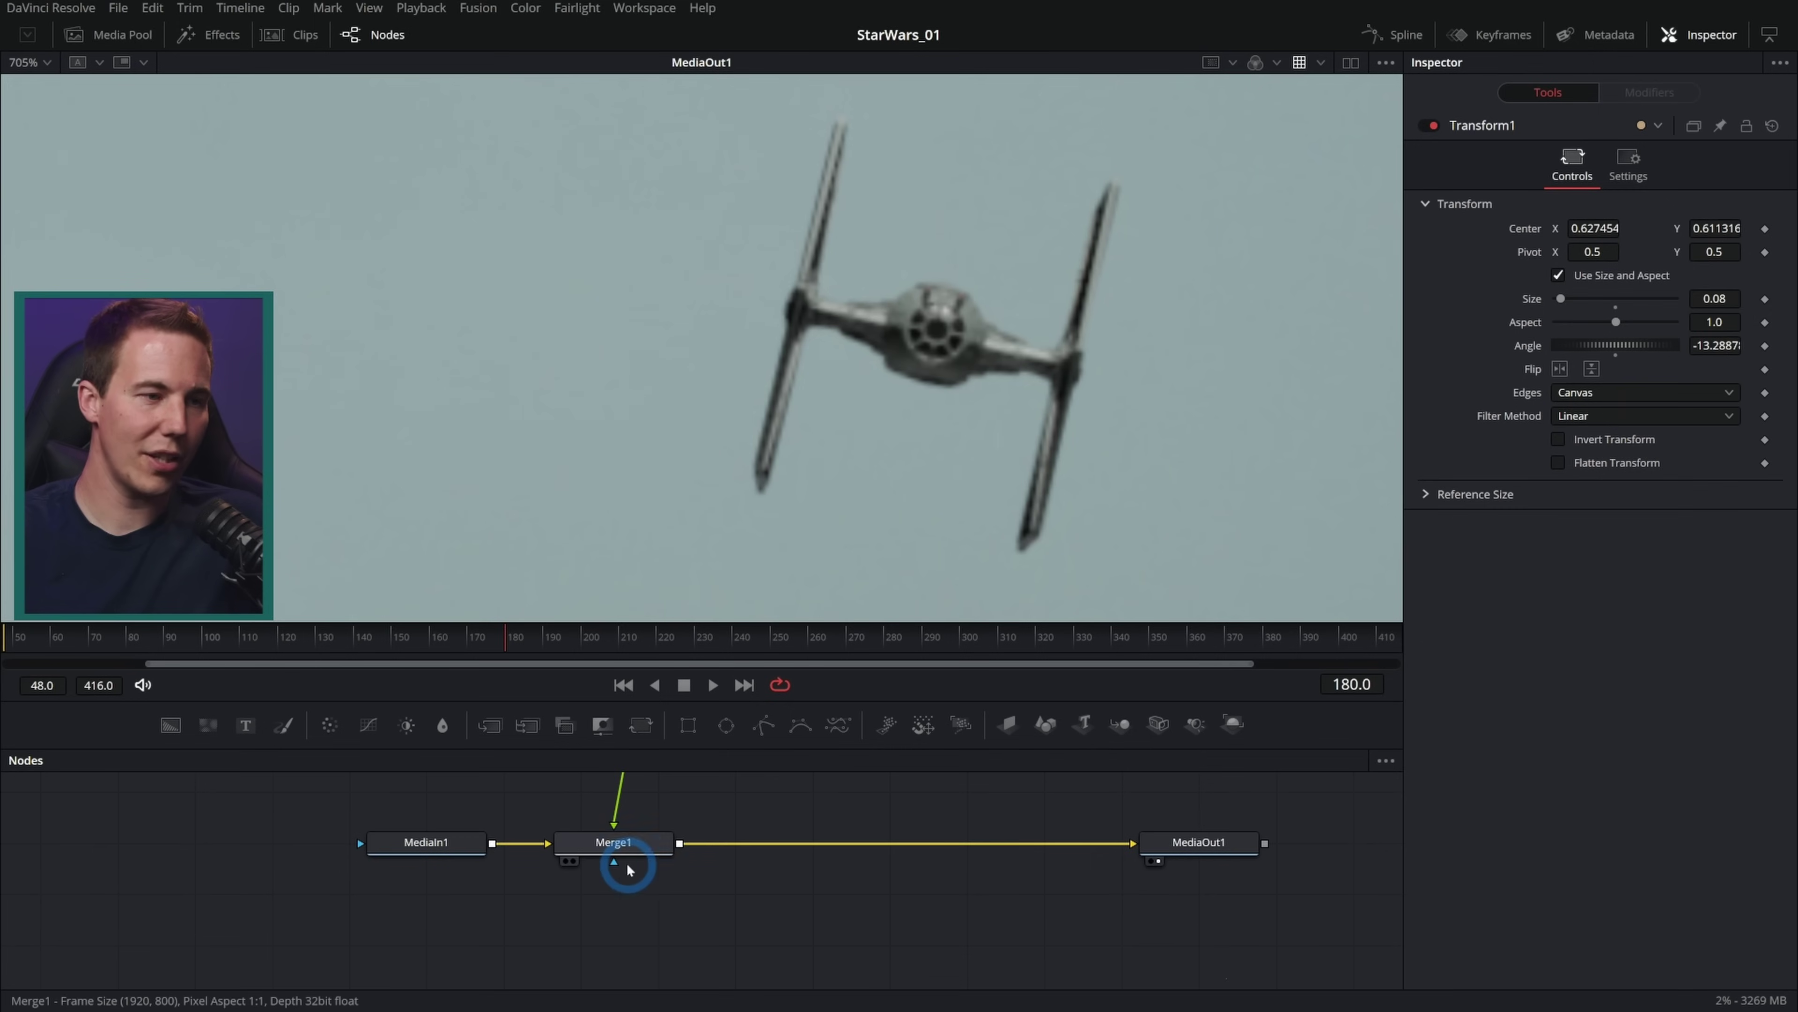
# Lower Merge1's Blend to 0.882, fit the frame, and bring up the TIE_Fighters media clips
pyautogui.click(616, 848)
pyautogui.moveTo(1674, 463); pyautogui.dragTo(1659, 467)
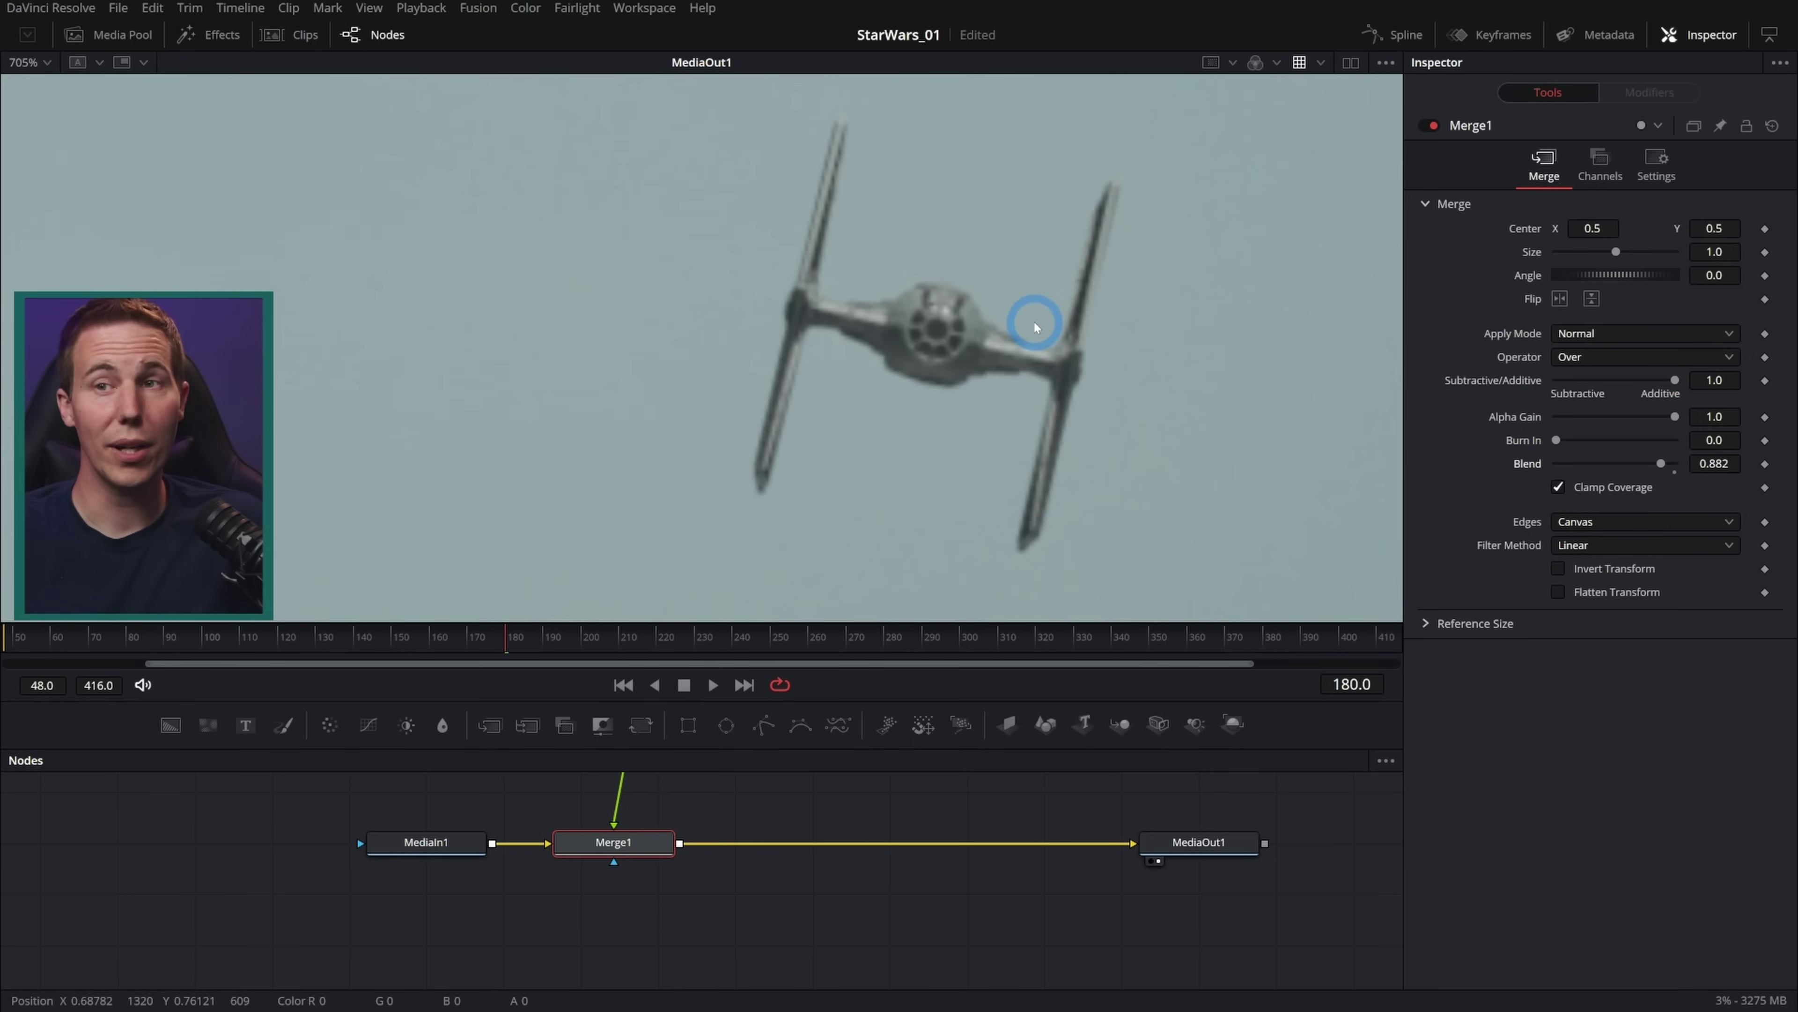
pyautogui.hotkey('ctrl', 'f')
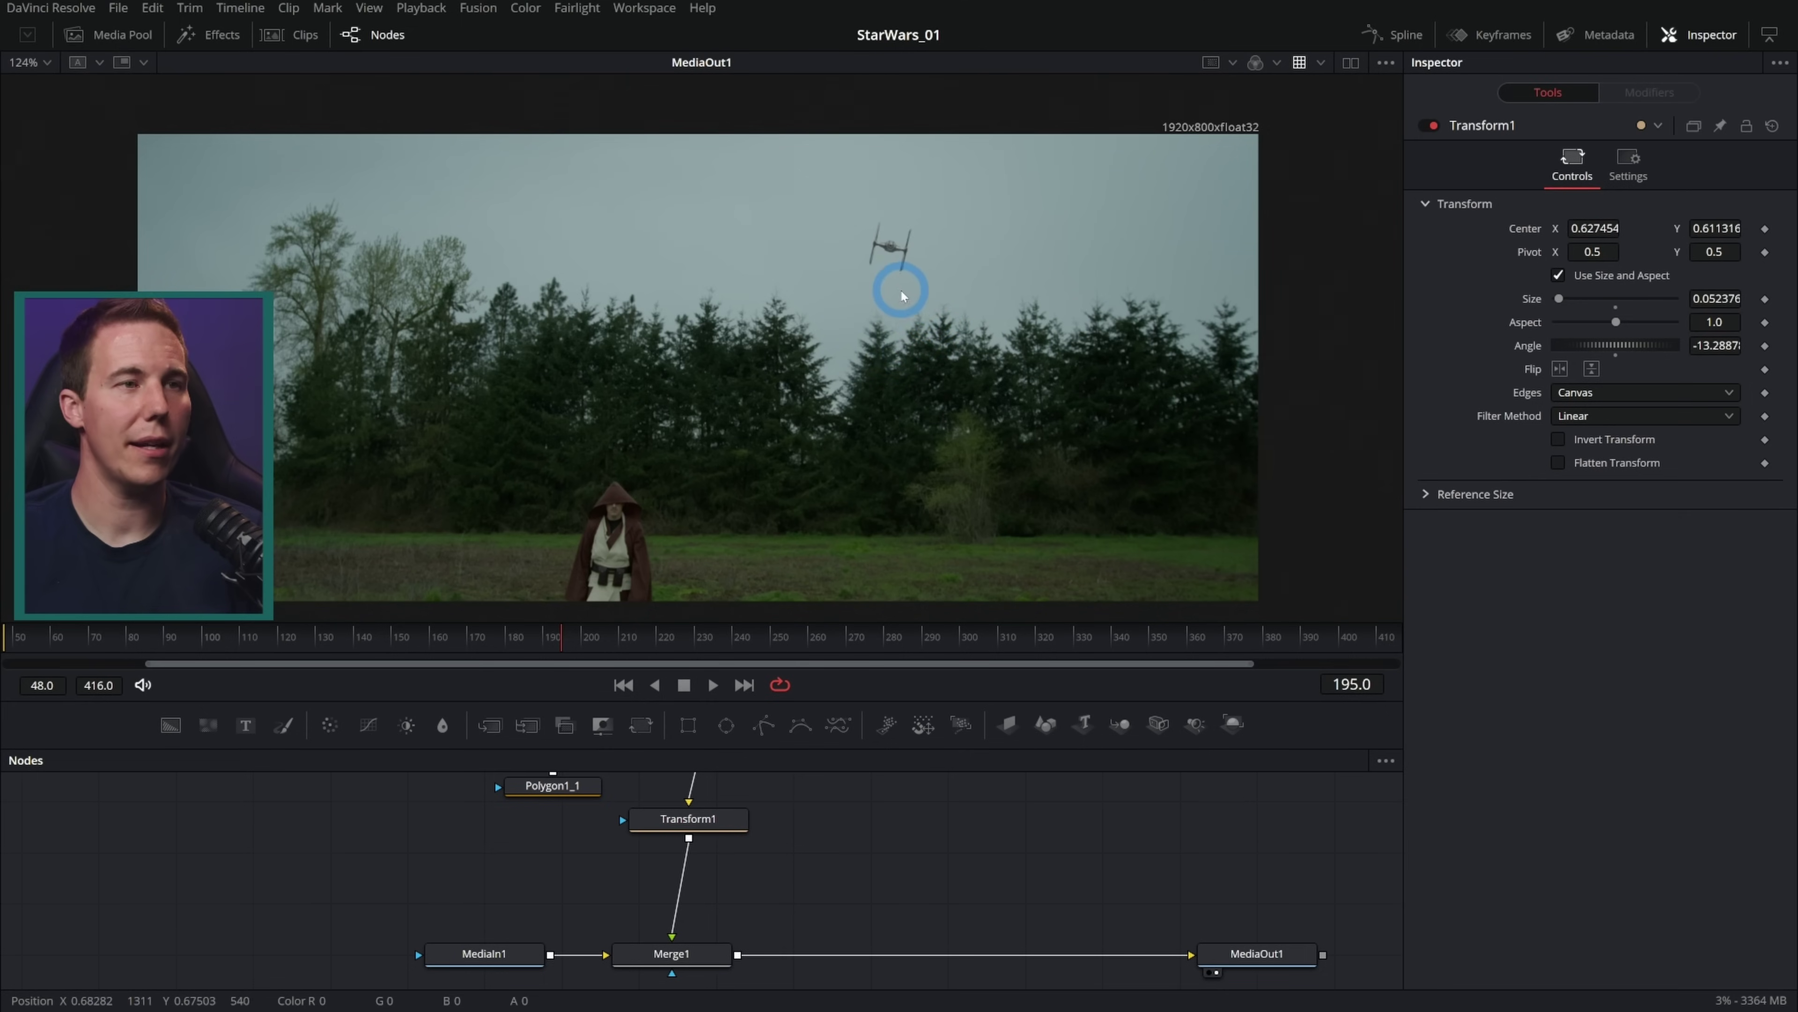
pyautogui.click(144, 36)
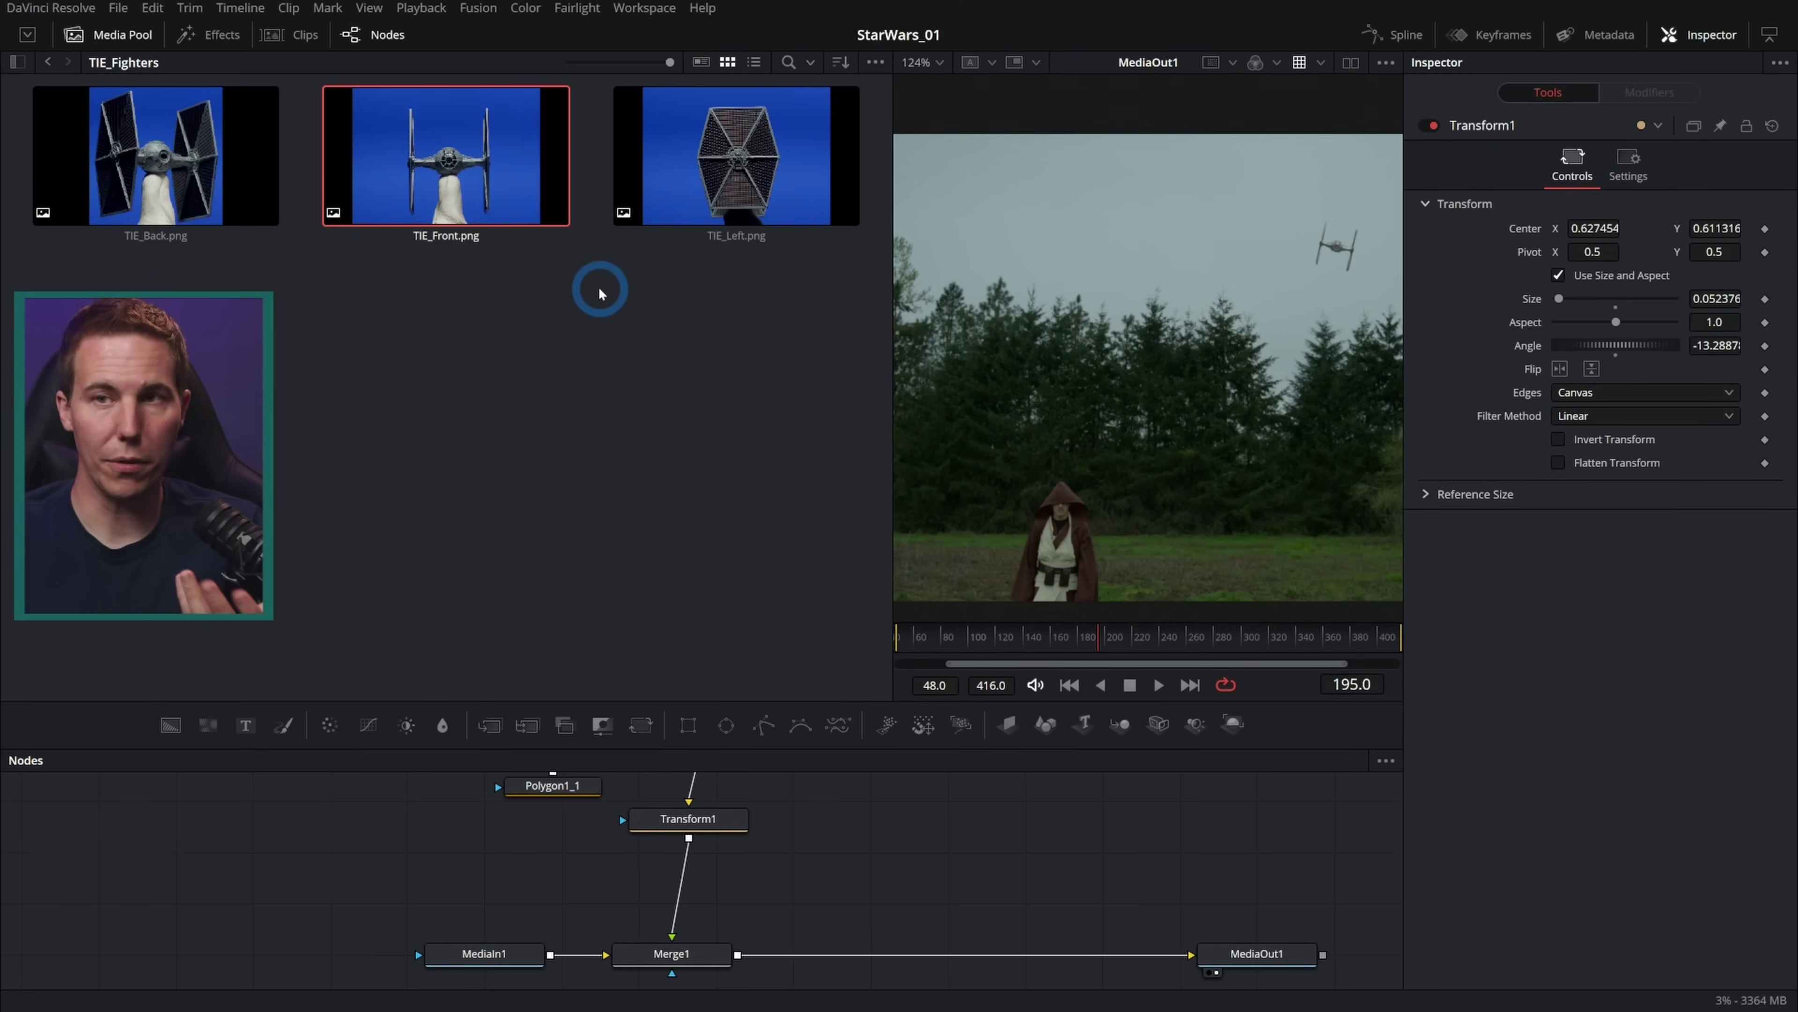
# Add TIE_Left.png from the Media Pool to the node graph as MediaIn3
pyautogui.hotkey('ctrl', '9')
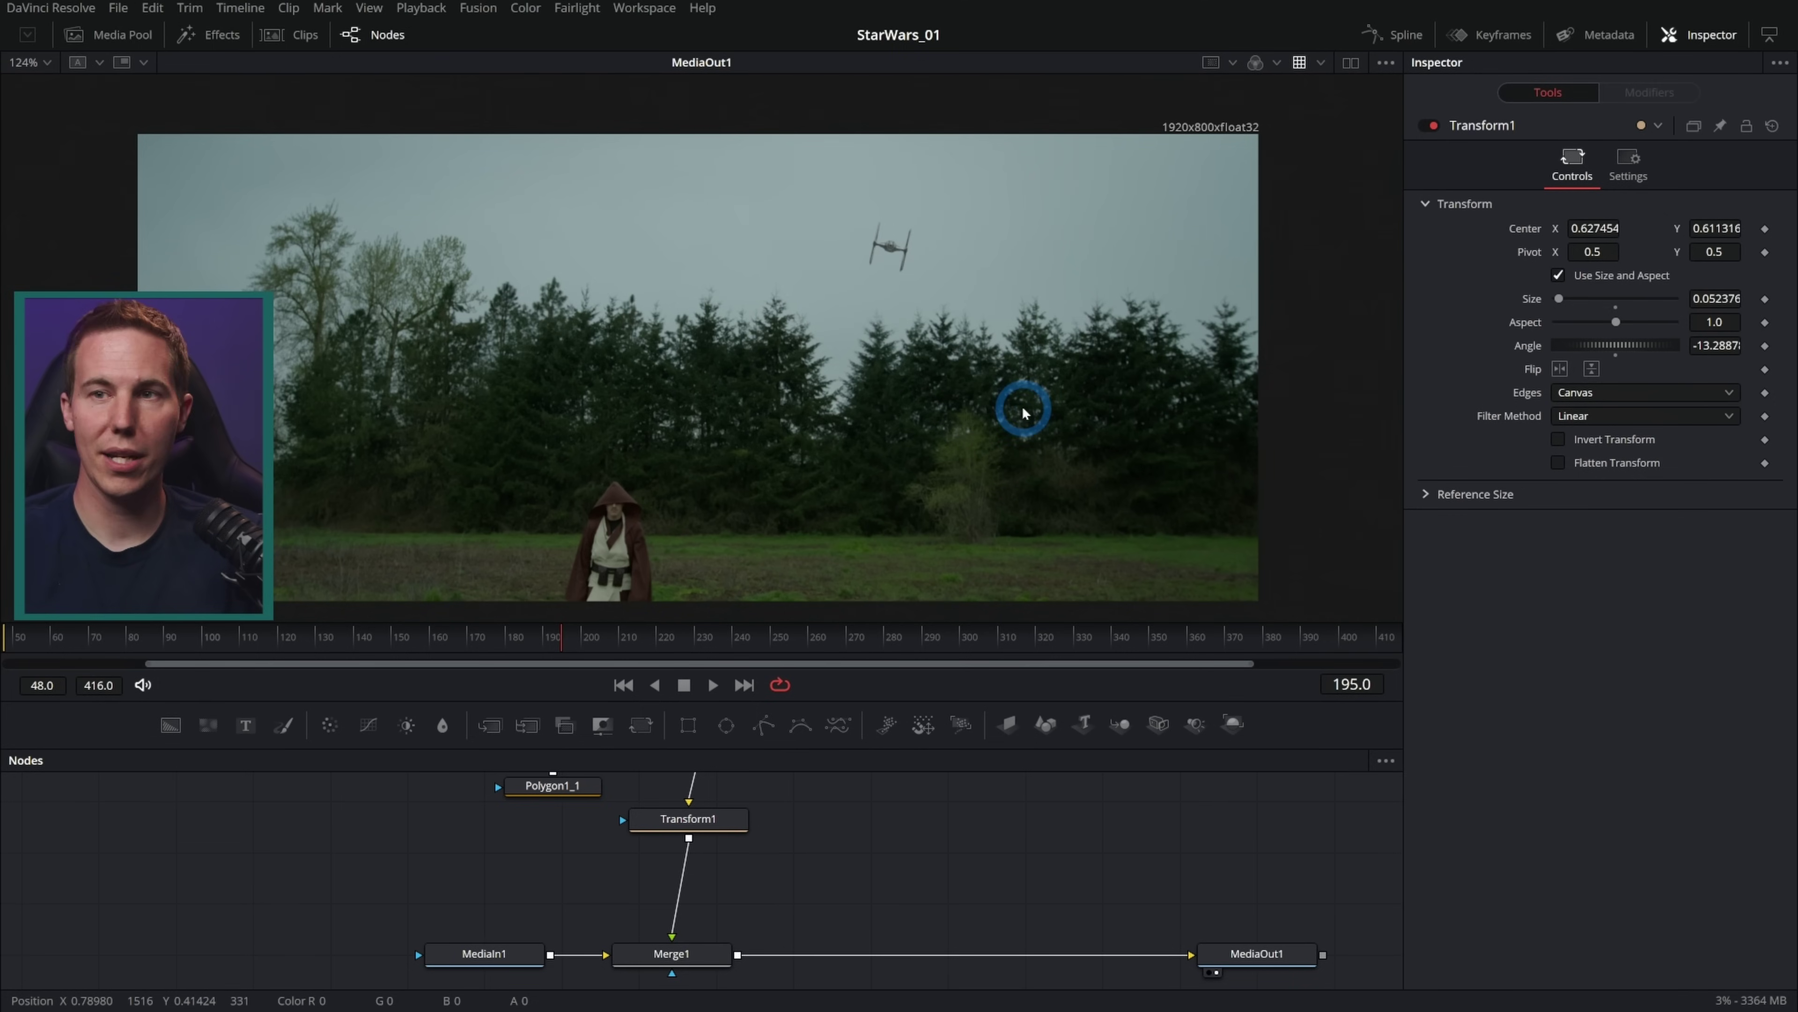
pyautogui.moveTo(1039, 698); pyautogui.dragTo(1039, 550)
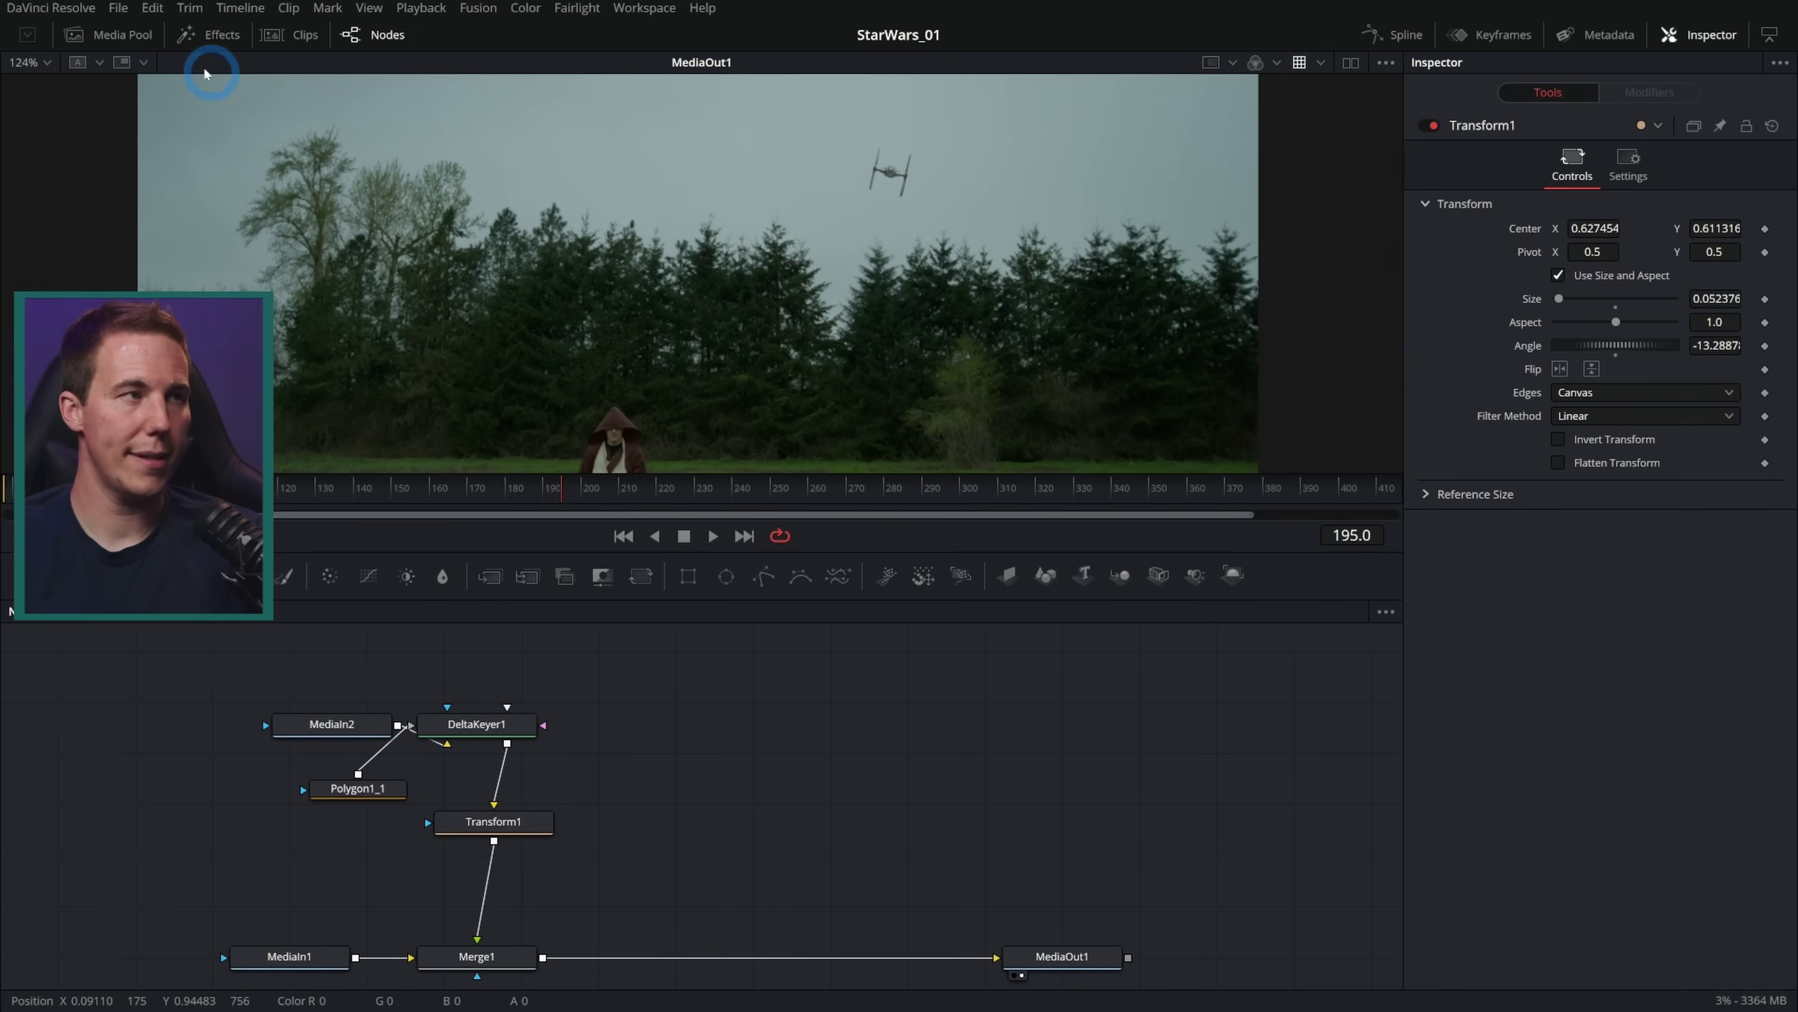
pyautogui.click(148, 43)
pyautogui.moveTo(753, 137); pyautogui.dragTo(955, 208)
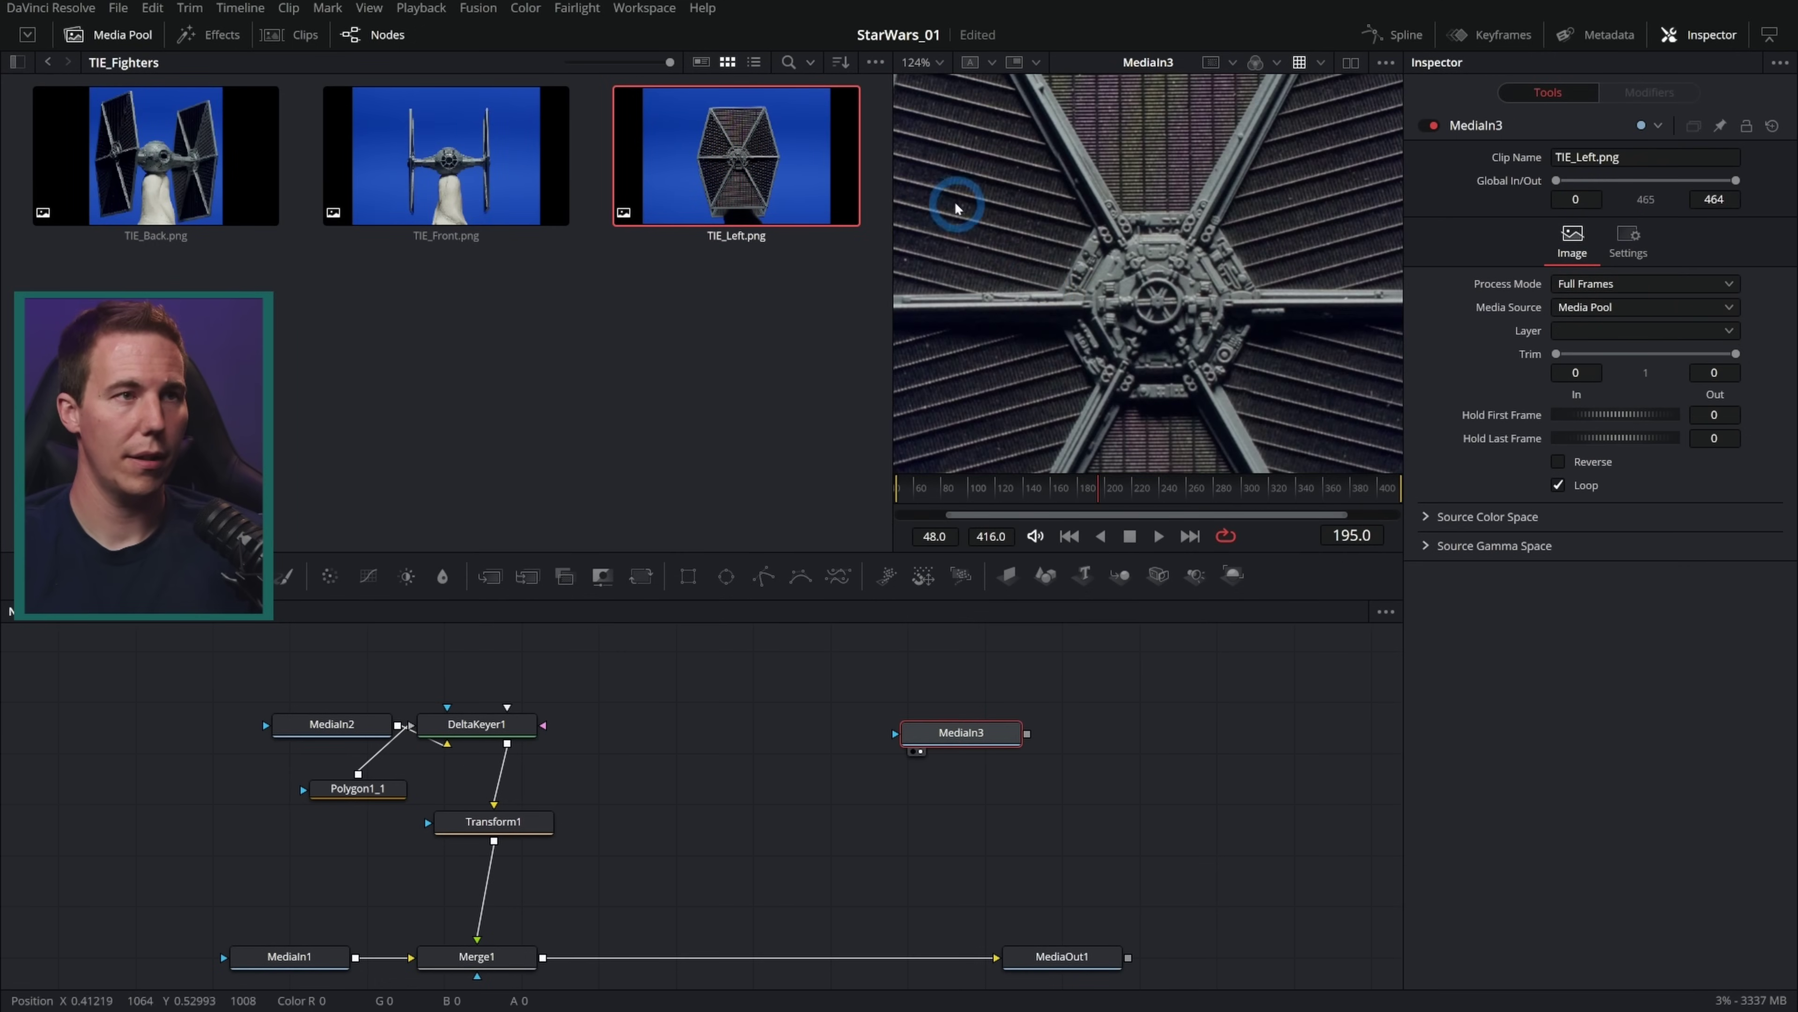
pyautogui.click(139, 47)
pyautogui.scroll(-4, 945, 304)
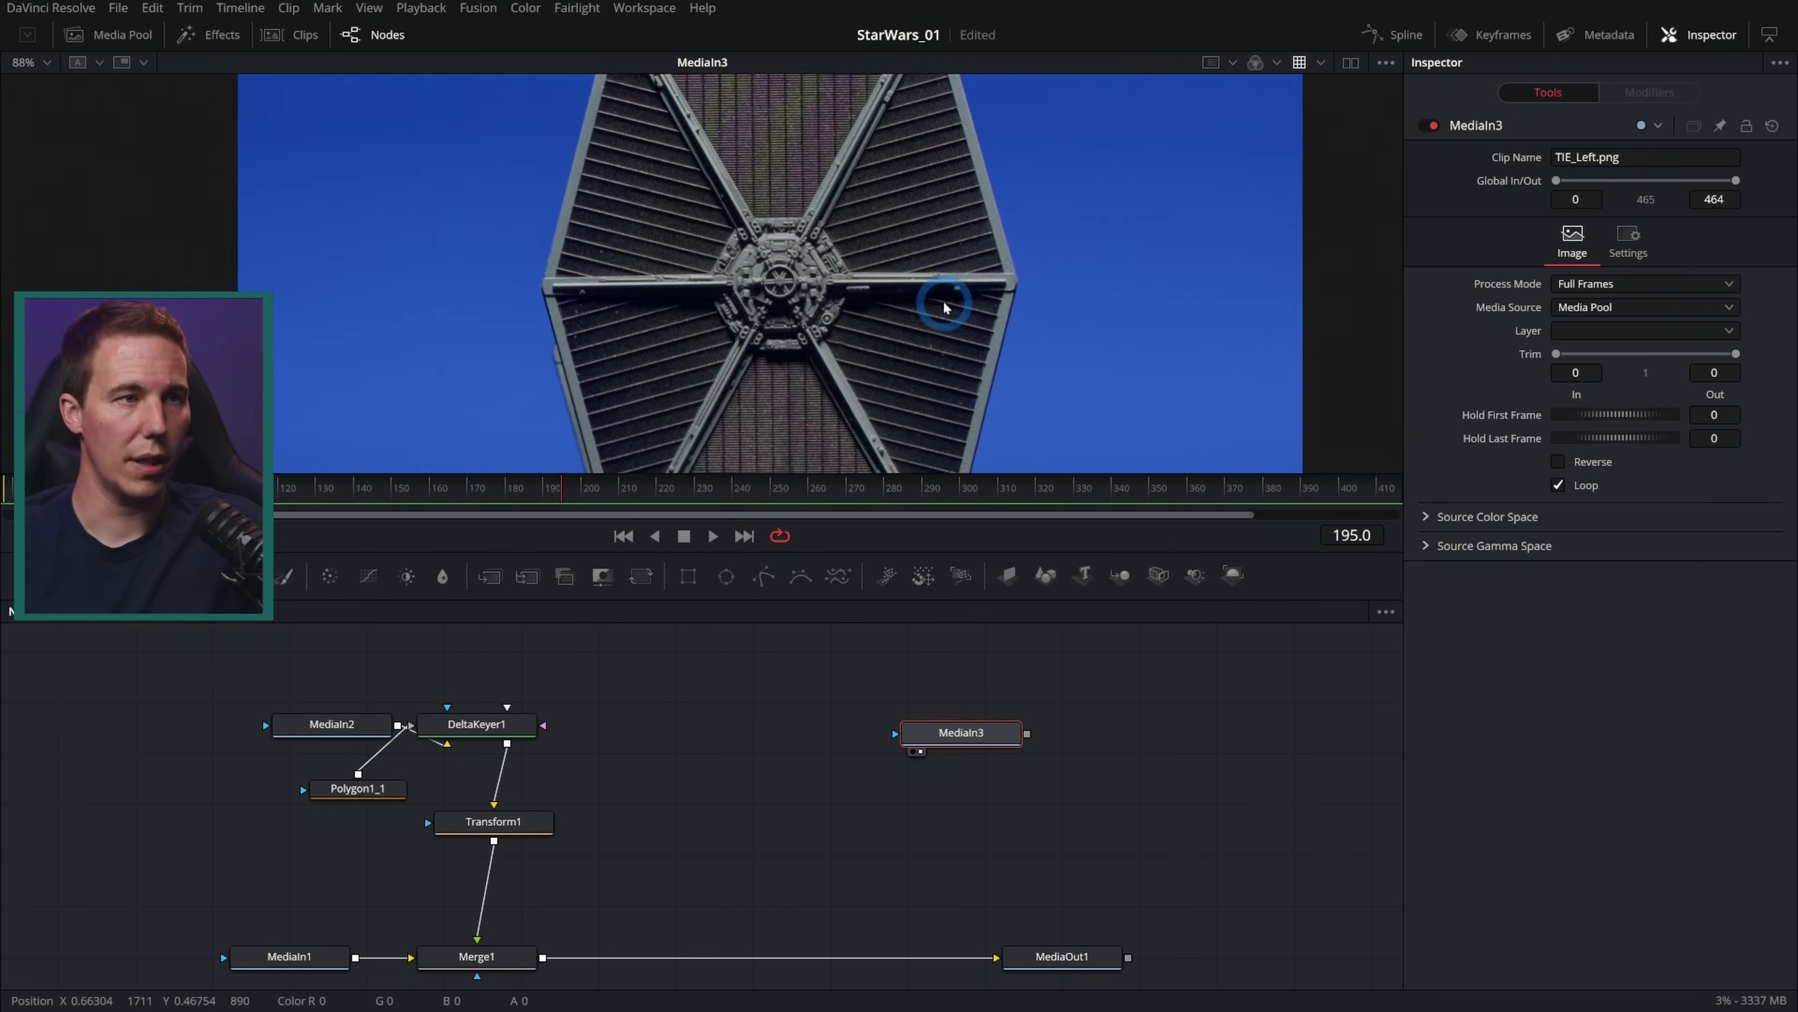
pyautogui.click(510, 724)
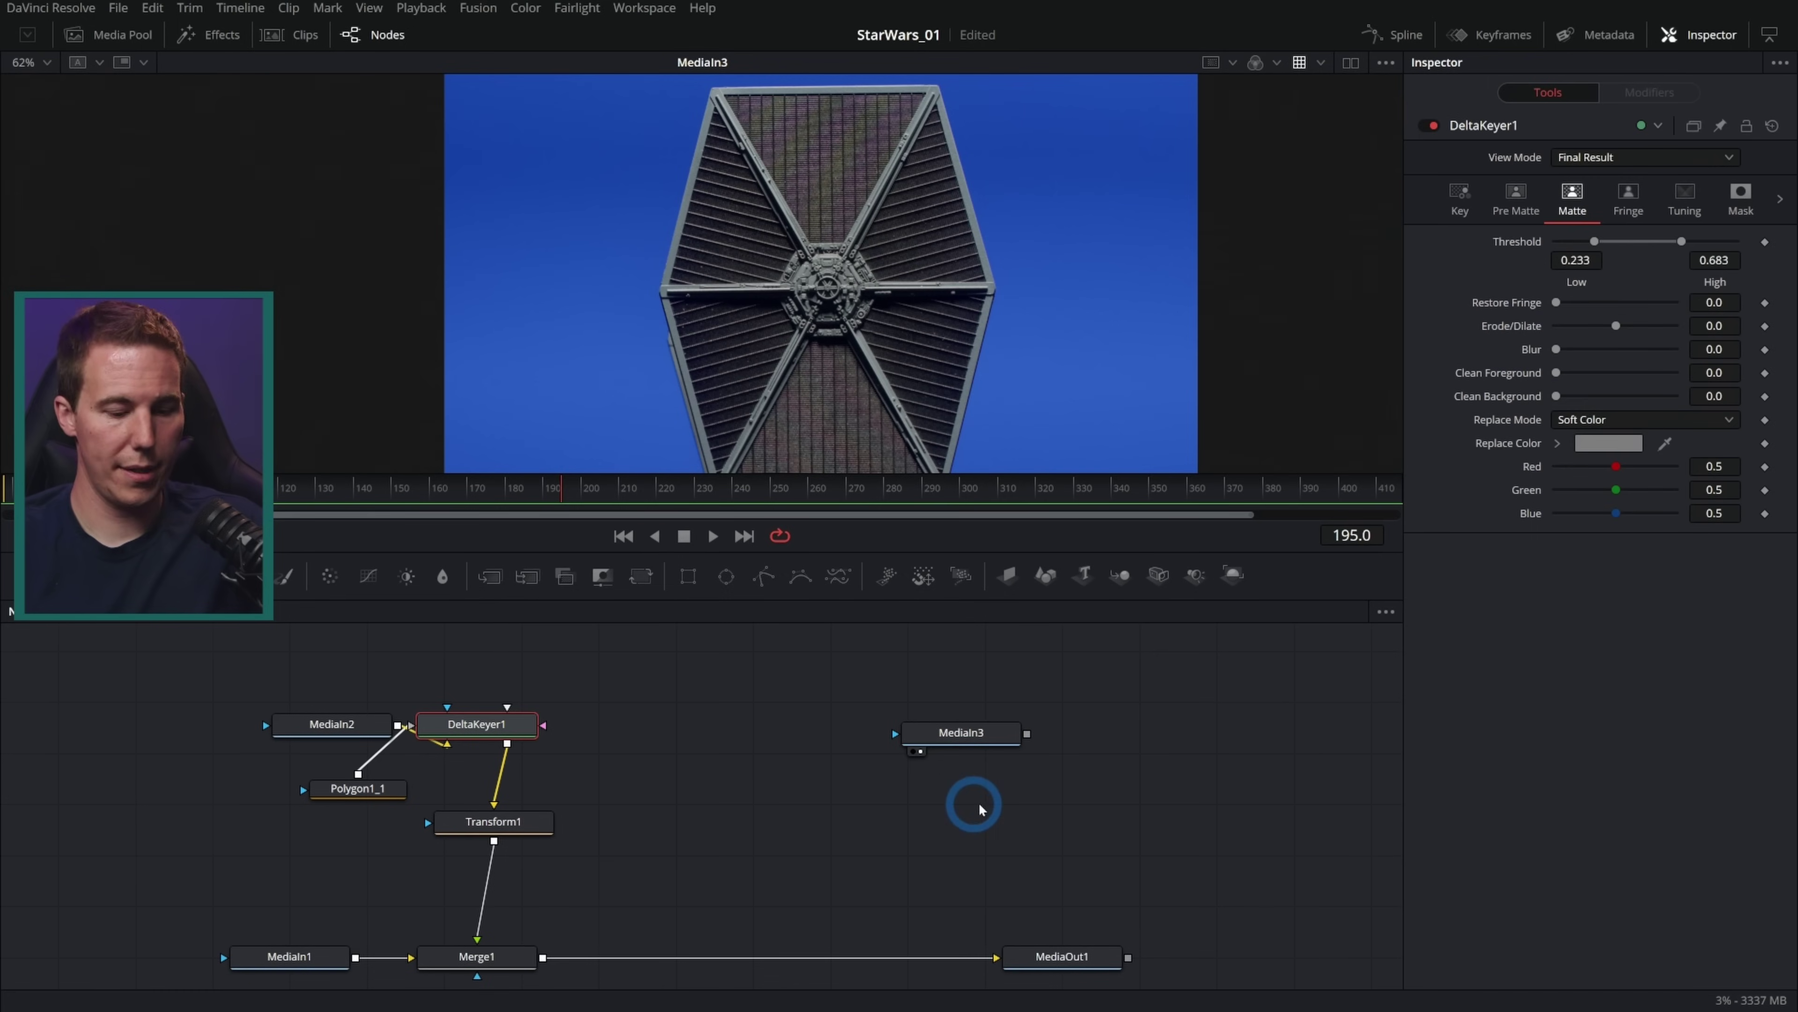
# Paste a copy of DeltaKeyer1 after MediaIn3 and attach a Polygon node as its garbage mask
pyautogui.click(999, 737)
pyautogui.hotkey('ctrl', 'v')
pyautogui.press('1')
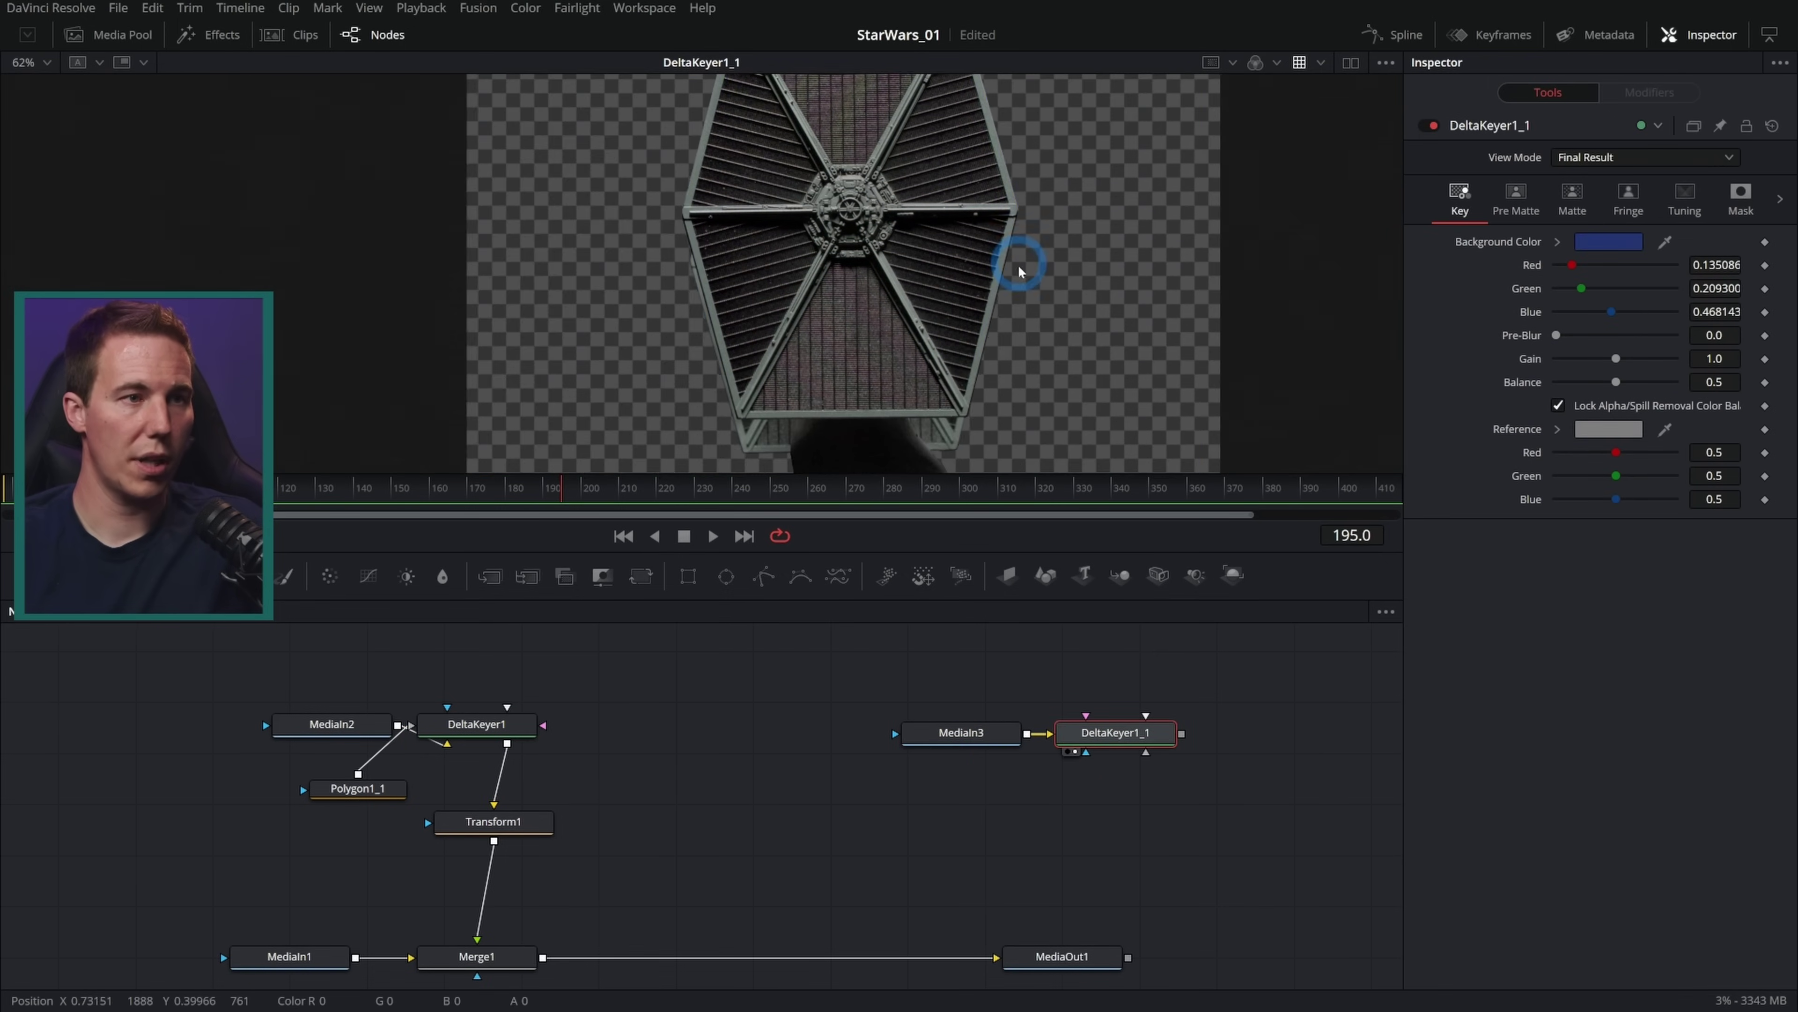
pyautogui.scroll(-3, 1024, 284)
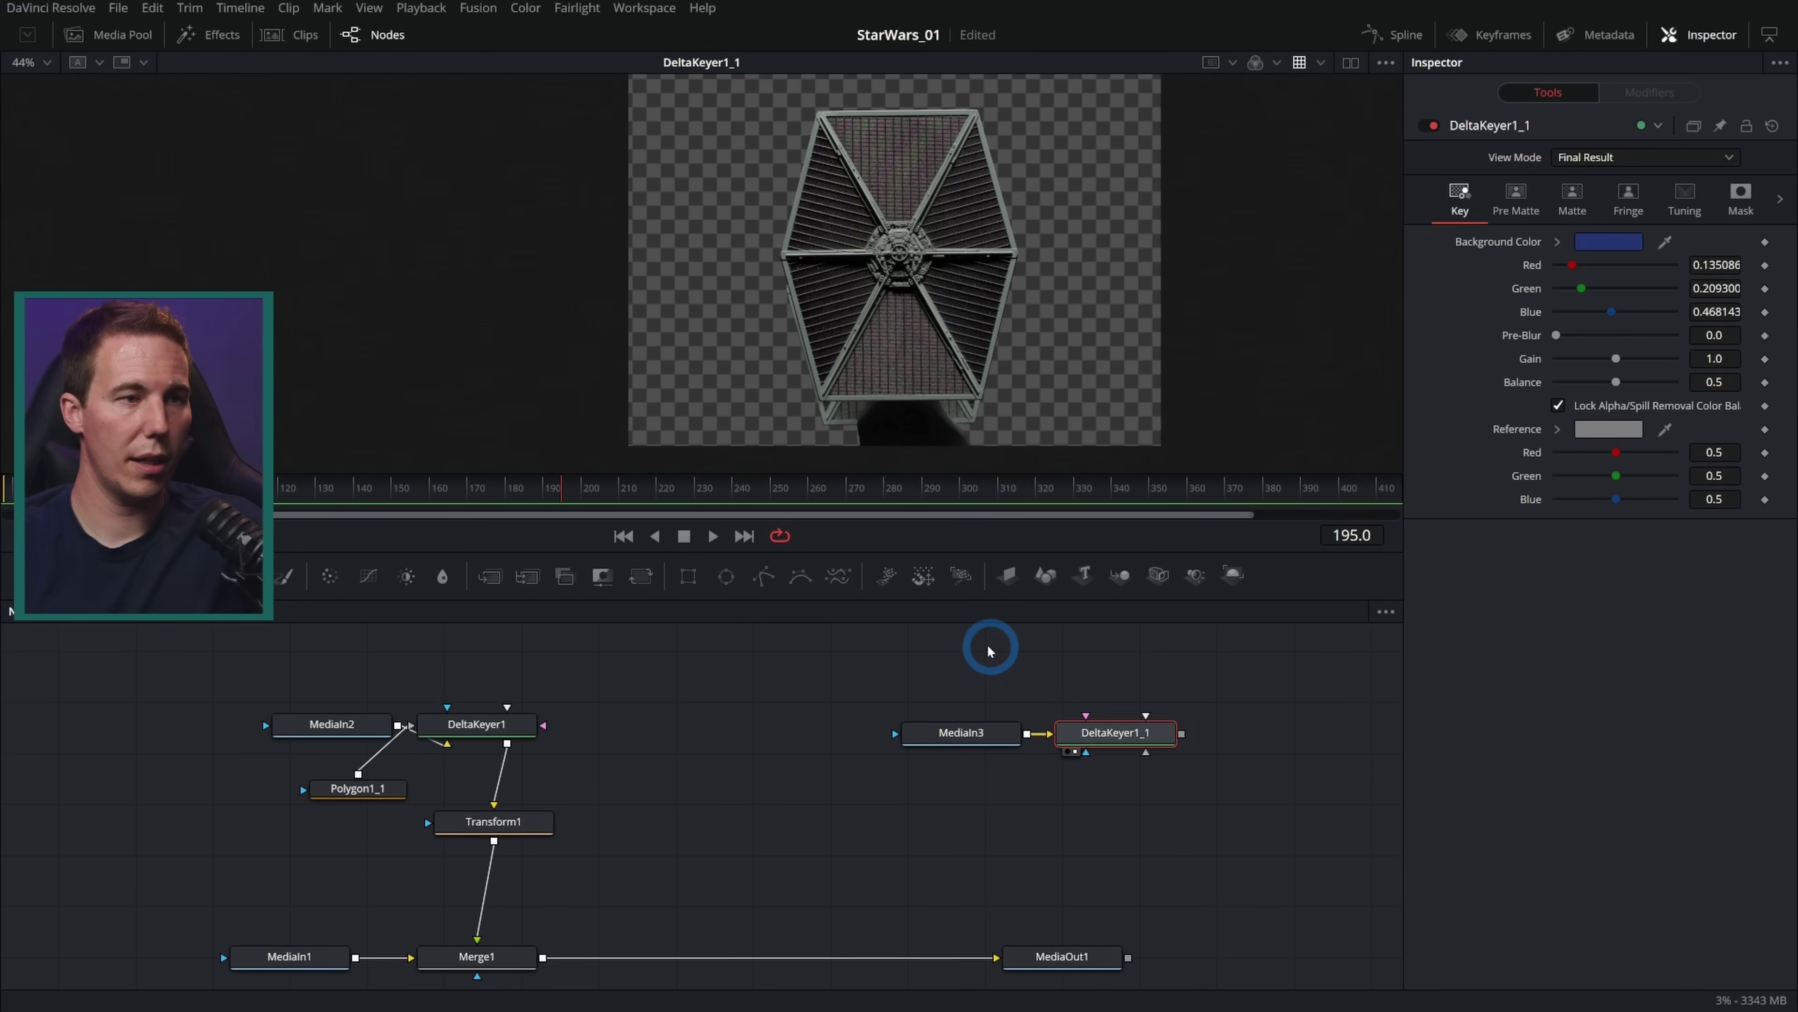
pyautogui.moveTo(770, 583); pyautogui.dragTo(1151, 744)
pyautogui.click(1203, 799)
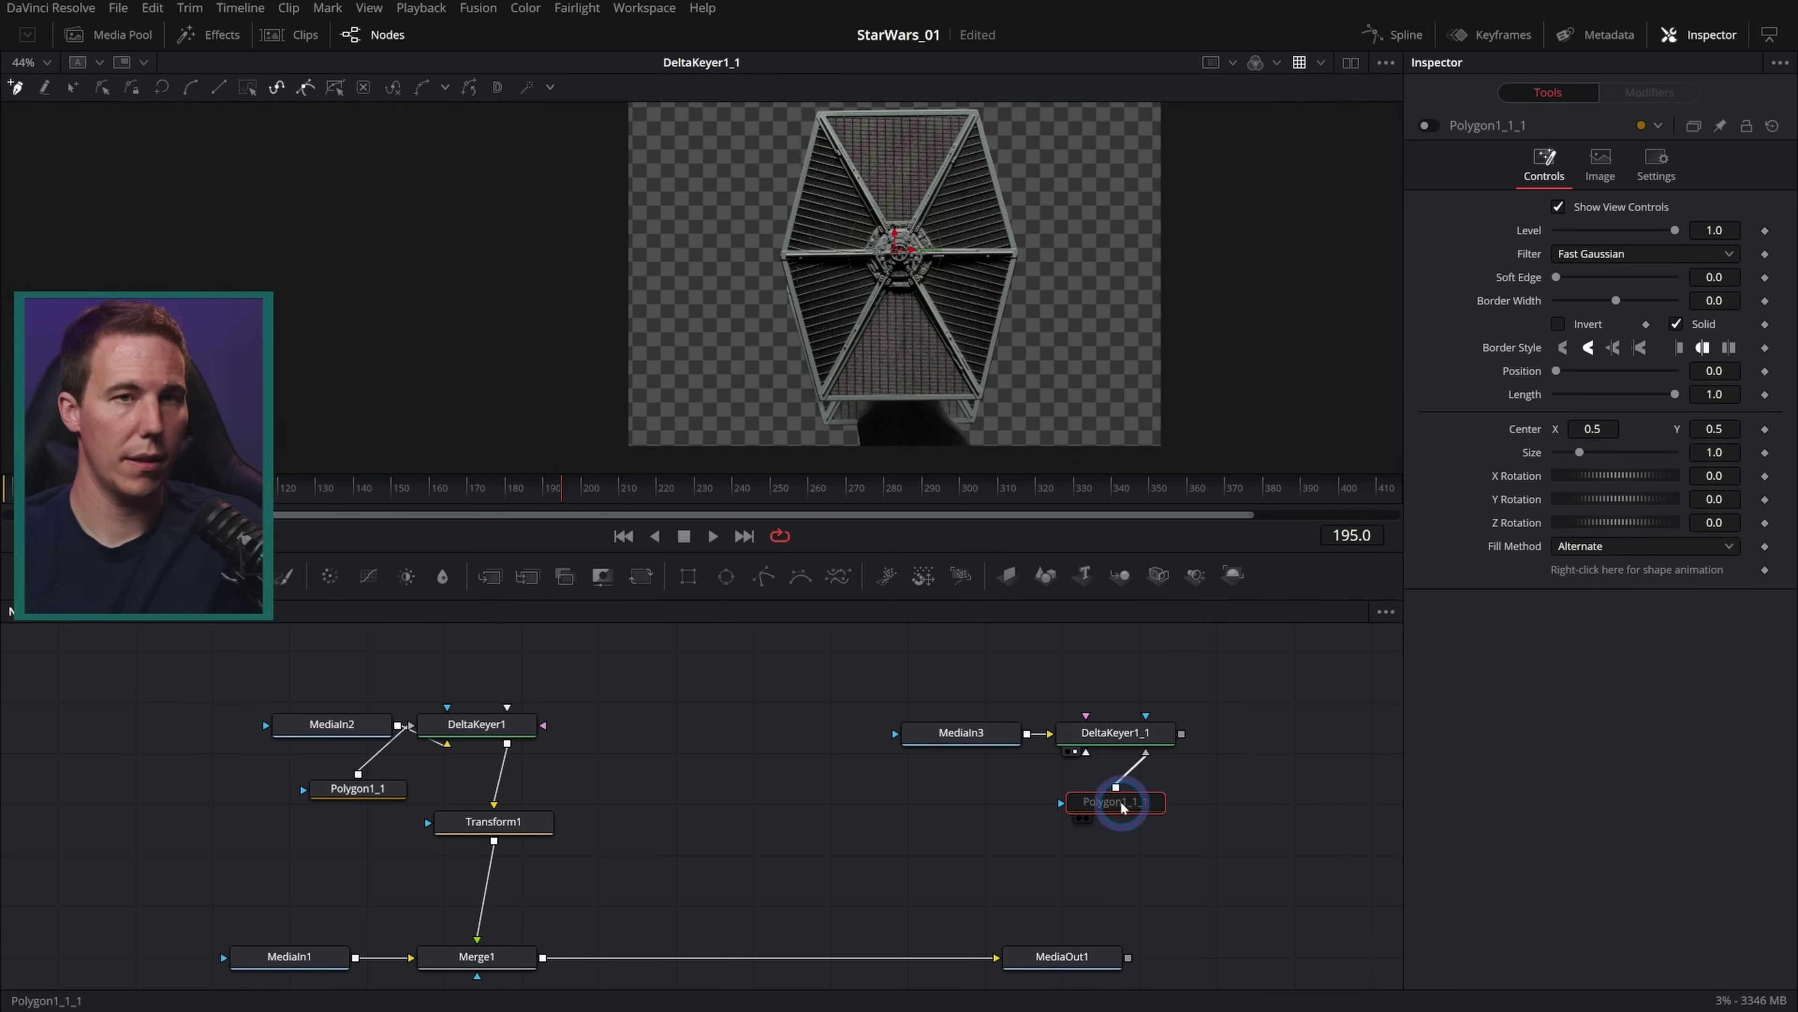
# Draw the polygon mask around the side wing, leaving out its stand
pyautogui.scroll(2, 920, 397)
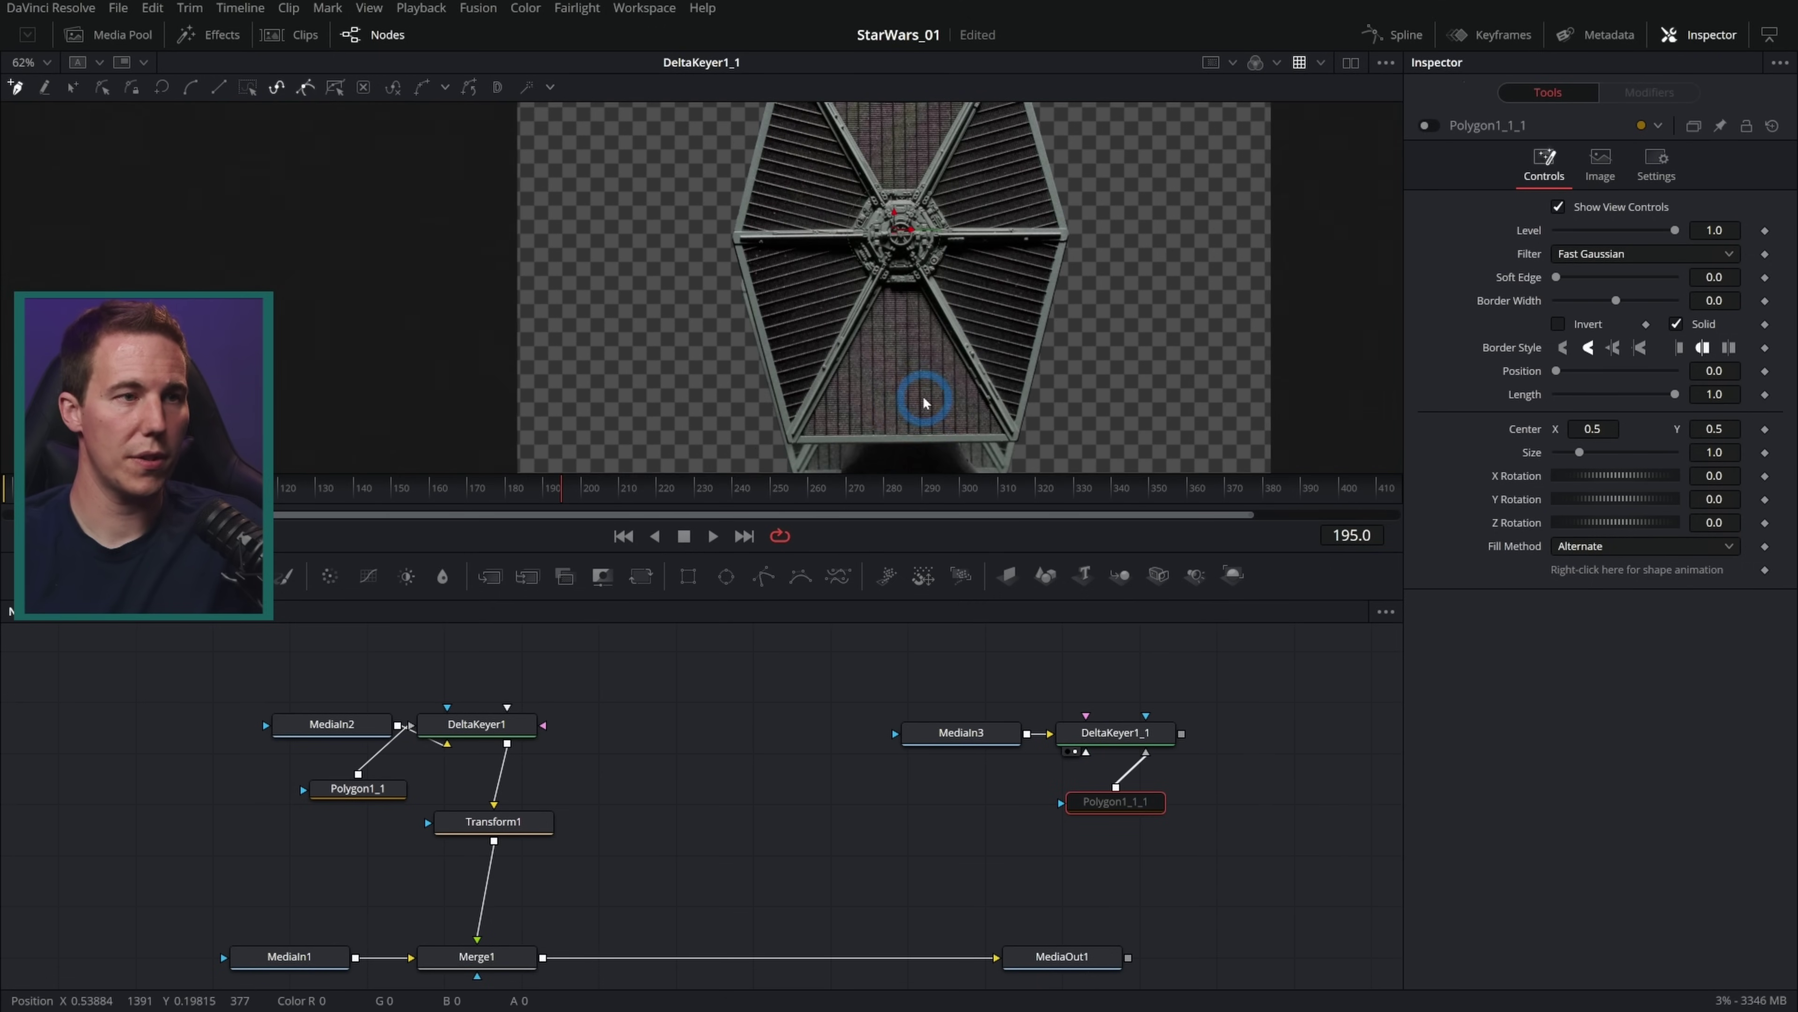
pyautogui.scroll(5, 861, 329)
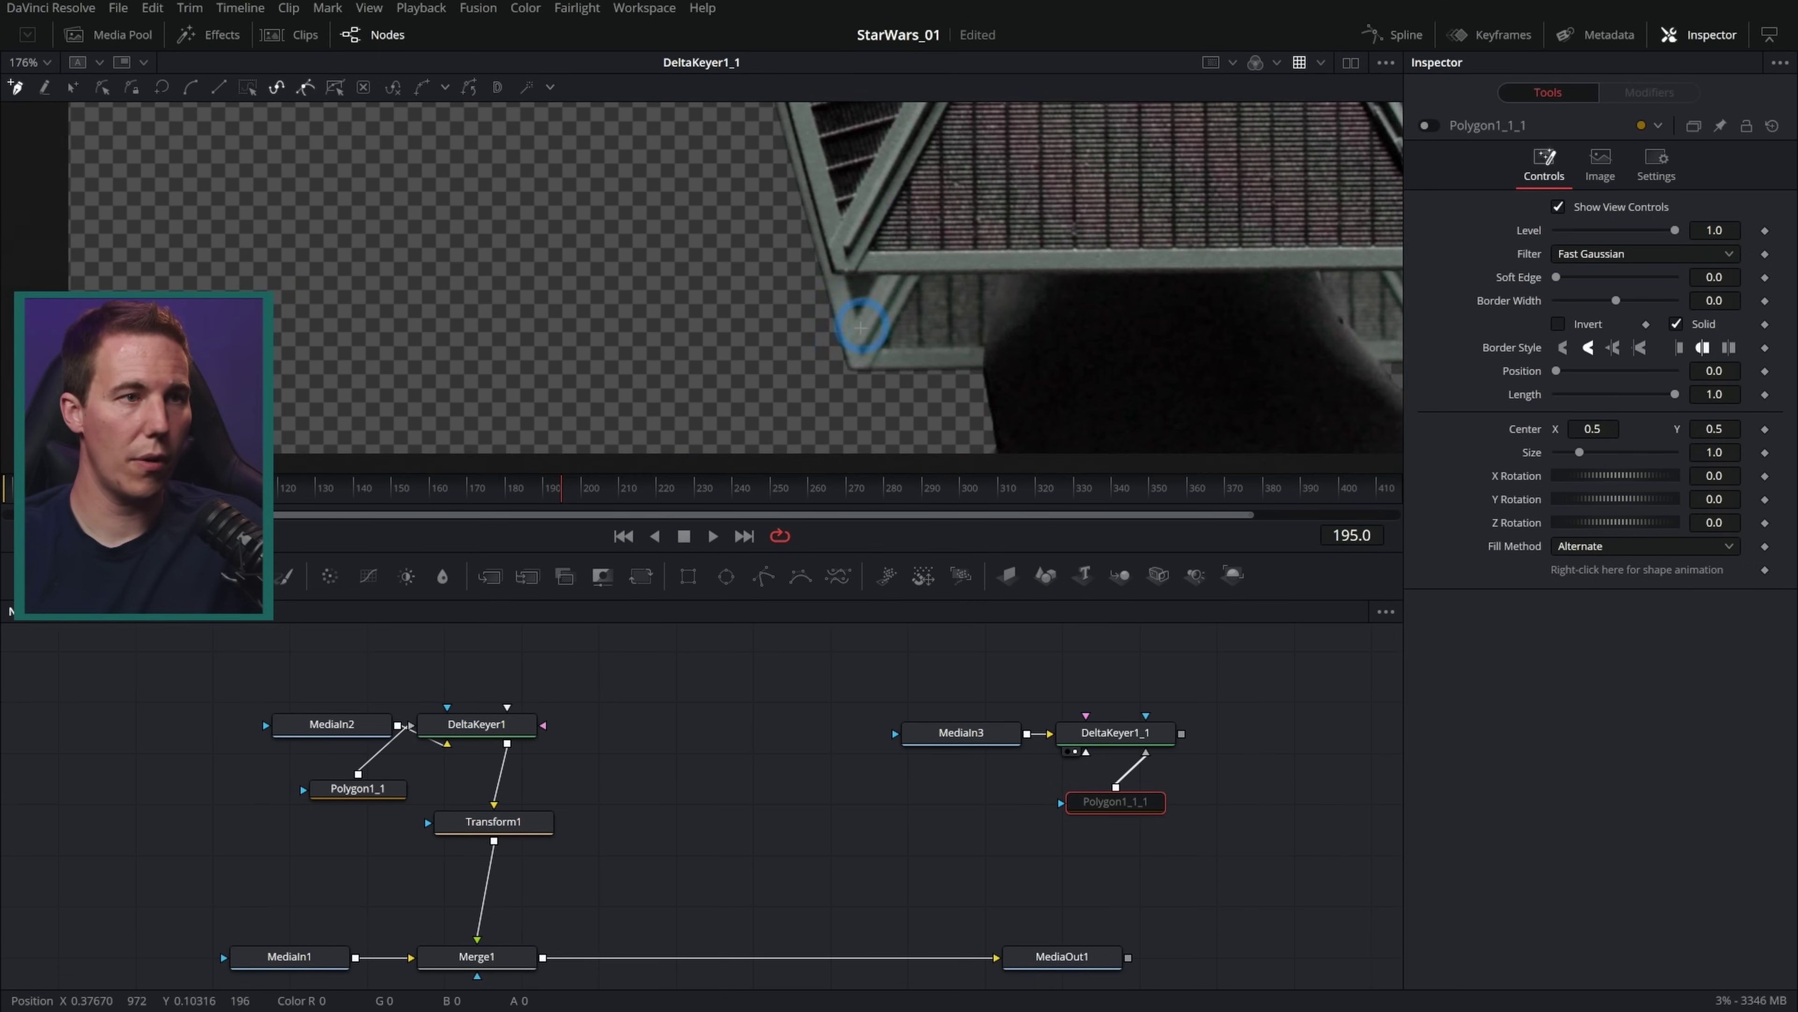
pyautogui.moveTo(1310, 303); pyautogui.dragTo(707, 320)
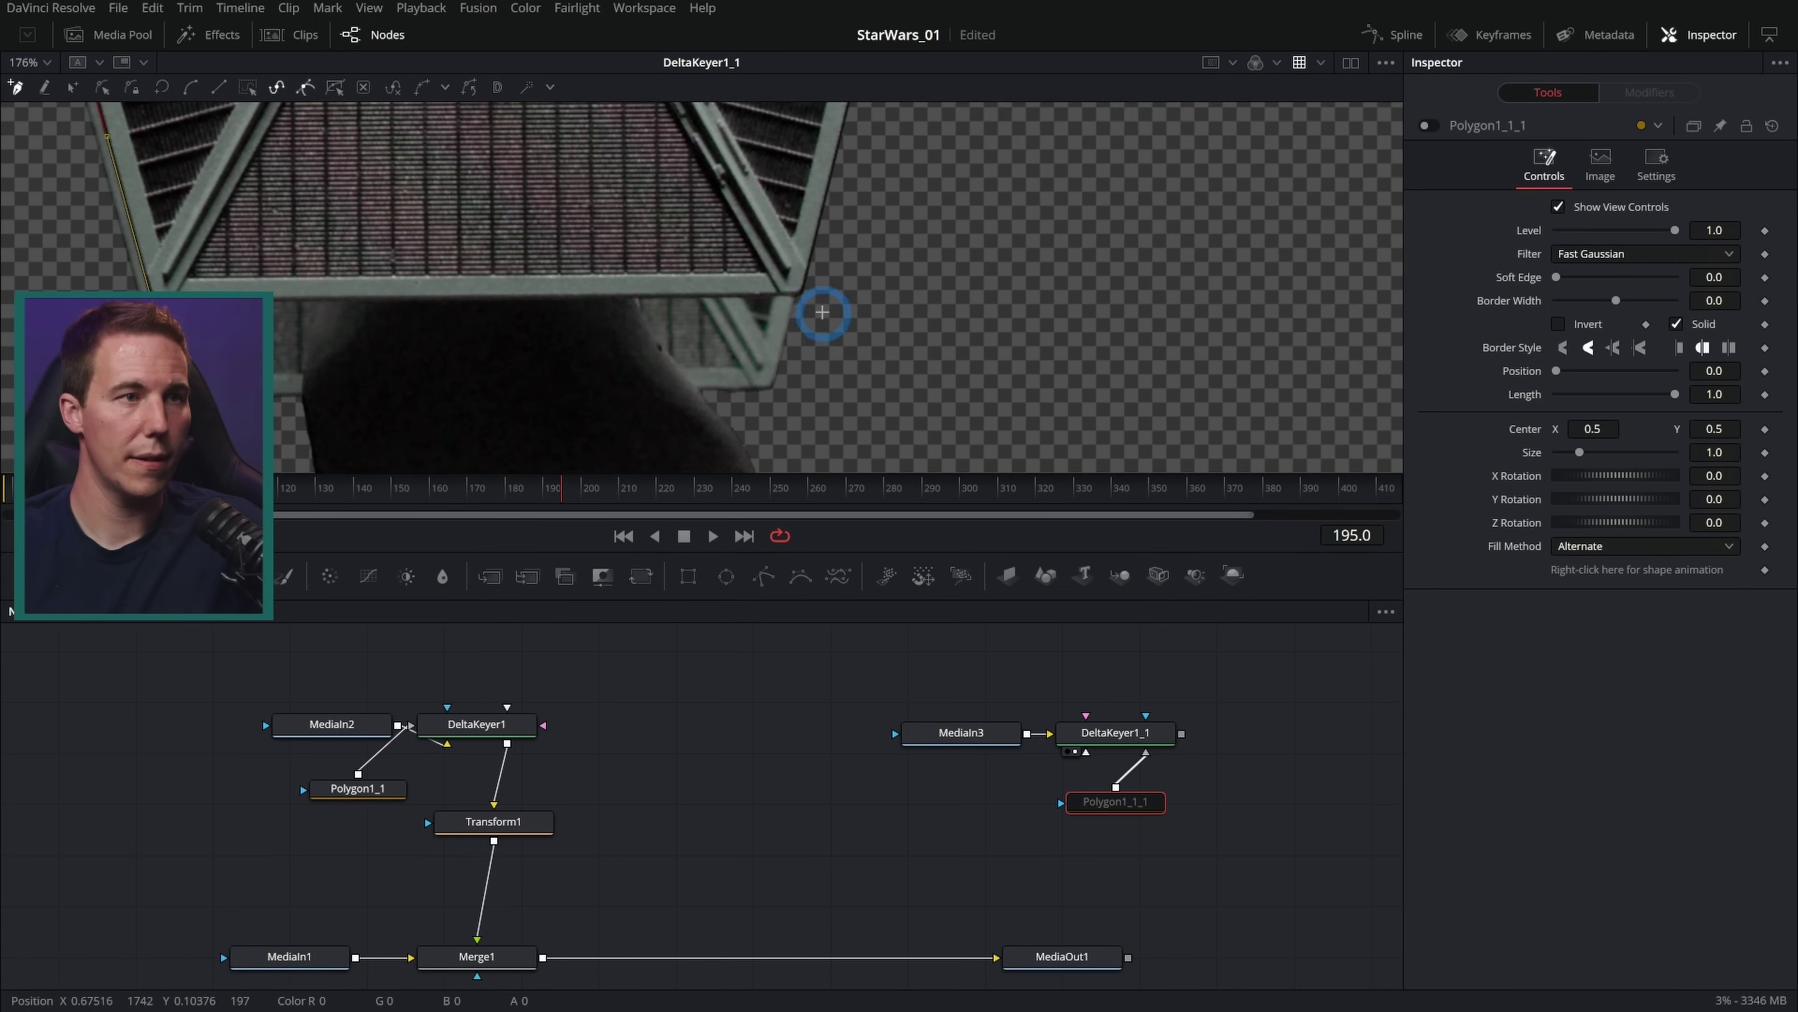
pyautogui.scroll(3, 885, 213)
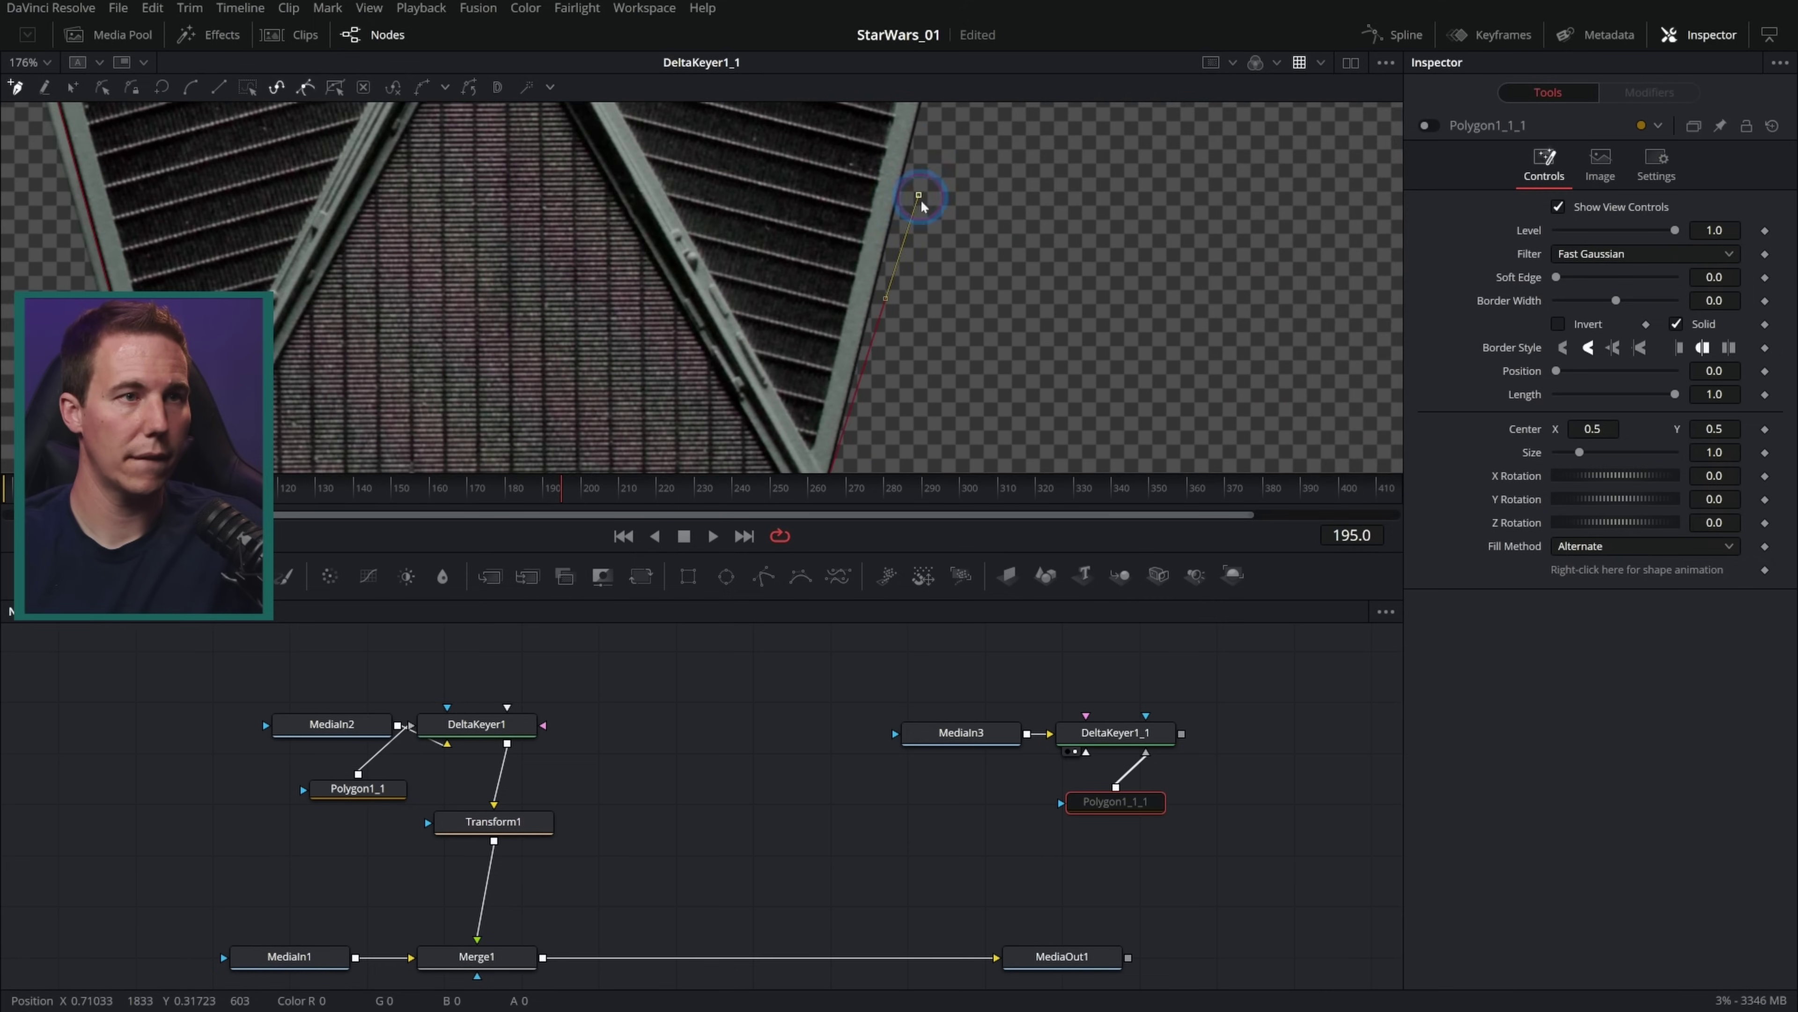
pyautogui.scroll(-5, 920, 204)
pyautogui.click(1030, 408)
pyautogui.click(766, 404)
pyautogui.click(632, 402)
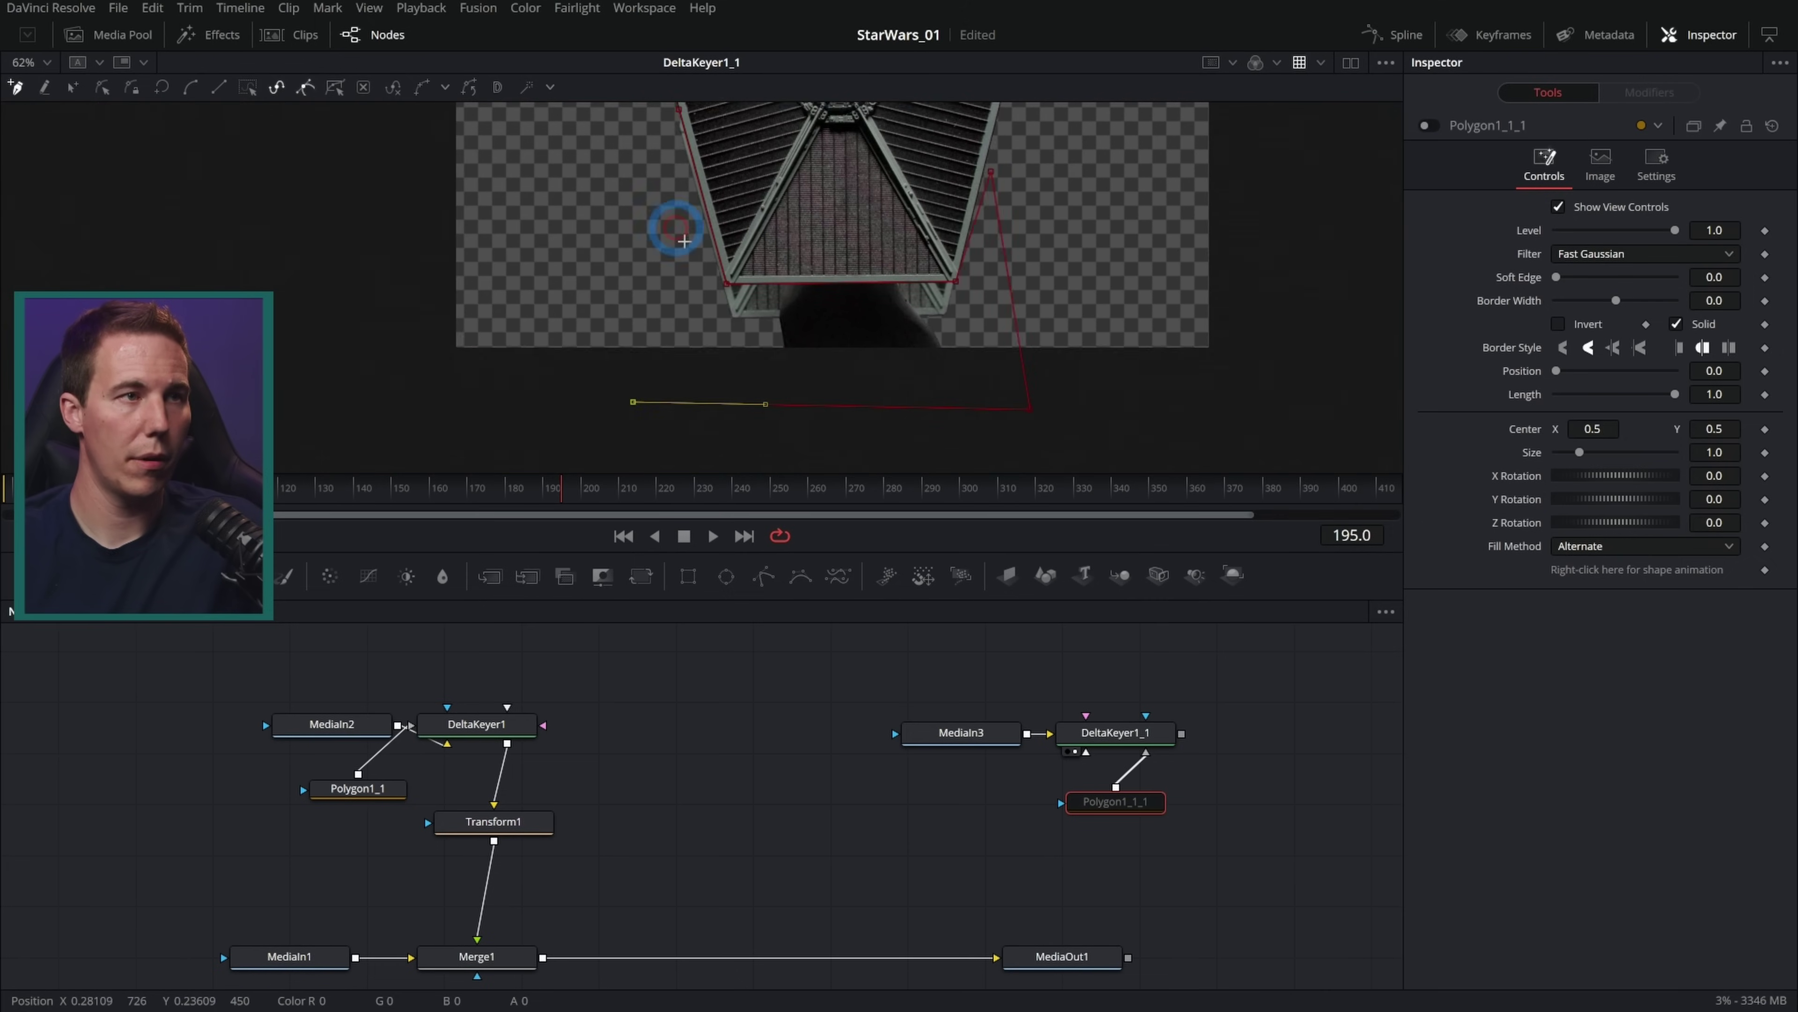
pyautogui.scroll(3, 683, 241)
pyautogui.hscroll(-2, 683, 241)
pyautogui.click(721, 323)
pyautogui.click(722, 223)
pyautogui.click(765, 228)
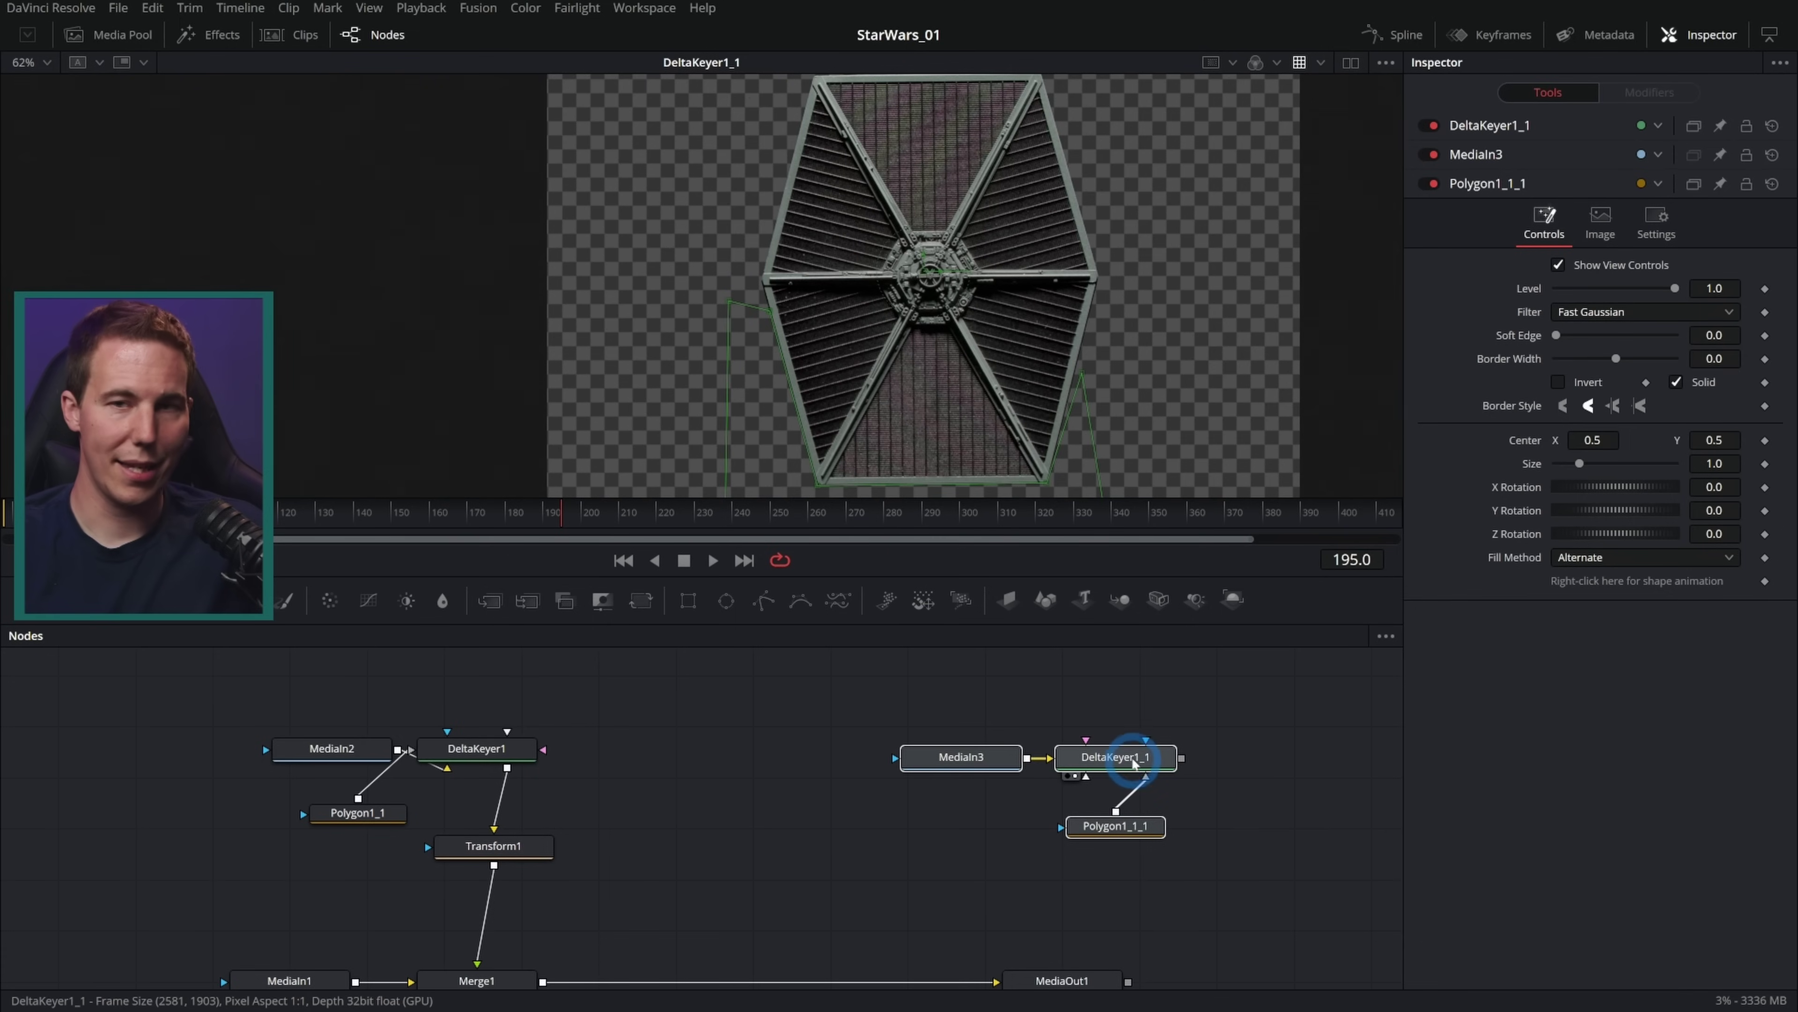
# Wire DeltaKeyer1_1 into a new ImagePlane3D1, then into Merge3D1 and Renderer3D1
pyautogui.moveTo(1104, 754); pyautogui.dragTo(811, 788)
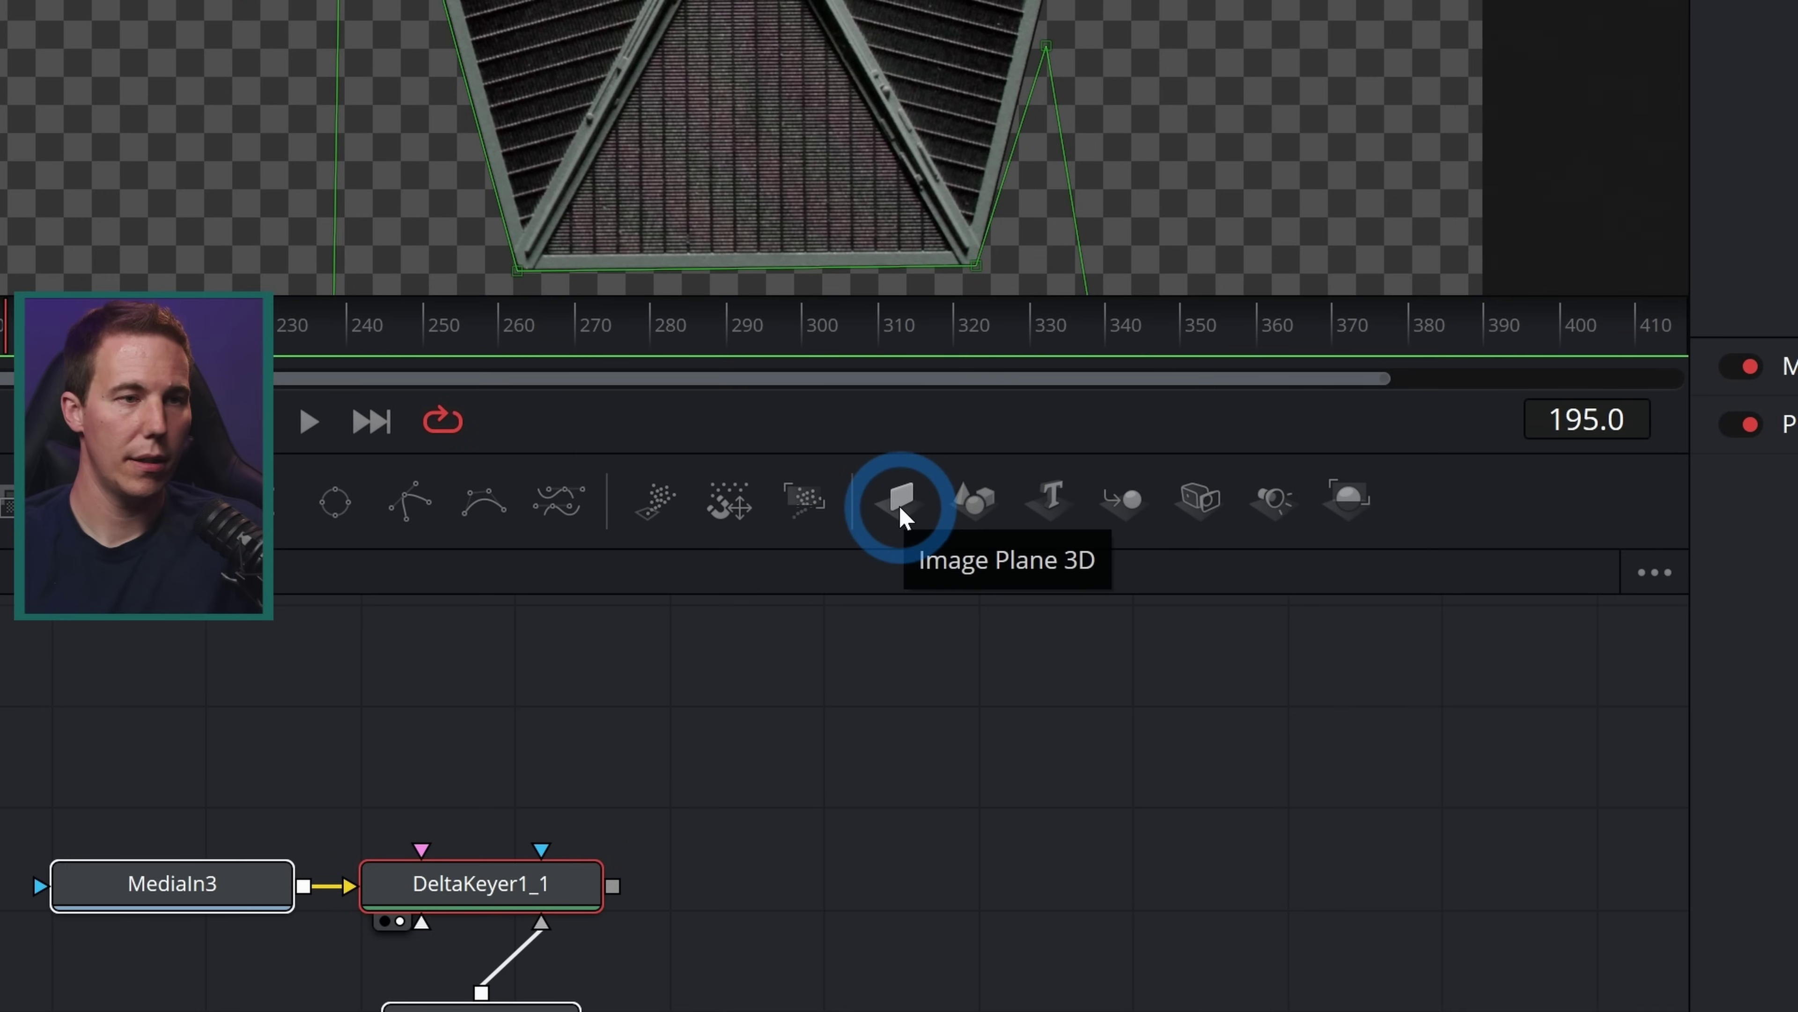
pyautogui.moveTo(898, 503); pyautogui.dragTo(977, 850)
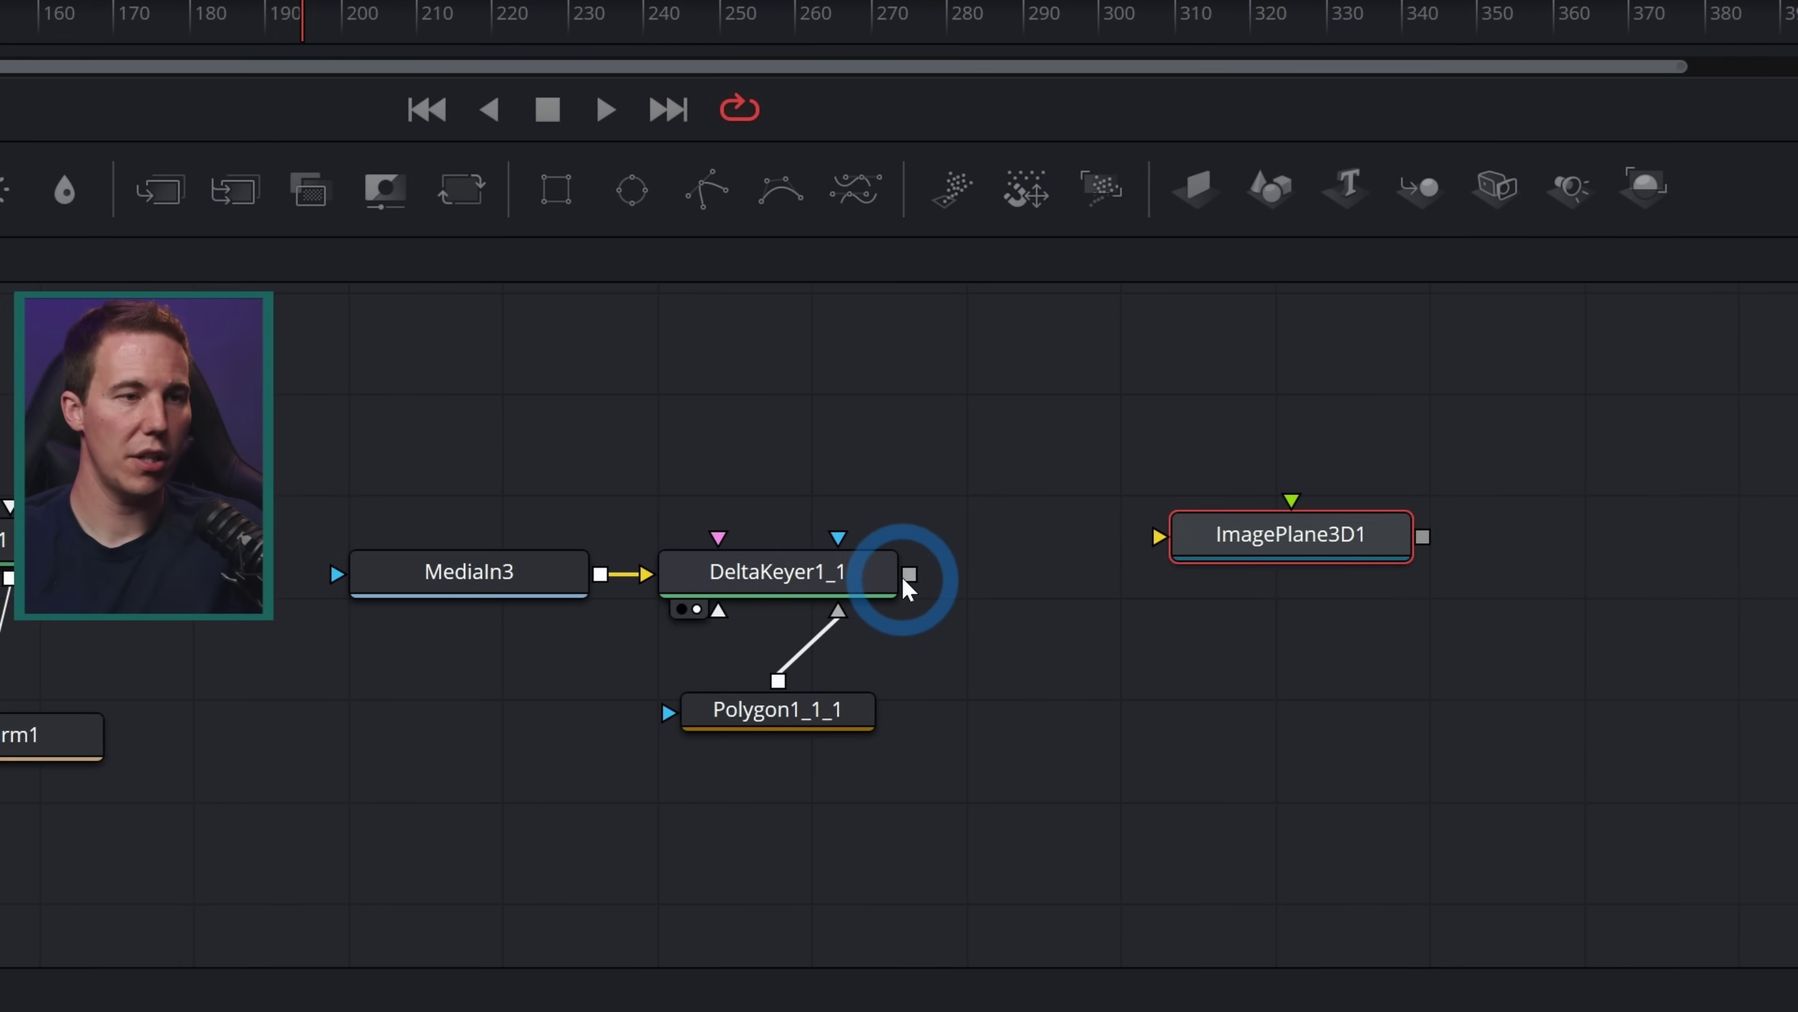
pyautogui.moveTo(635, 574); pyautogui.dragTo(963, 540)
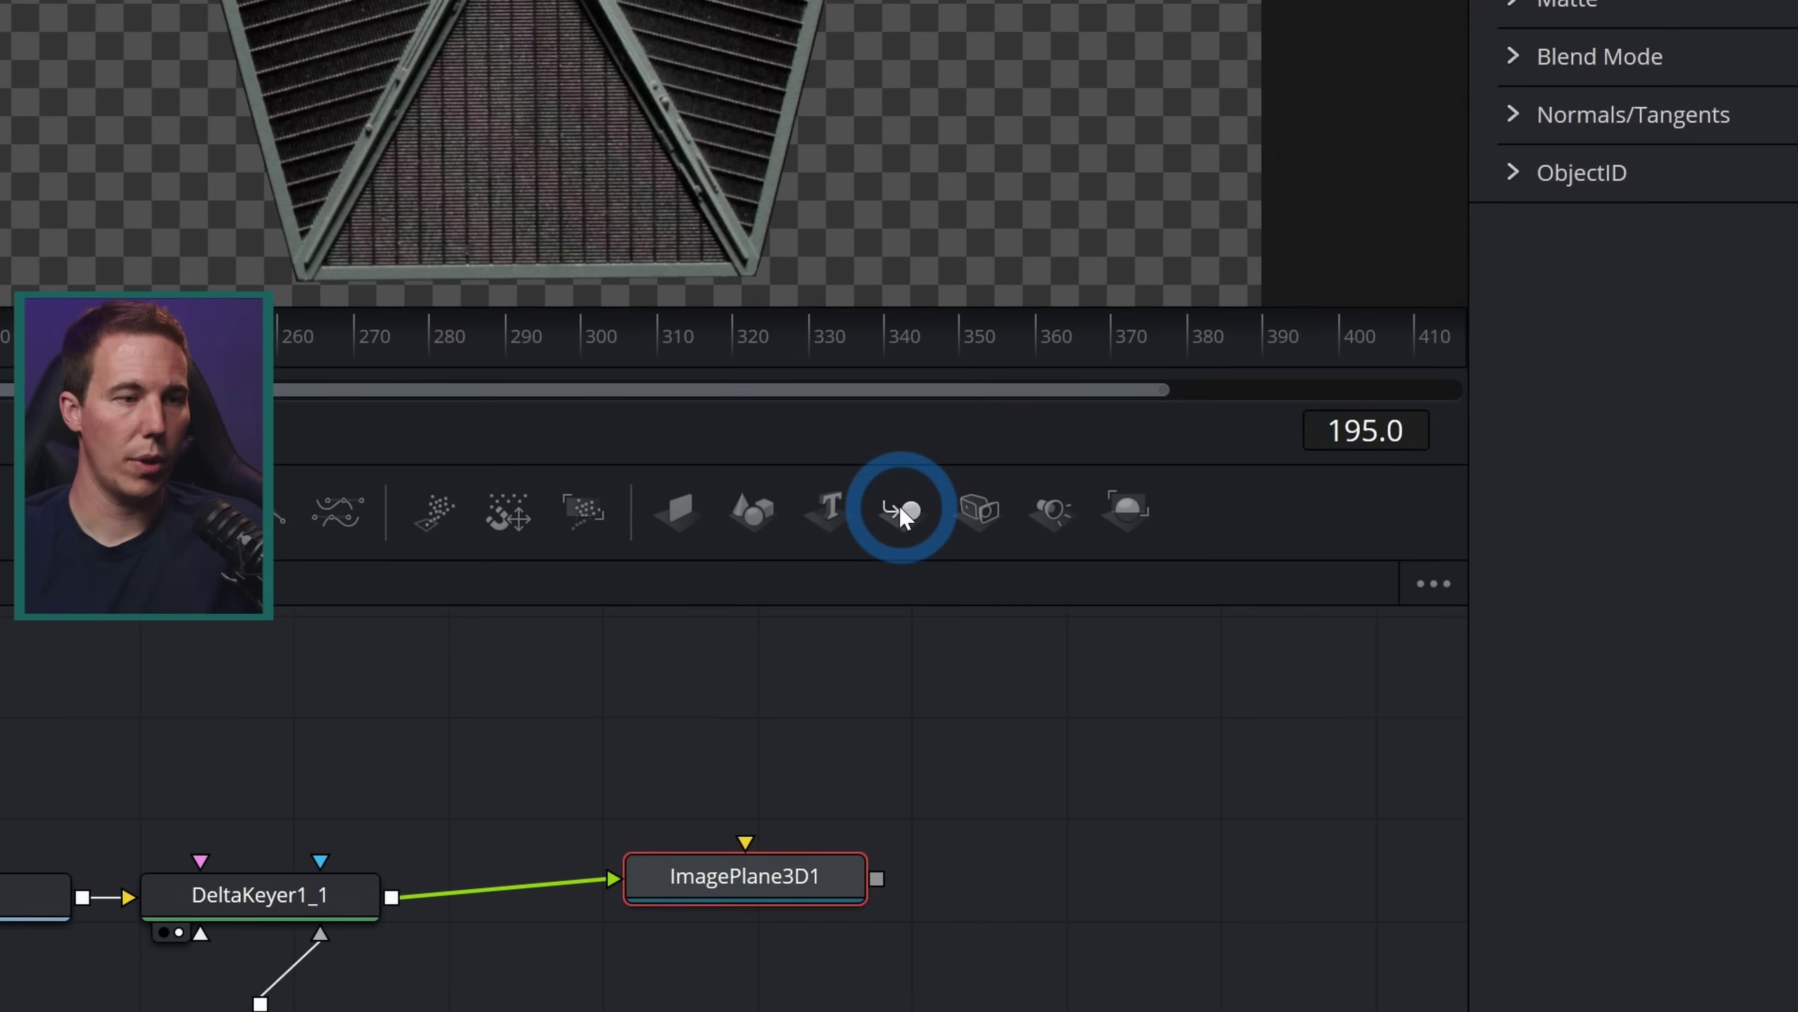
pyautogui.moveTo(902, 516); pyautogui.dragTo(1054, 883)
pyautogui.moveTo(876, 878); pyautogui.dragTo(960, 891)
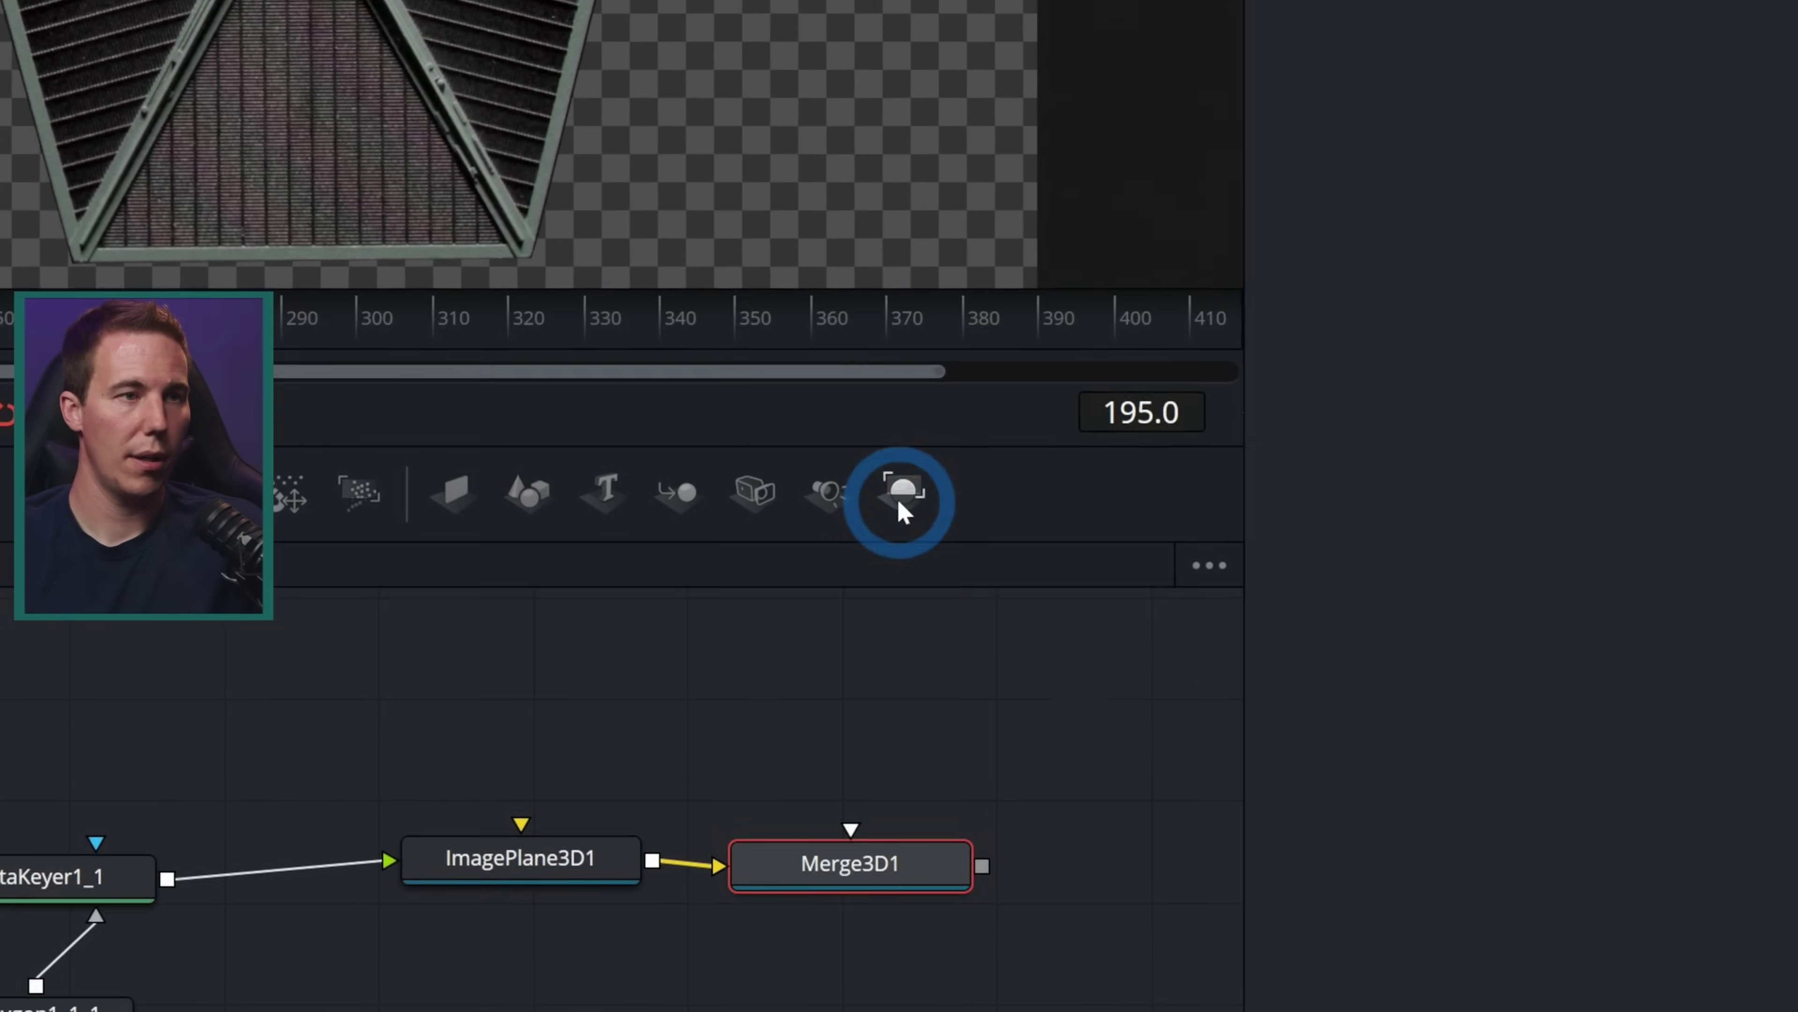
pyautogui.moveTo(902, 514); pyautogui.dragTo(1128, 868)
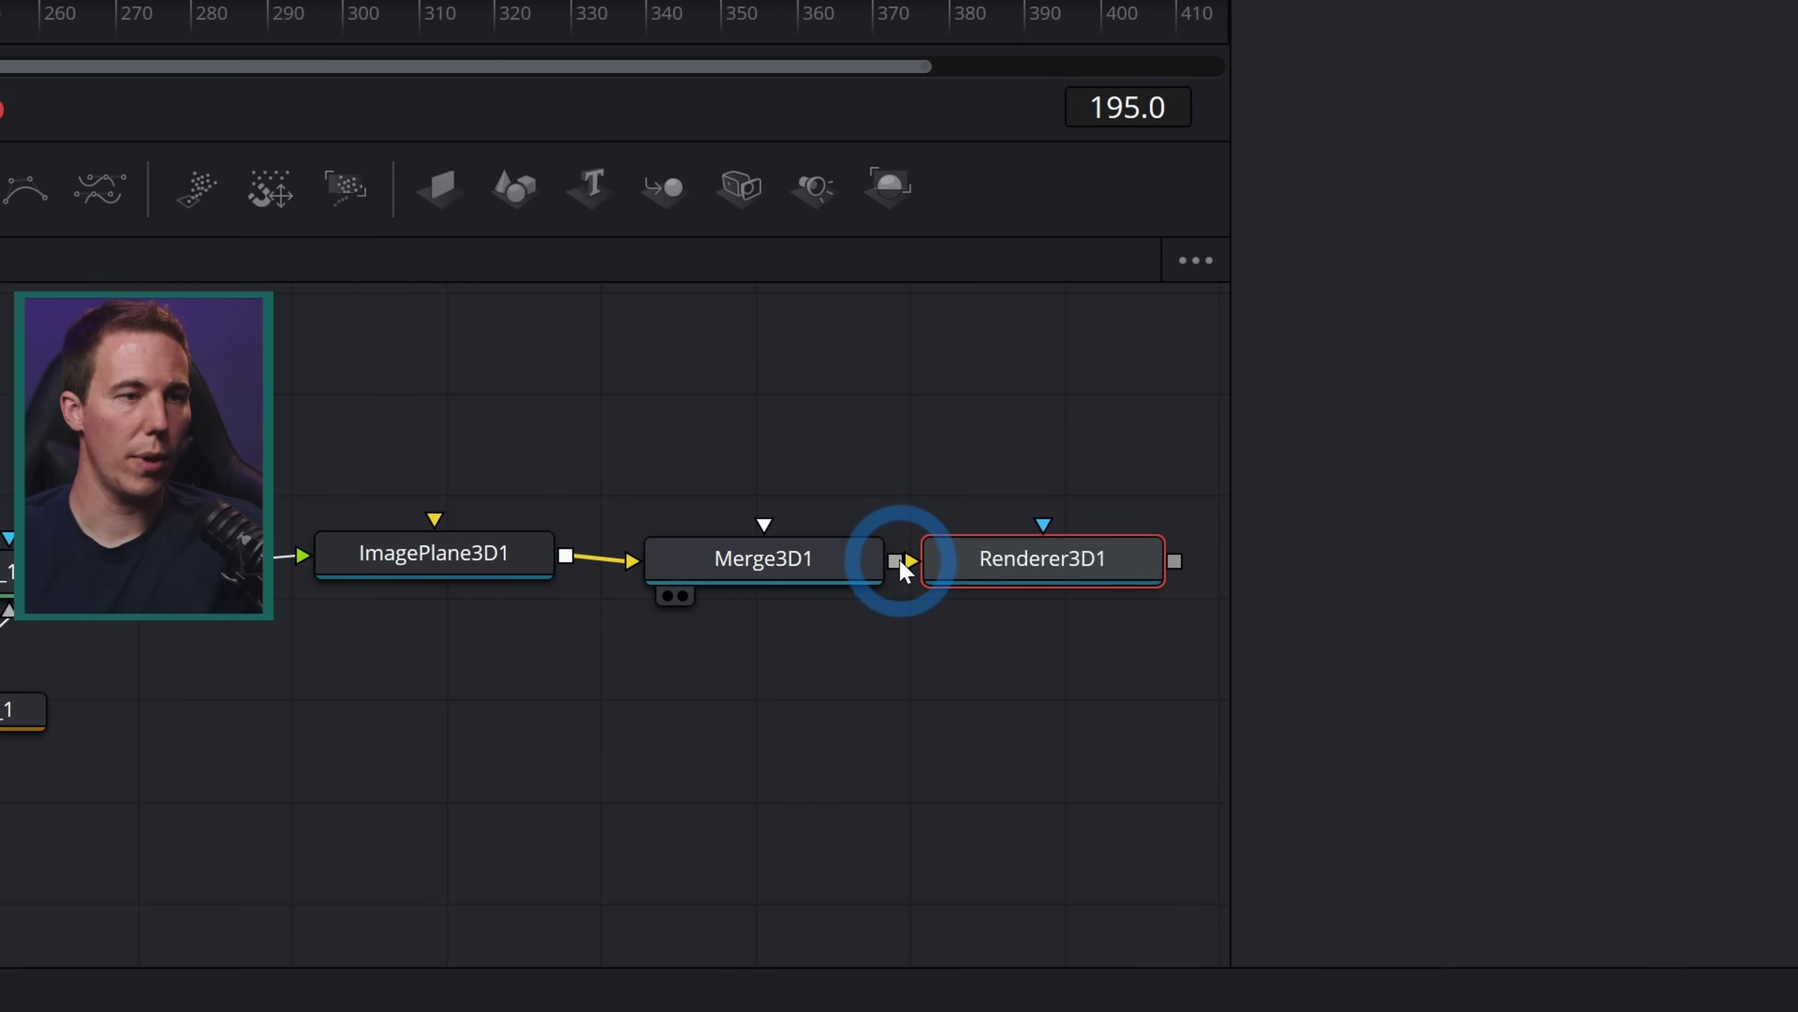
pyautogui.moveTo(900, 560); pyautogui.dragTo(900, 730)
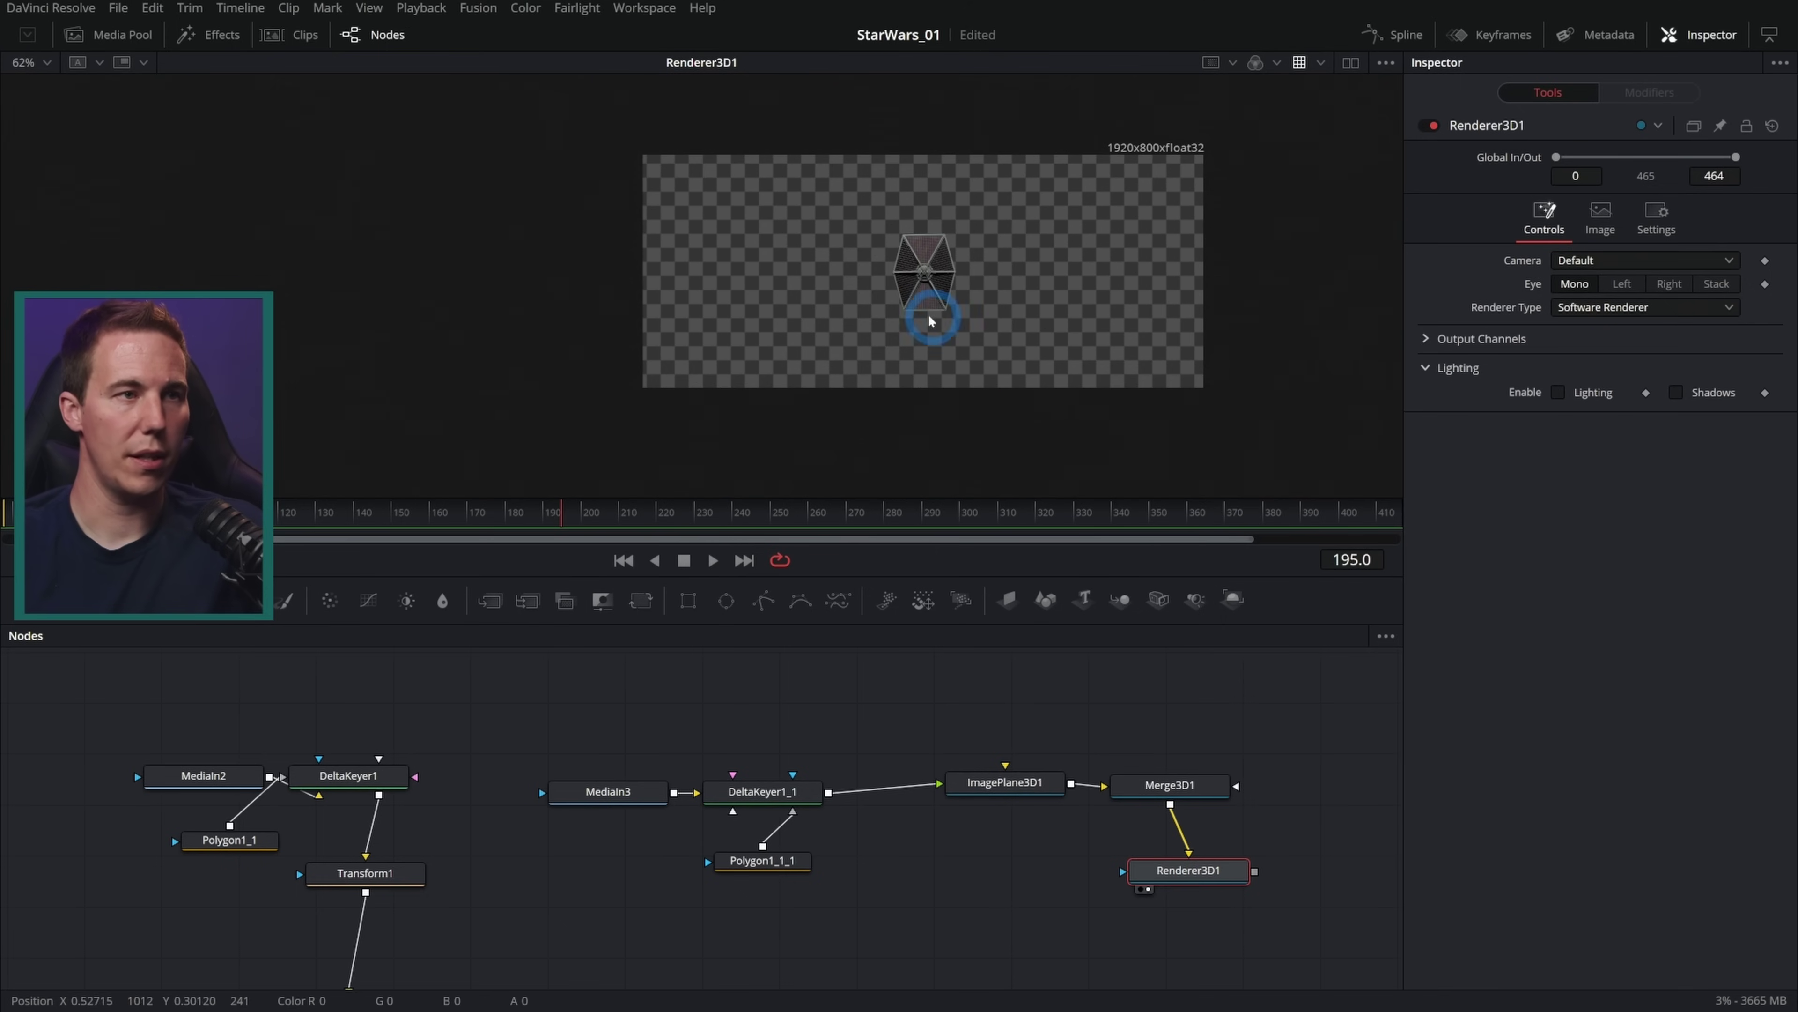
# Load Merge3D1 into the left viewer to show the 3D scene
pyautogui.scroll(5, 899, 294)
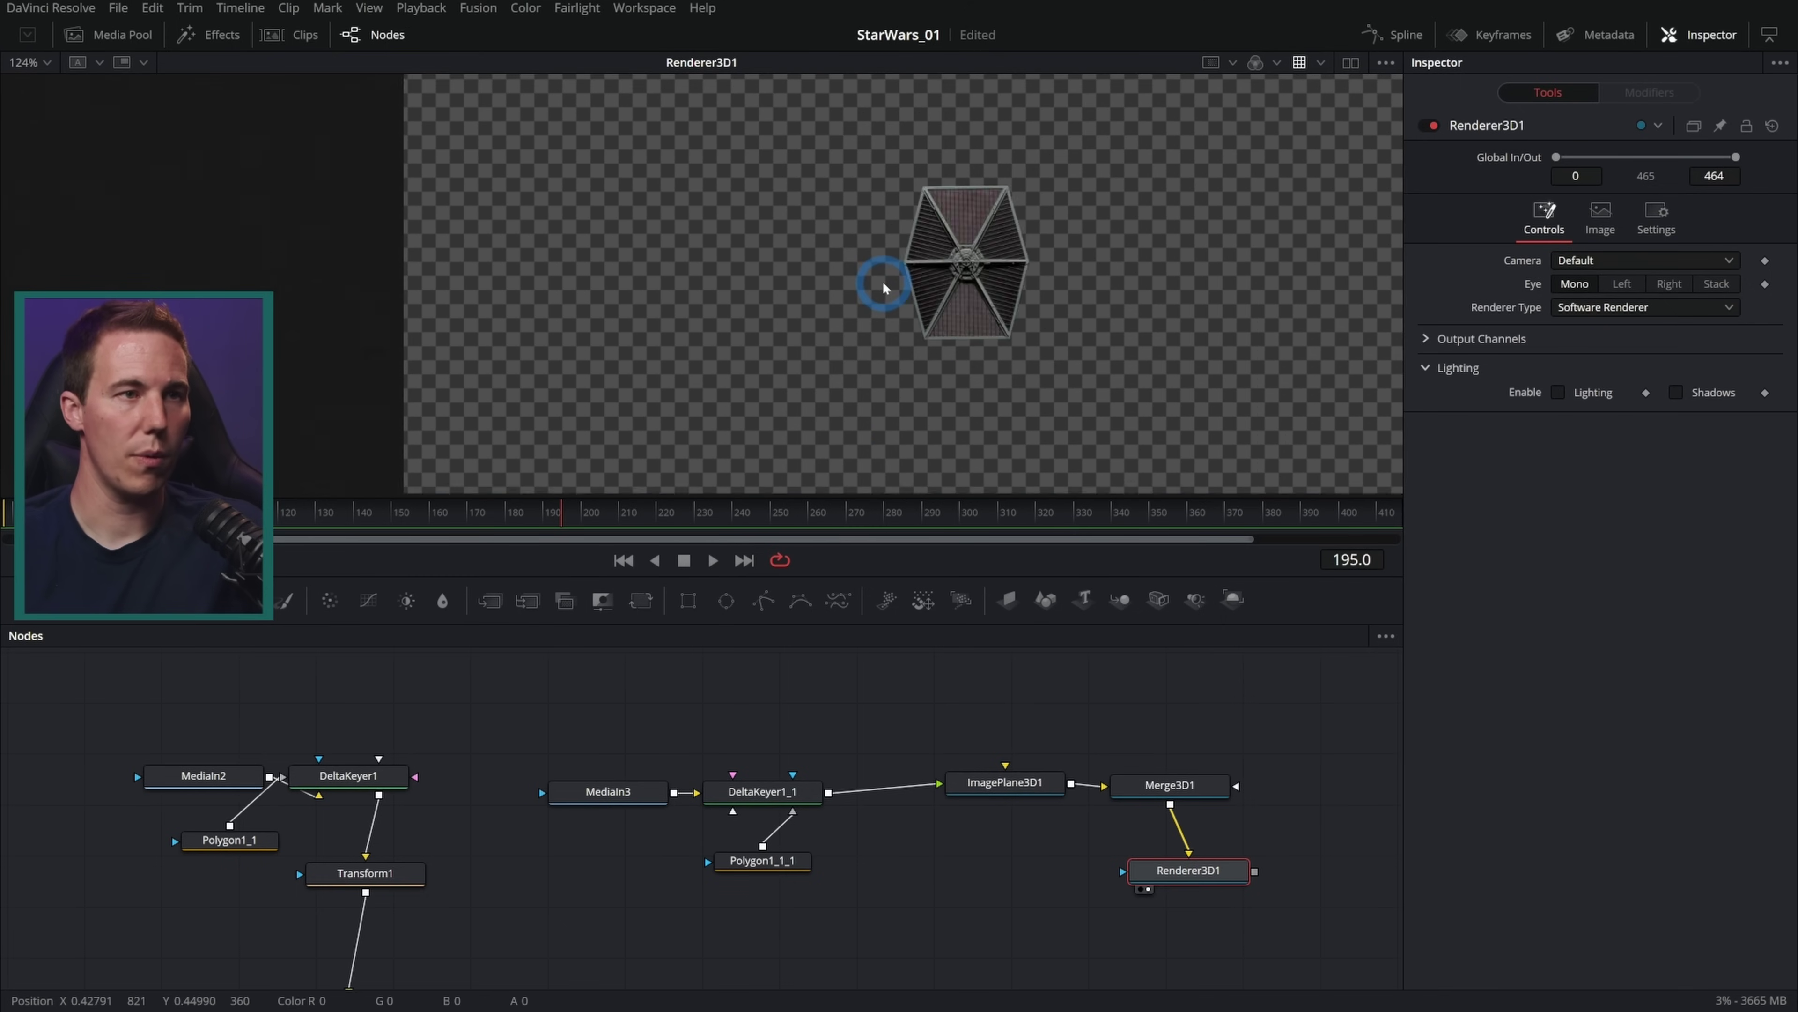
pyautogui.scroll(-3, 911, 318)
pyautogui.click(1146, 785)
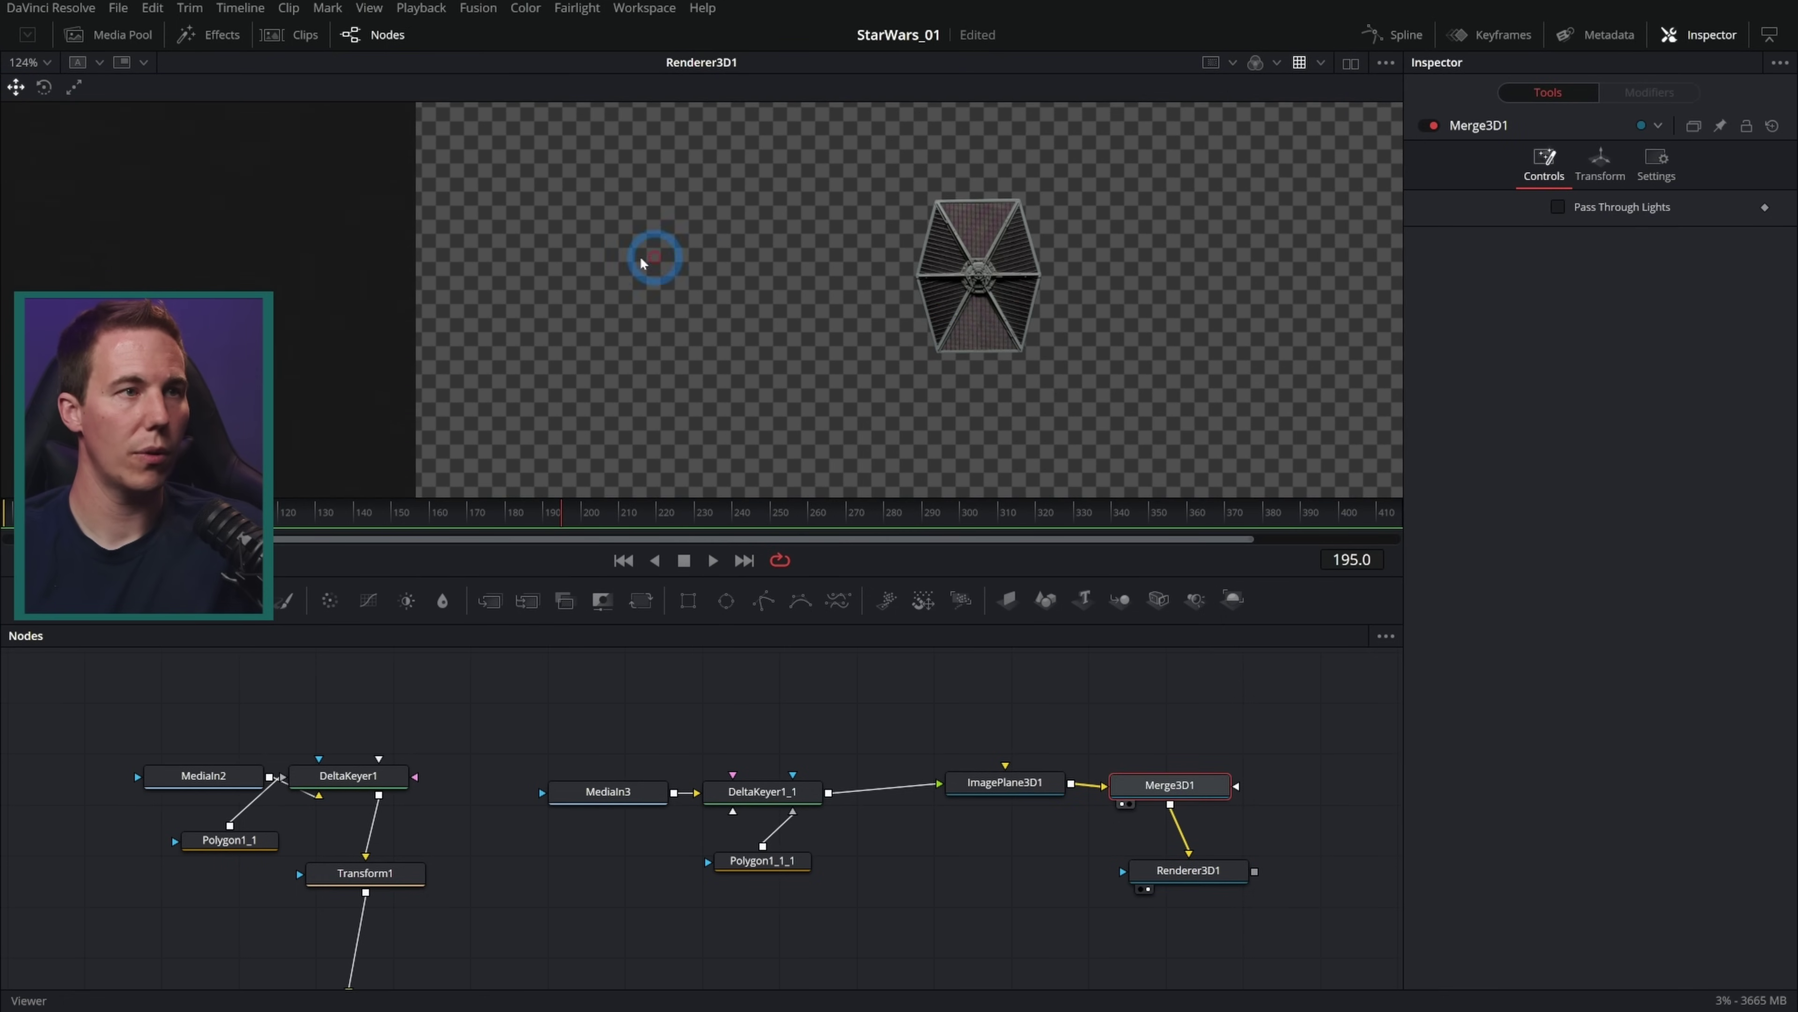
pyautogui.press('1')
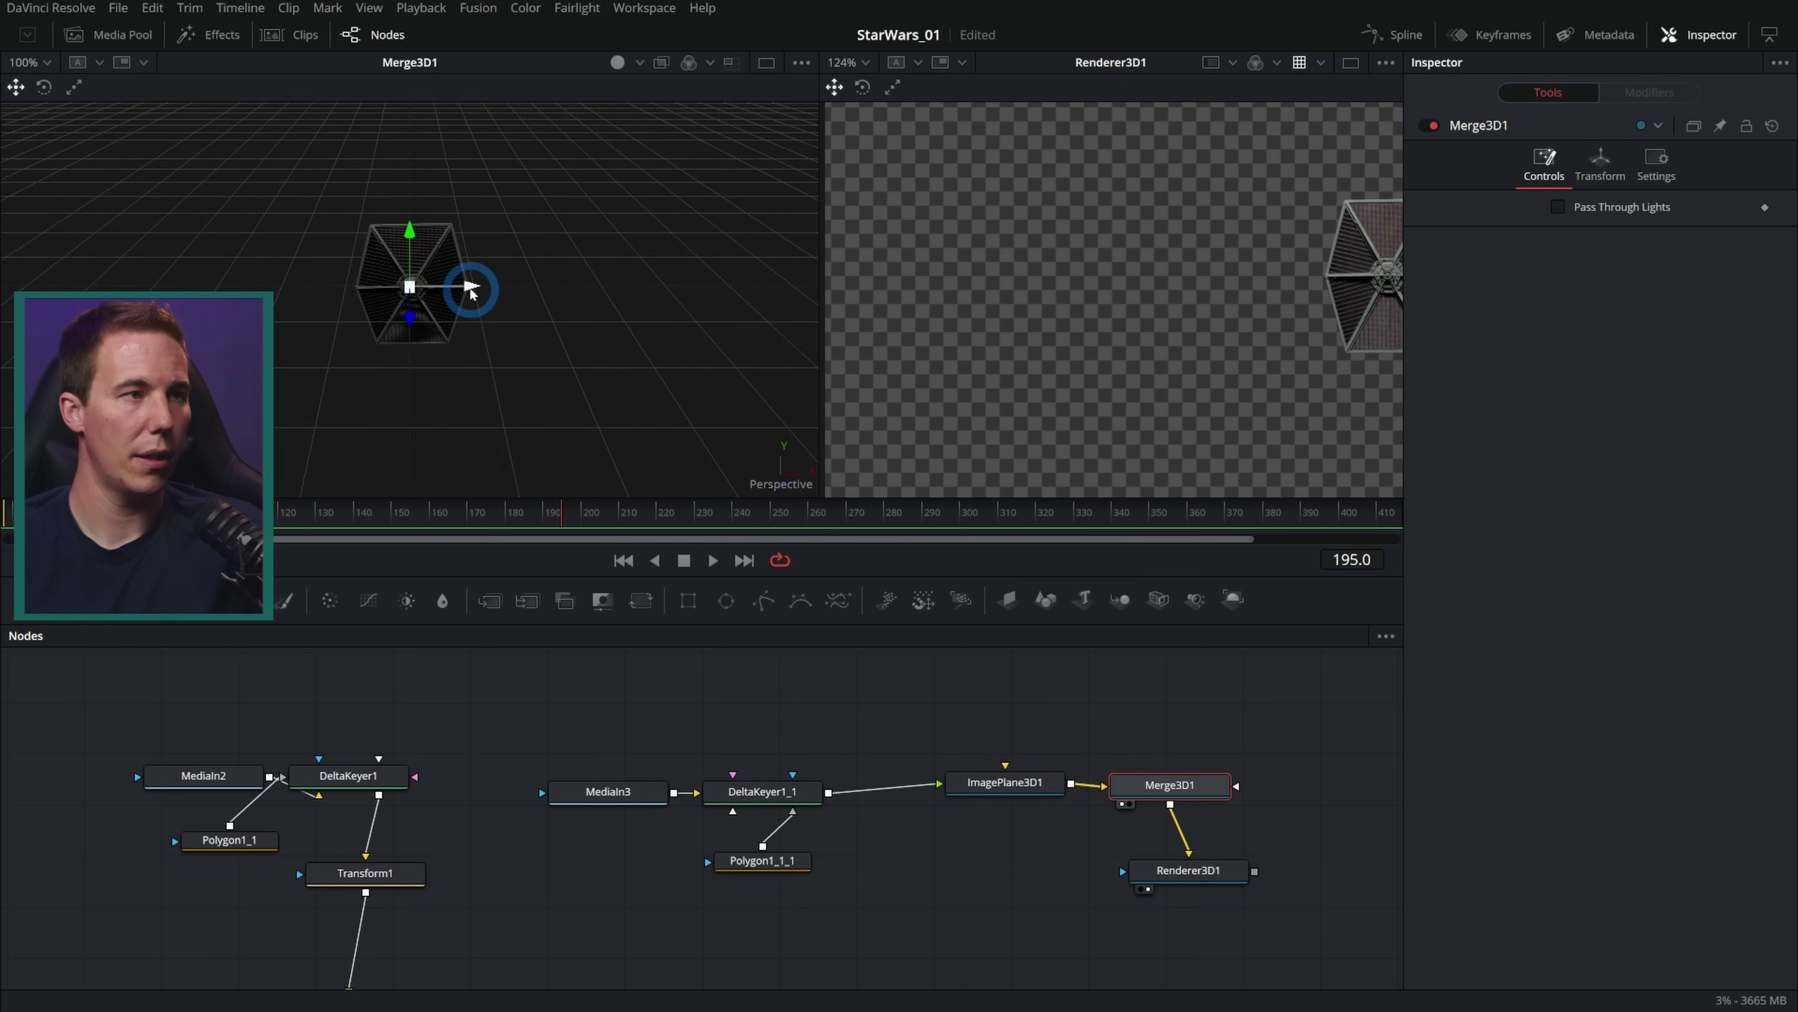
# Orbit the perspective view to see the plane edge-on, then move the MediaIn2 keying nodes right
pyautogui.scroll(4, 472, 291)
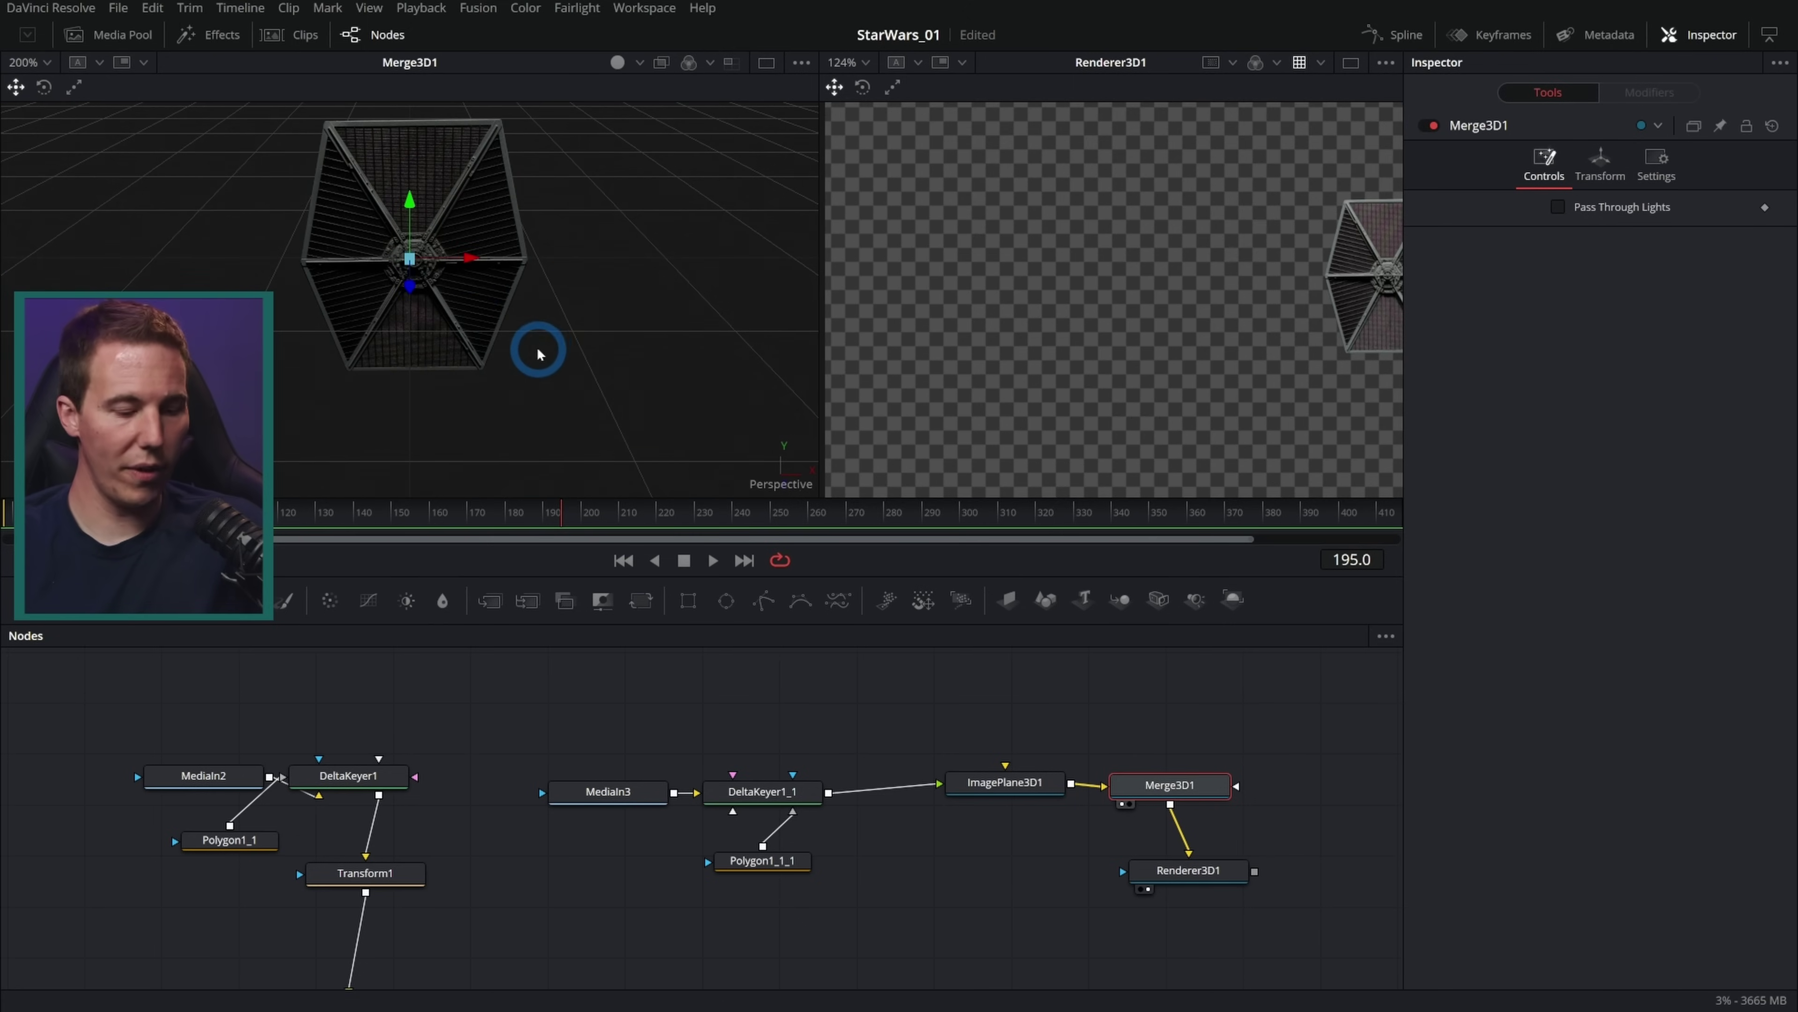
pyautogui.scroll(-2, 567, 350)
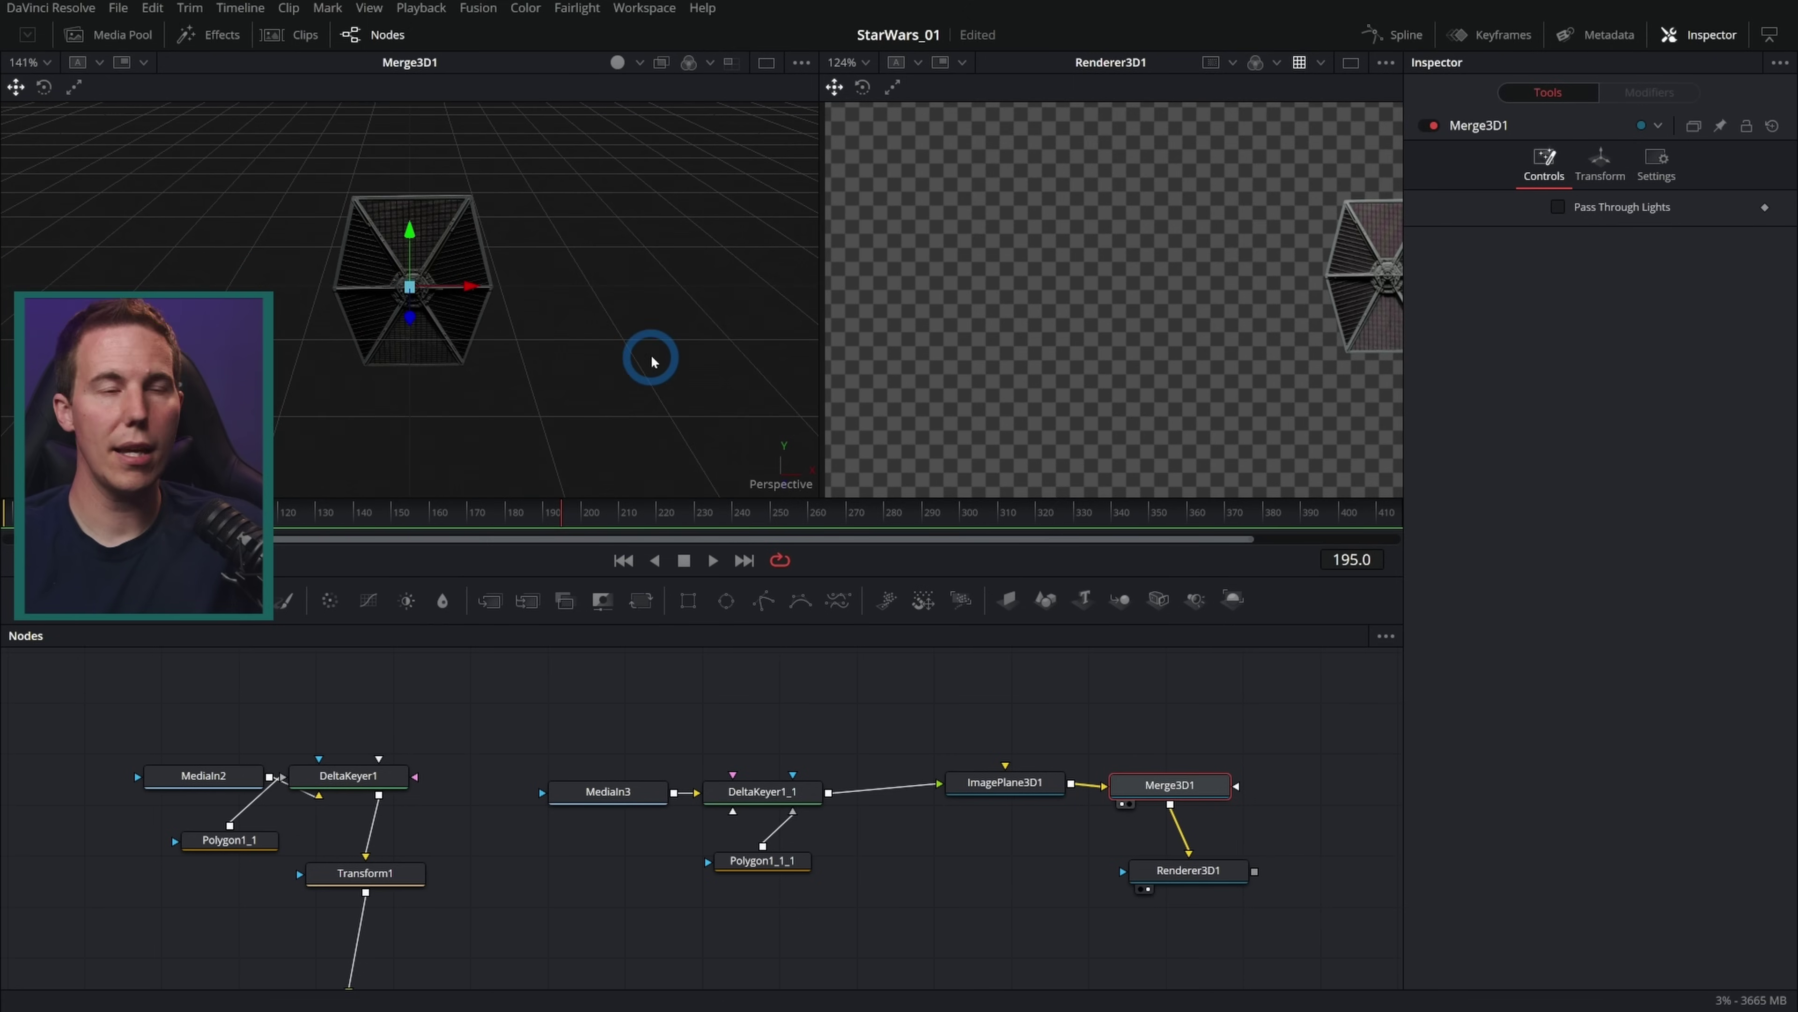
pyautogui.moveTo(652, 361); pyautogui.dragTo(618, 316)
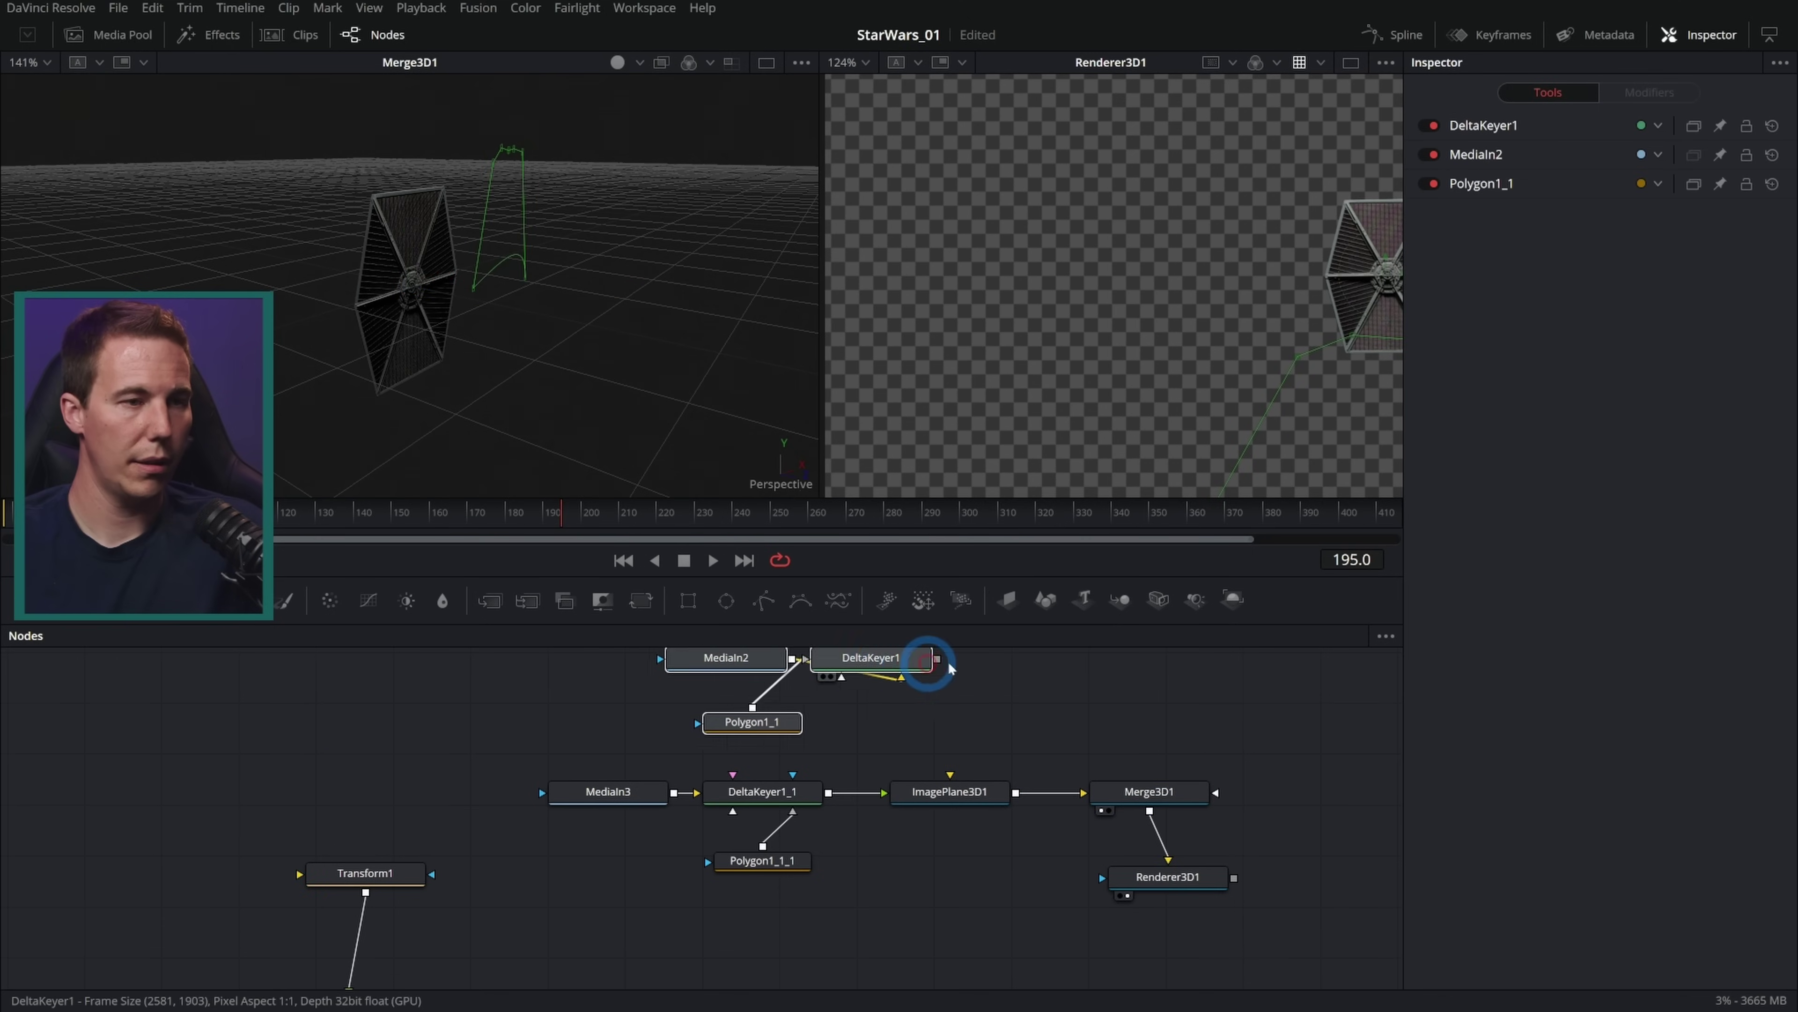
pyautogui.moveTo(931, 655); pyautogui.dragTo(1108, 691)
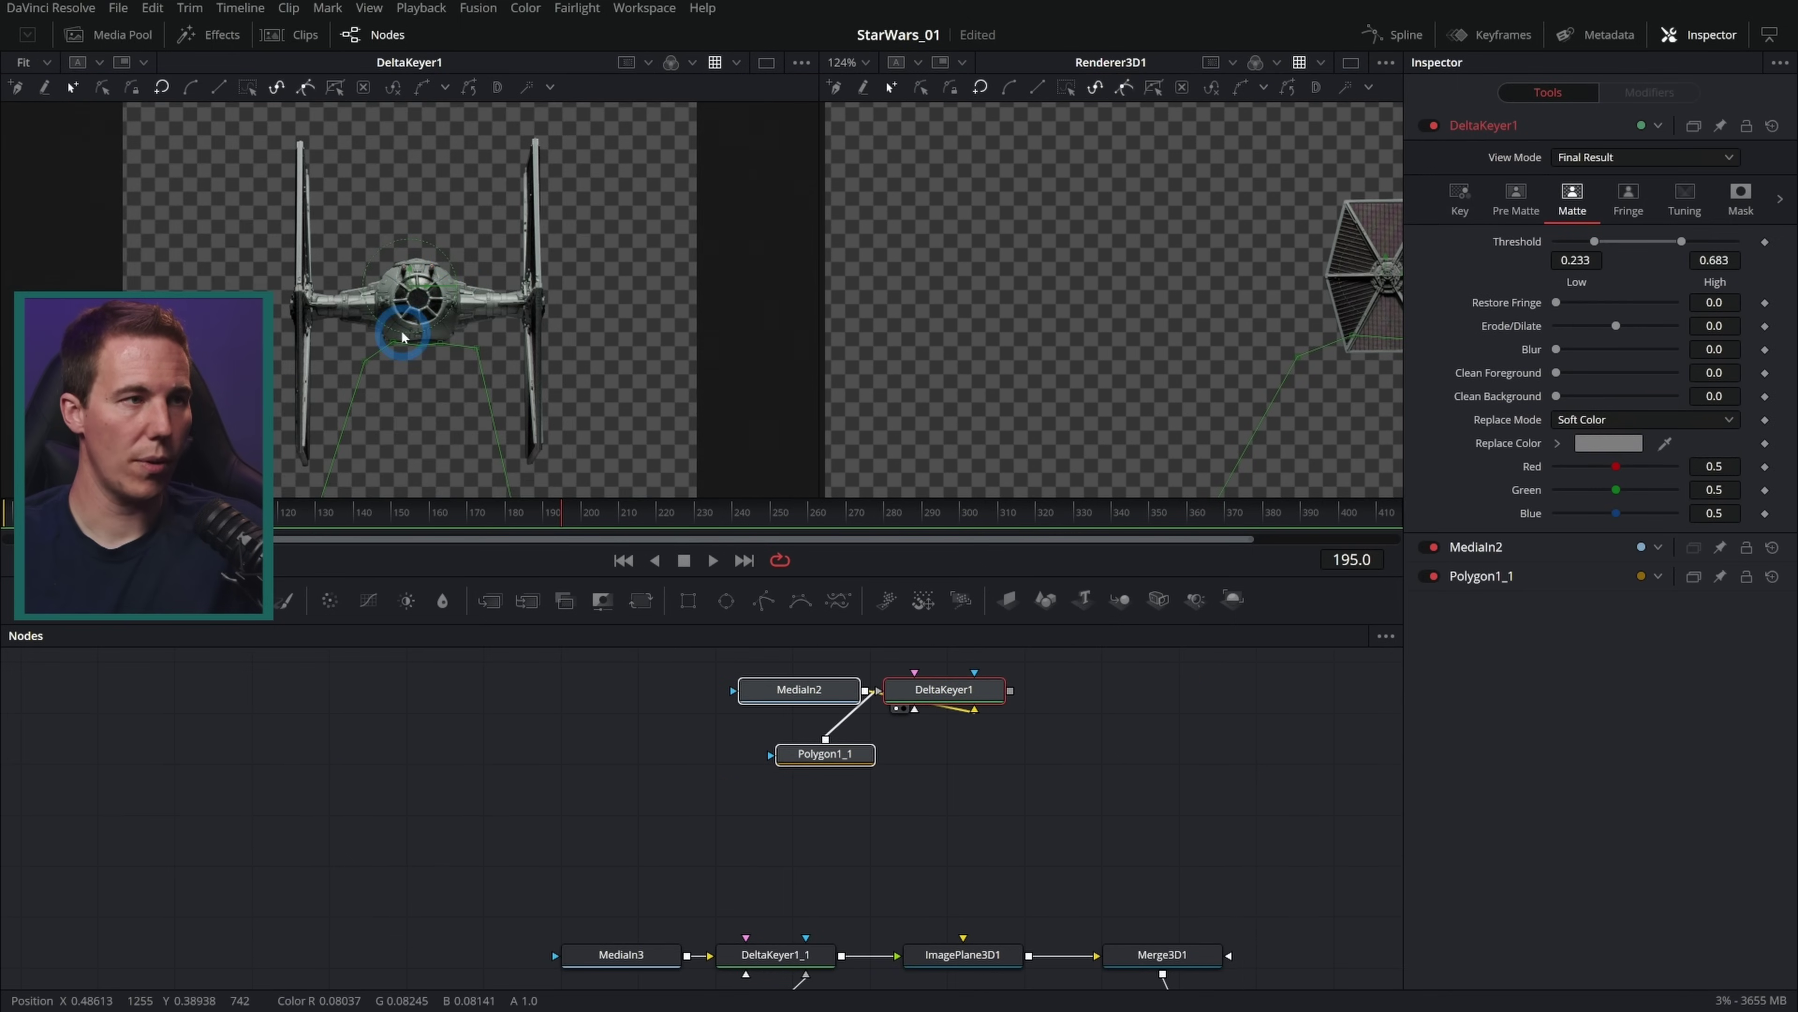
# Add Polygon1_1_2 below Polygon1_1 and draw it to cut the wings from the front view
pyautogui.scroll(2, 508, 397)
pyautogui.click(509, 397)
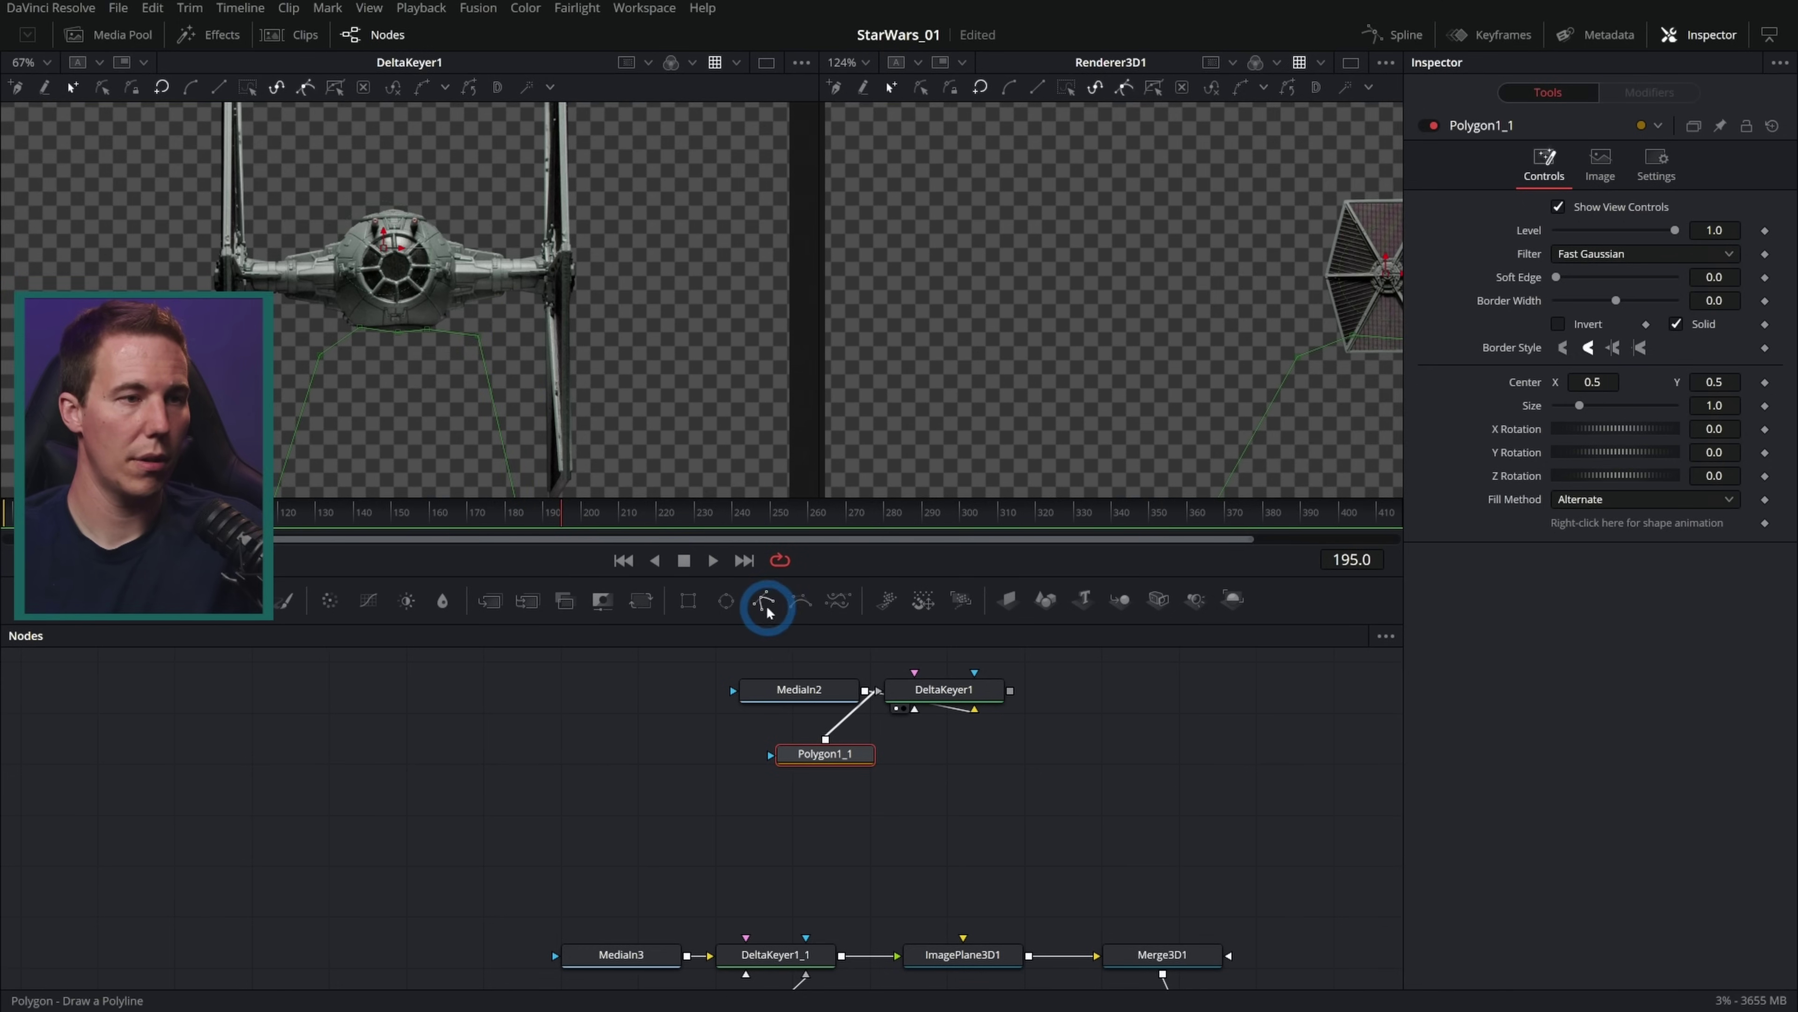
pyautogui.moveTo(764, 602); pyautogui.dragTo(824, 771)
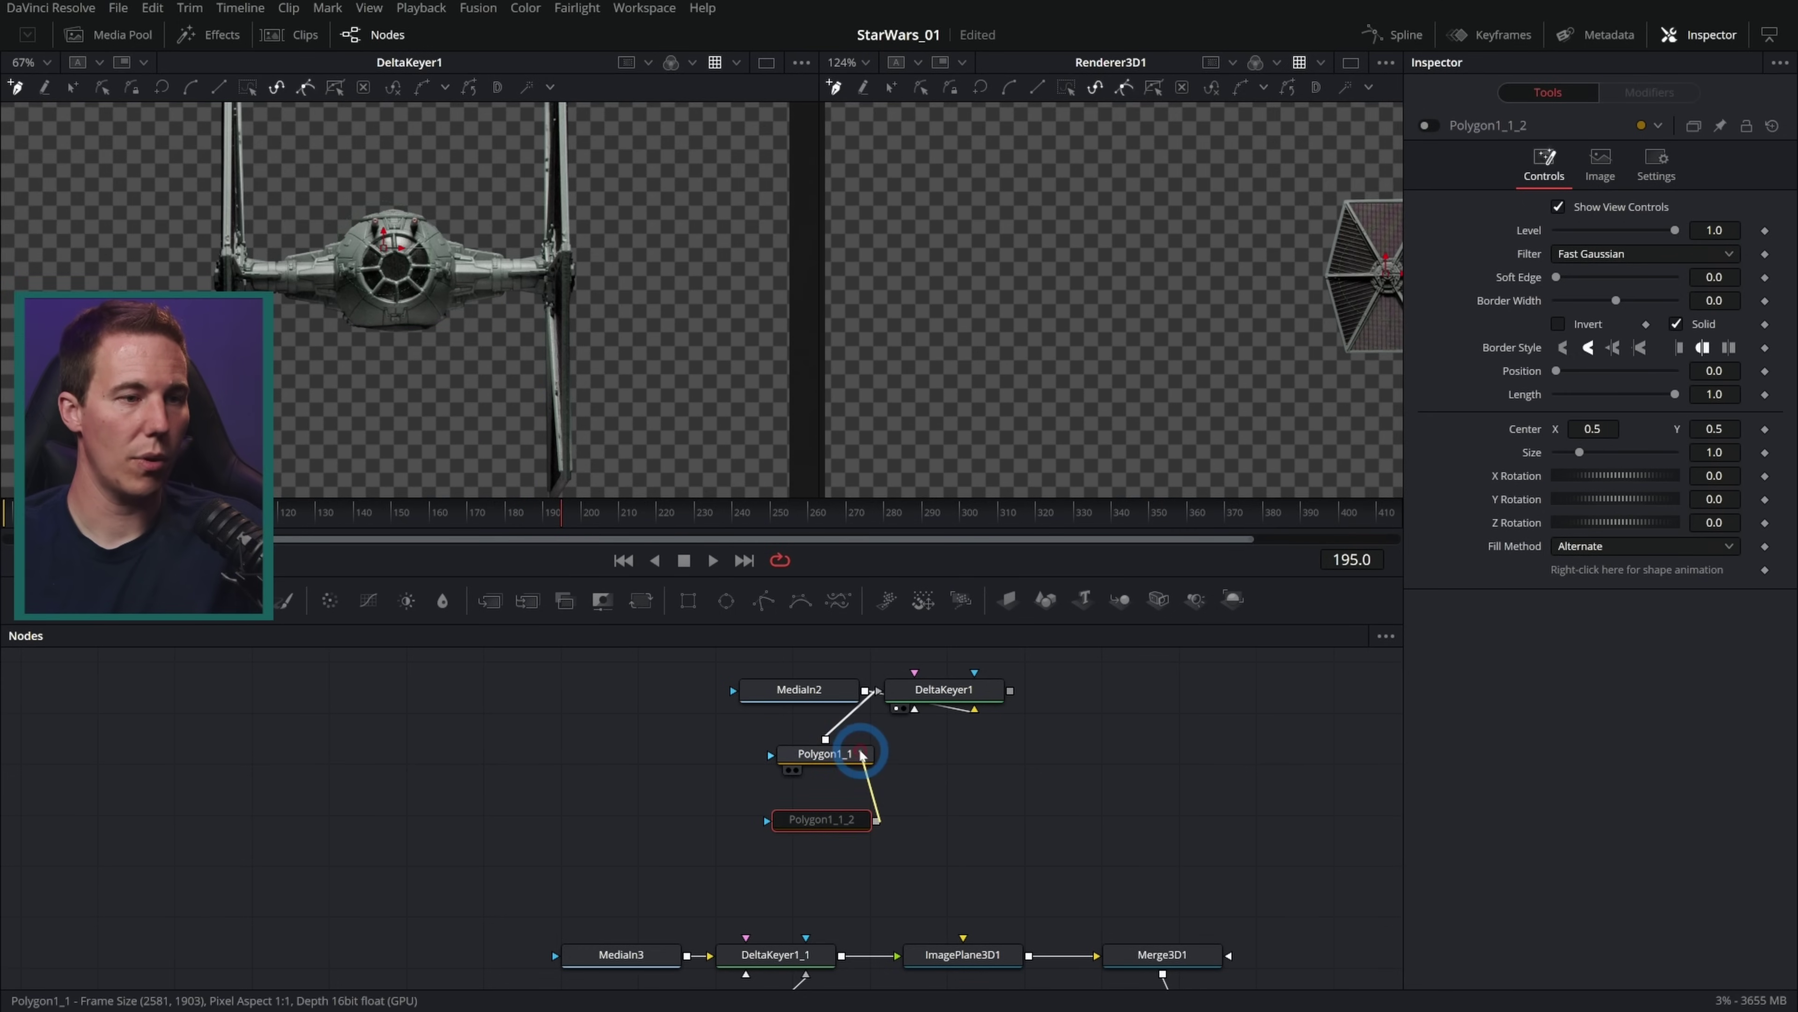
pyautogui.click(1427, 125)
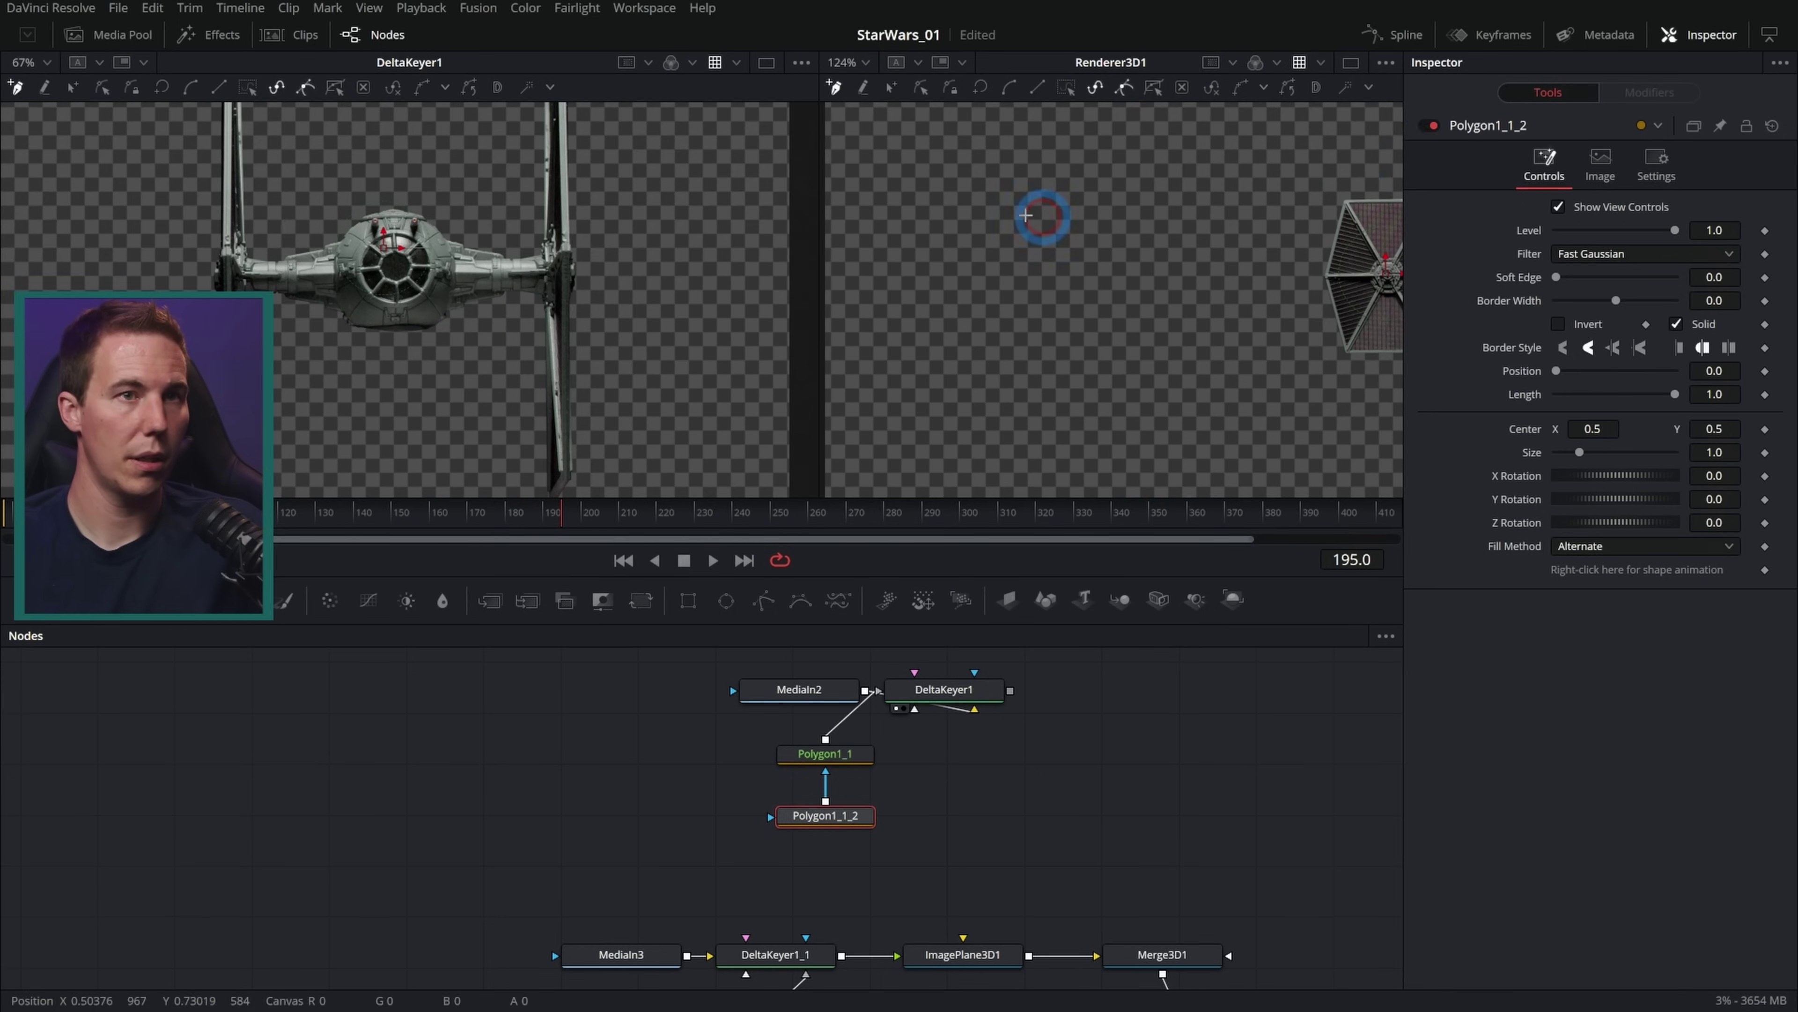
pyautogui.scroll(-2, 729, 282)
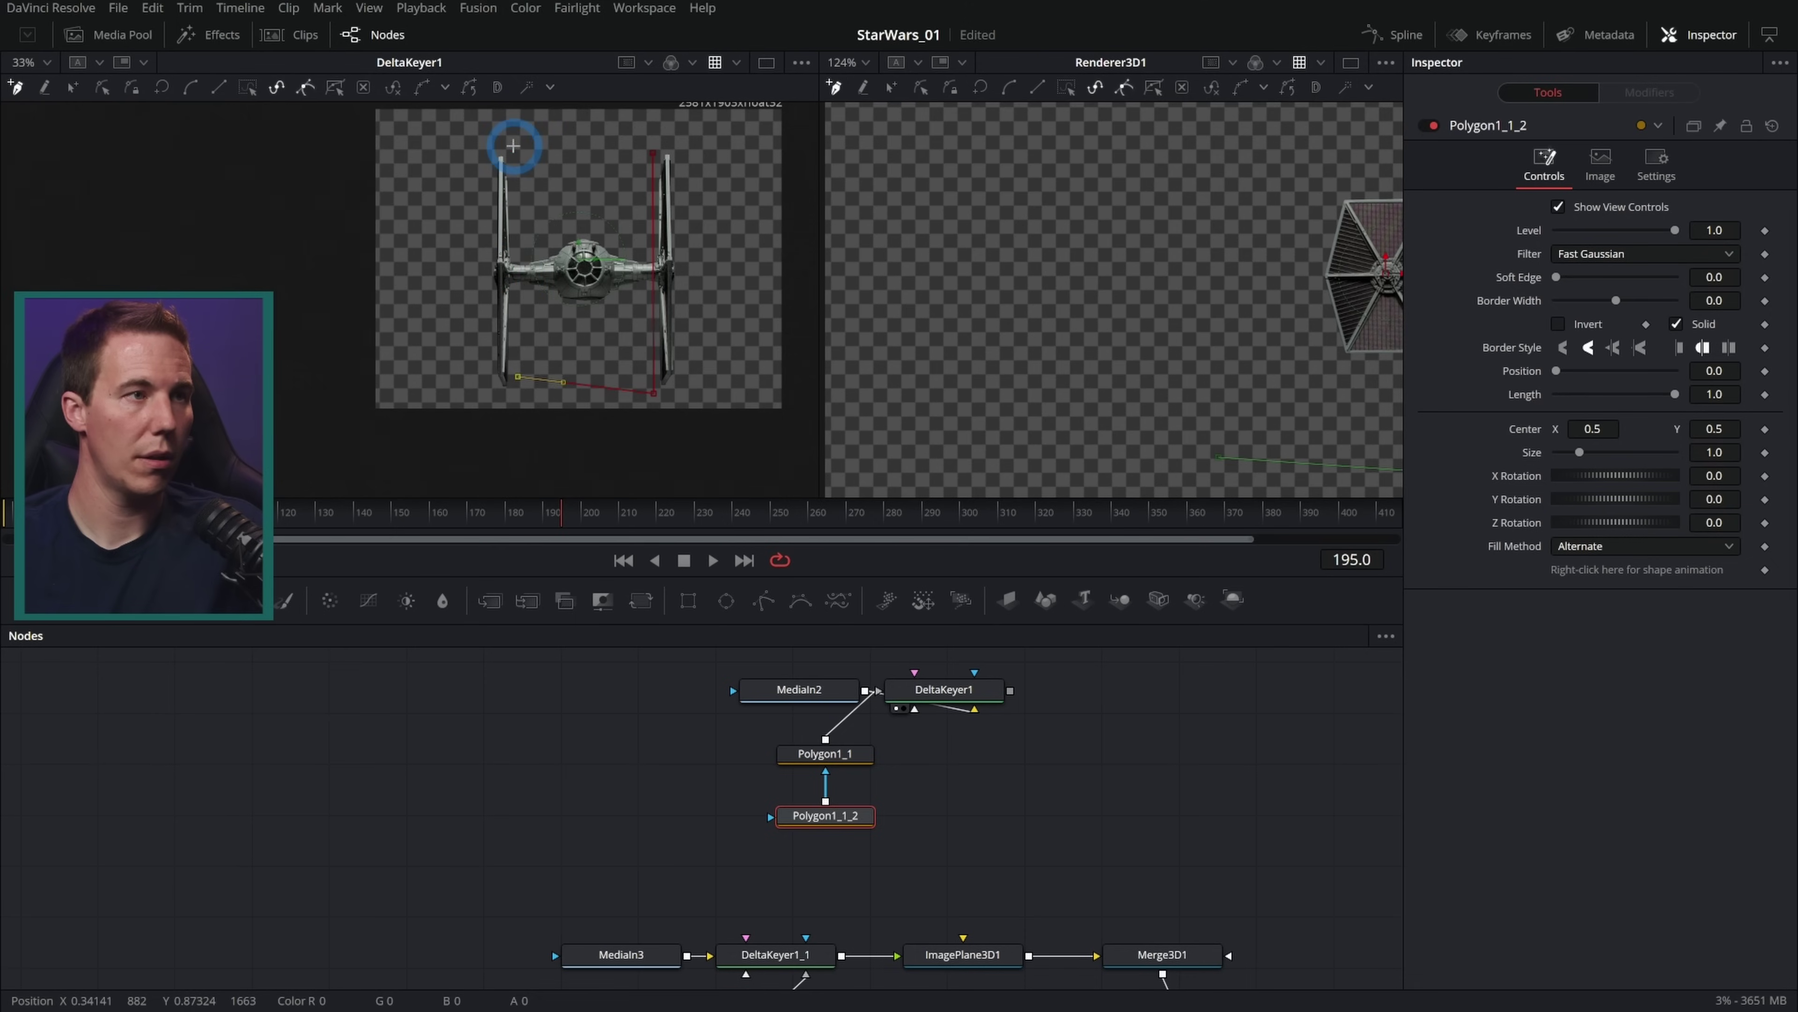
pyautogui.moveTo(647, 440); pyautogui.dragTo(743, 442)
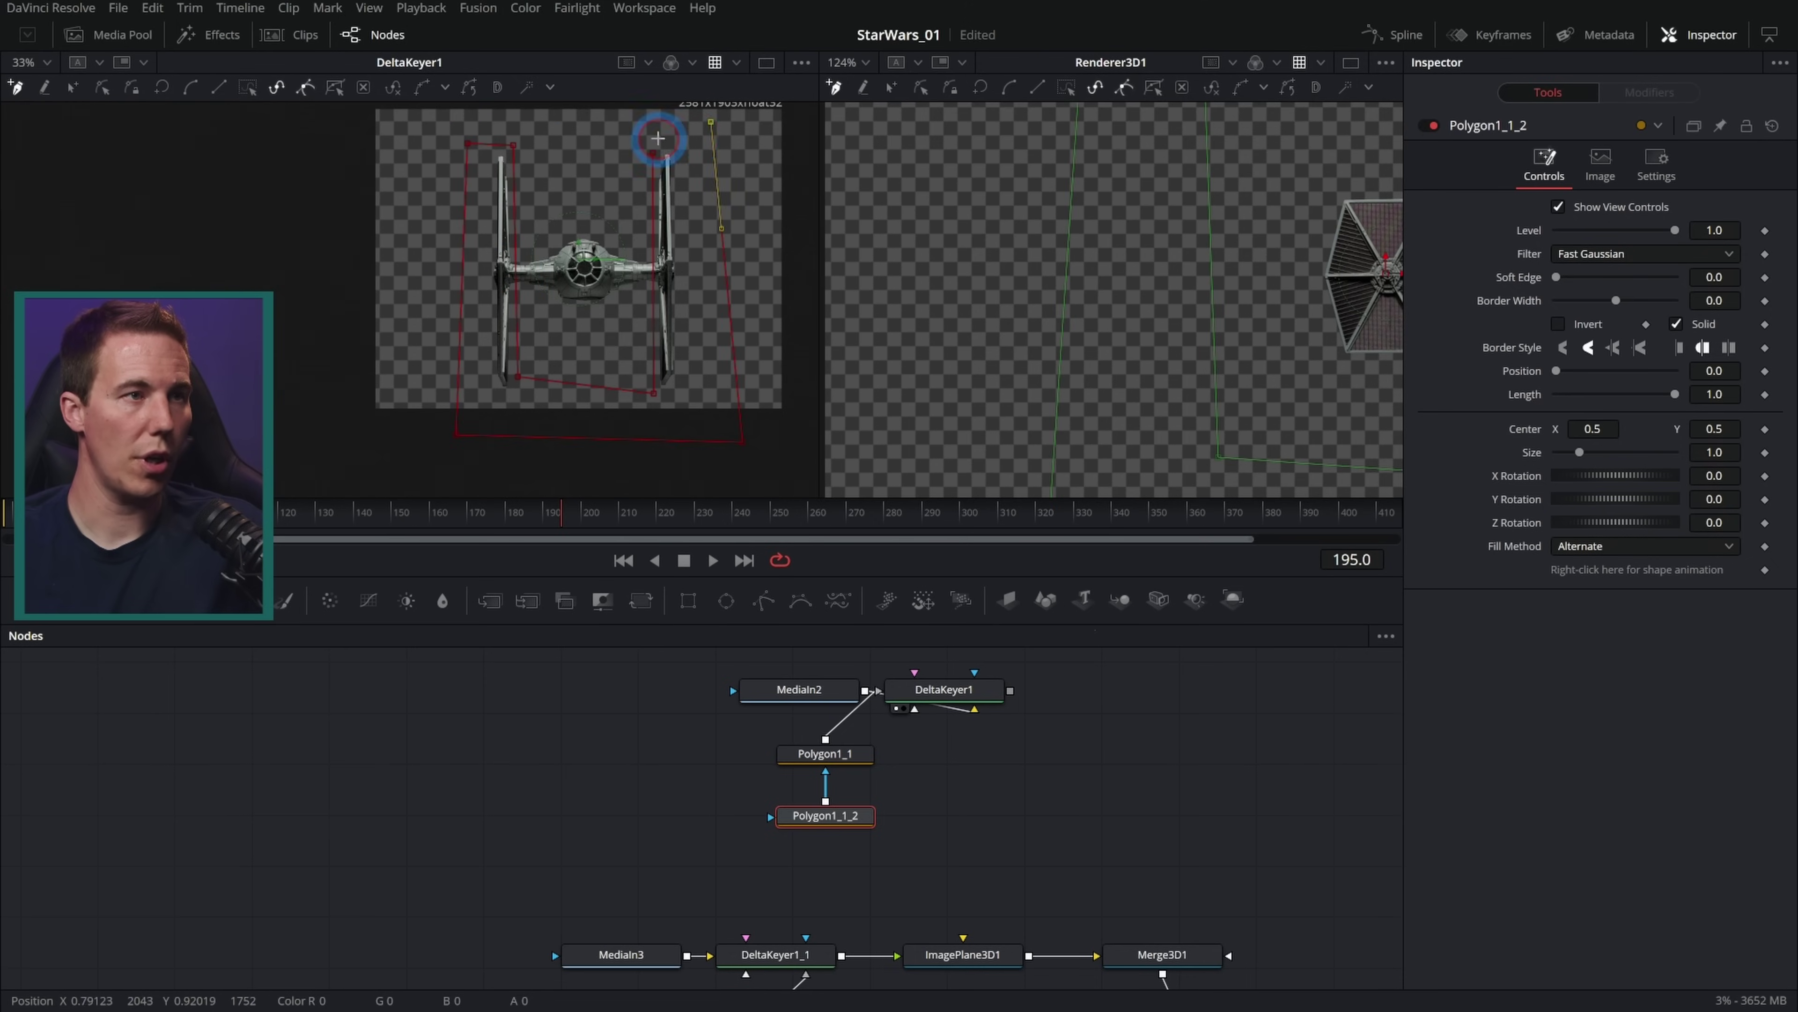
pyautogui.click(653, 153)
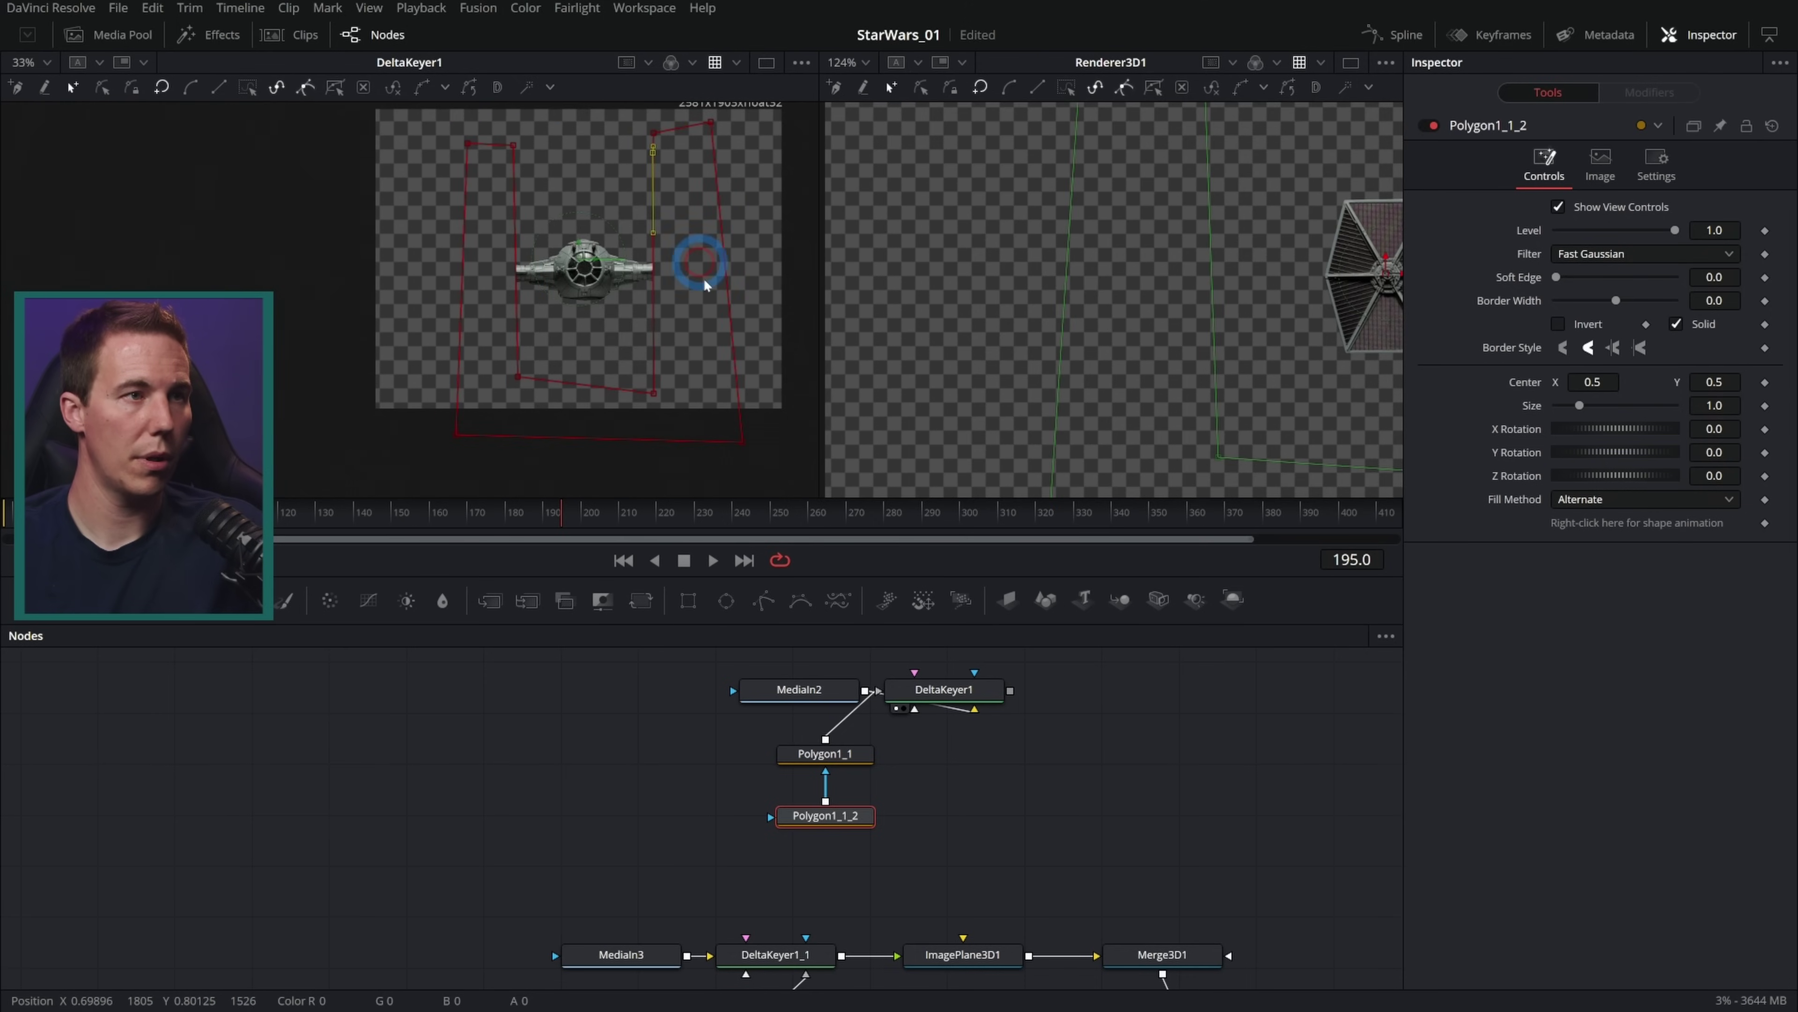
pyautogui.click(1118, 744)
pyautogui.scroll(2, 597, 286)
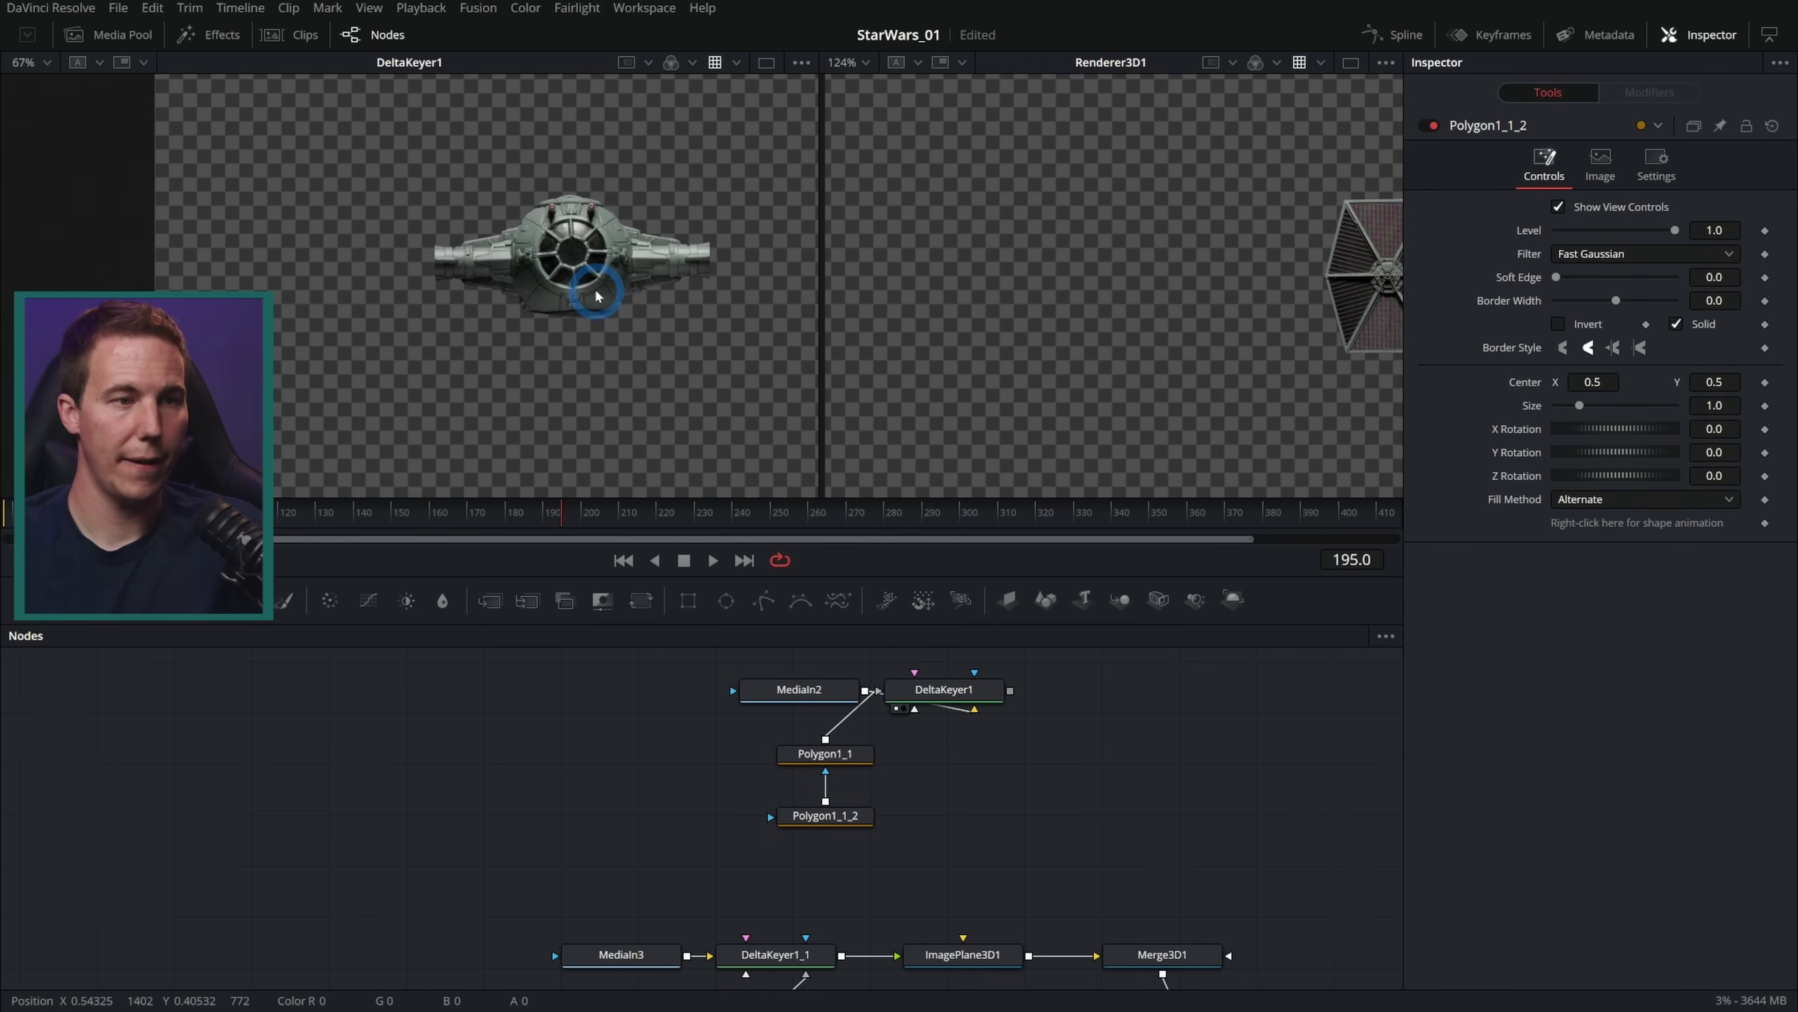
pyautogui.hscroll(5, 743, 743)
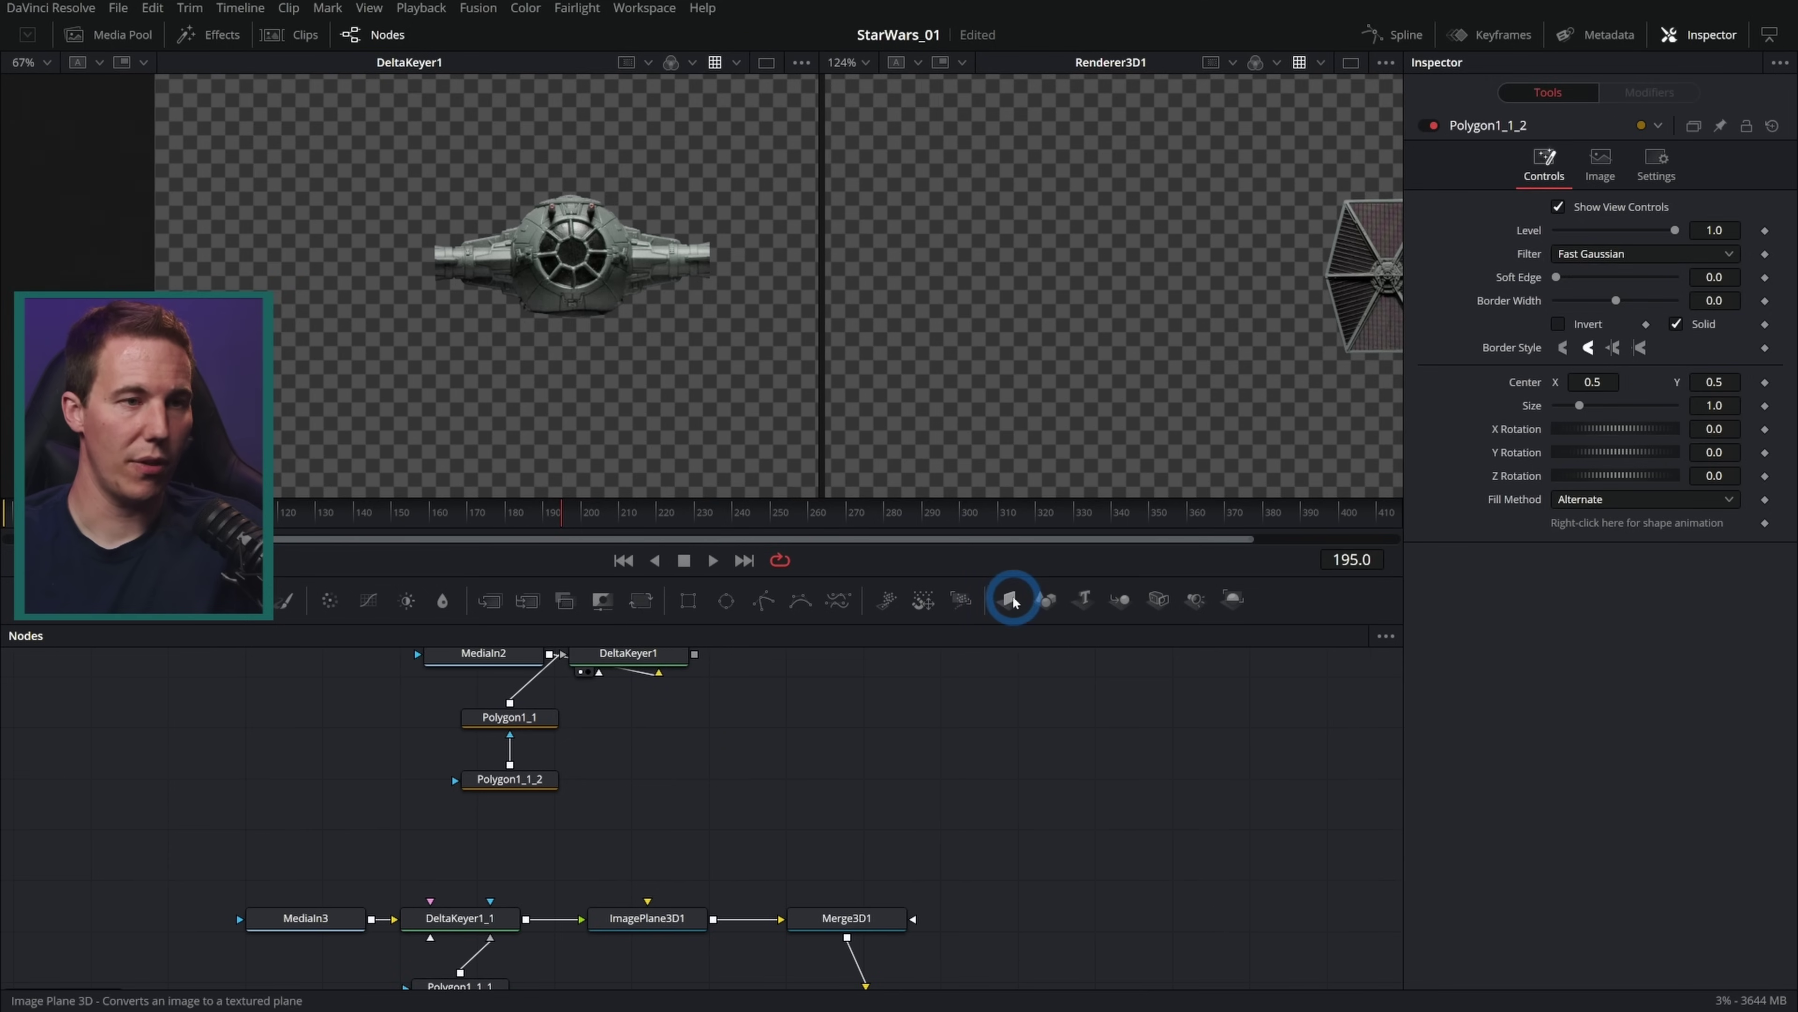
# Add ImagePlane3D2 fed by DeltaKeyer1's cockpit image into Merge3D1
pyautogui.moveTo(1012, 601); pyautogui.dragTo(791, 739)
pyautogui.moveTo(695, 653); pyautogui.dragTo(861, 918)
pyautogui.click(865, 923)
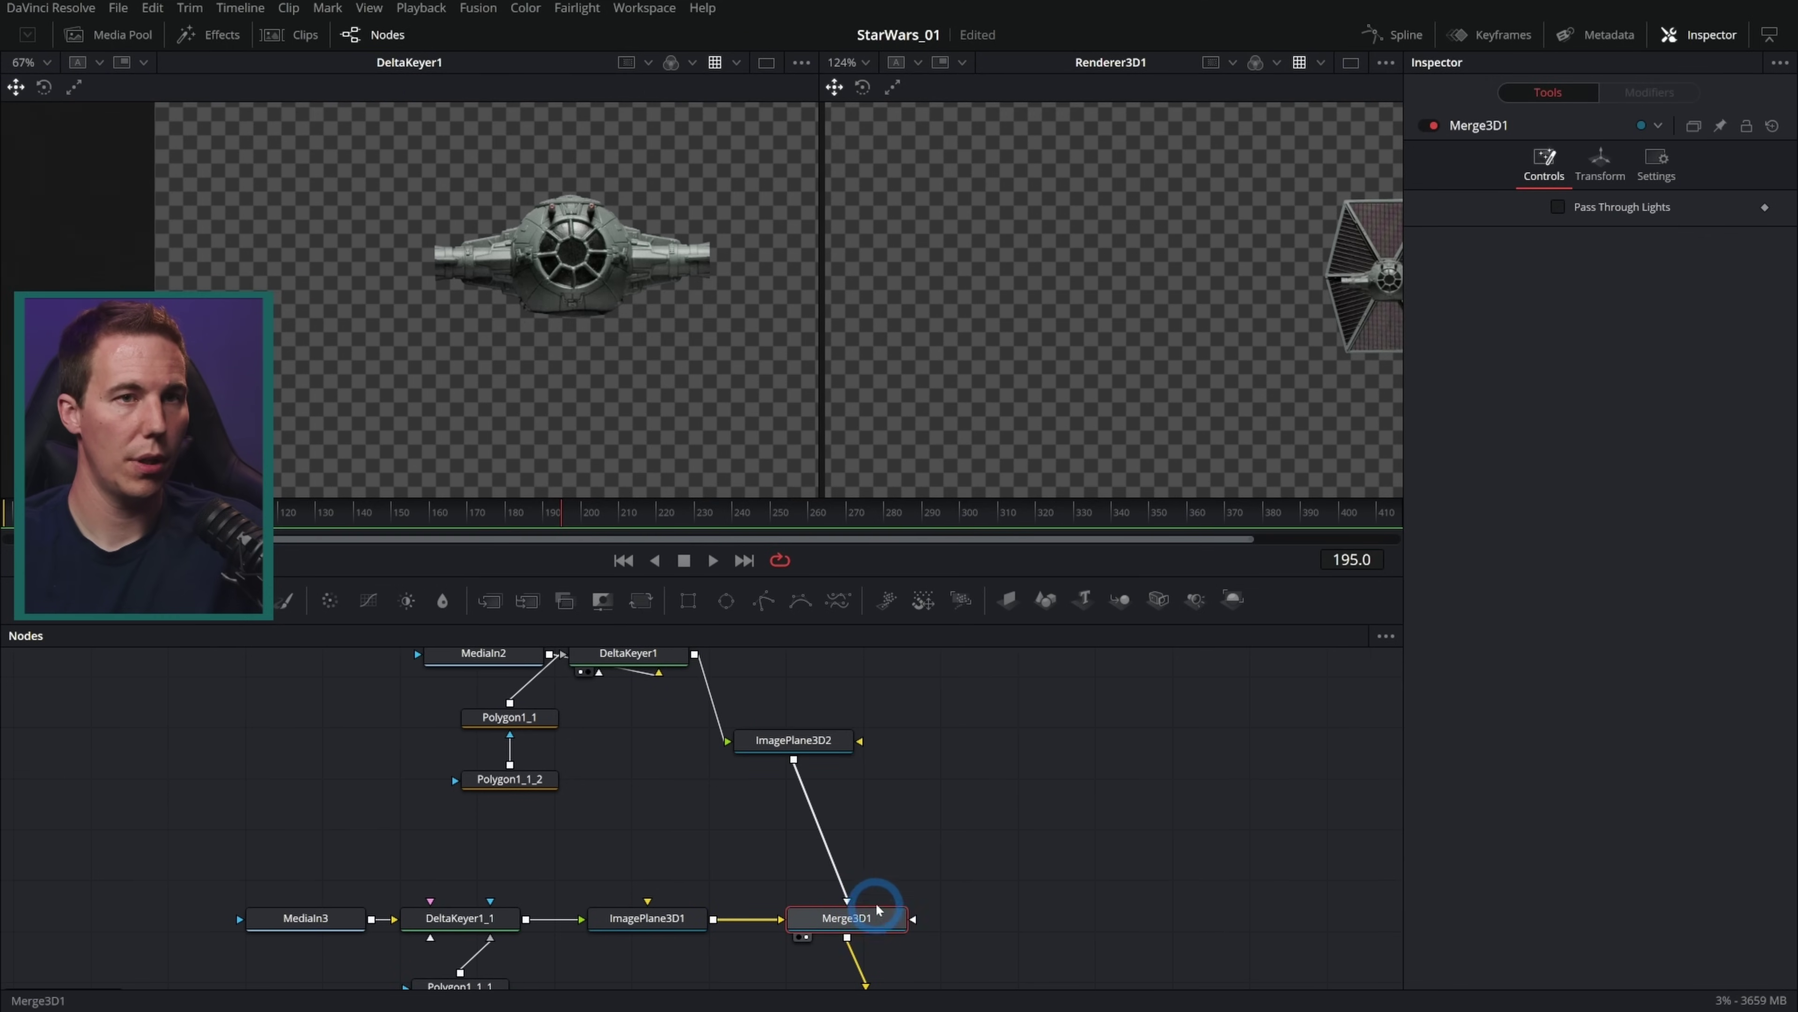
# Rotate the wing plane 90° on Y and slide it up against the cockpit
pyautogui.click(679, 347)
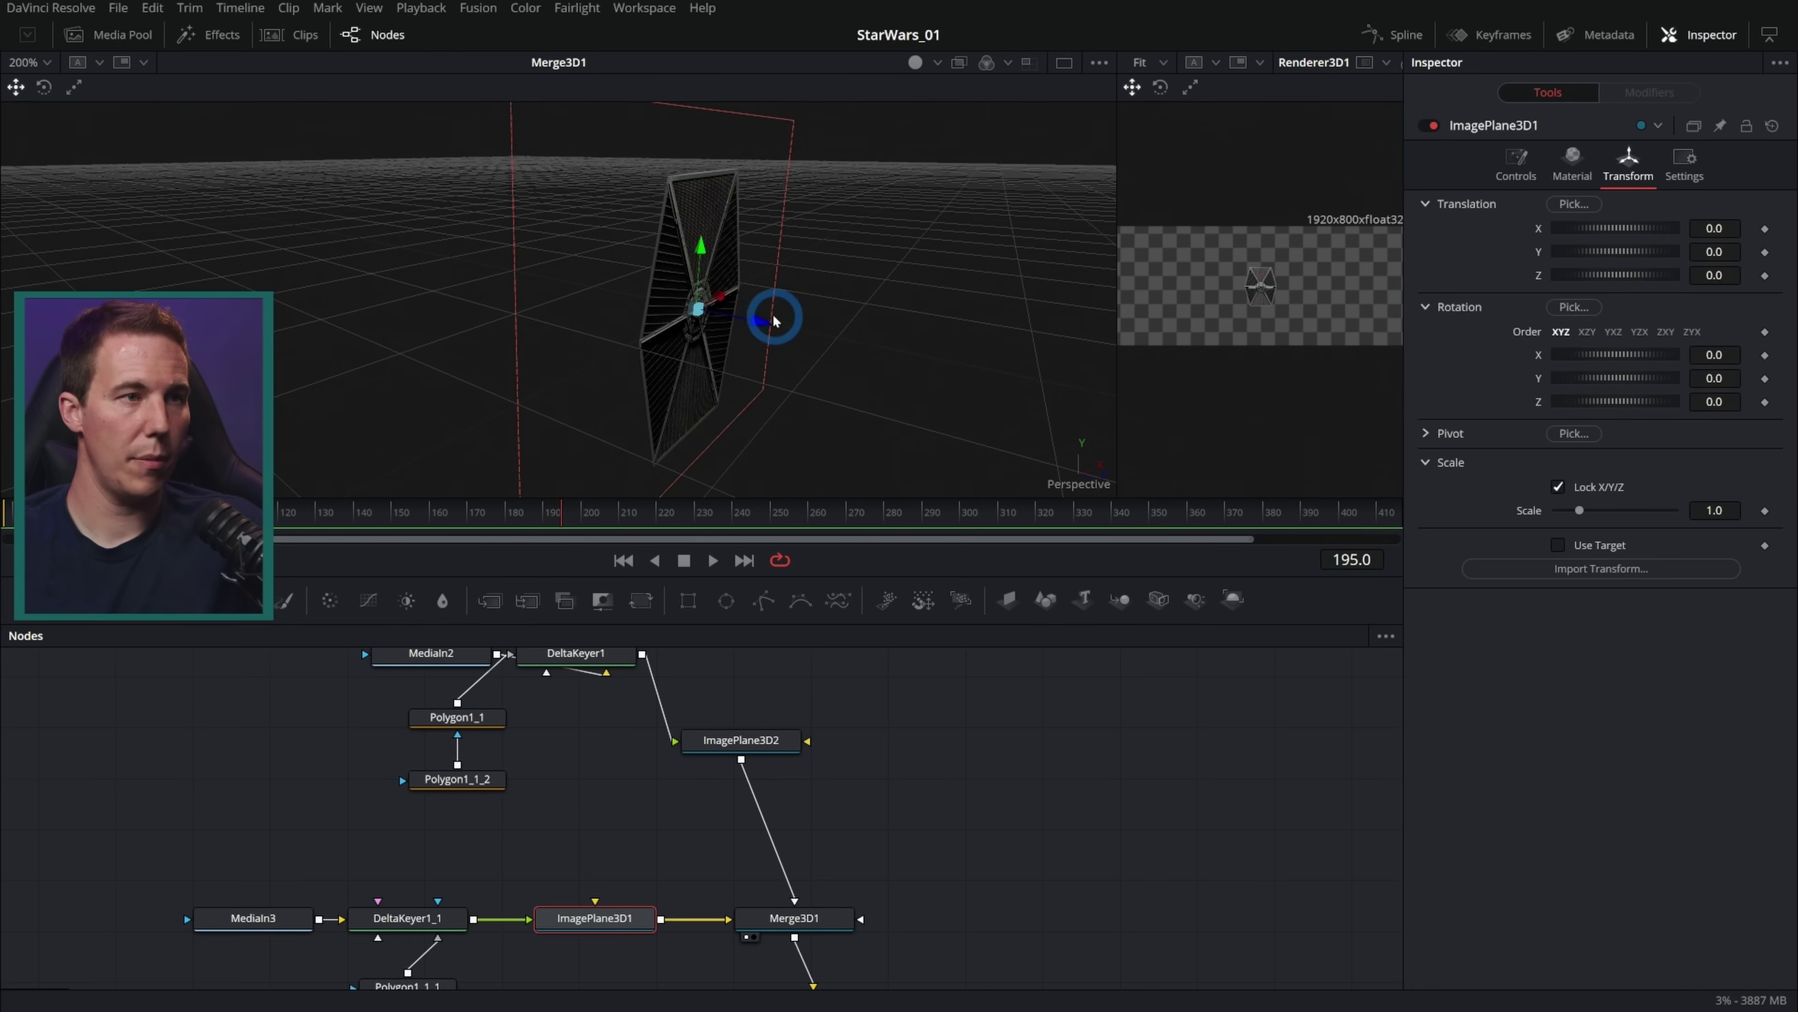
pyautogui.moveTo(774, 320); pyautogui.dragTo(794, 333)
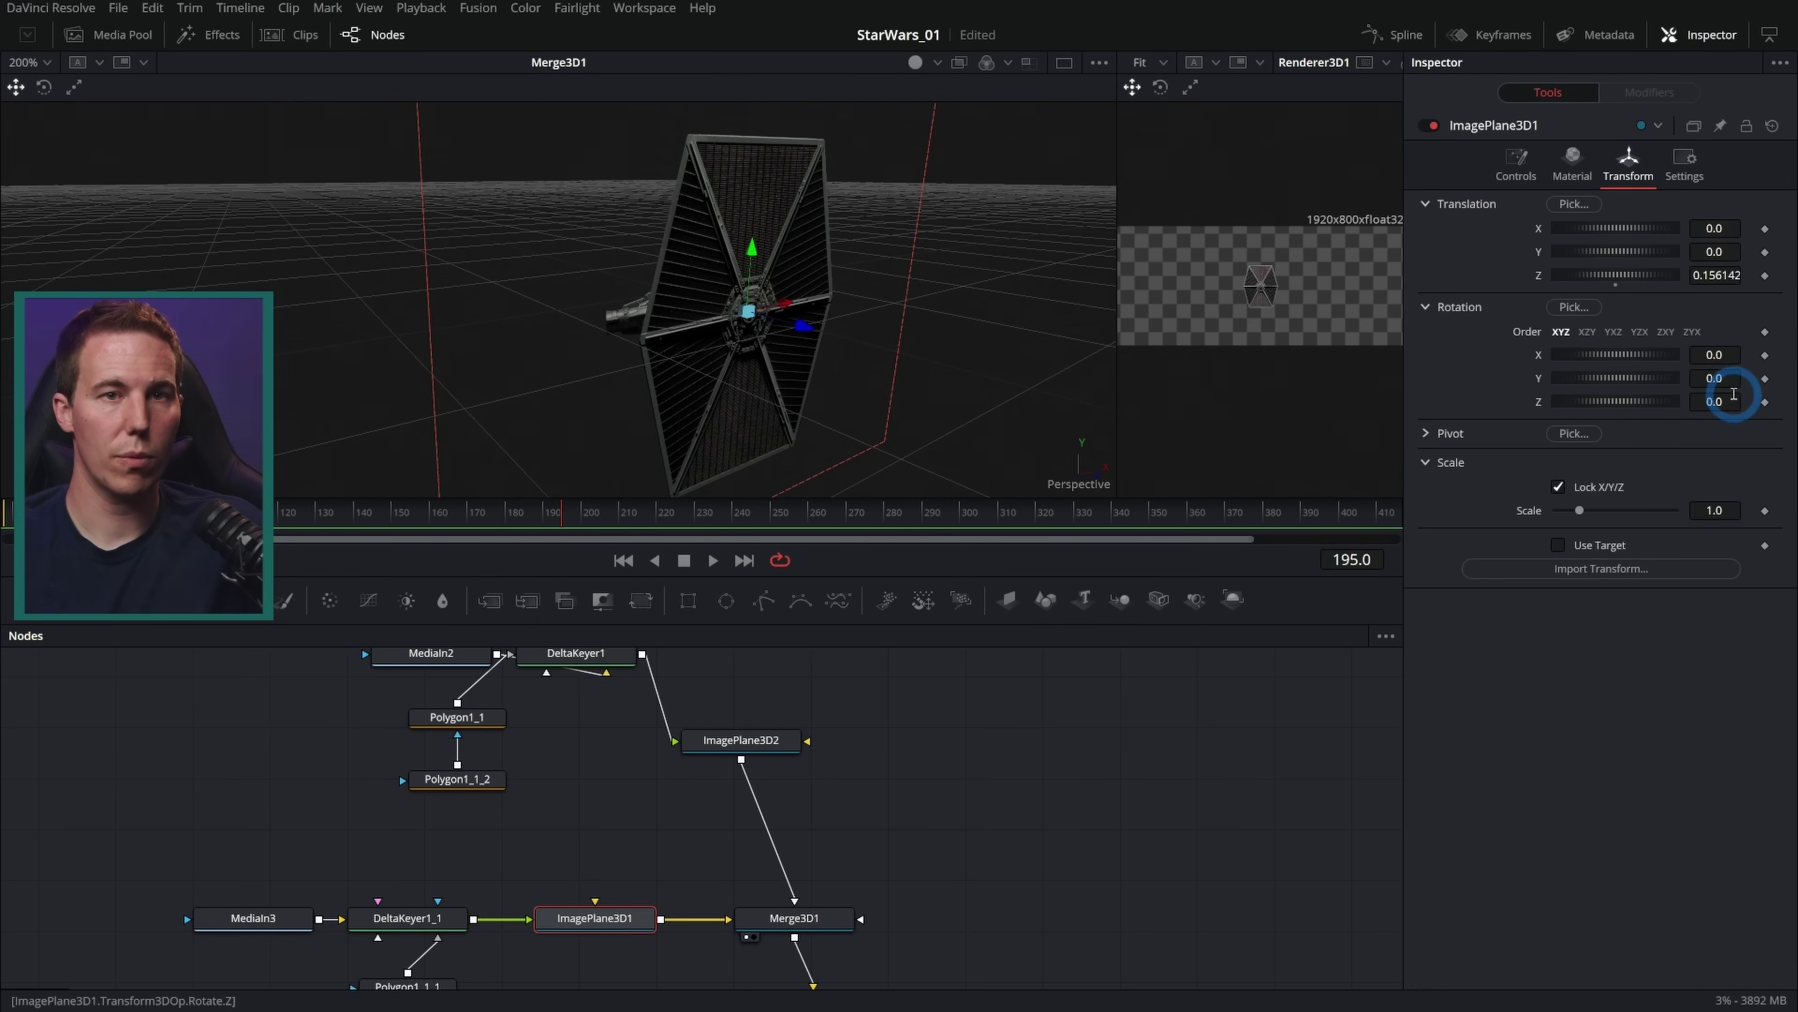
pyautogui.click(1725, 377)
pyautogui.write('90')
pyautogui.press('Tab')
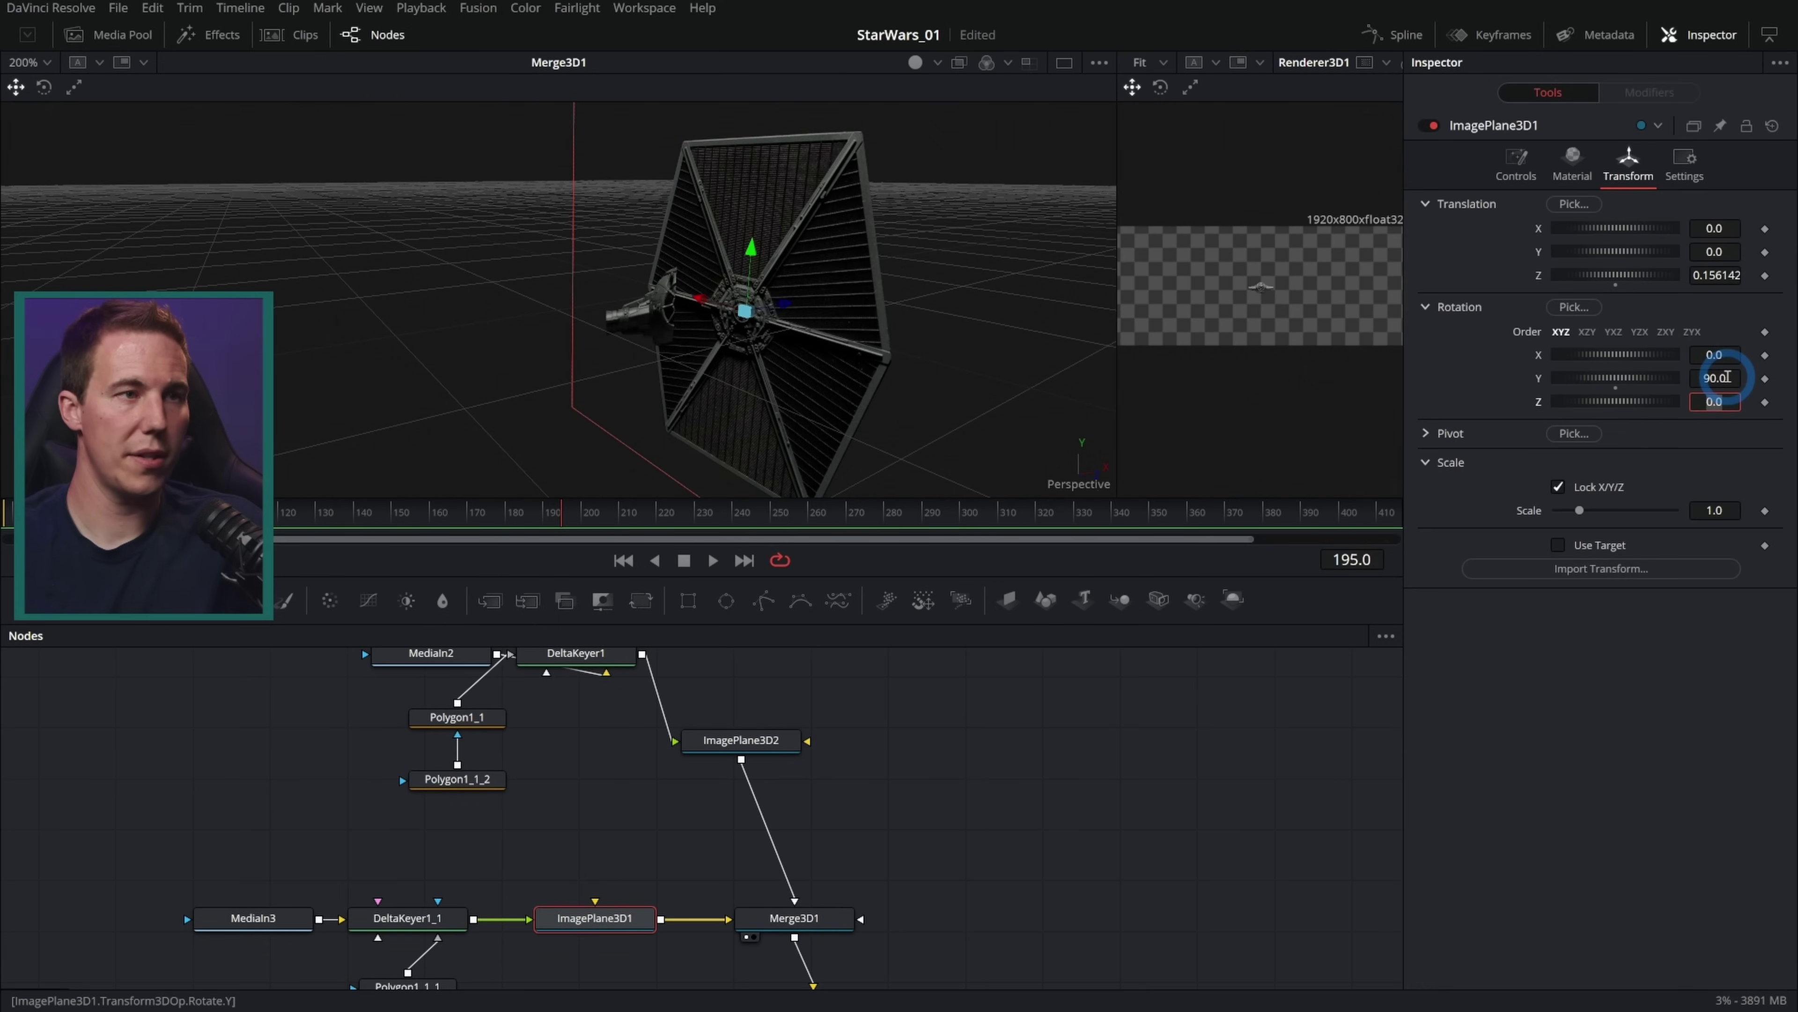
pyautogui.moveTo(777, 367); pyautogui.dragTo(818, 330)
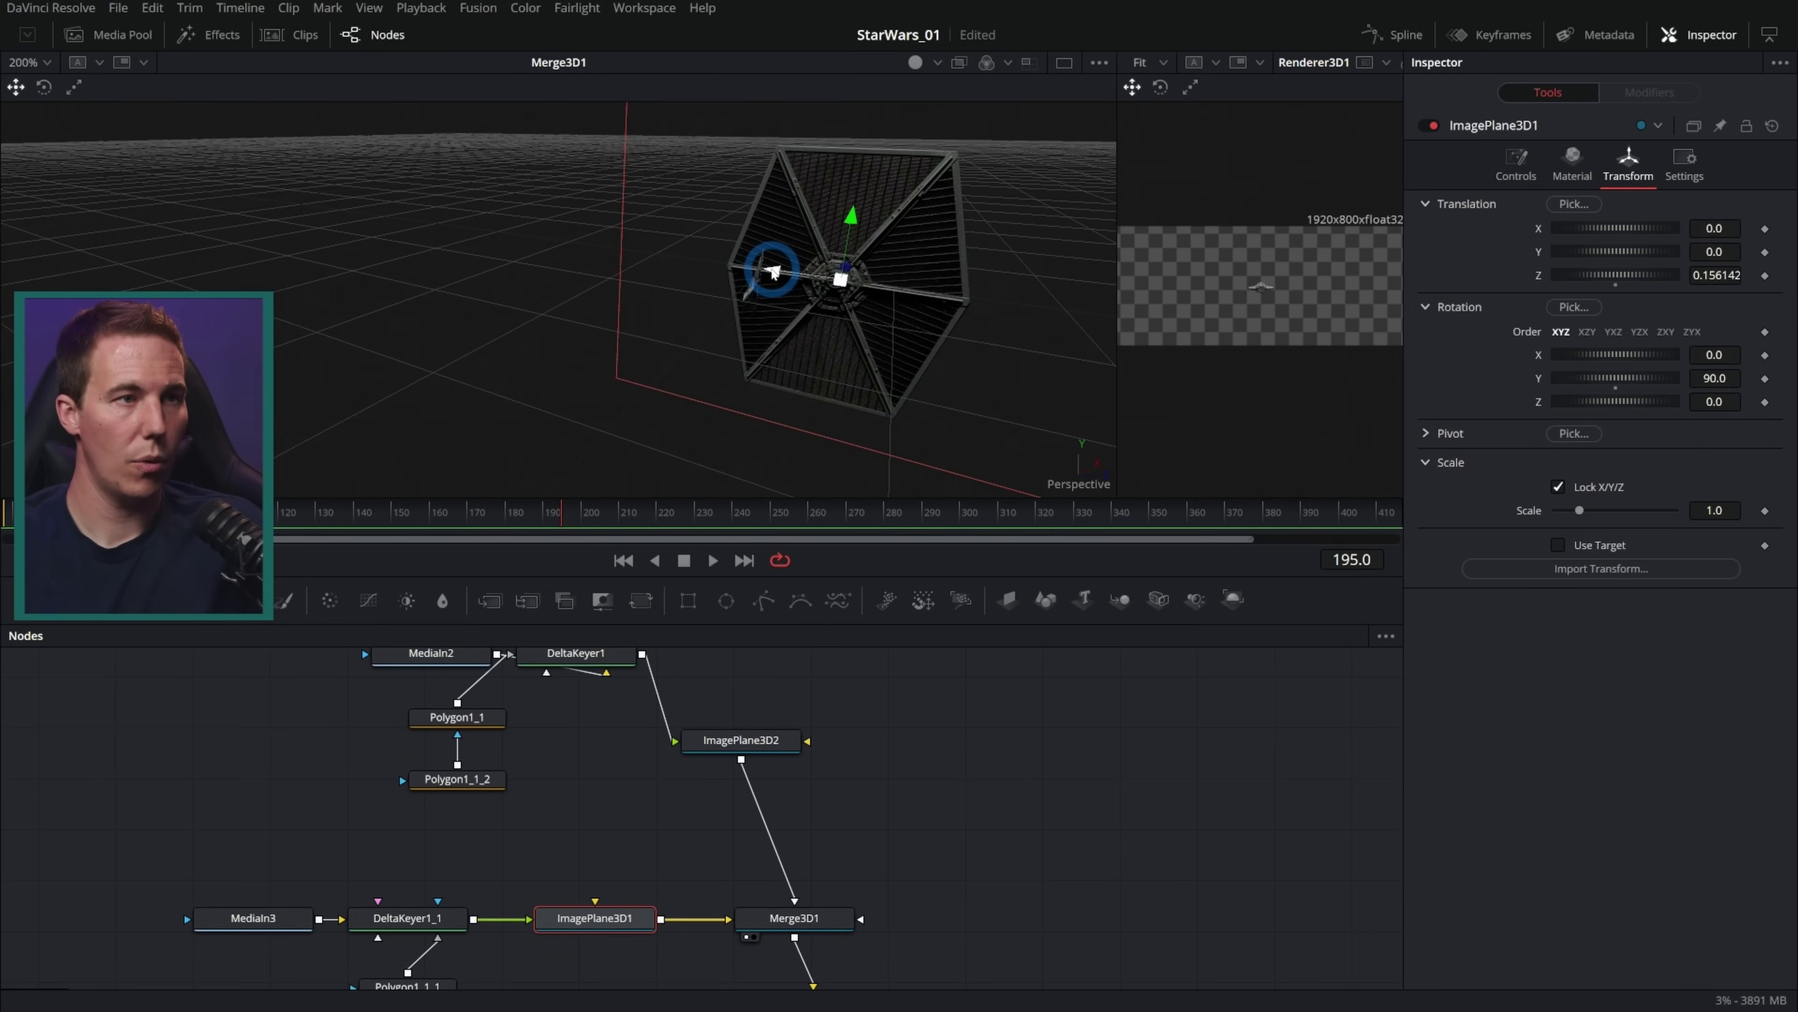
pyautogui.moveTo(772, 271); pyautogui.dragTo(906, 291)
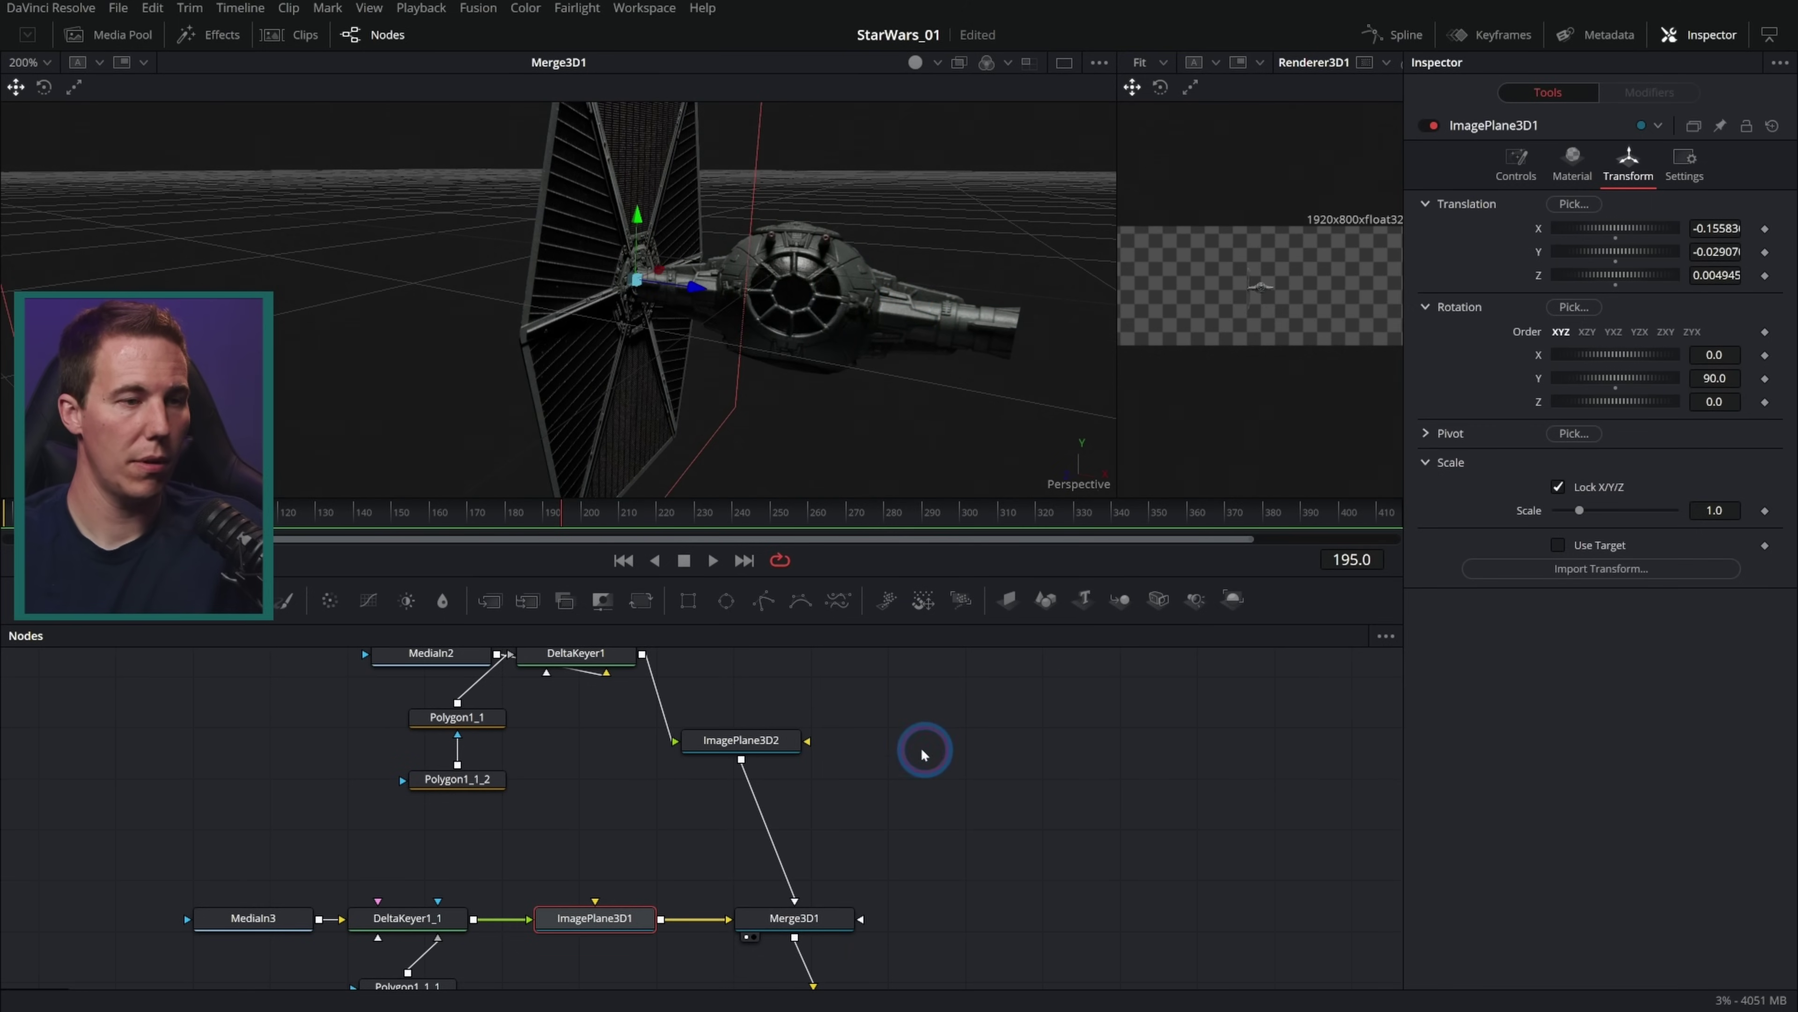
pyautogui.click(668, 863)
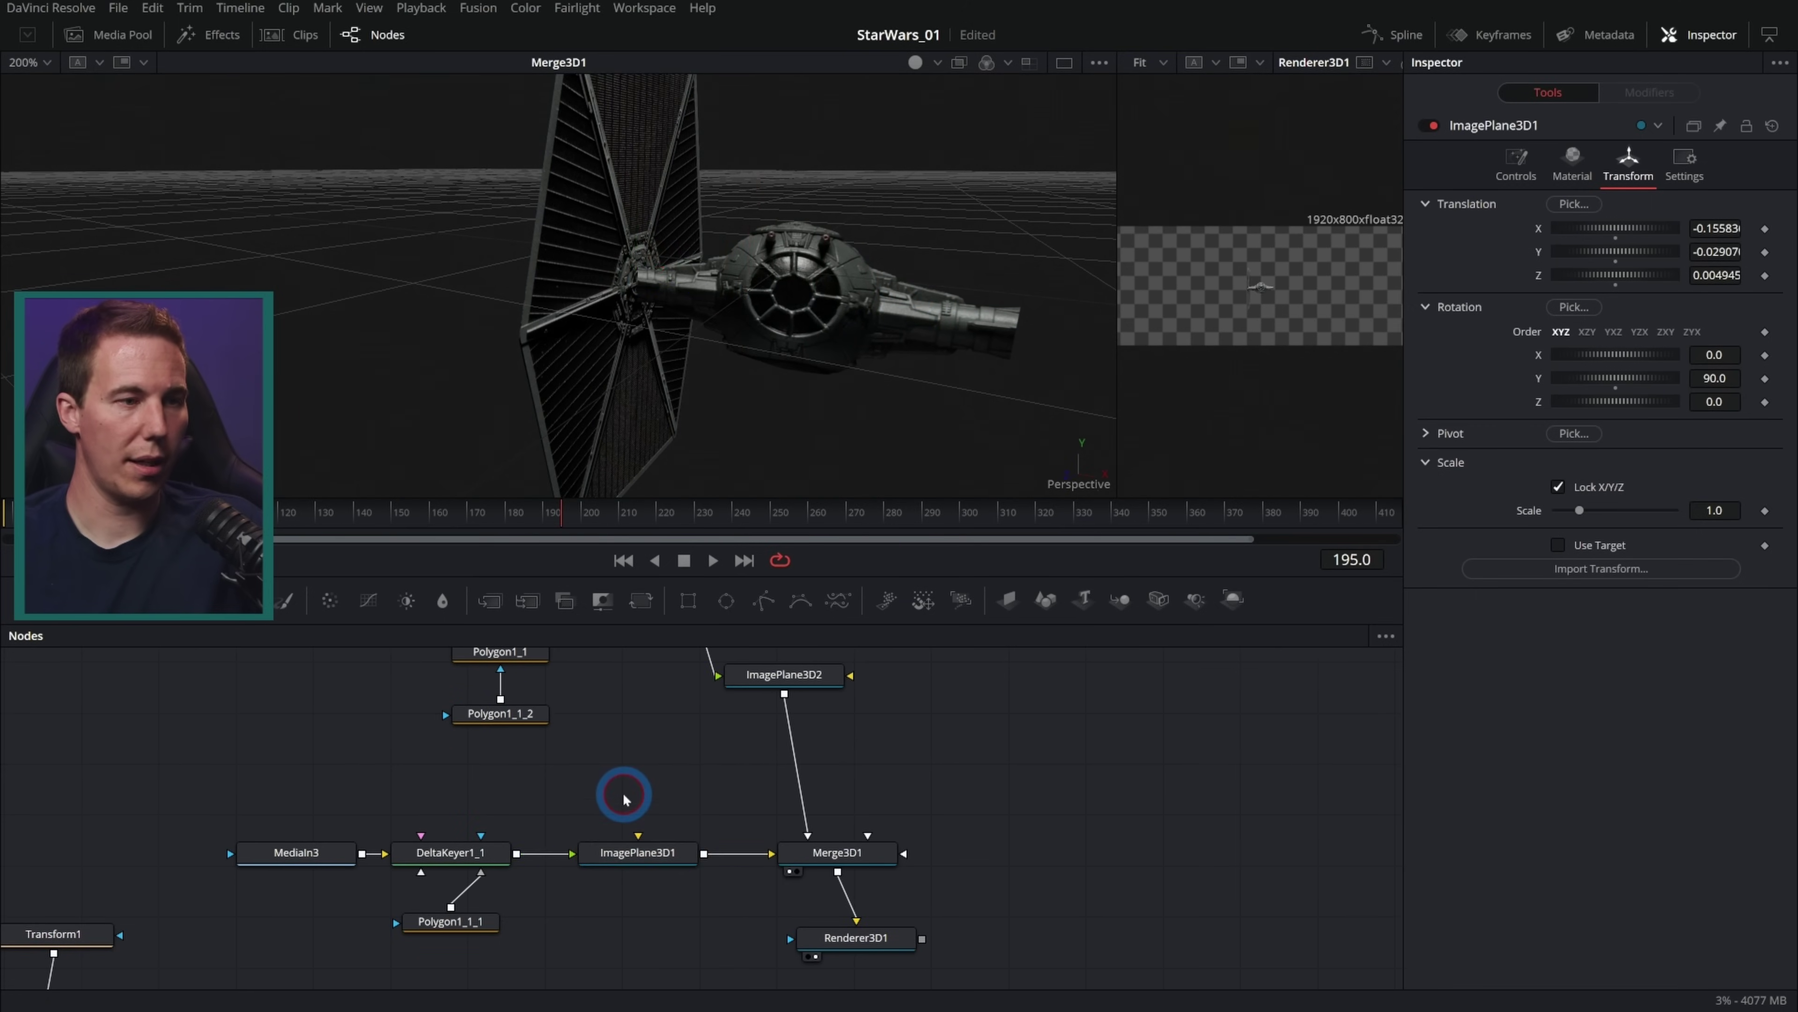
# Duplicate the wing plane as ImagePlane3D1_1, wire it into Merge3D1, and place it opposite
pyautogui.hotkey('ctrl', 'c')
pyautogui.hotkey('ctrl', 'v')
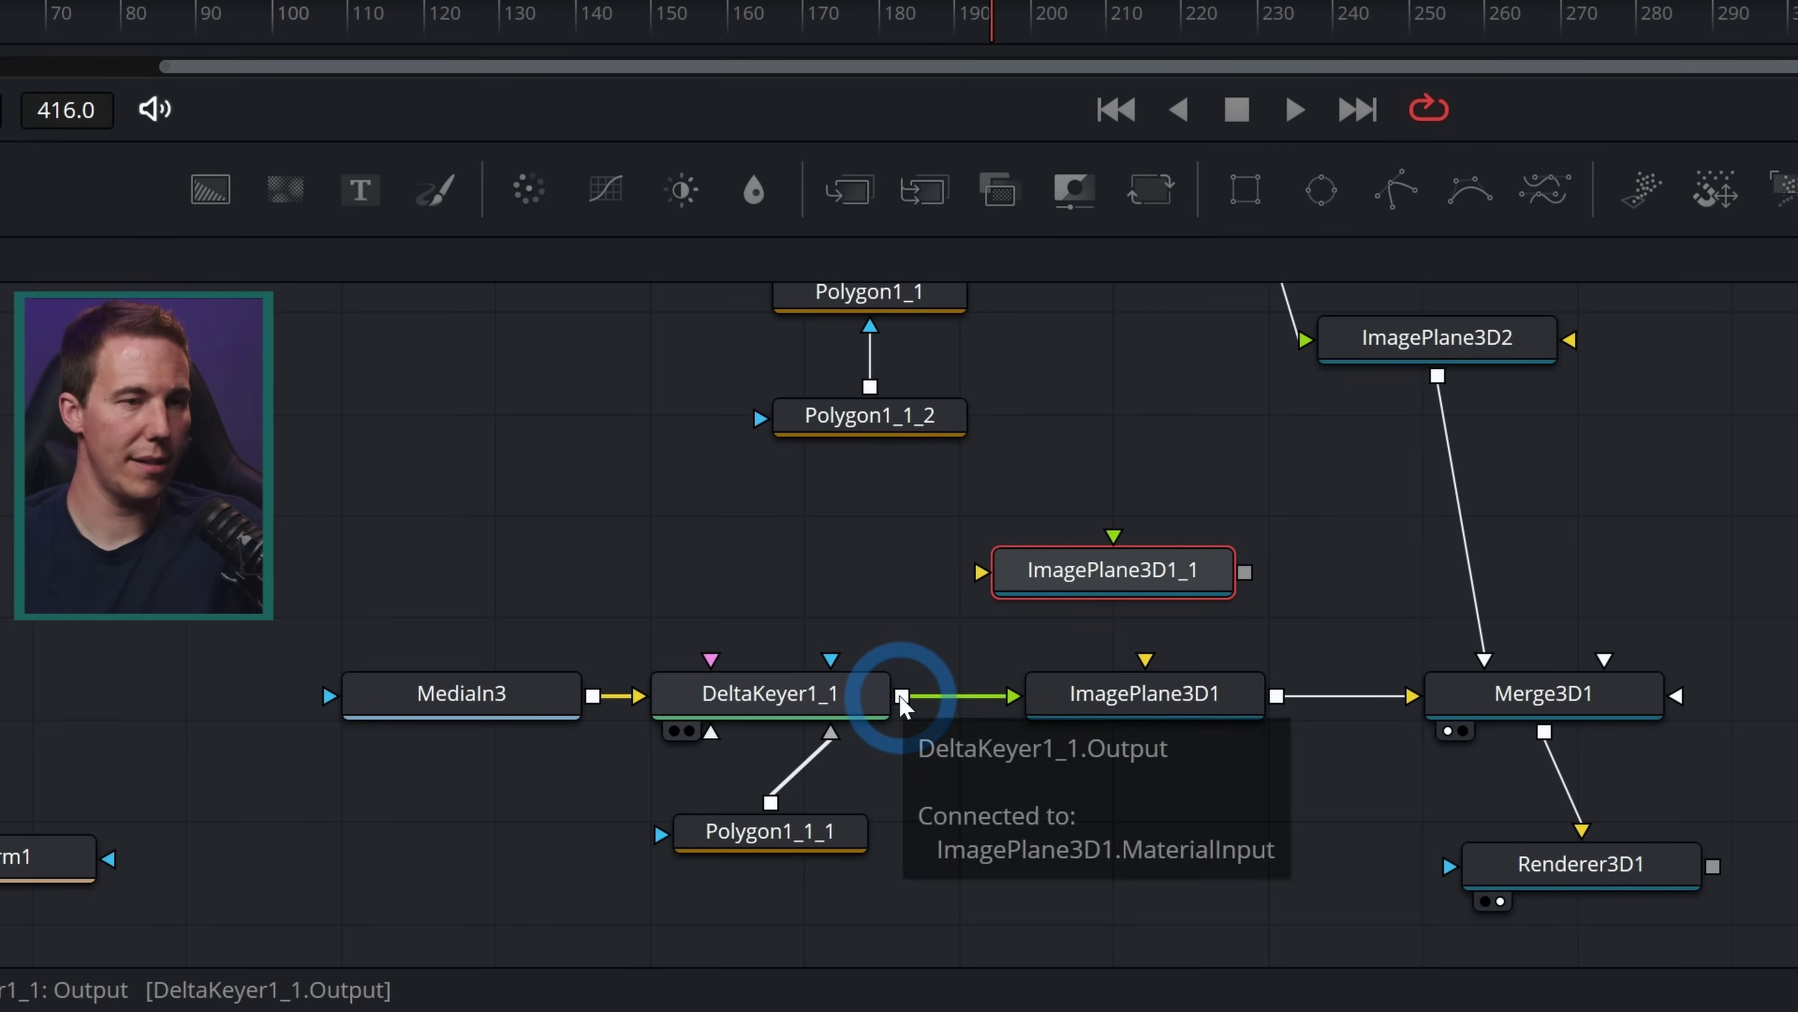
pyautogui.moveTo(902, 705); pyautogui.dragTo(1022, 577)
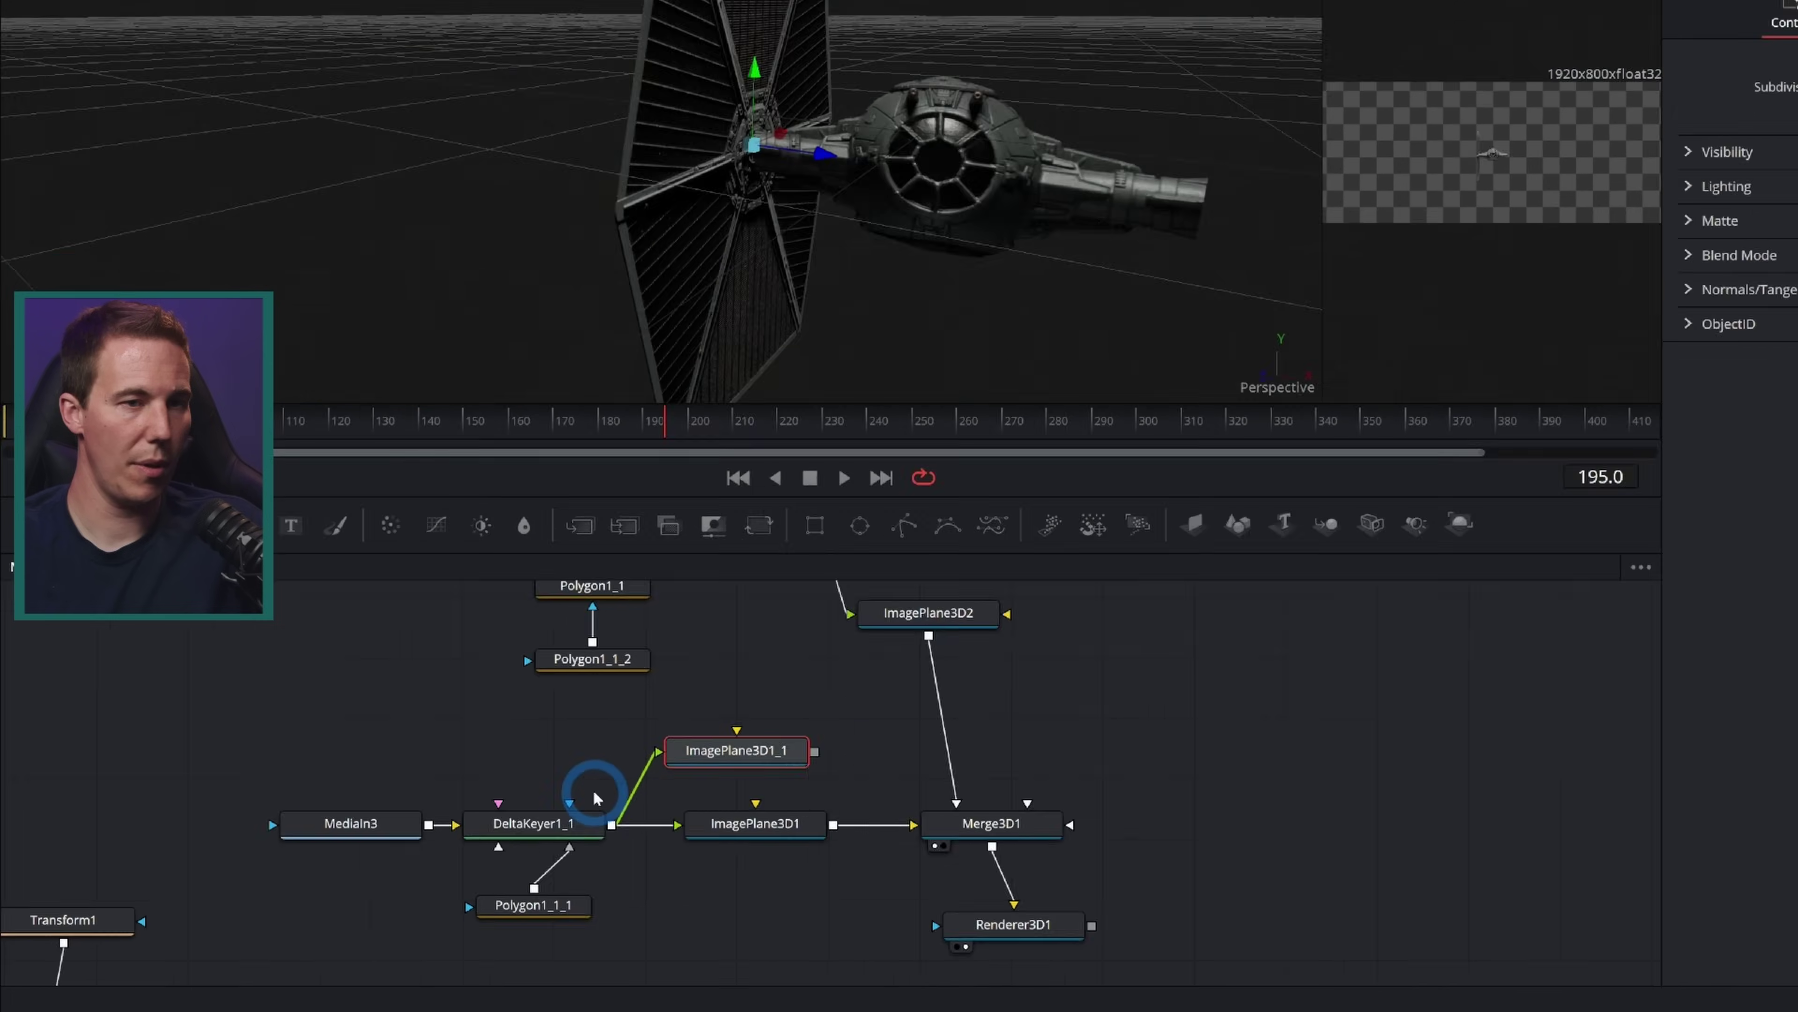
pyautogui.click(1213, 587)
pyautogui.moveTo(688, 792); pyautogui.dragTo(823, 857)
pyautogui.moveTo(697, 290); pyautogui.dragTo(1036, 402)
pyautogui.press('-')
pyautogui.moveTo(735, 354)
pyautogui.mouseDown()
pyautogui.moveTo(788, 352)
pyautogui.moveTo(743, 373)
pyautogui.moveTo(738, 315)
pyautogui.moveTo(716, 346)
pyautogui.moveTo(788, 319)
pyautogui.moveTo(830, 329)
pyautogui.moveTo(730, 320)
pyautogui.mouseUp()
# Select Merge3D1, undo the last change, and start inserting a tool after it
pyautogui.click(873, 866)
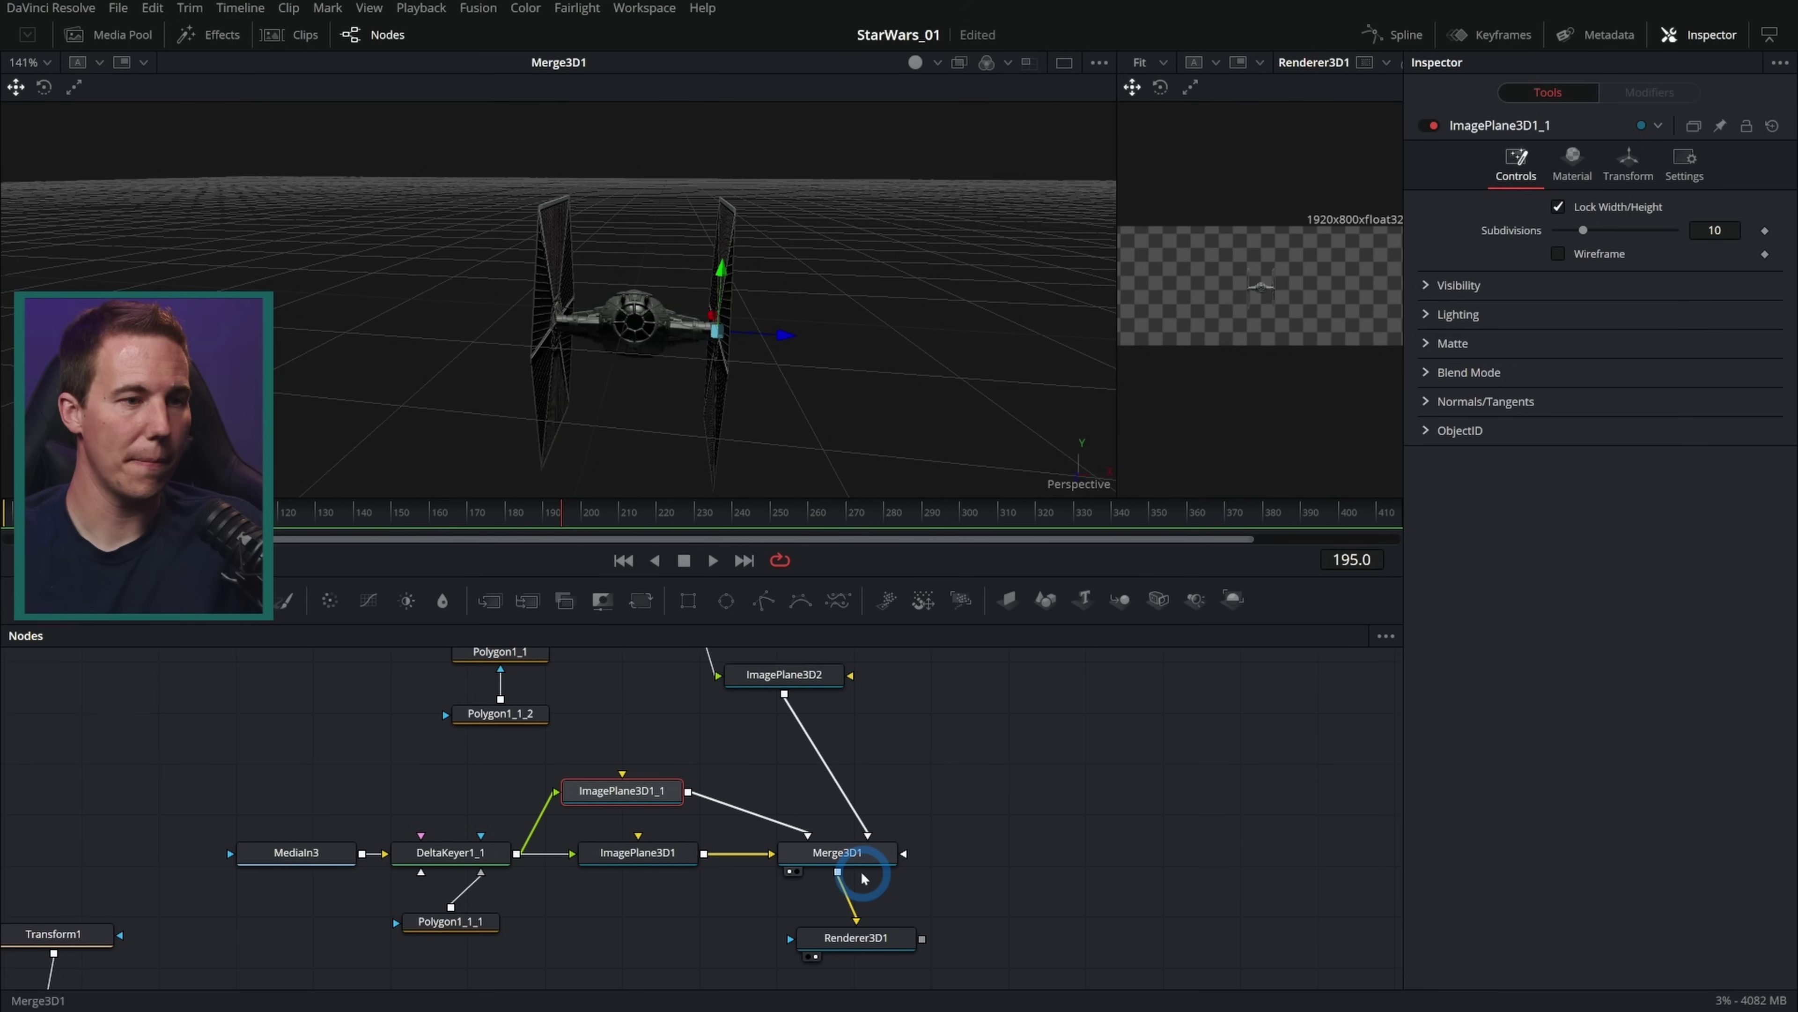
pyautogui.hotkey('ctrl', 'z')
pyautogui.hotkey('shift', 'space')
# Insert a Transform 3D node (xf) after Merge3D1 and view its result
pyautogui.write('delt')
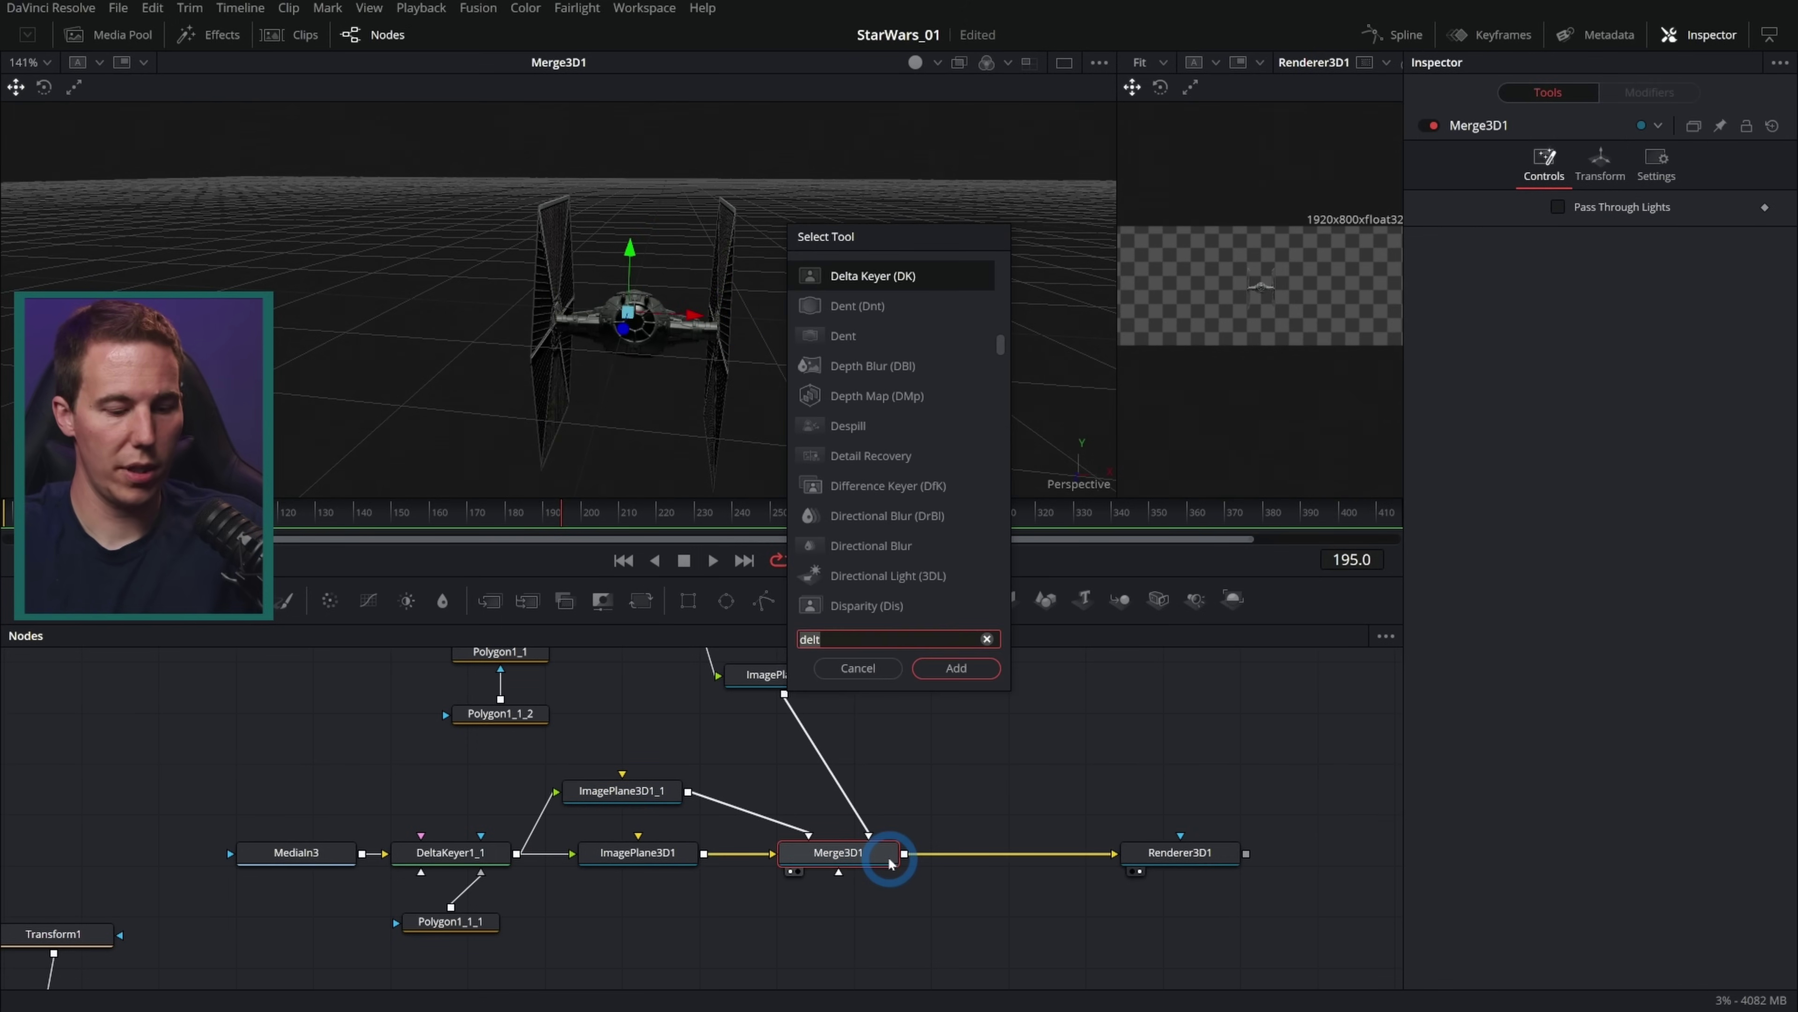
pyautogui.press('BackSpace')
pyautogui.press('BackSpace')
pyautogui.press('BackSpace')
pyautogui.press('BackSpace')
pyautogui.write('xf')
pyautogui.press('Return')
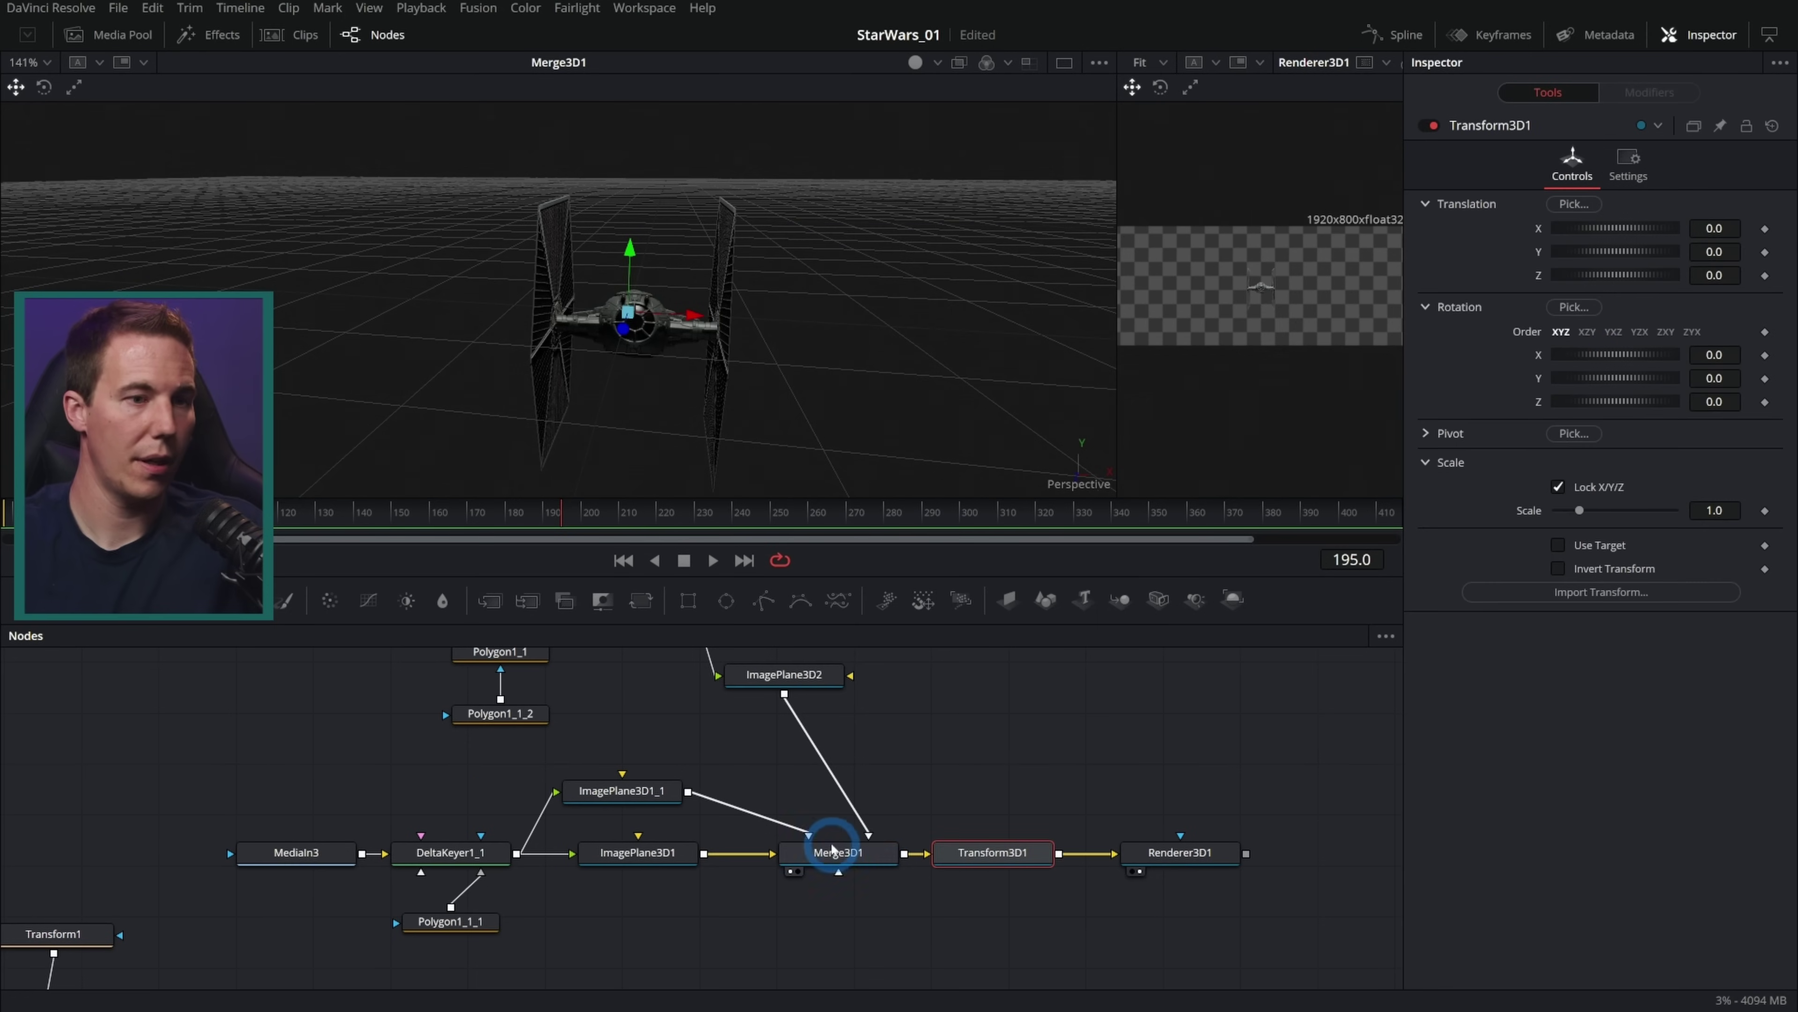
pyautogui.press('1')
# Spin the ship with the Rotation sliders, then reset X, Y and Z rotation to 0
pyautogui.moveTo(1626, 378)
pyautogui.mouseDown()
pyautogui.moveTo(1557, 378)
pyautogui.moveTo(1654, 367)
pyautogui.moveTo(1606, 373)
pyautogui.moveTo(1650, 373)
pyautogui.moveTo(1627, 374)
pyautogui.mouseUp()
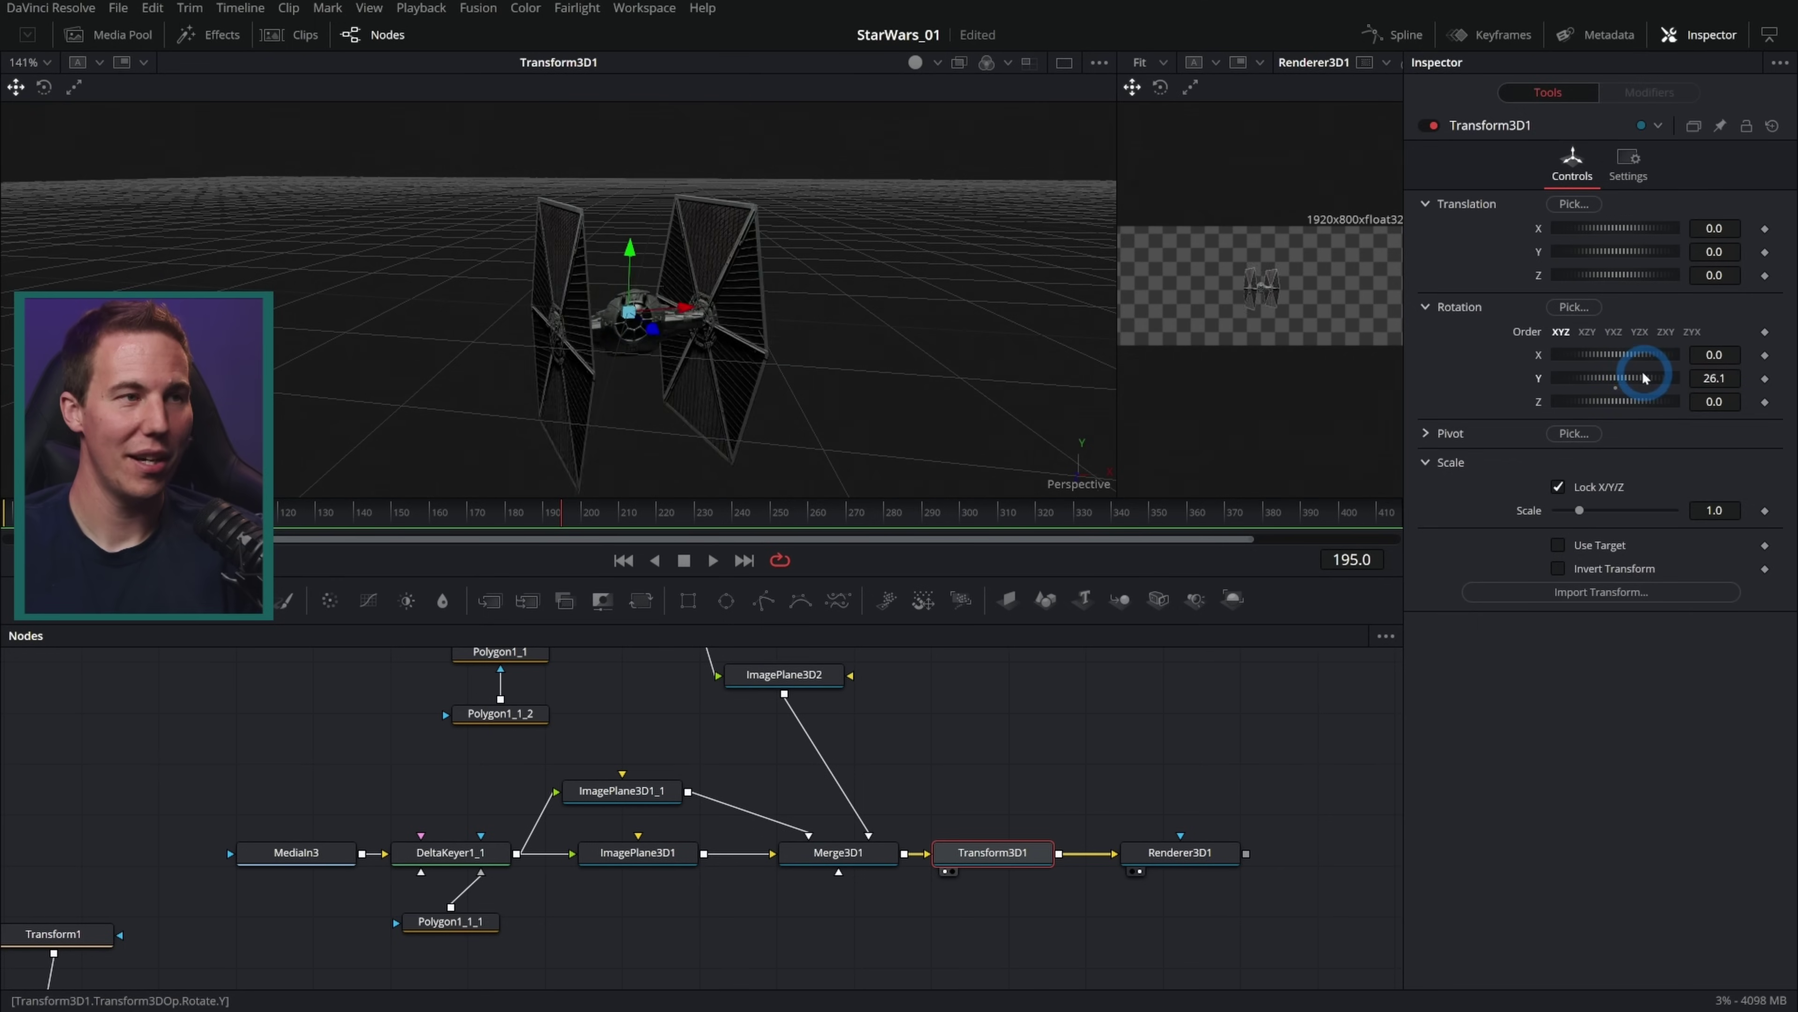
pyautogui.moveTo(1644, 378)
pyautogui.mouseDown()
pyautogui.moveTo(1625, 376)
pyautogui.moveTo(1646, 401)
pyautogui.moveTo(1626, 402)
pyautogui.moveTo(1666, 353)
pyautogui.moveTo(1626, 364)
pyautogui.moveTo(1660, 361)
pyautogui.mouseUp()
pyautogui.doubleClick(1533, 379)
pyautogui.doubleClick(1538, 354)
pyautogui.doubleClick(1539, 401)
pyautogui.click(1111, 389)
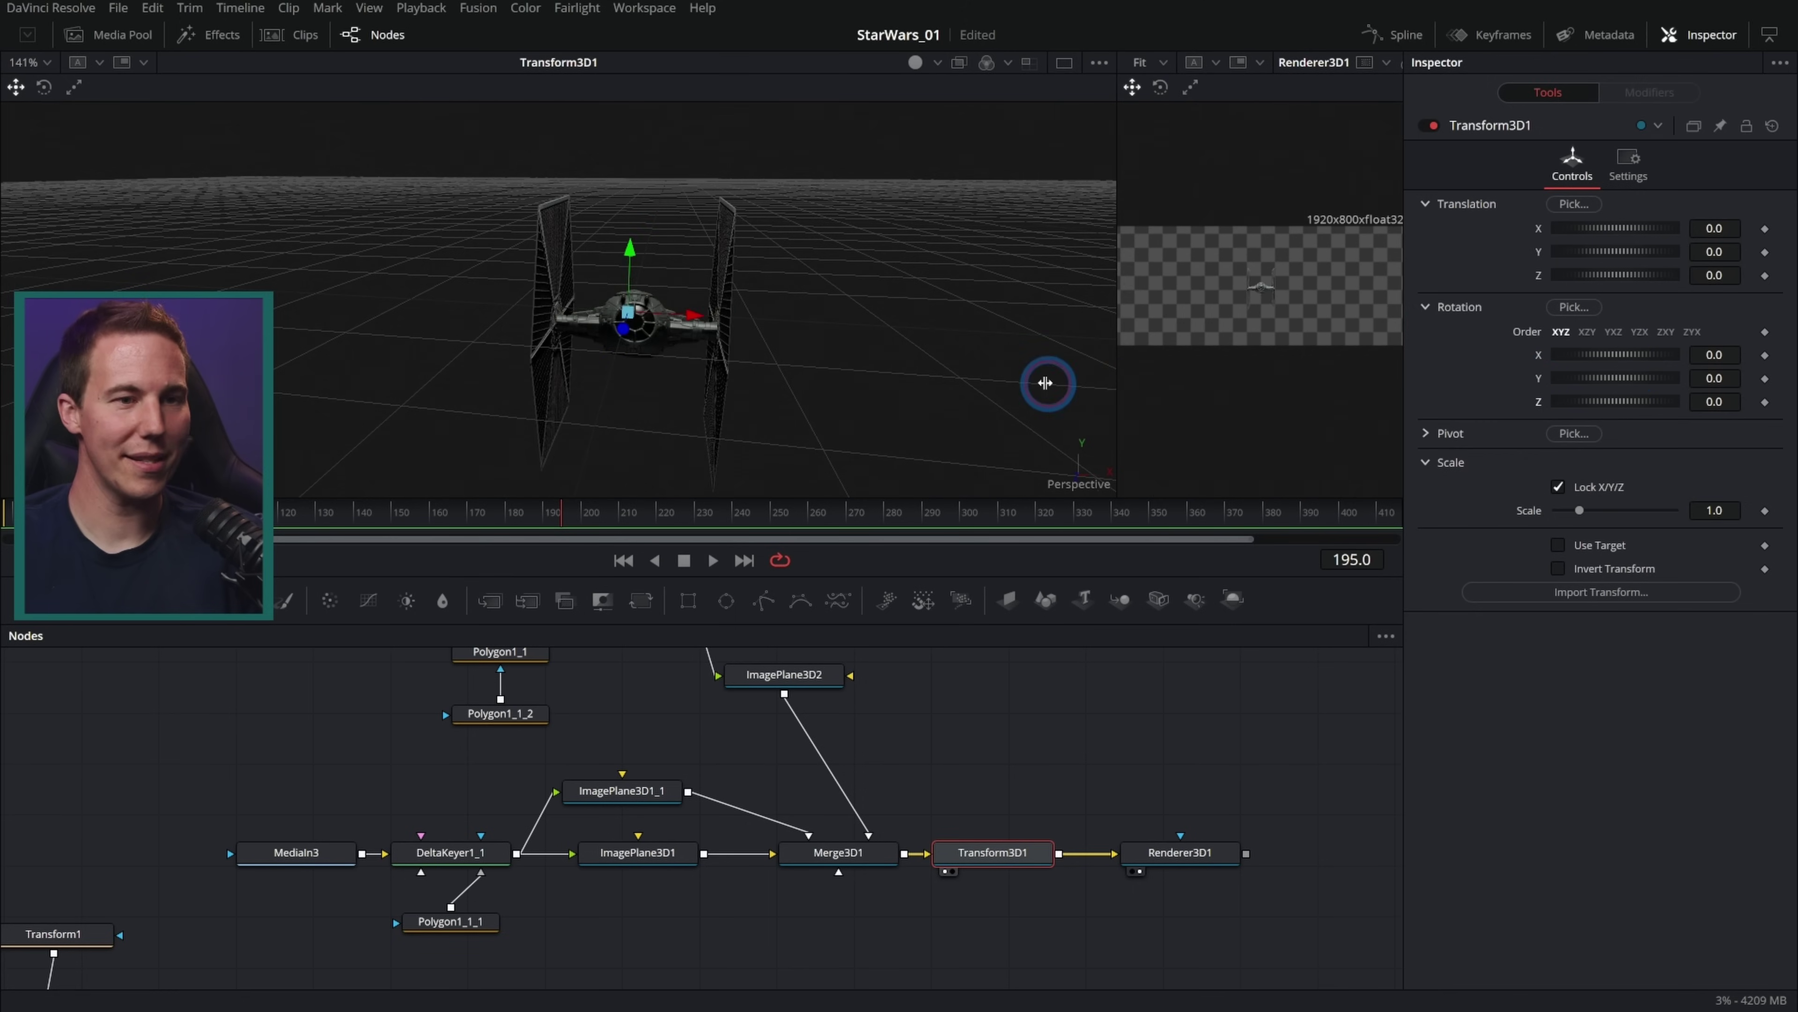
pyautogui.moveTo(1046, 383); pyautogui.dragTo(697, 383)
# Composite Renderer3D1 over the forest footage via Merge2, deleting Merge1 and Transform1
pyautogui.moveTo(1219, 803); pyautogui.dragTo(1092, 714)
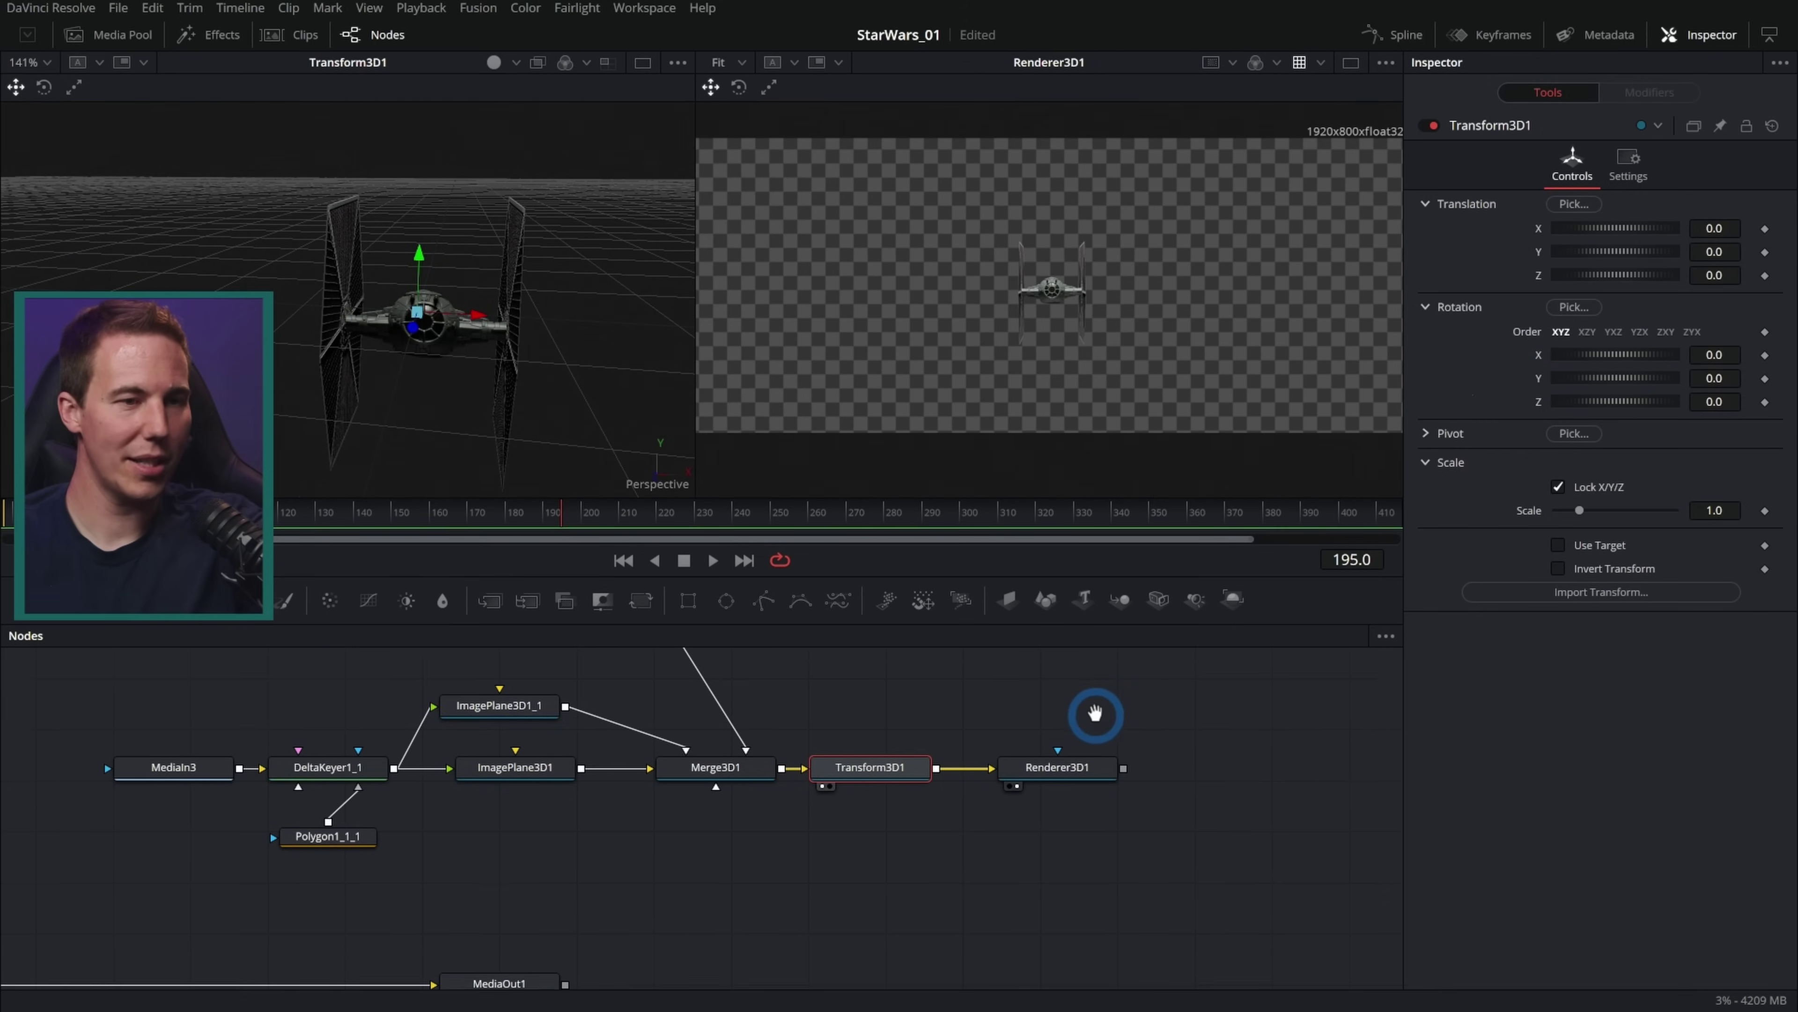
pyautogui.scroll(-2, 883, 864)
pyautogui.moveTo(882, 864); pyautogui.dragTo(1062, 819)
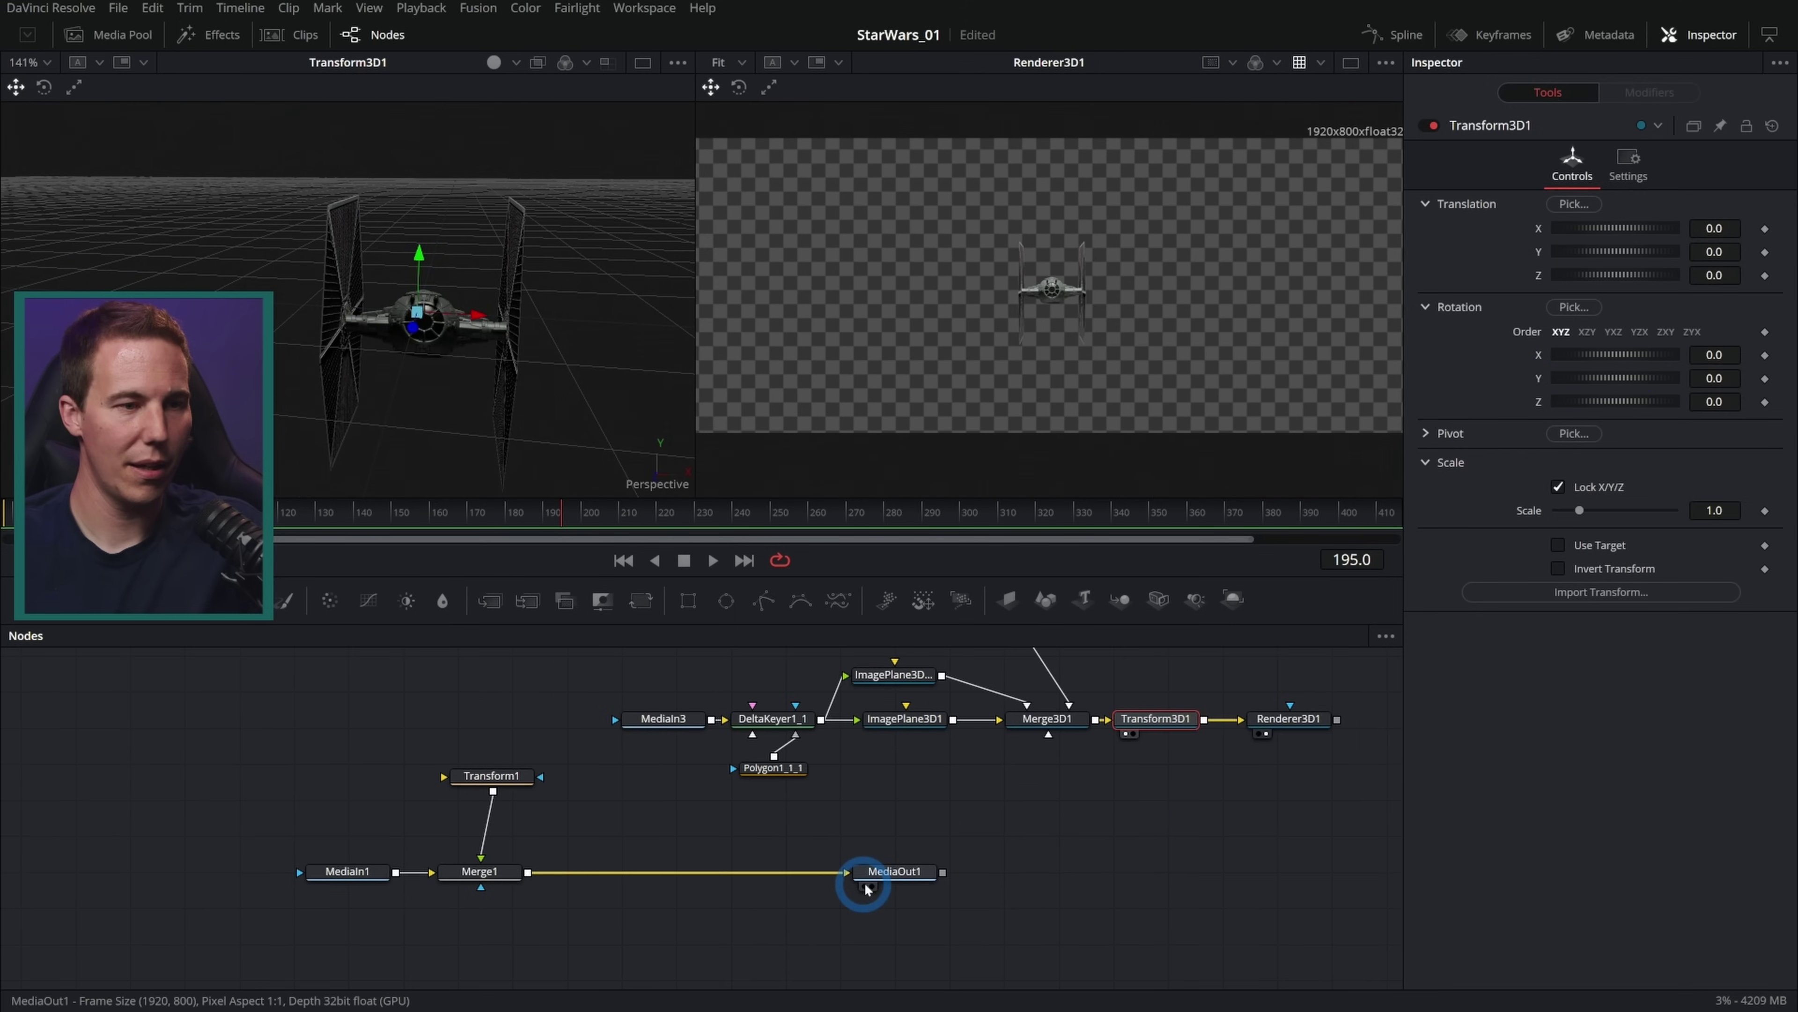
pyautogui.moveTo(878, 873); pyautogui.dragTo(1200, 861)
pyautogui.moveTo(1337, 719); pyautogui.dragTo(527, 874)
pyautogui.moveTo(559, 751); pyautogui.dragTo(482, 904)
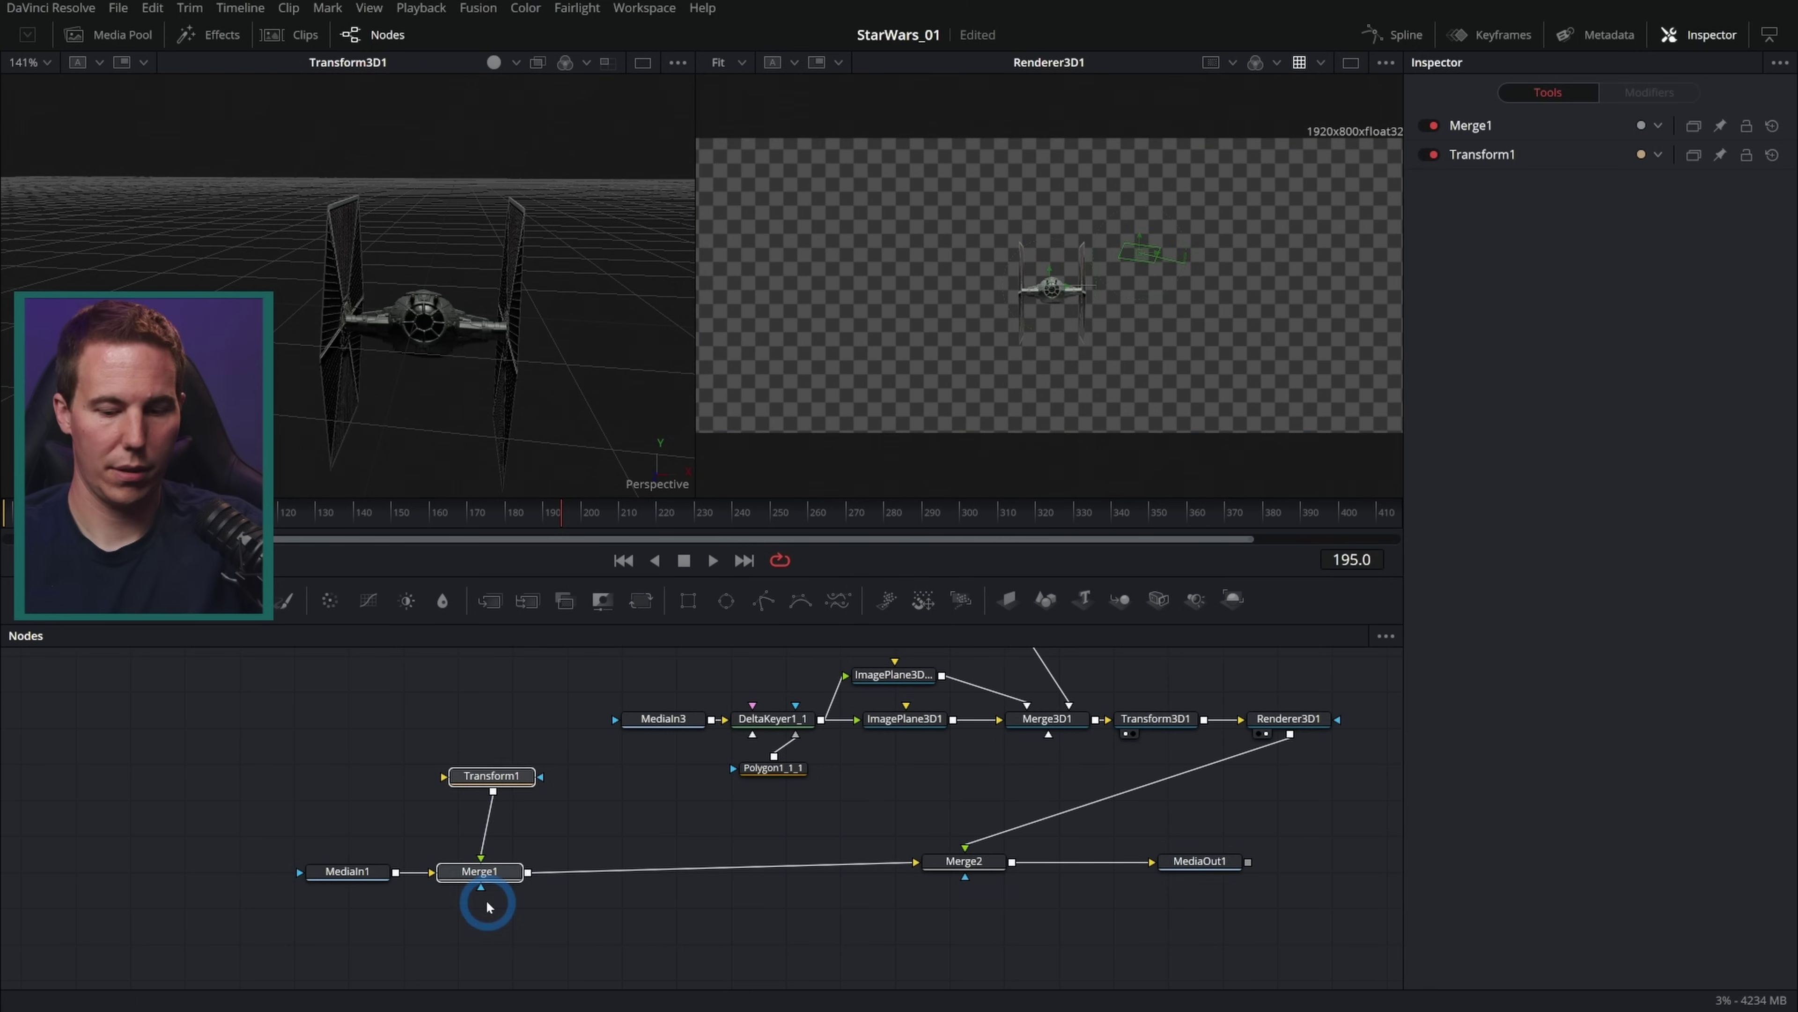
pyautogui.press('Delete')
pyautogui.moveTo(1202, 868); pyautogui.dragTo(1233, 301)
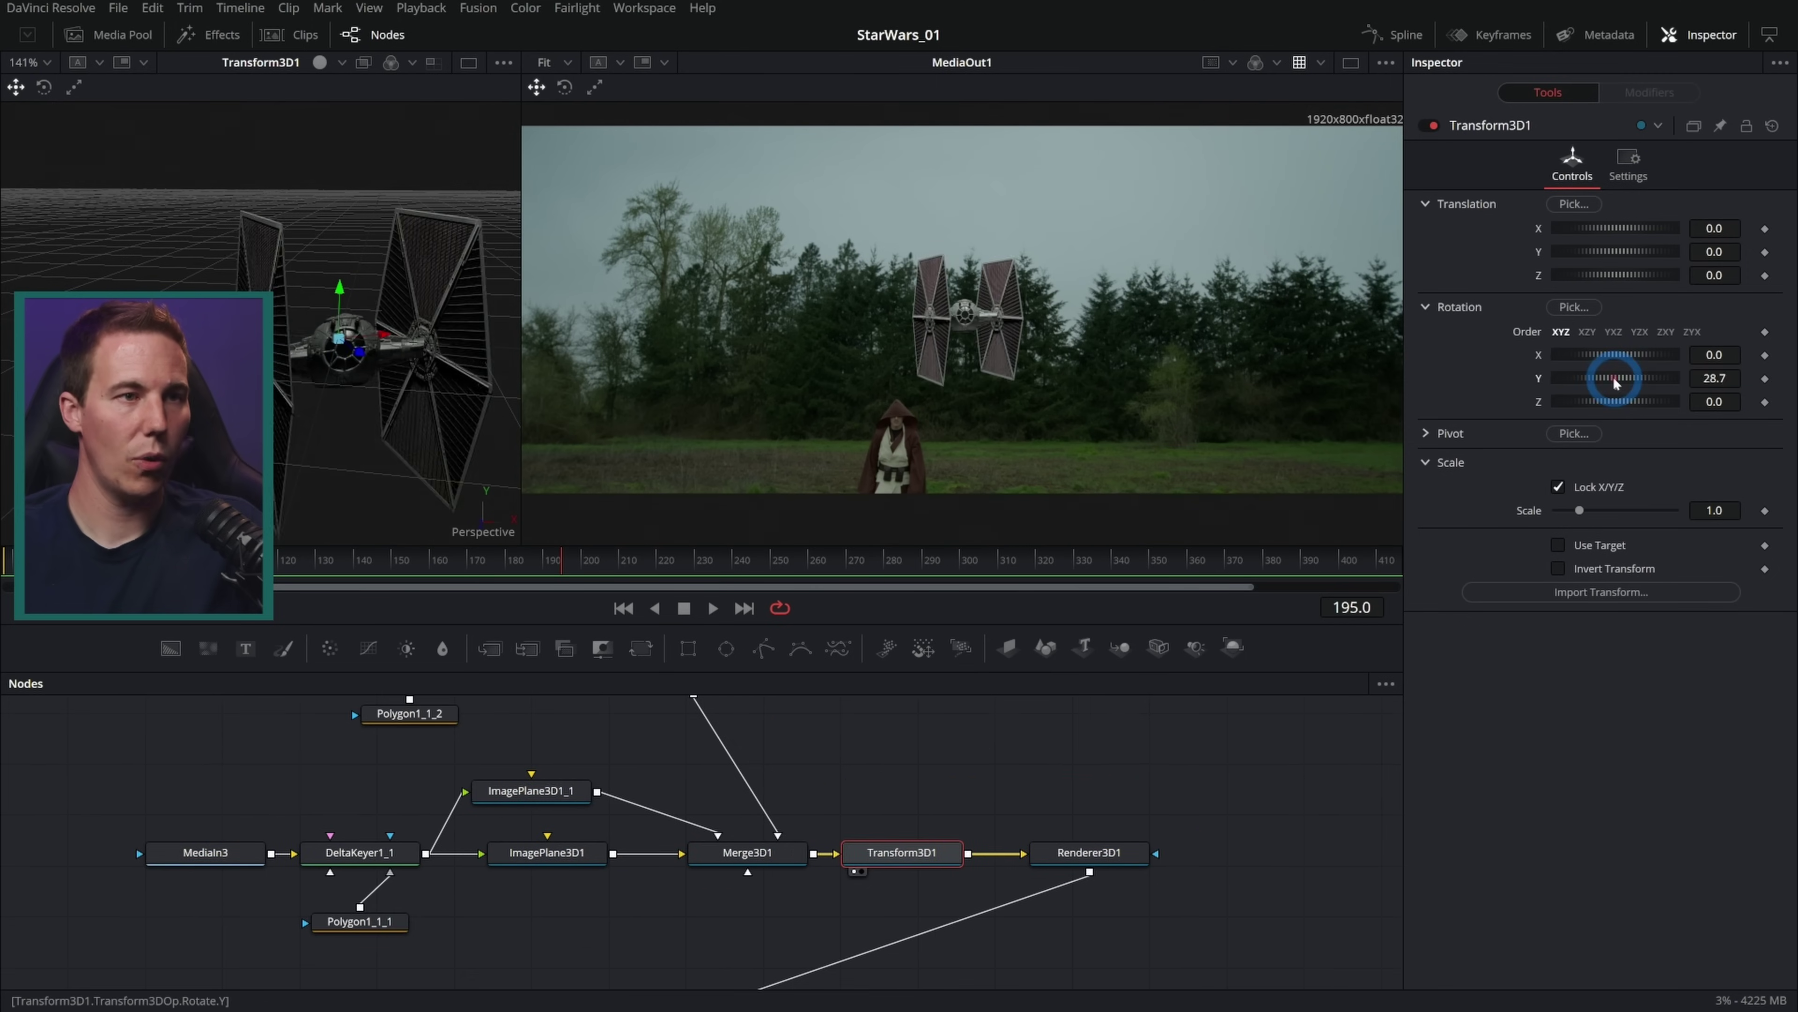
# Set Transform3D1 to scale 0.243, Rotation Y 99.1, Translation X 0.87 and Y 0.684
pyautogui.moveTo(1609, 377); pyautogui.dragTo(1638, 402)
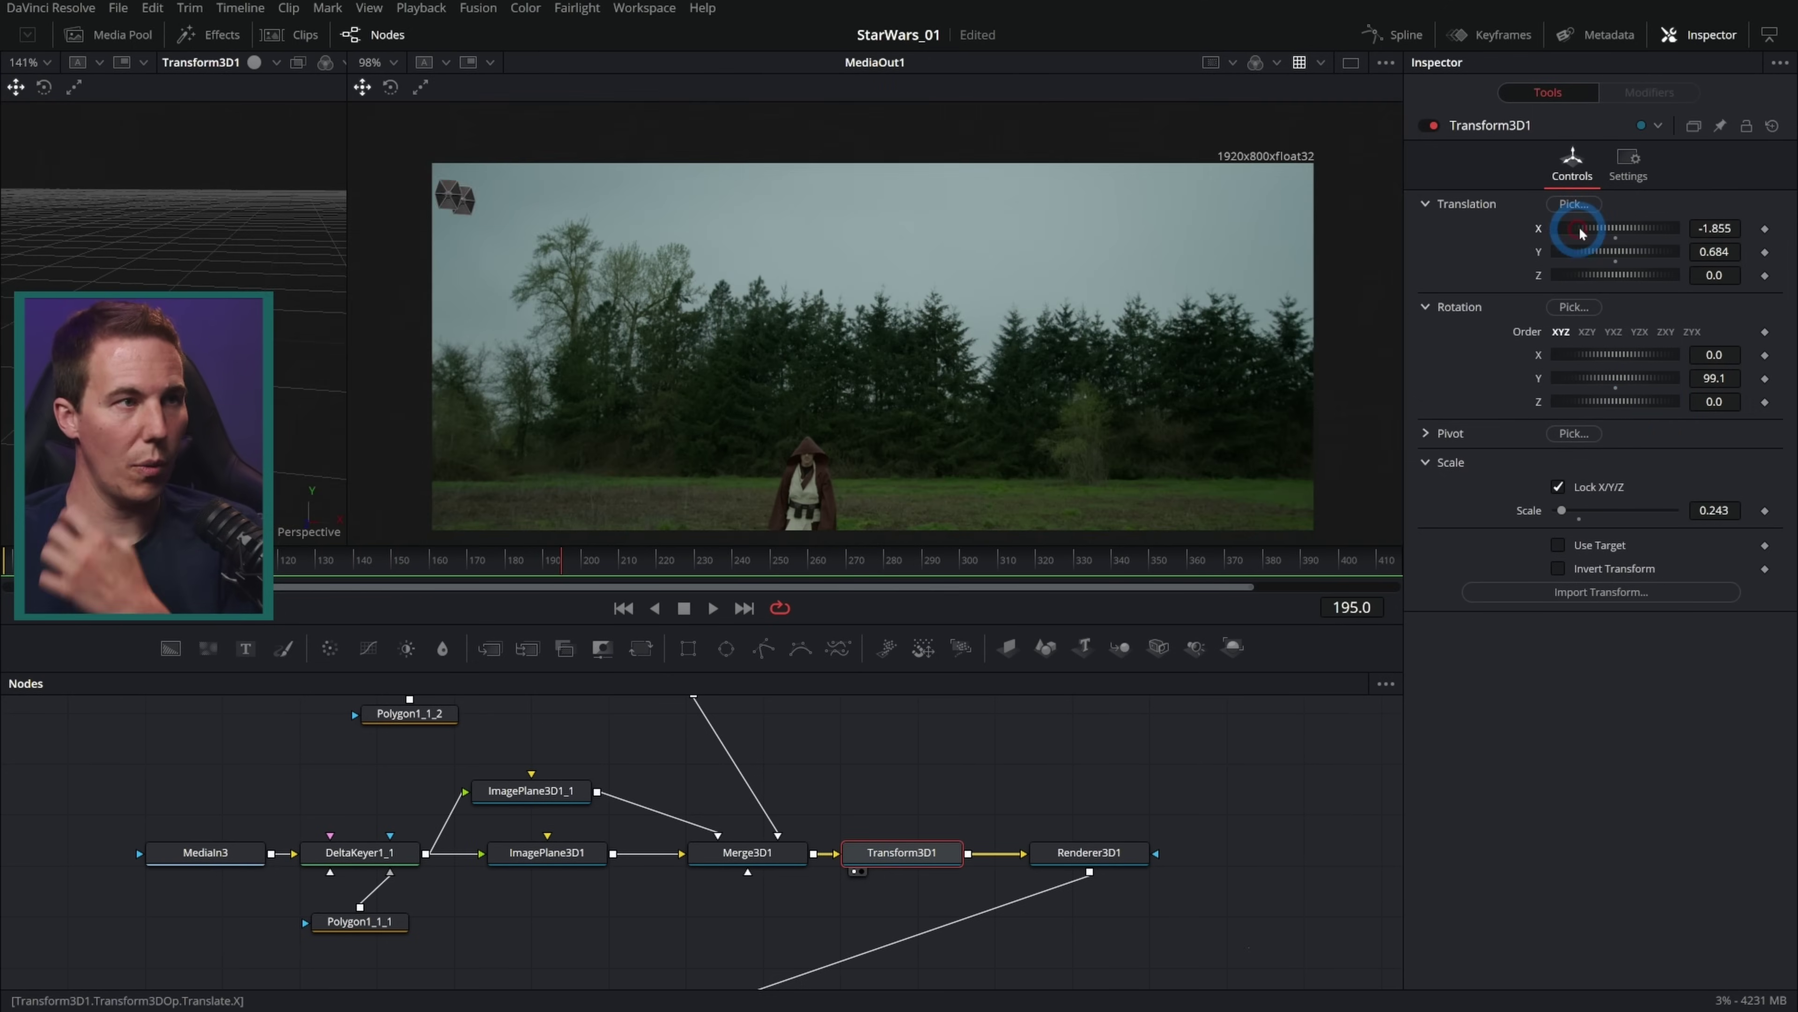
pyautogui.moveTo(1578, 229); pyautogui.dragTo(1673, 240)
pyautogui.moveTo(1688, 244)
pyautogui.mouseDown()
pyautogui.moveTo(1579, 244)
pyautogui.moveTo(1698, 256)
pyautogui.mouseUp()
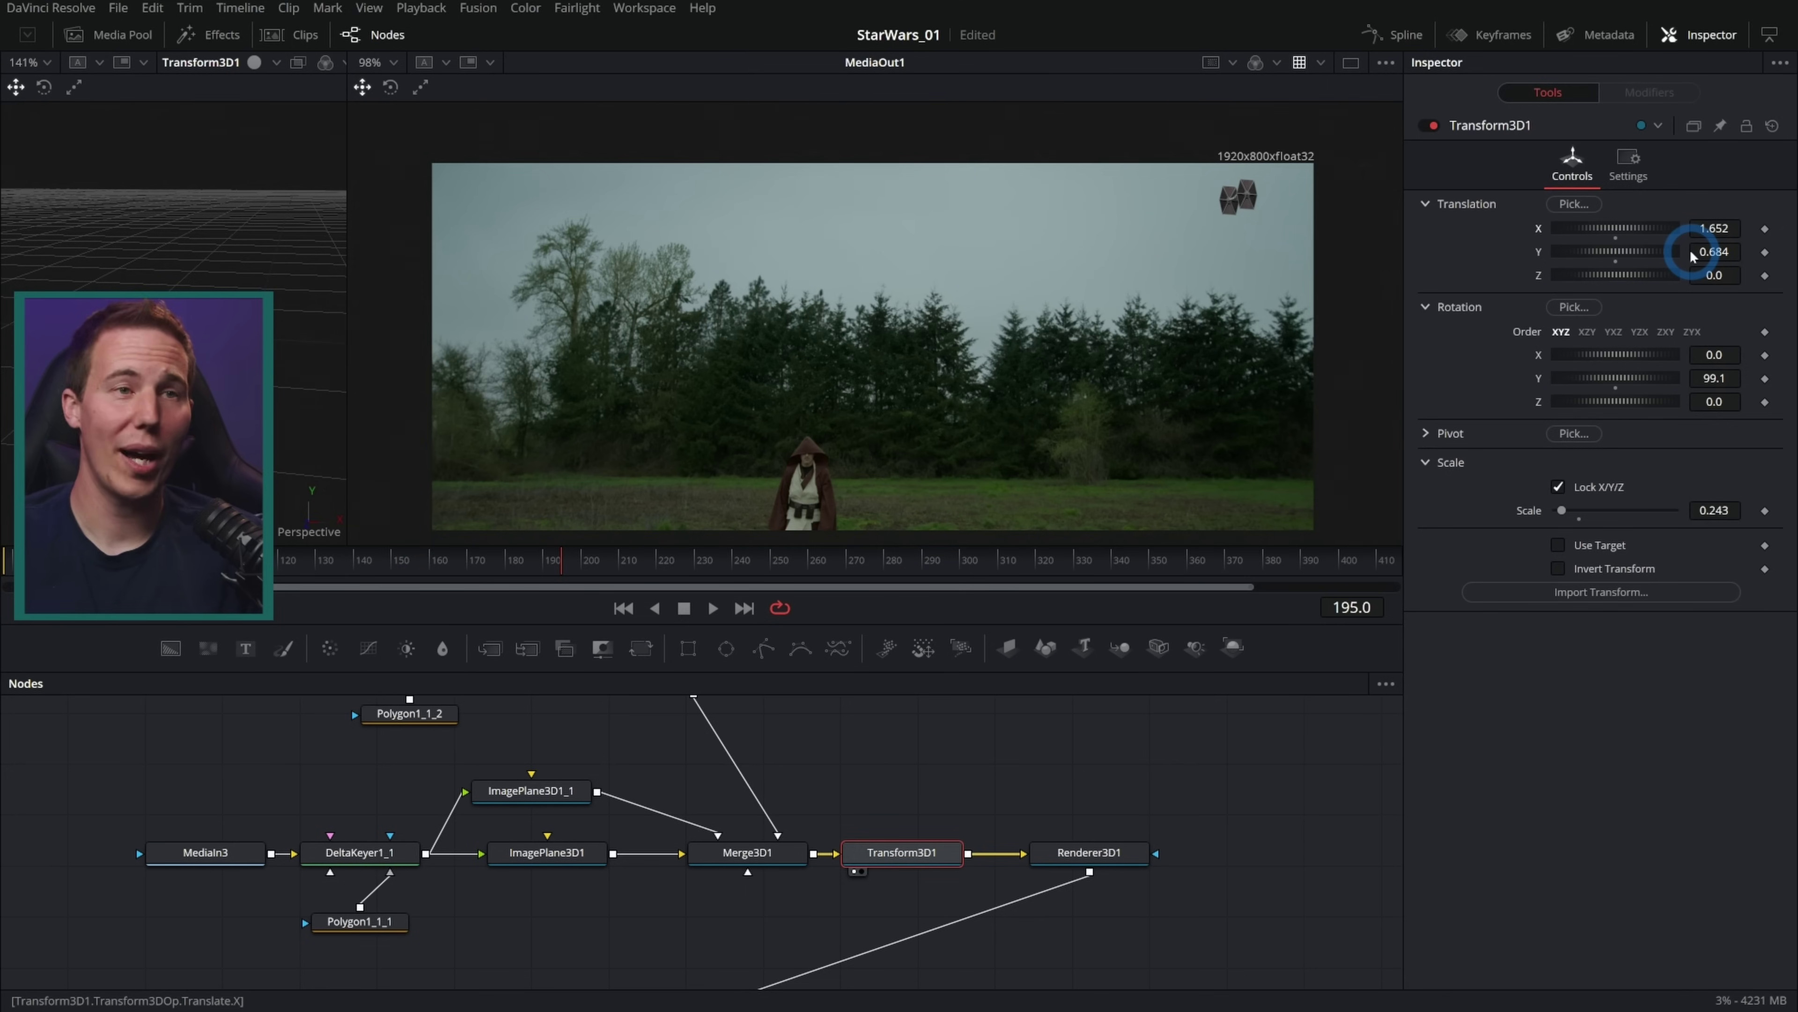
pyautogui.moveTo(1691, 257)
pyautogui.mouseDown()
pyautogui.moveTo(1659, 253)
pyautogui.moveTo(1665, 269)
pyautogui.mouseUp()
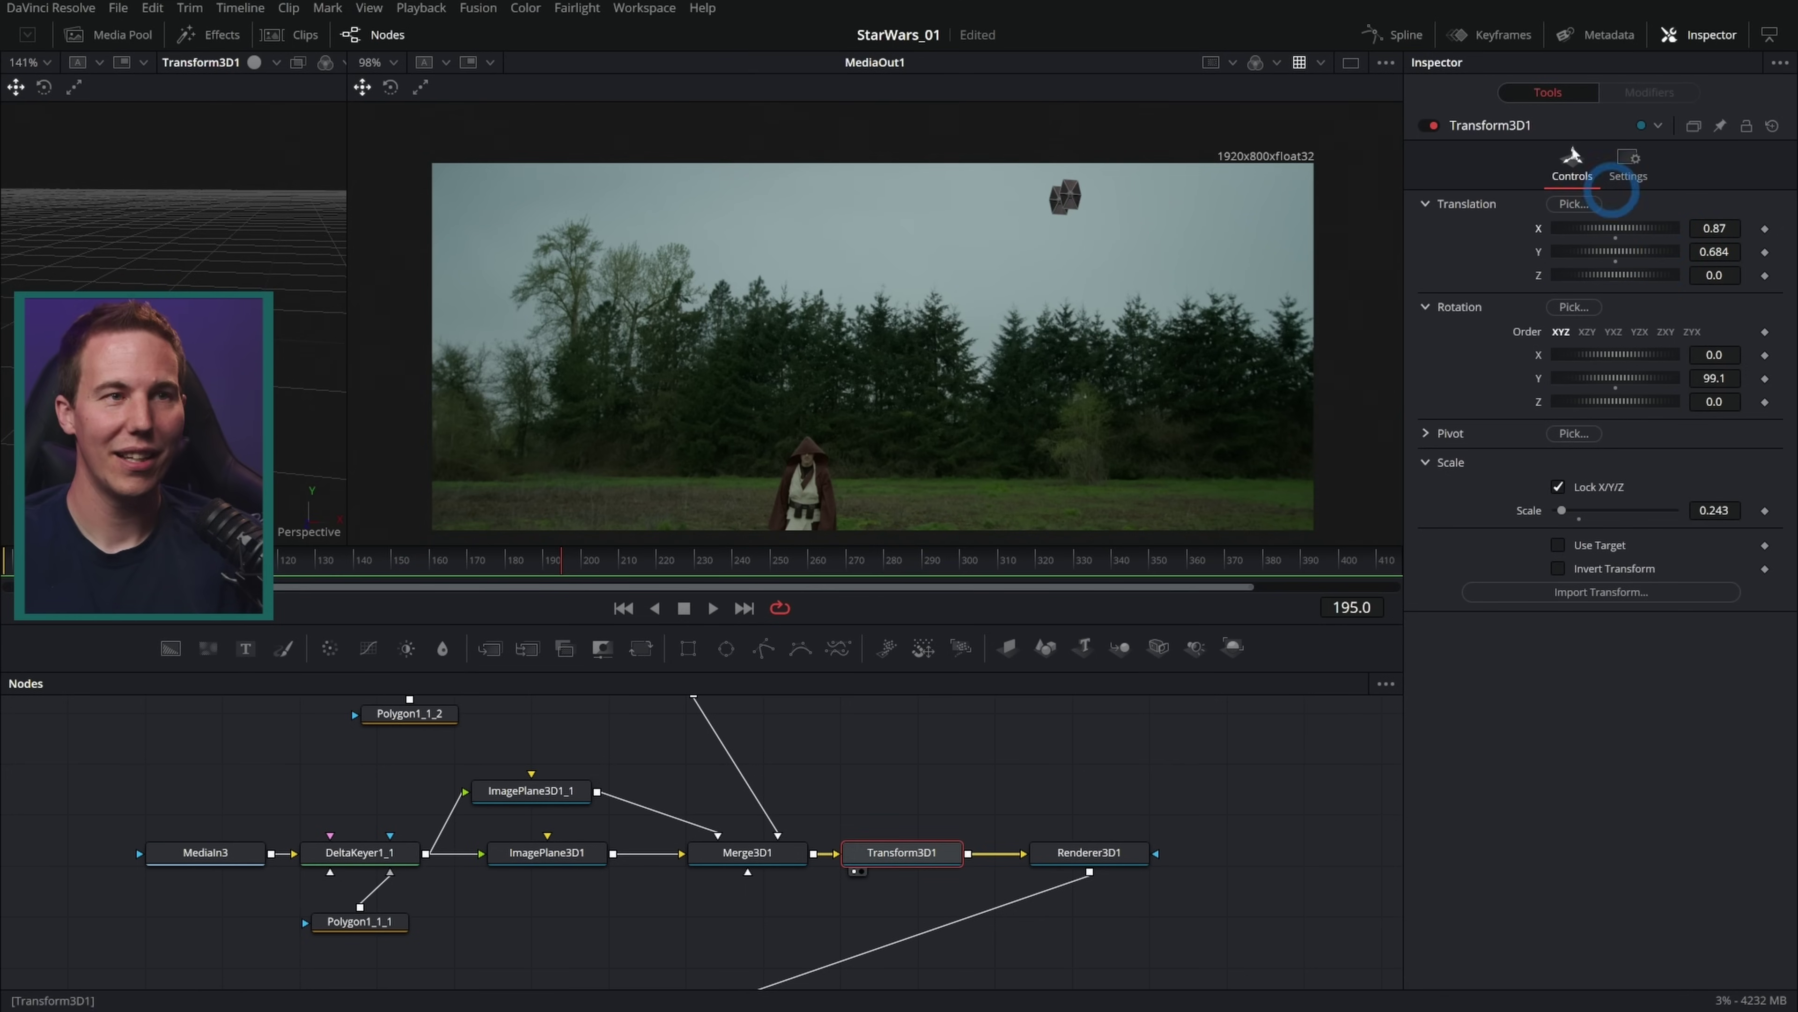
pyautogui.scroll(5, 1120, 207)
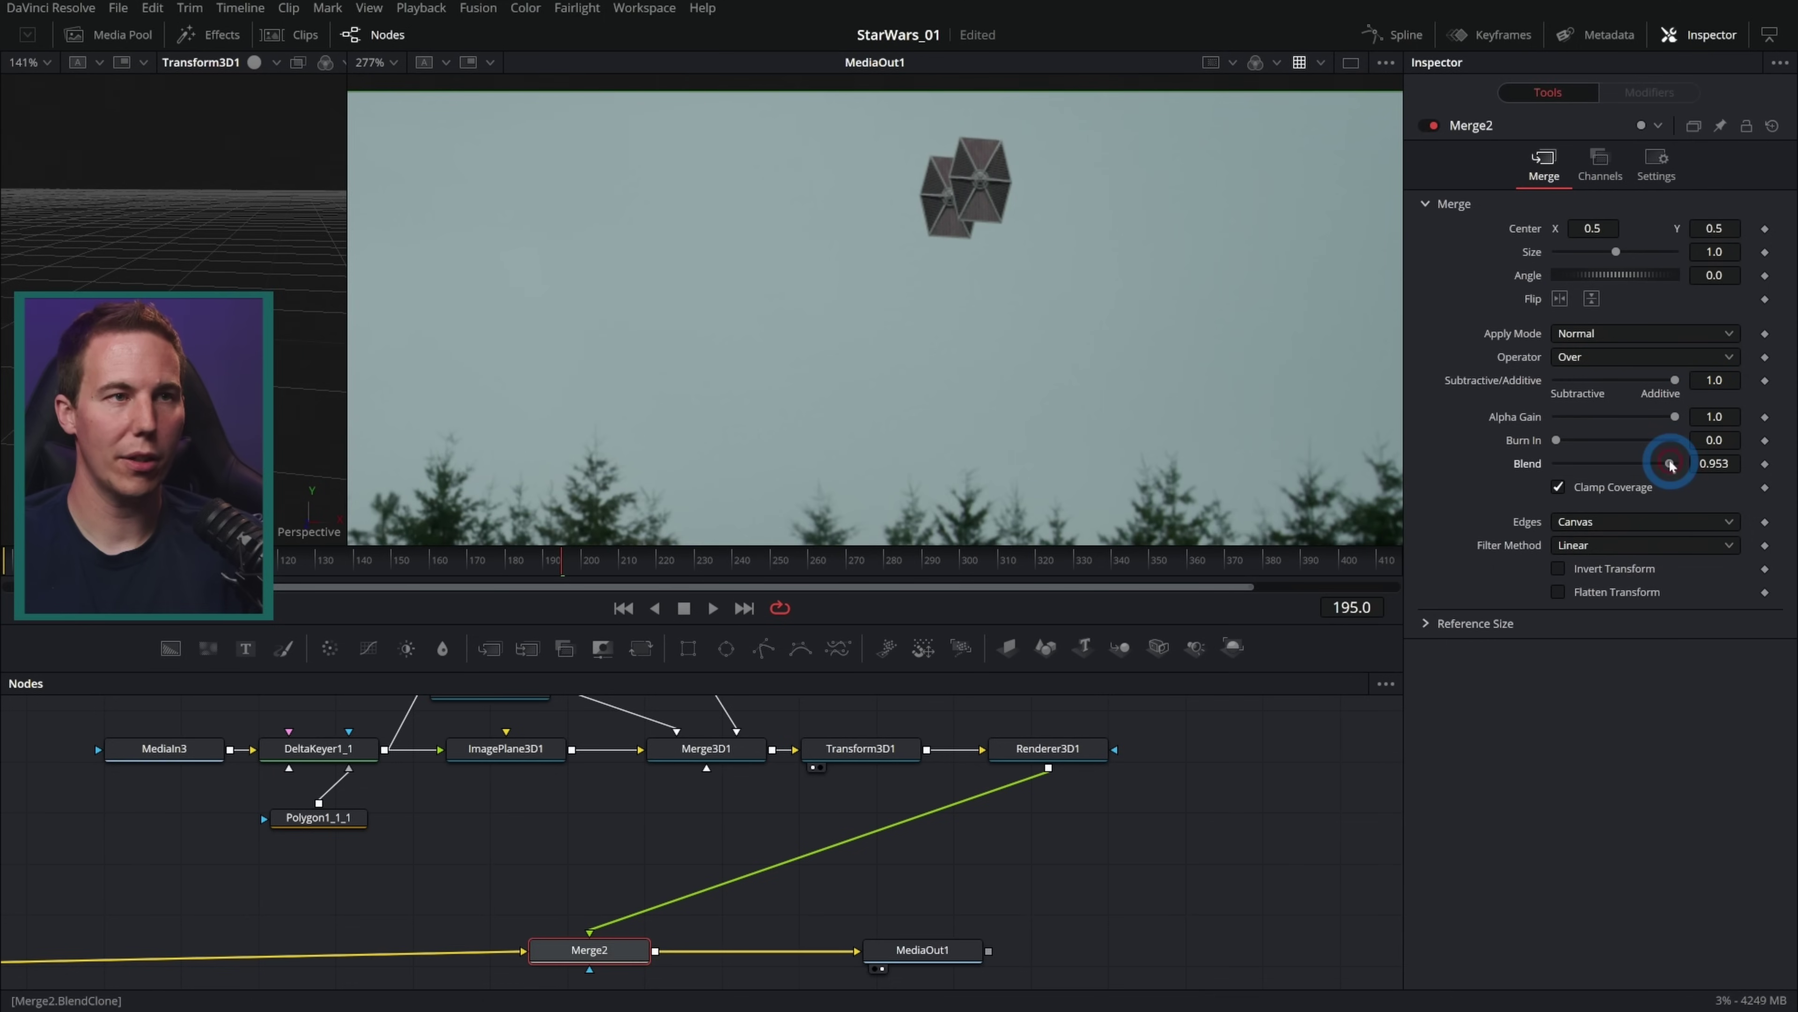
# Lower Merge2's Blend to 0.858 to fade the TIE fighter into the sky
pyautogui.moveTo(1667, 464); pyautogui.dragTo(1661, 466)
pyautogui.click(1274, 314)
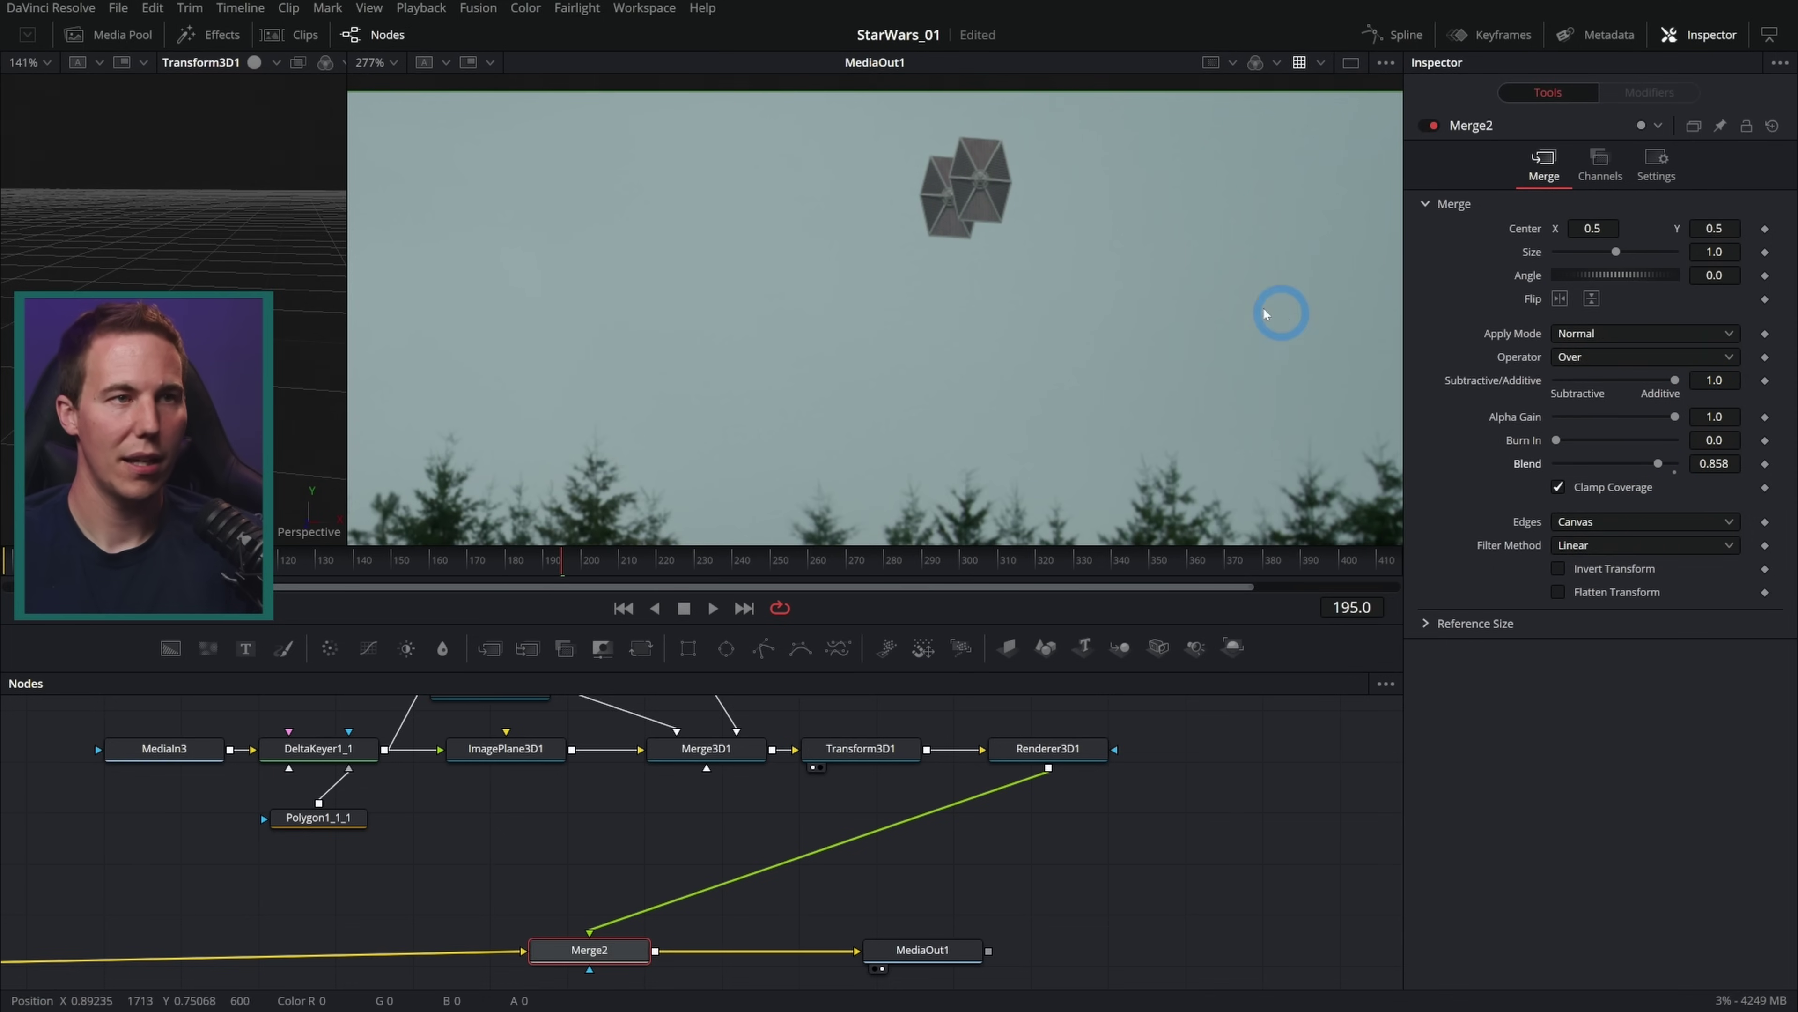
pyautogui.scroll(-3, 1148, 302)
pyautogui.scroll(-2, 1149, 301)
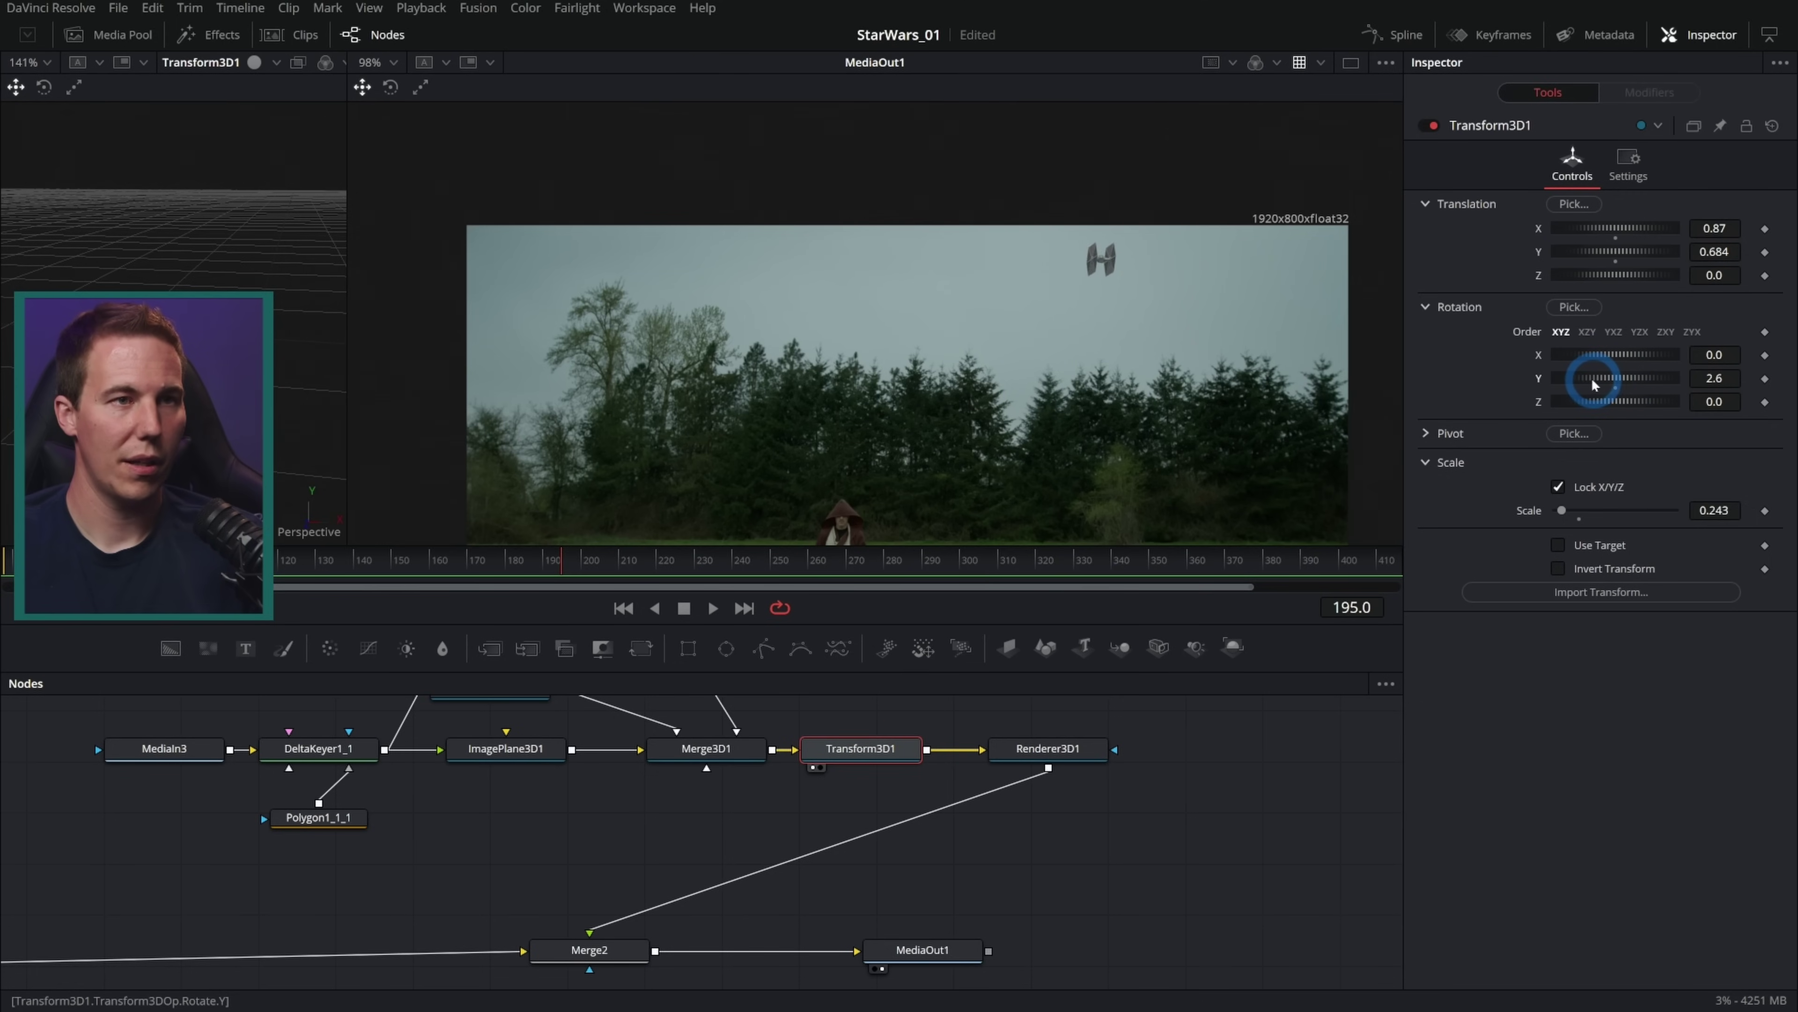
pyautogui.scroll(8, 1189, 281)
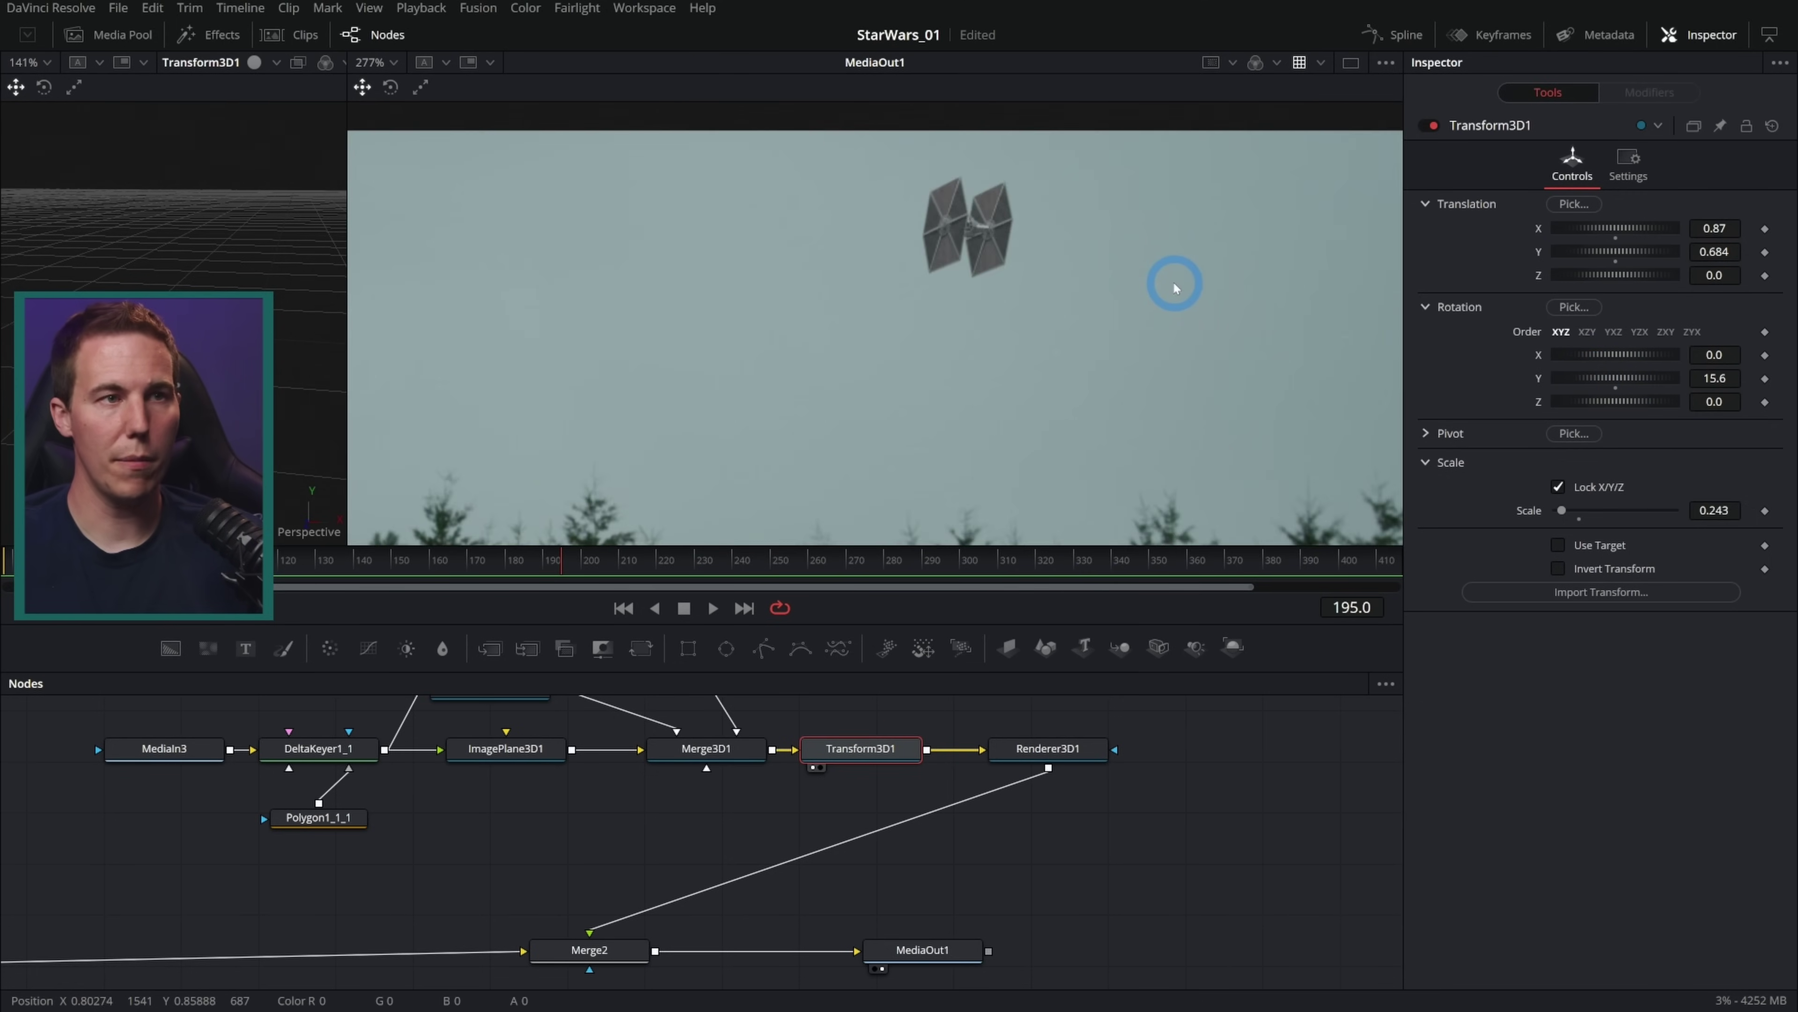
# Set Transform3D1 rotation to X 10.4° and Y 99.1°, then go to frame 187
pyautogui.moveTo(1642, 387)
pyautogui.mouseDown()
pyautogui.moveTo(1676, 395)
pyautogui.moveTo(1632, 395)
pyautogui.mouseUp()
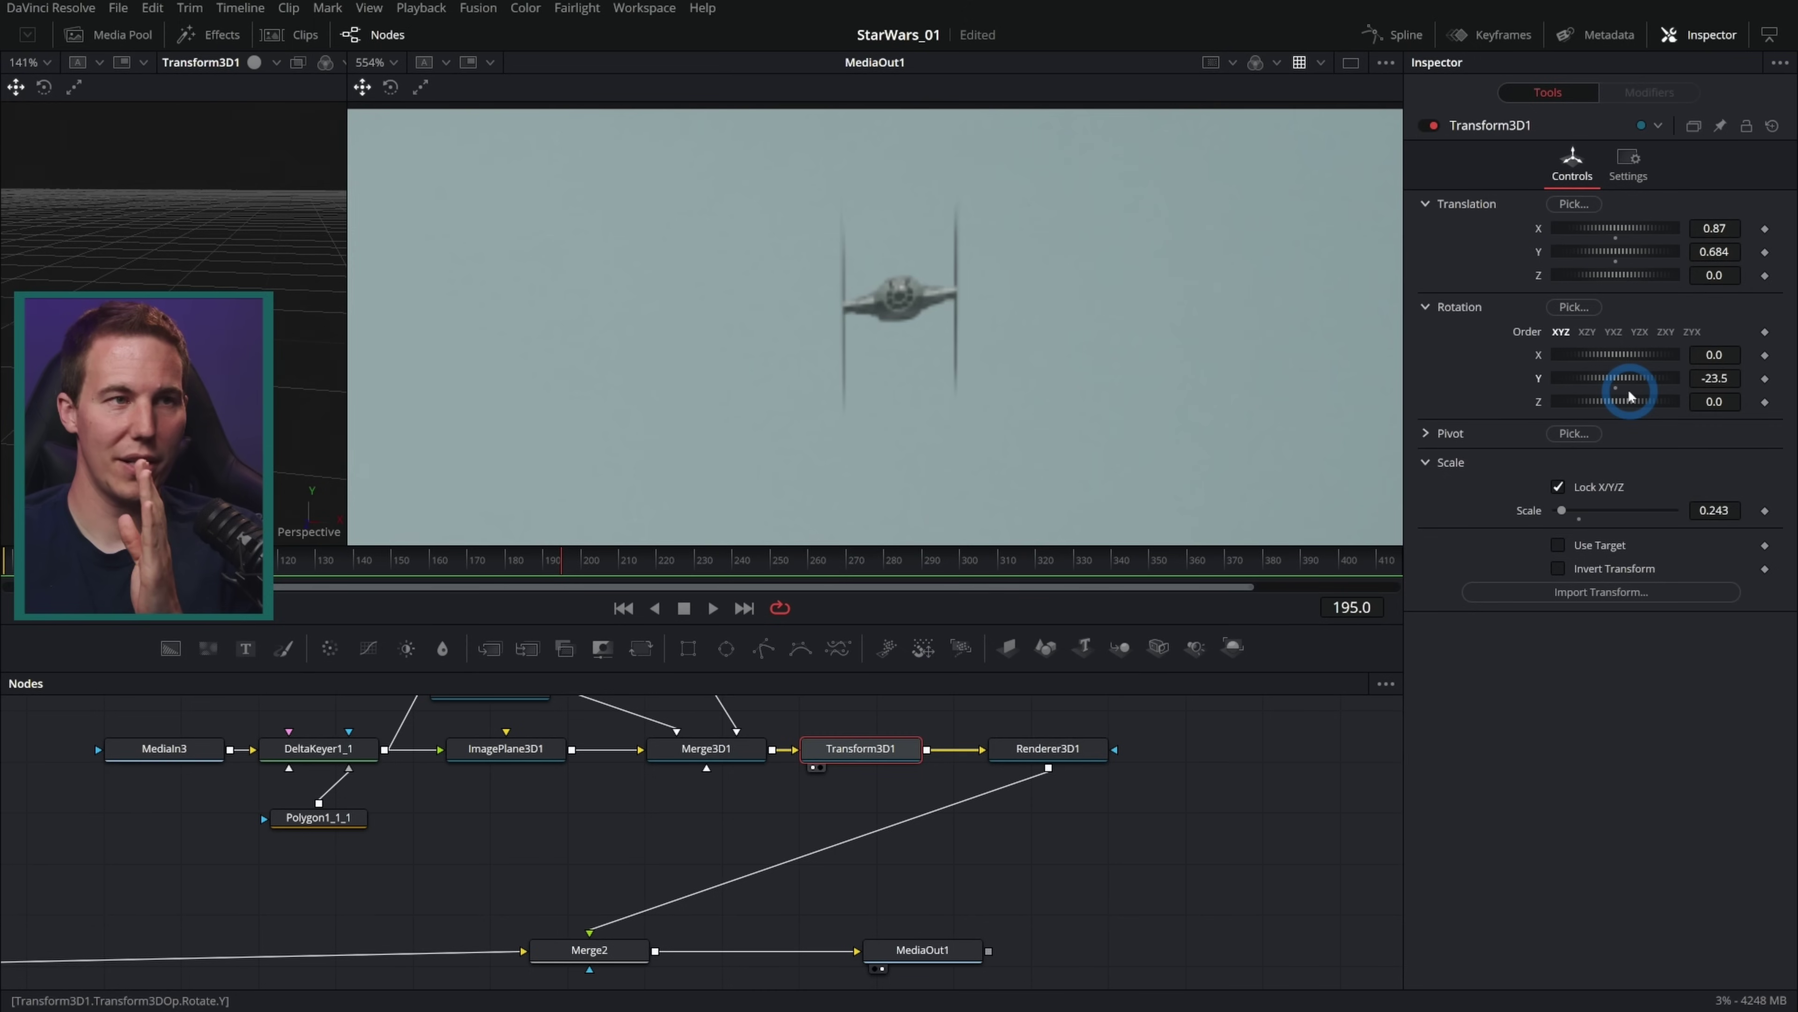
pyautogui.moveTo(1631, 396); pyautogui.dragTo(1631, 396)
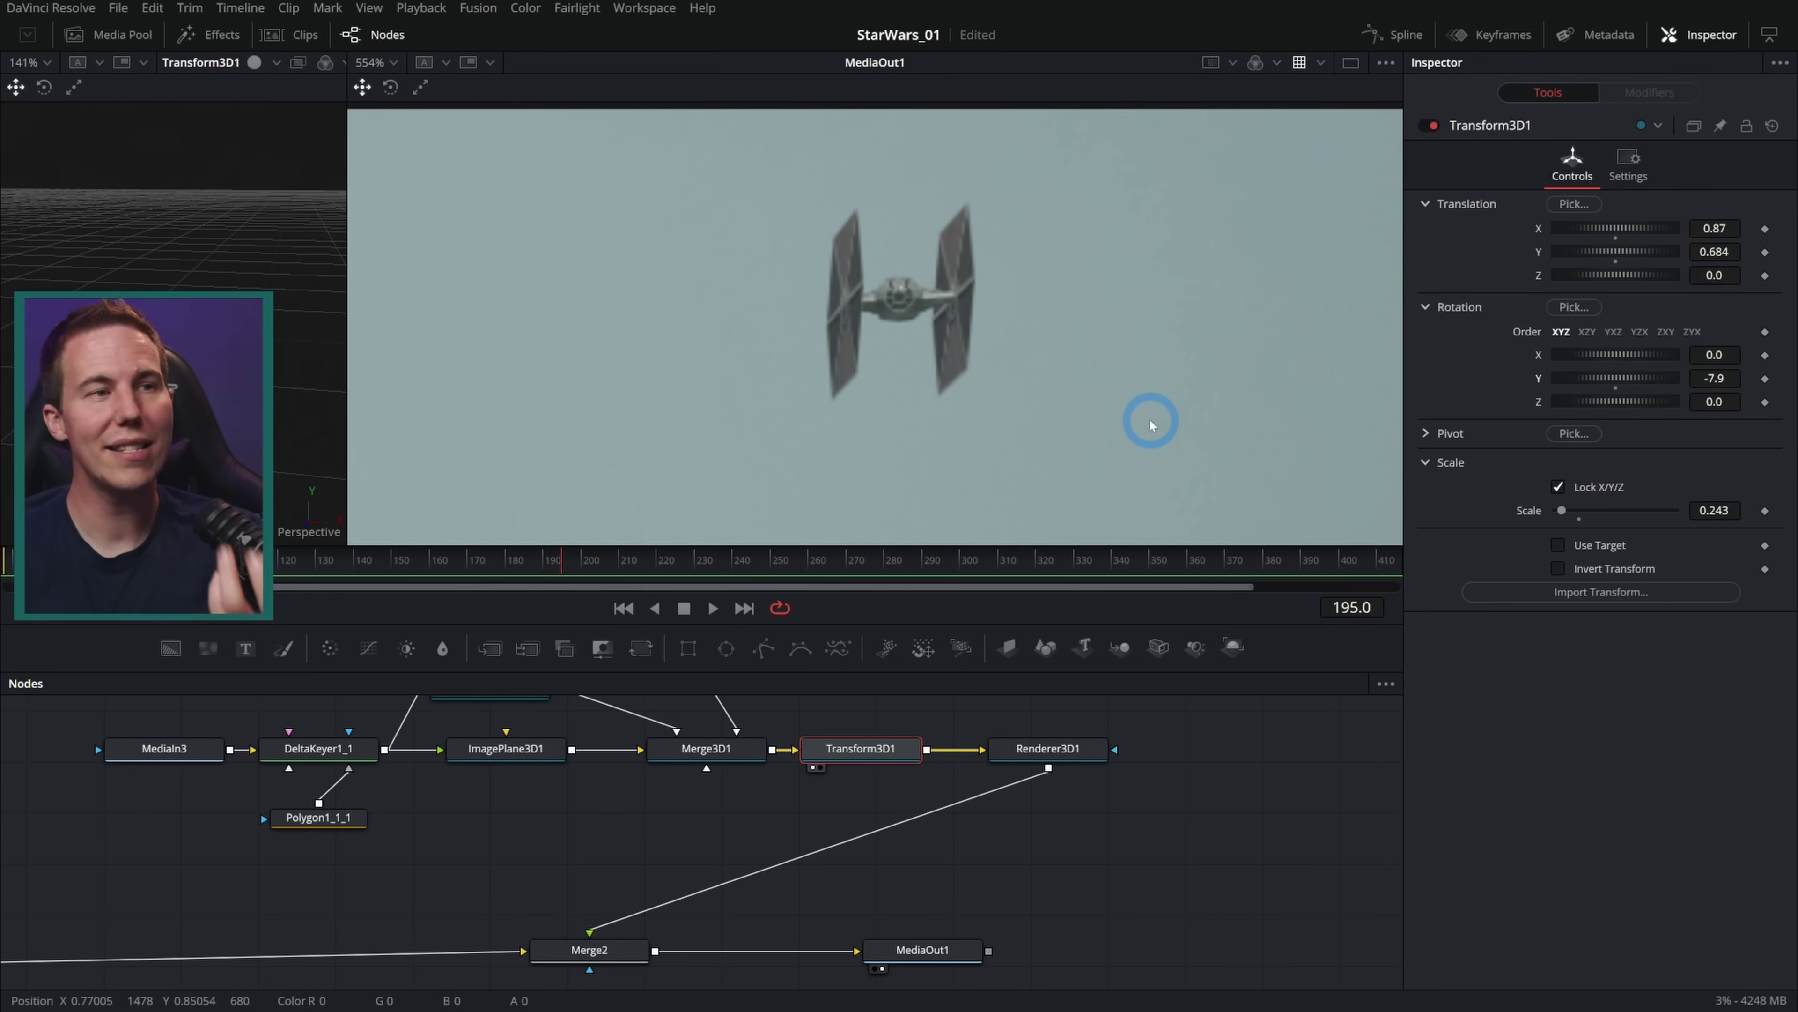
pyautogui.moveTo(1616, 378)
pyautogui.mouseDown()
pyautogui.moveTo(1638, 354)
pyautogui.moveTo(1615, 377)
pyautogui.mouseUp()
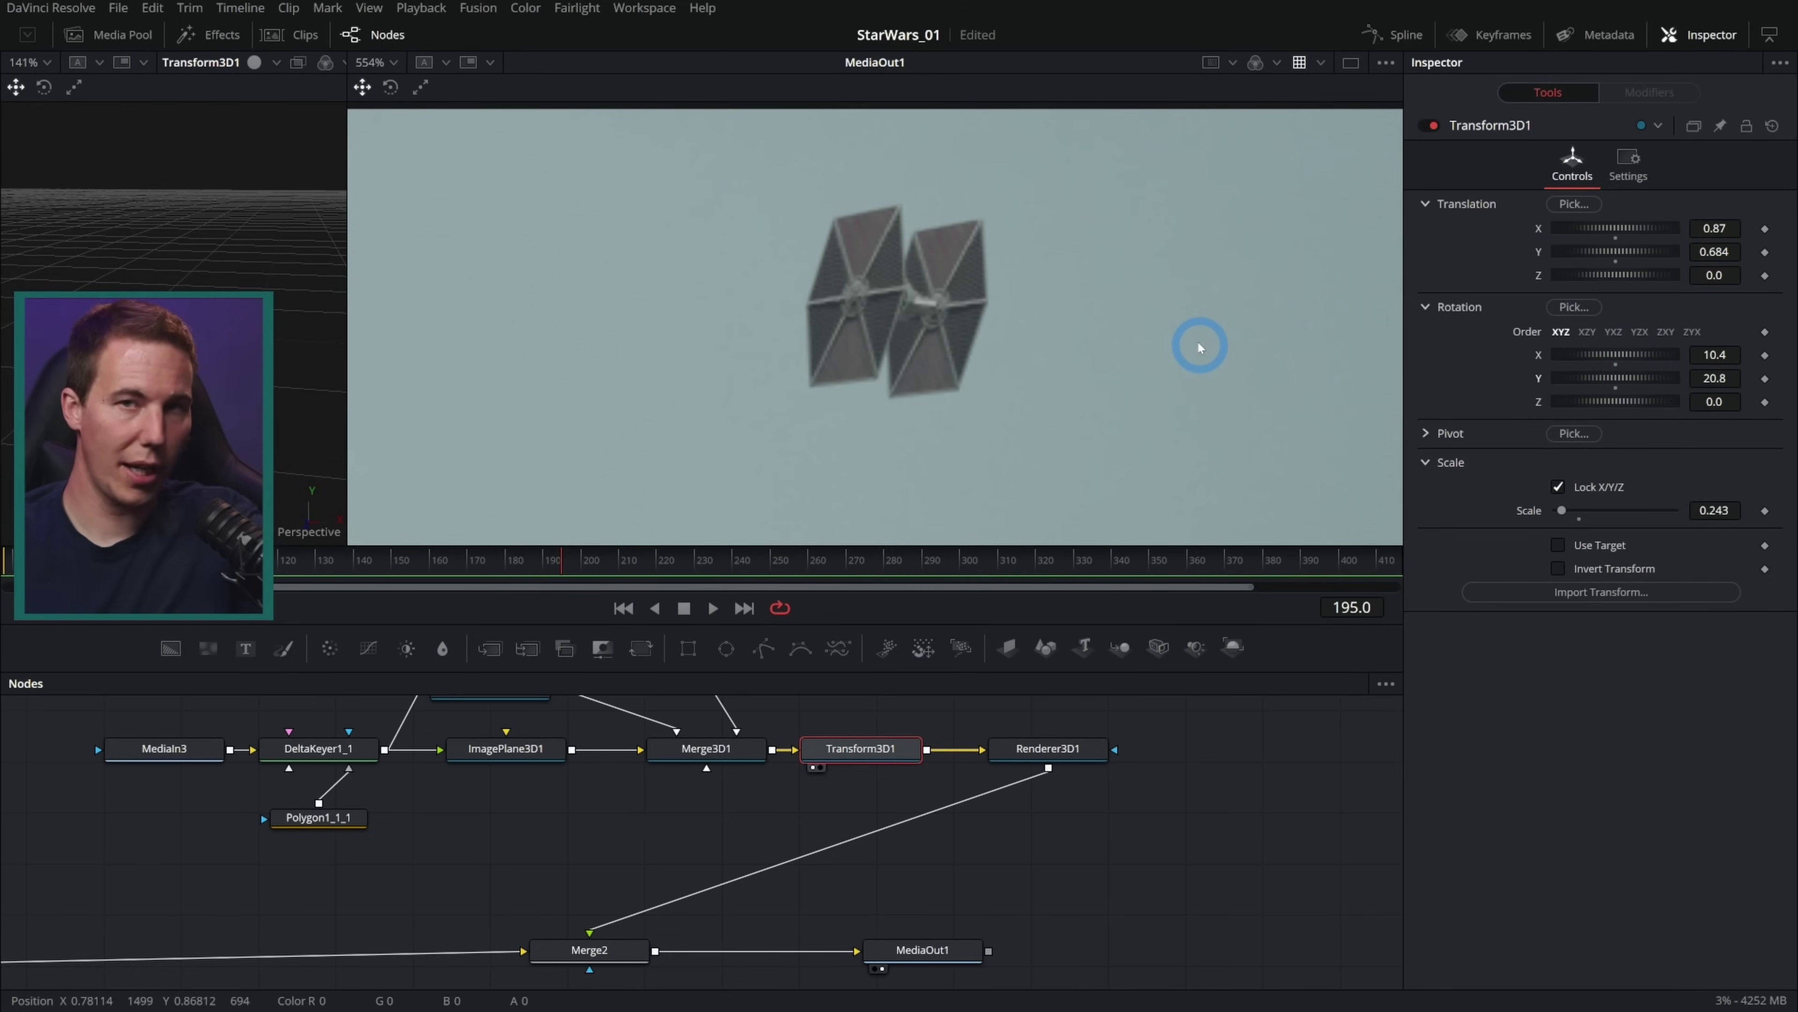
pyautogui.scroll(-10, 1197, 344)
pyautogui.moveTo(500, 559)
pyautogui.mouseDown()
pyautogui.moveTo(368, 565)
pyautogui.moveTo(531, 560)
pyautogui.mouseUp()
pyautogui.moveTo(854, 396); pyautogui.dragTo(855, 346)
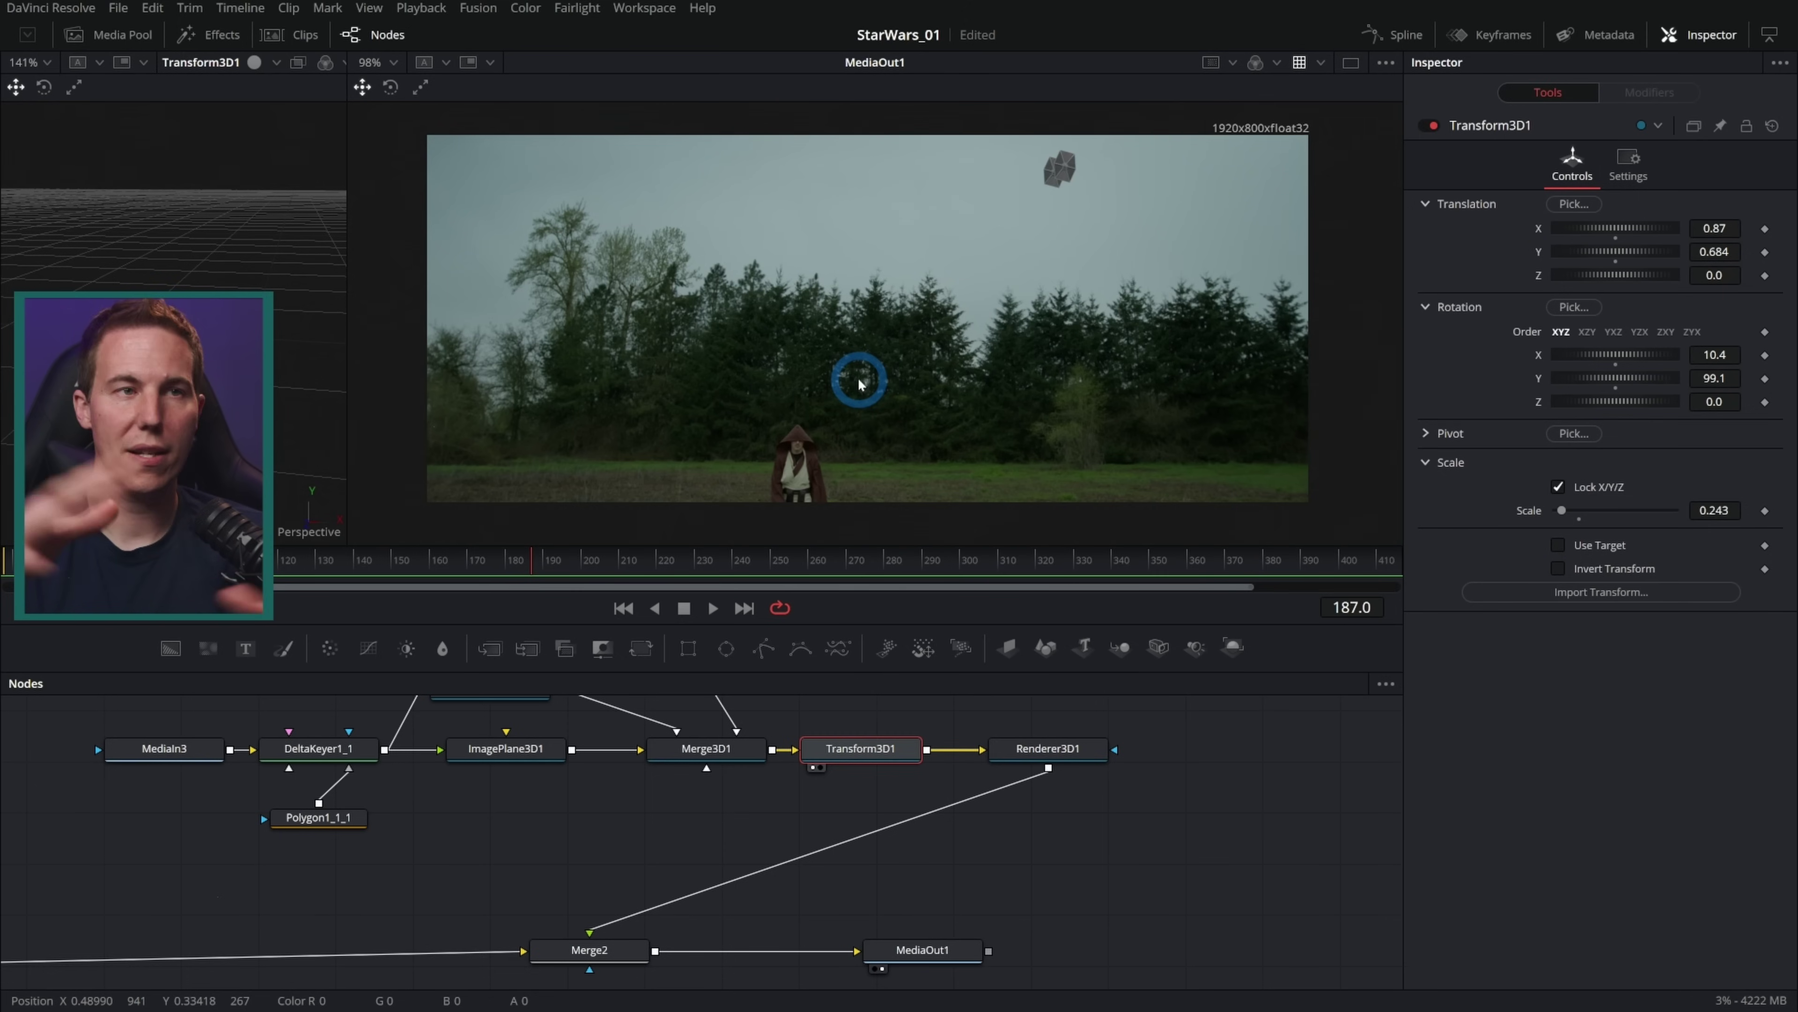
# Insert a PlanarTracker (plan) after the MediaIn1 forest footage
pyautogui.hscroll(-6, 849, 870)
pyautogui.scroll(-1, 849, 869)
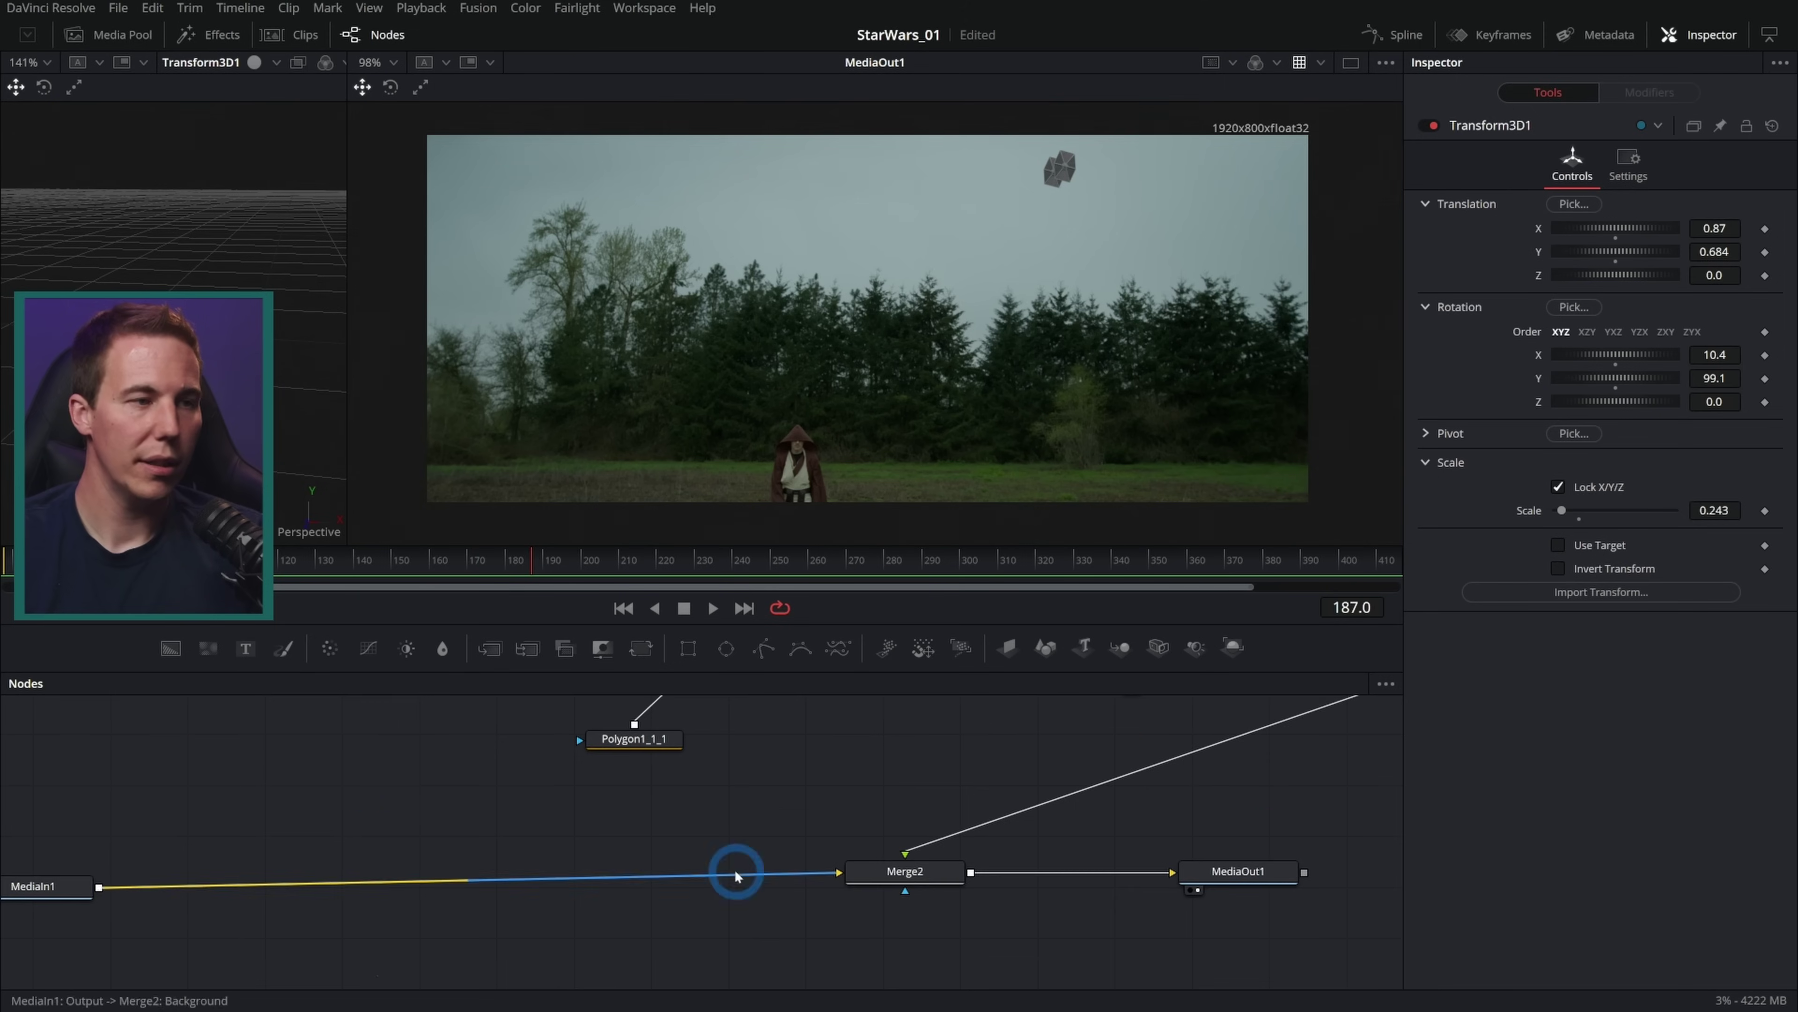
pyautogui.click(225, 866)
pyautogui.hotkey('shift', 'space')
pyautogui.write('plan')
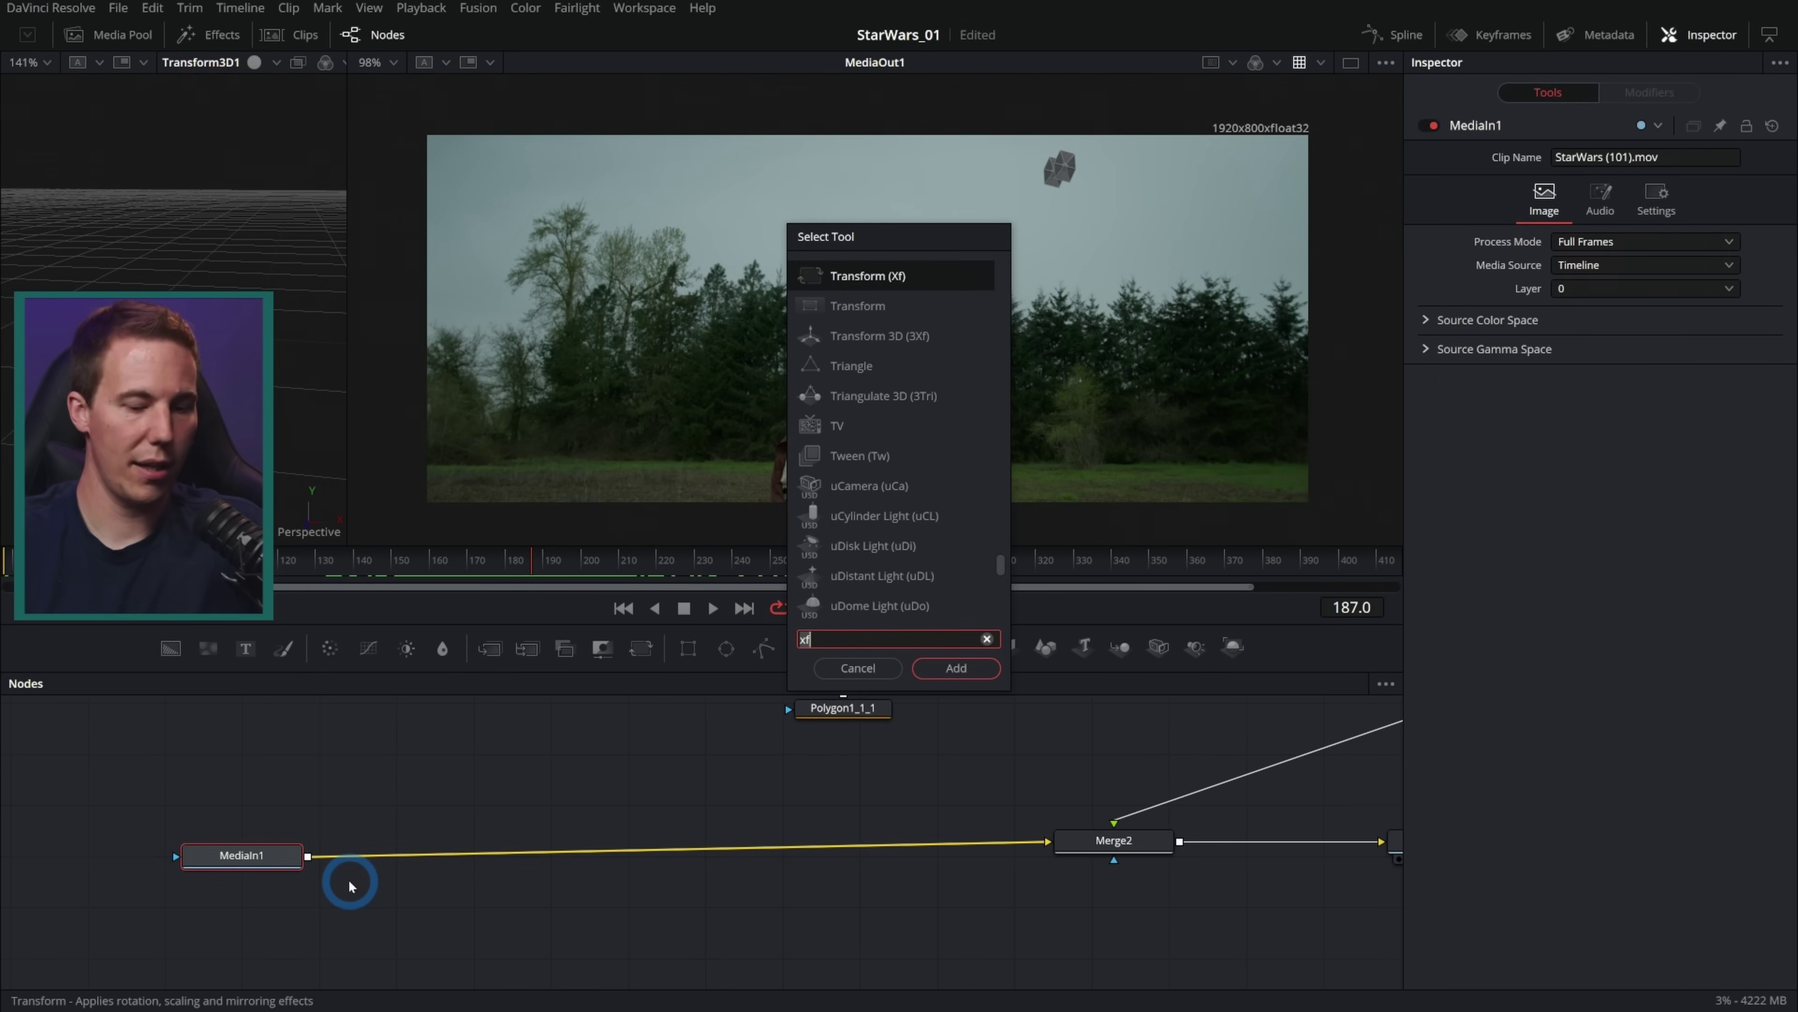
pyautogui.press('Return')
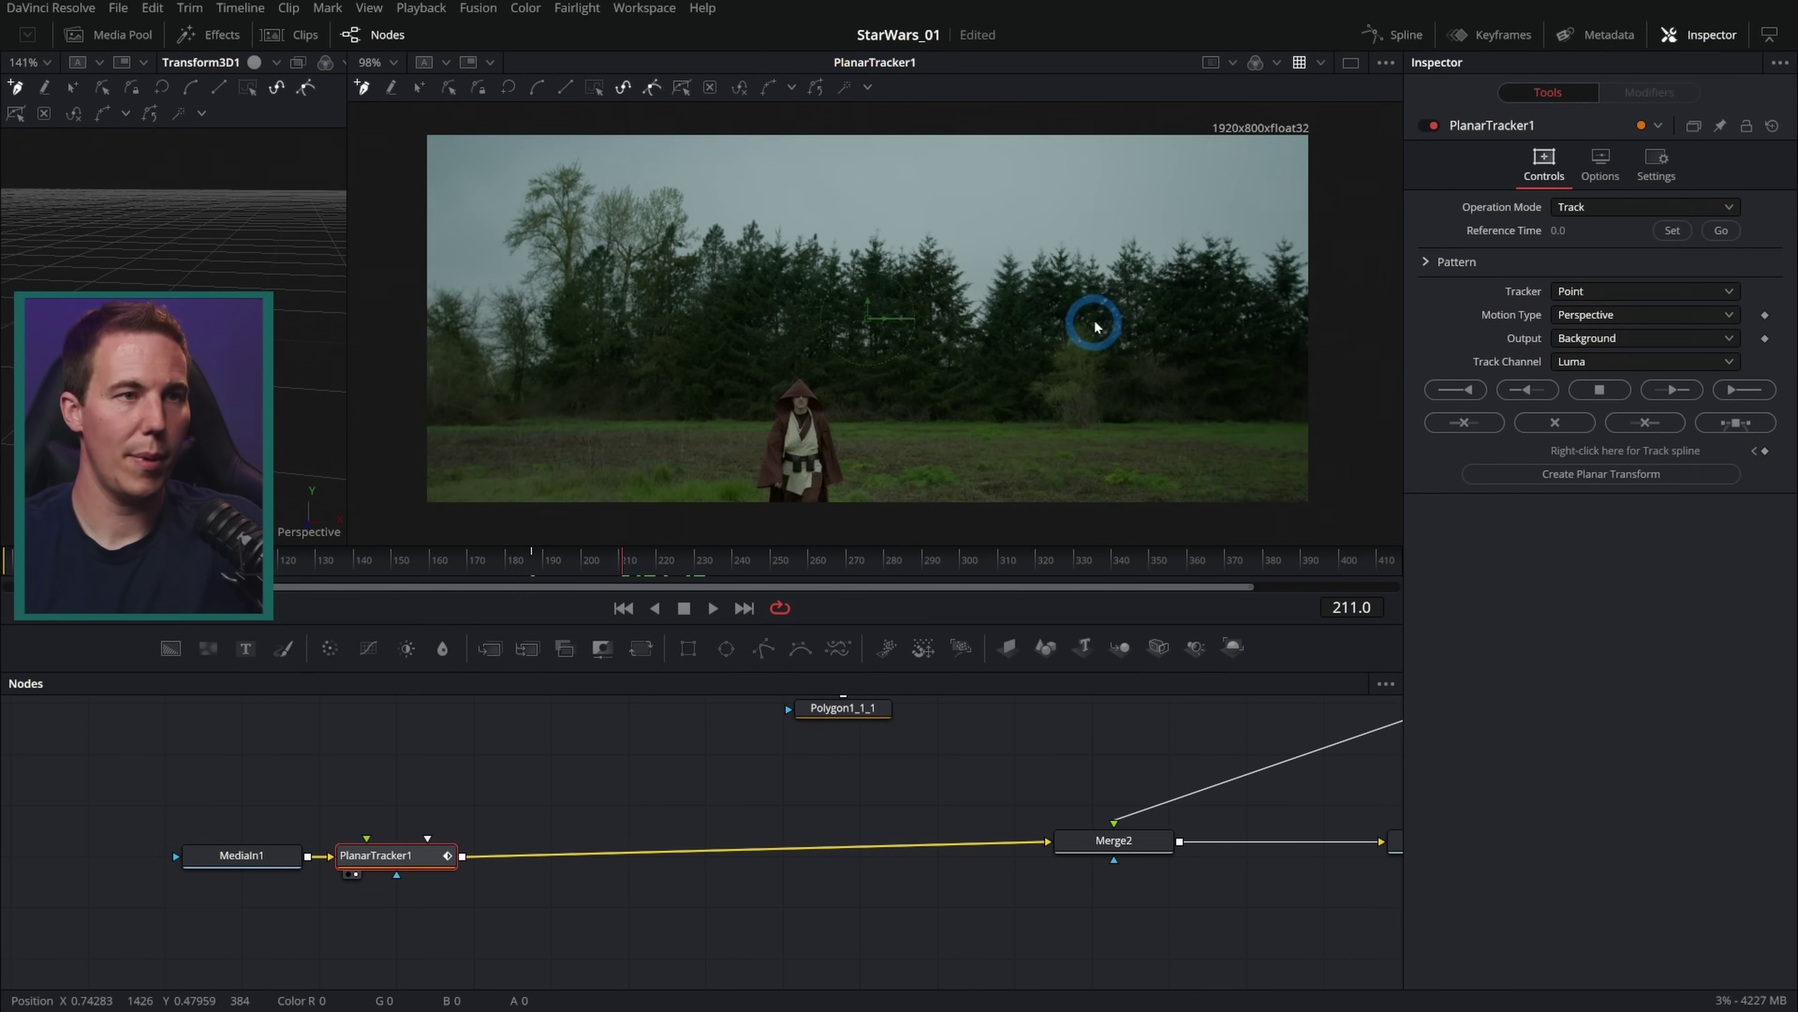
pyautogui.scroll(-3, 1091, 321)
# Outline the treeline, set frame 211 as reference, and track it forward and backward
pyautogui.click(1199, 402)
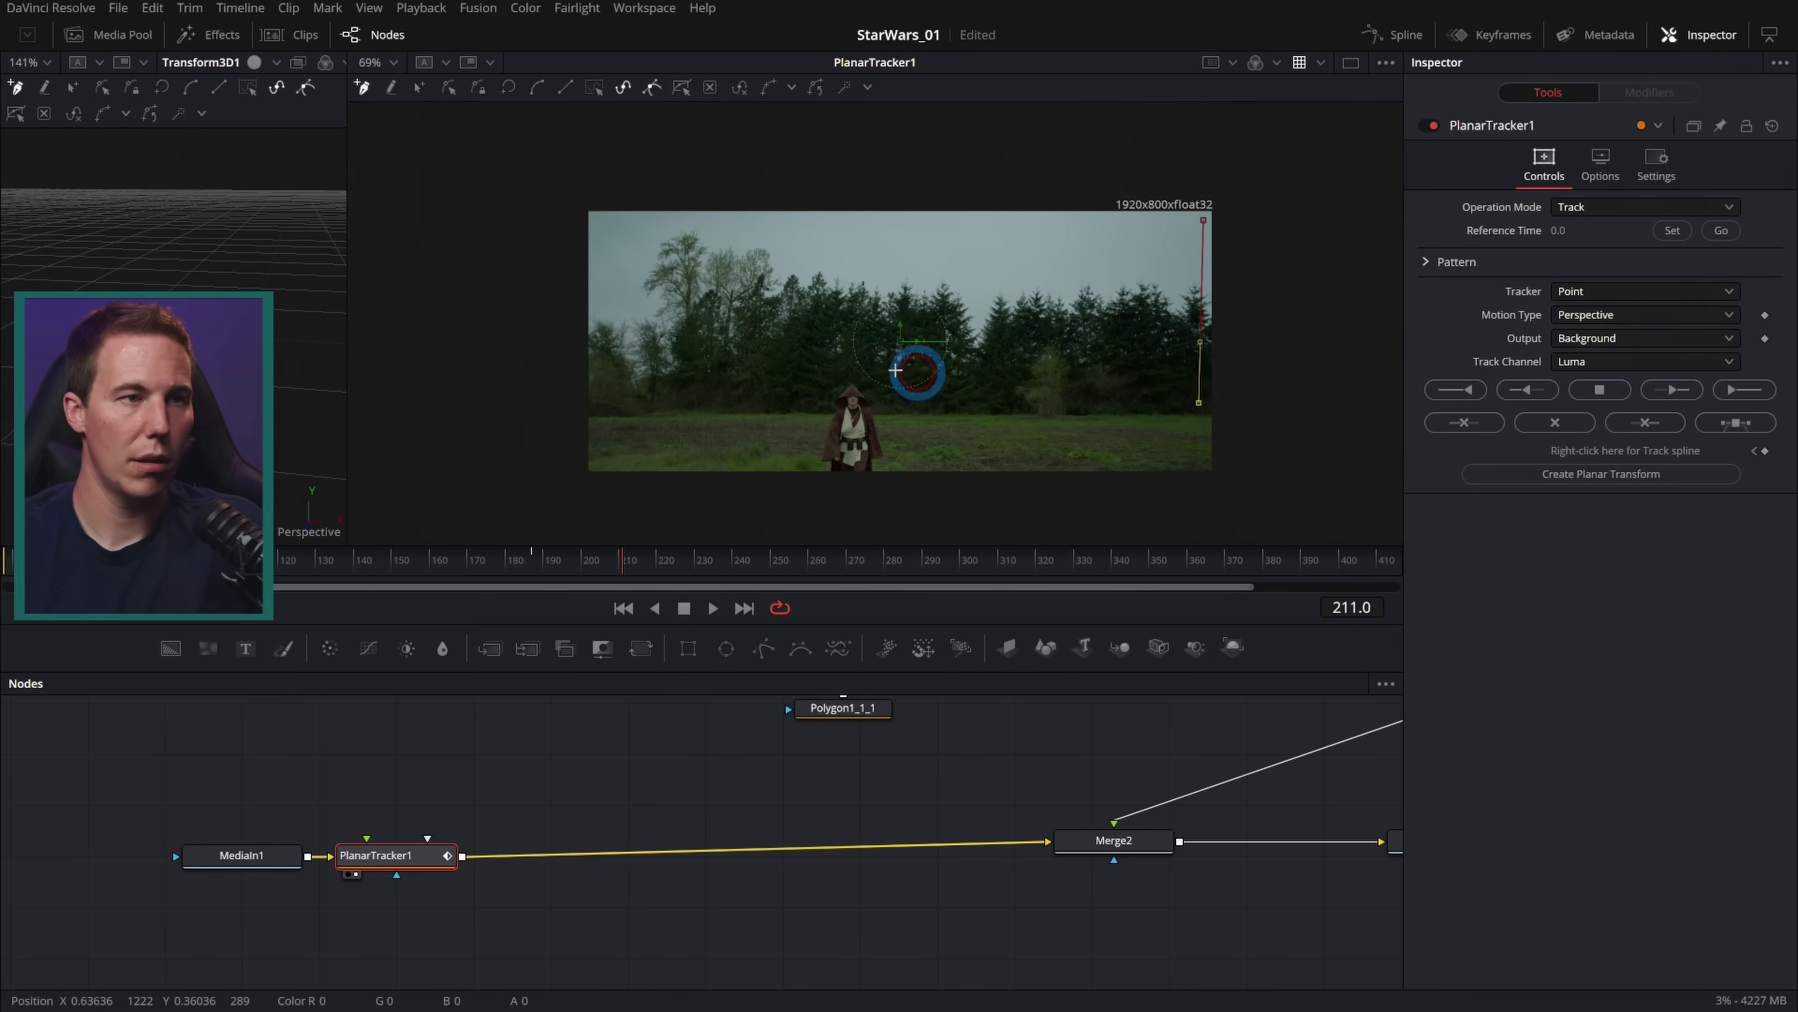
pyautogui.click(804, 370)
pyautogui.click(550, 416)
pyautogui.click(554, 220)
pyautogui.click(1219, 181)
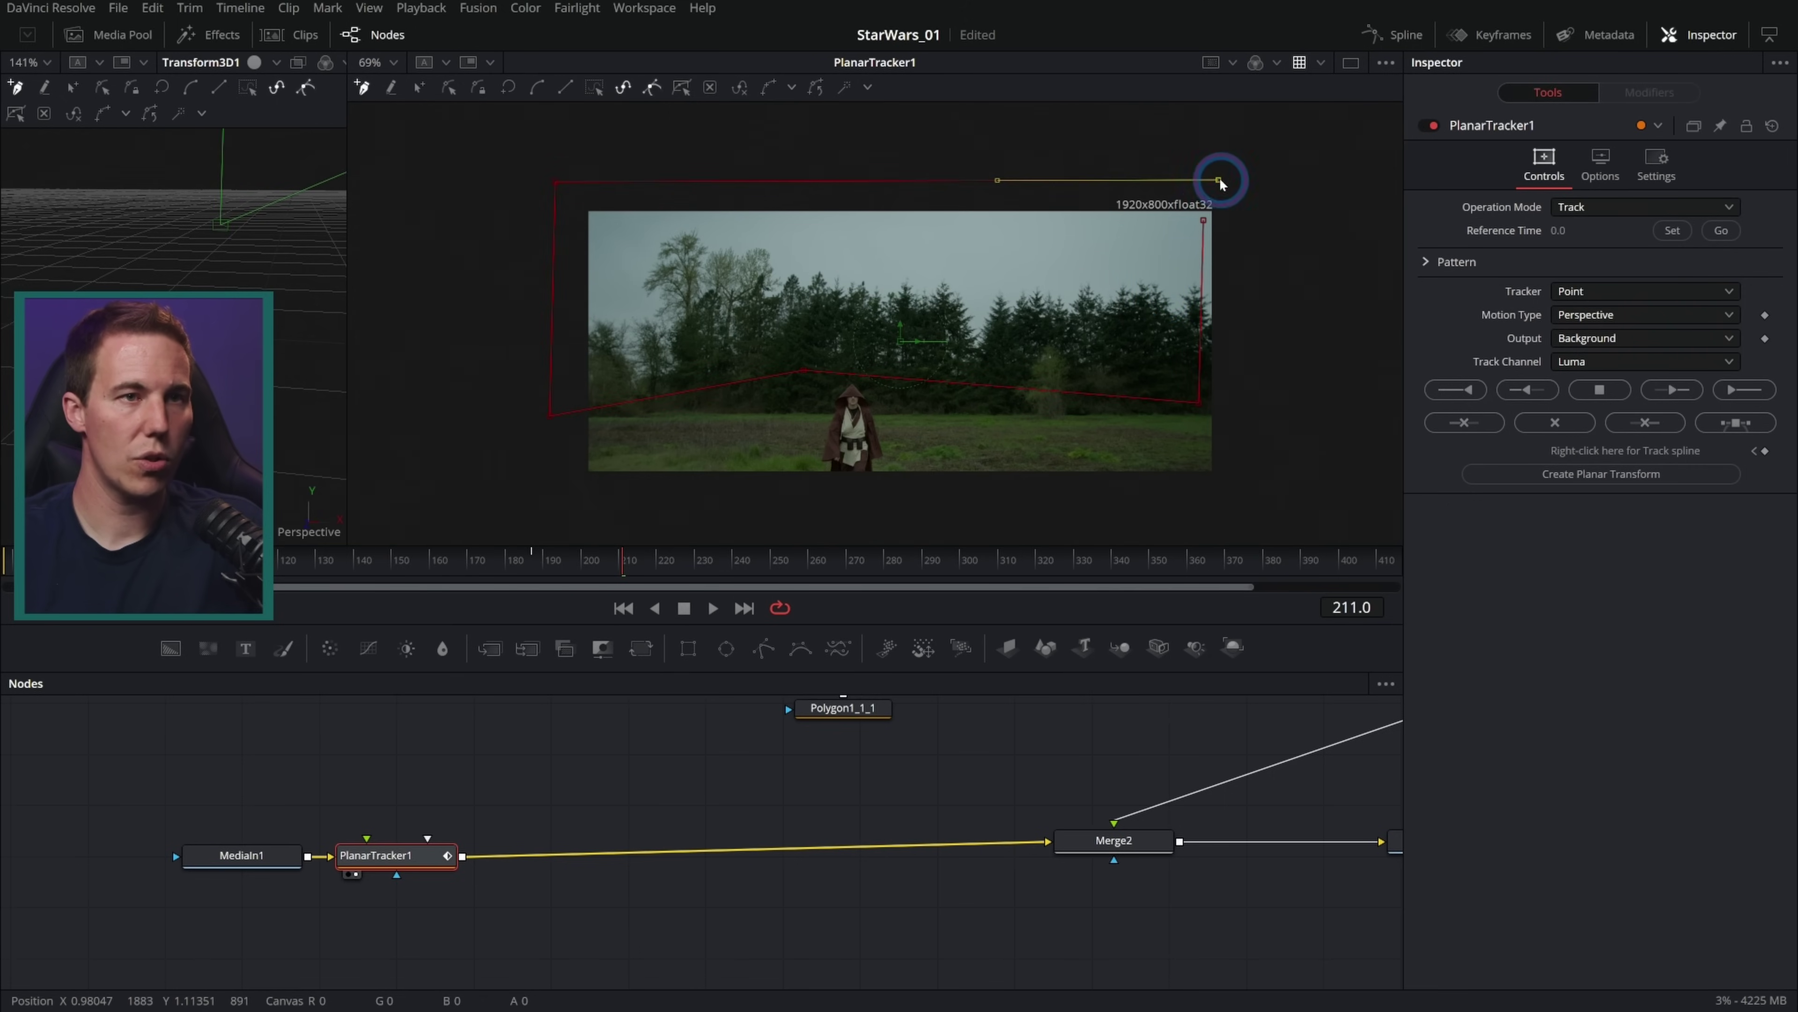
pyautogui.click(1202, 222)
pyautogui.click(1672, 231)
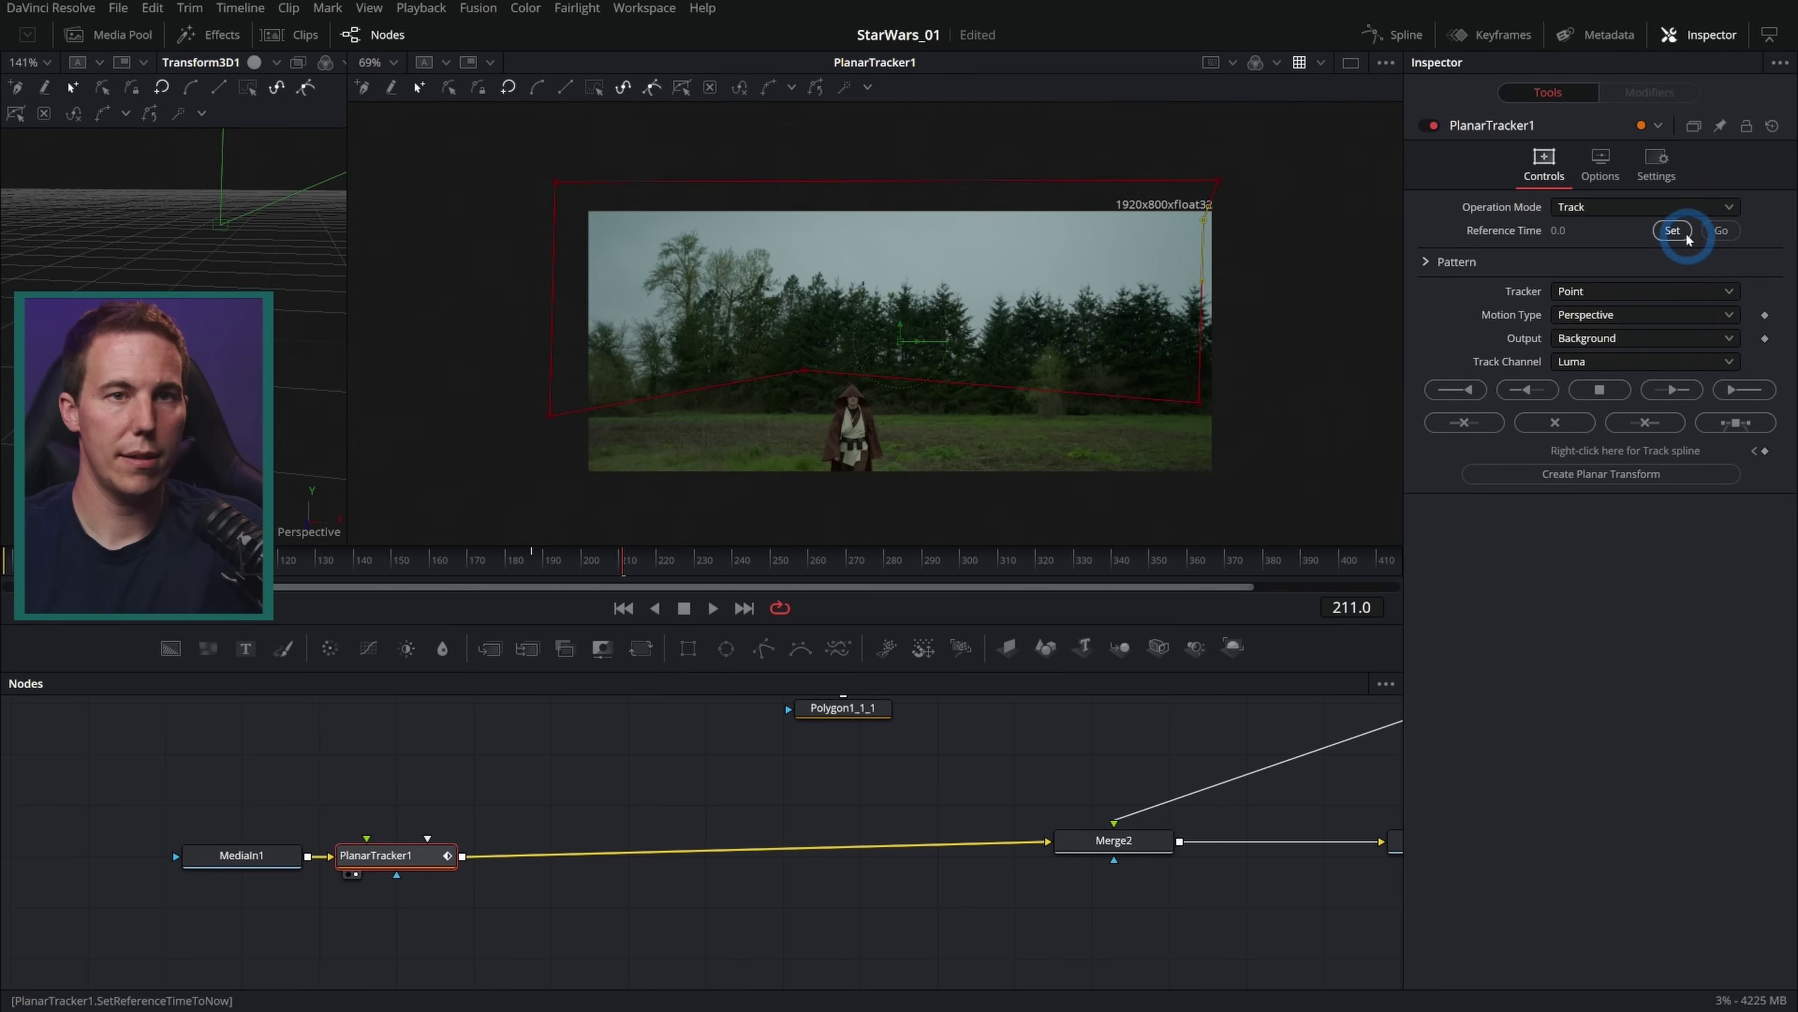
pyautogui.click(1739, 390)
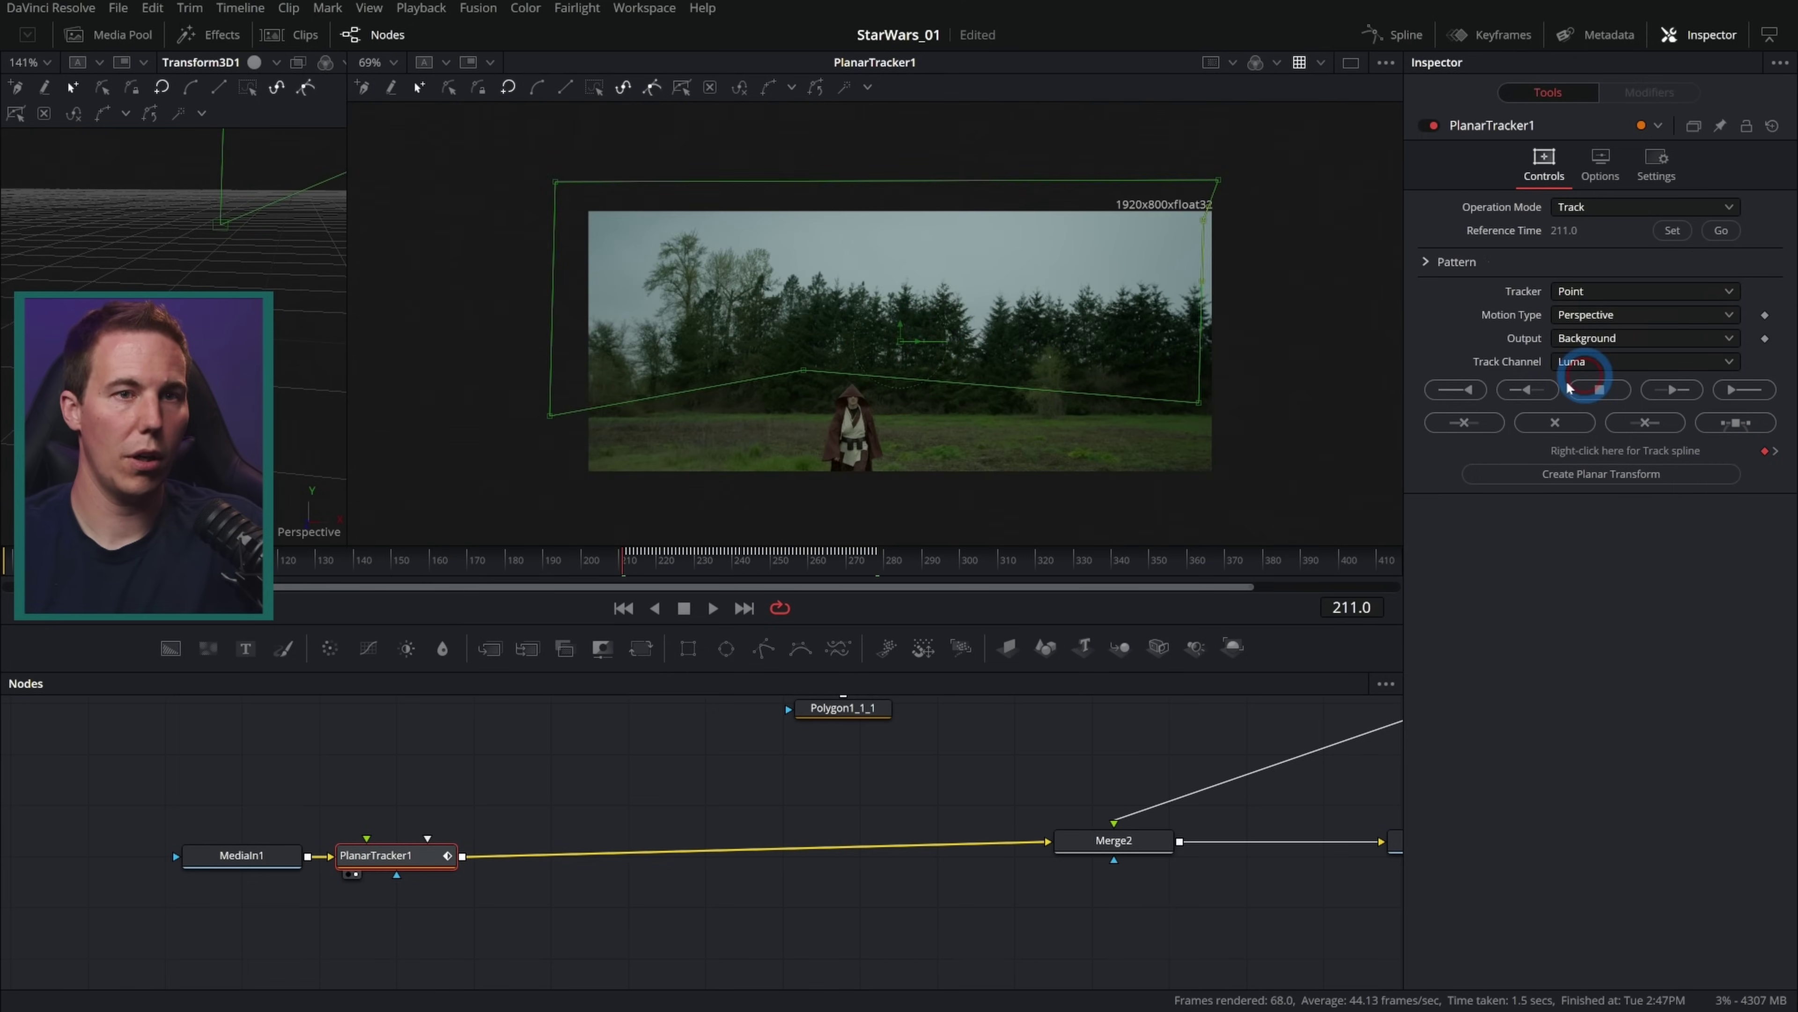
pyautogui.click(1456, 389)
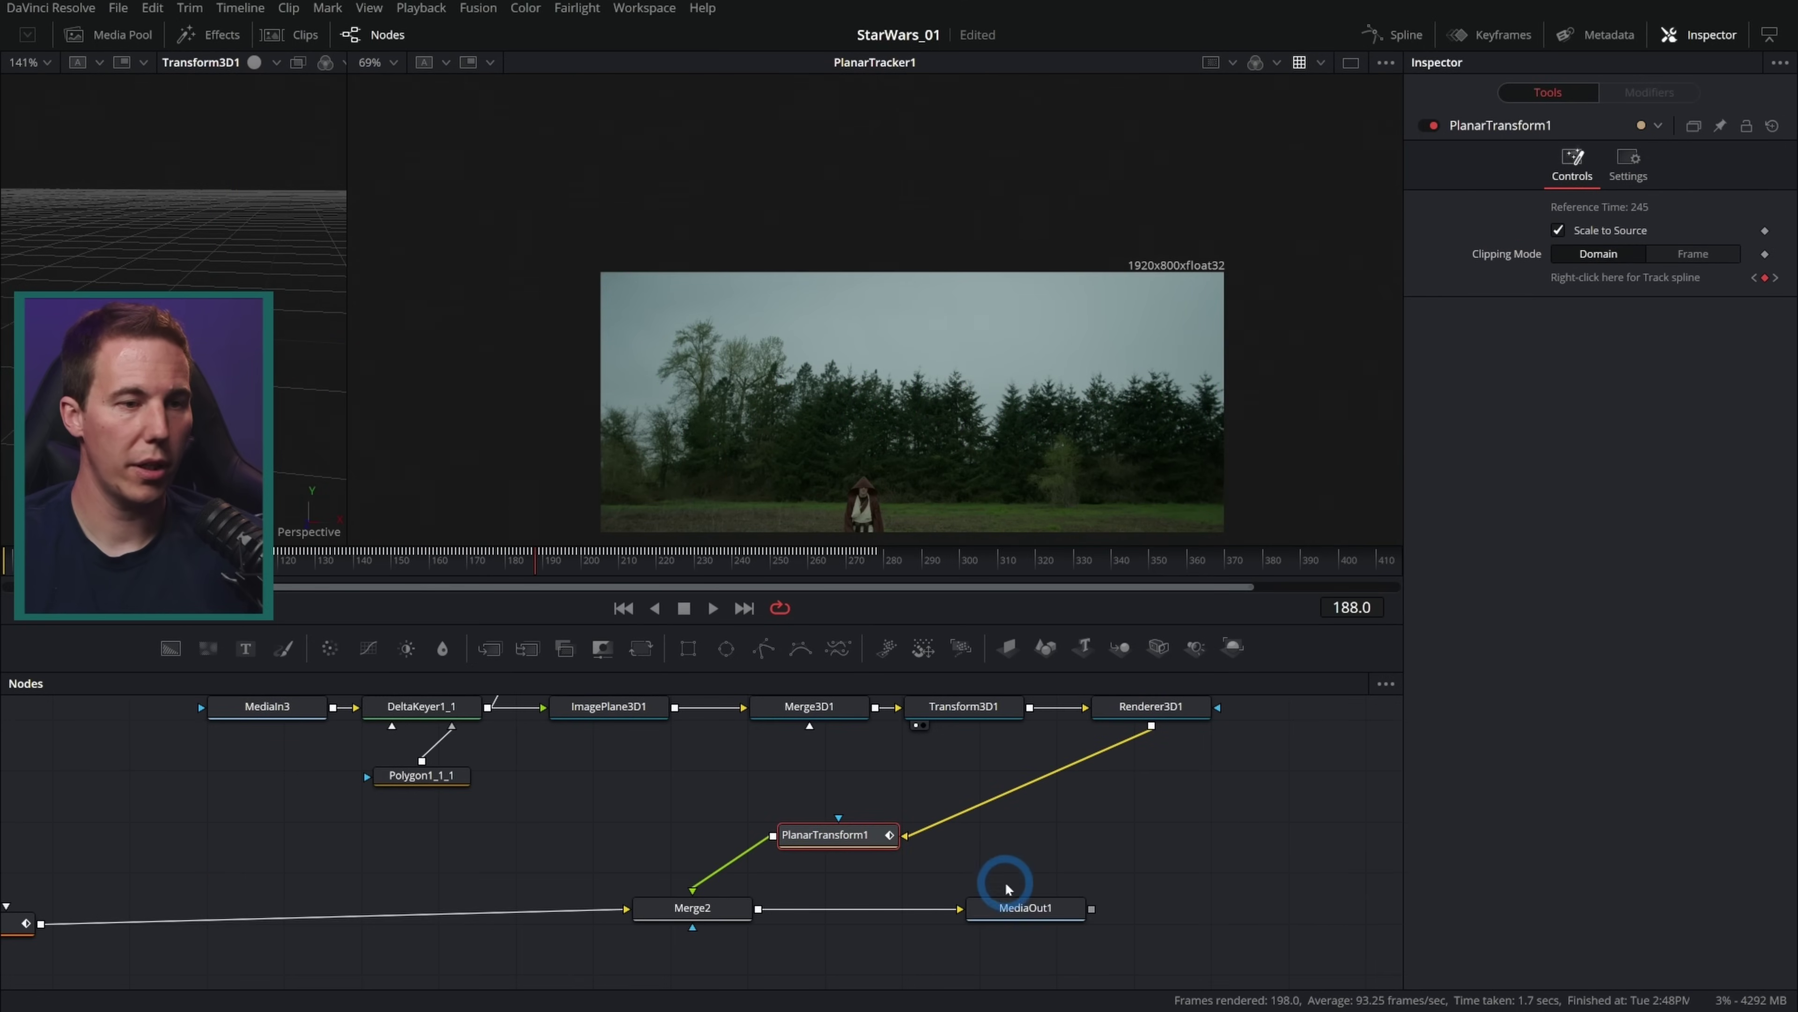
# Review the TIE fighter's flight over the forest in the final composite, playing and scrubbing frames 164–217
pyautogui.click(985, 926)
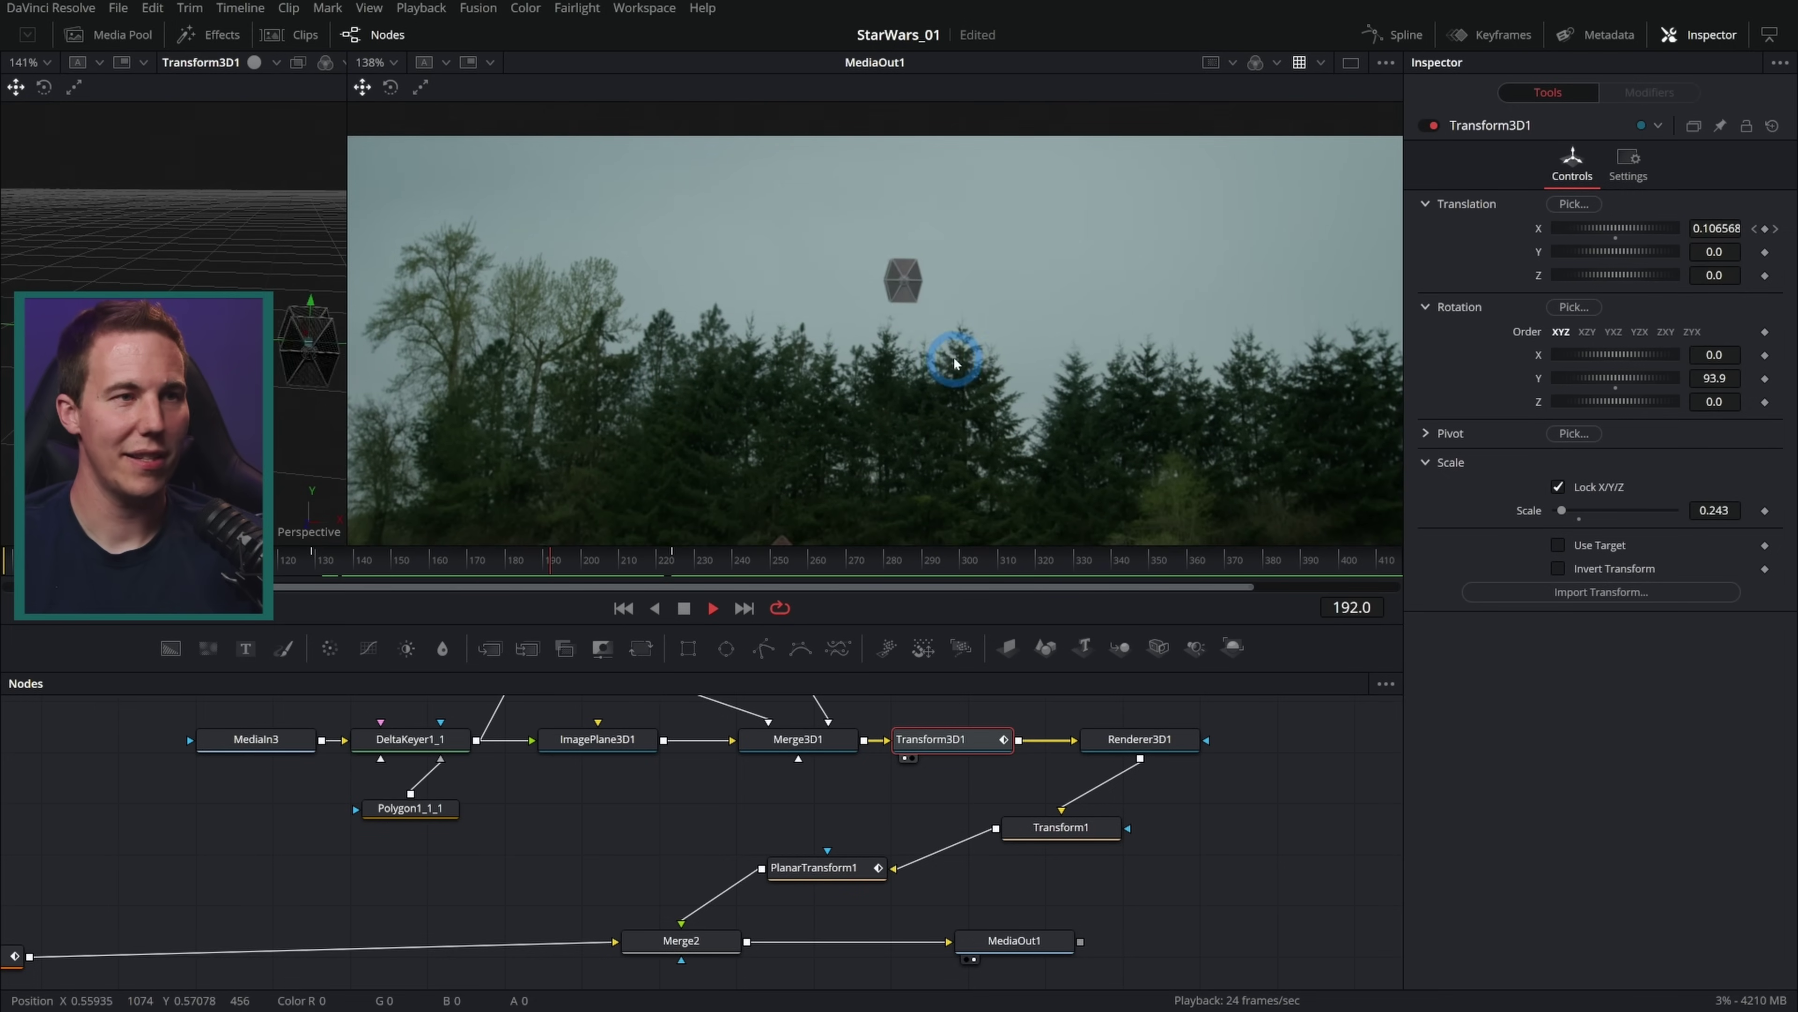
pyautogui.click(775, 561)
pyautogui.click(445, 557)
pyautogui.moveTo(446, 558); pyautogui.dragTo(646, 557)
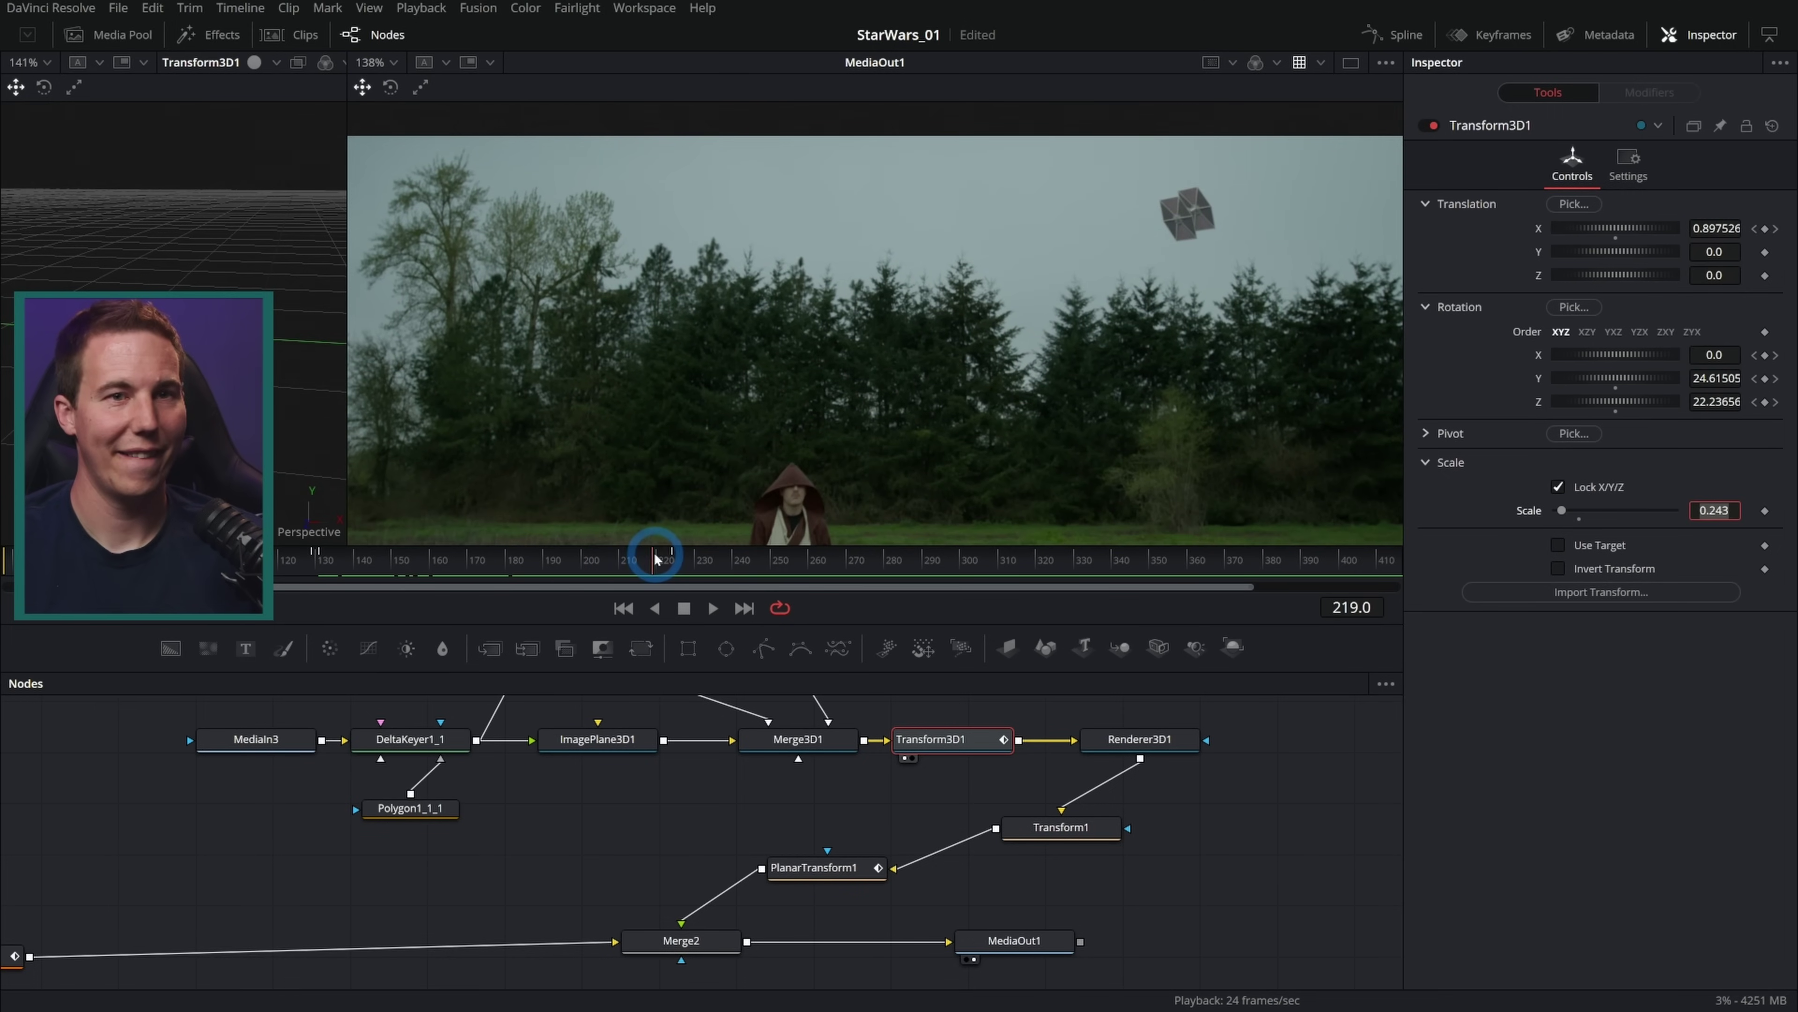
pyautogui.click(684, 609)
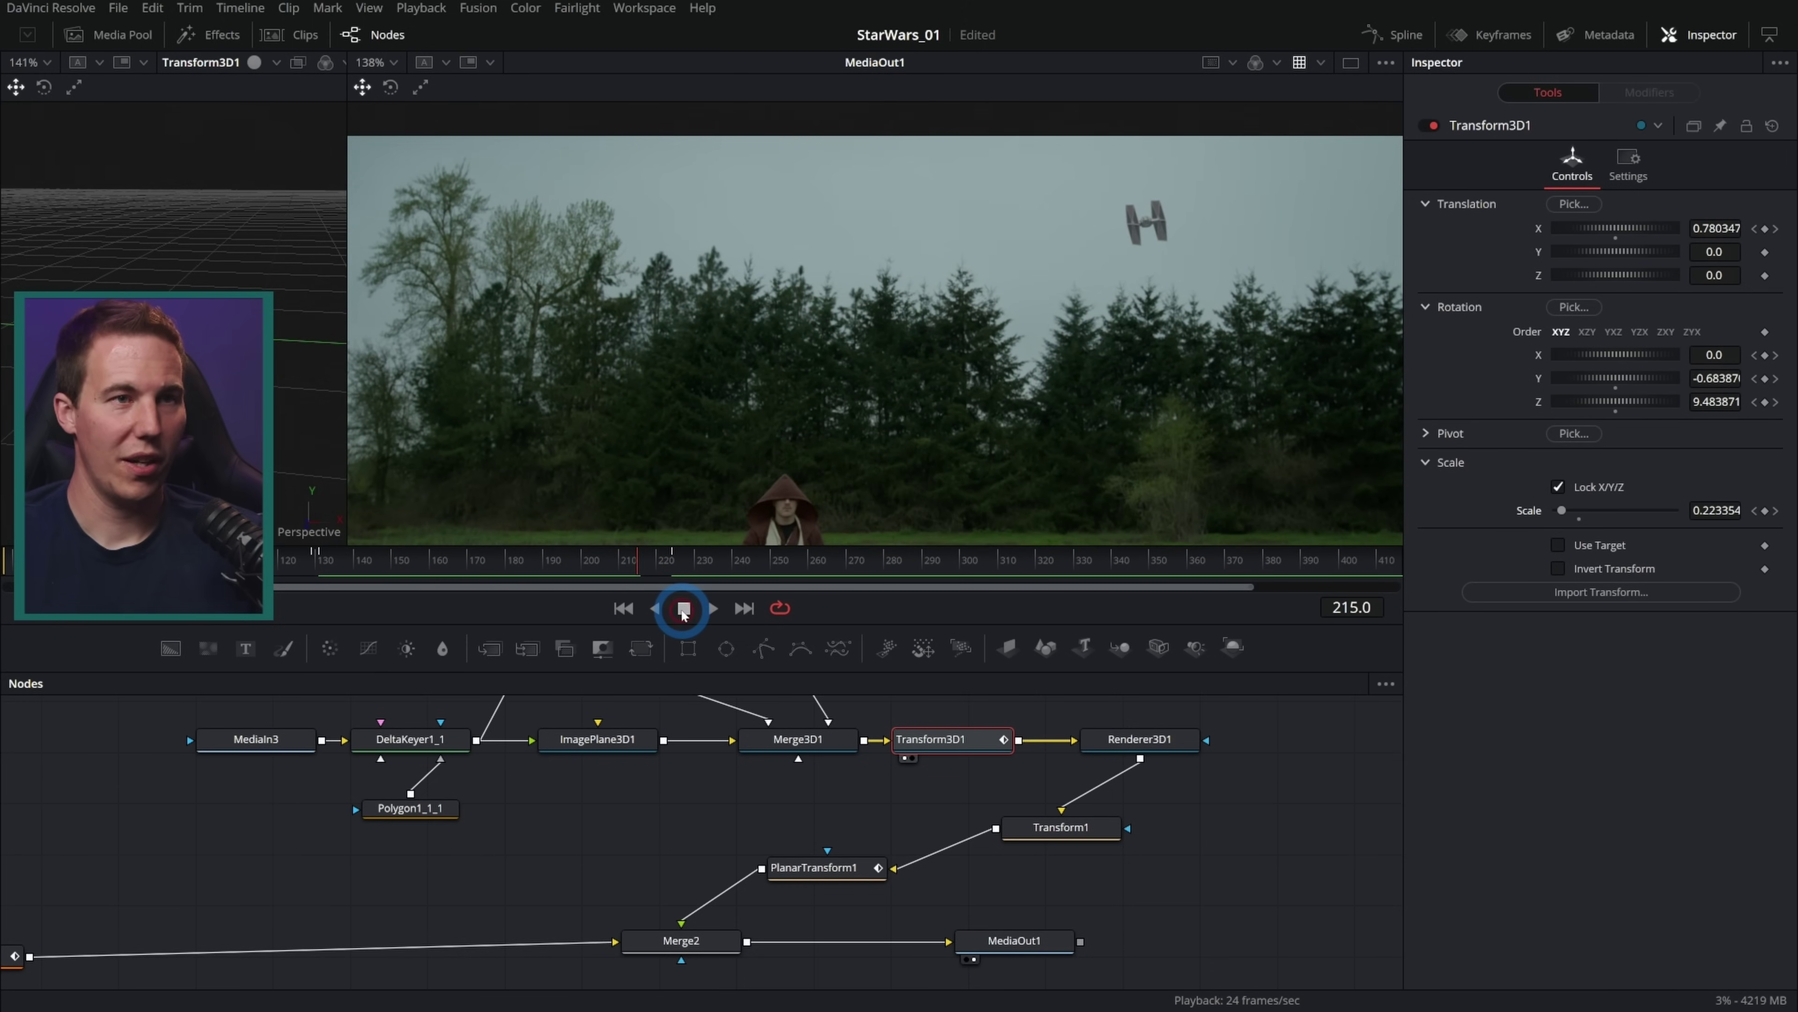
pyautogui.moveTo(588, 560); pyautogui.dragTo(669, 554)
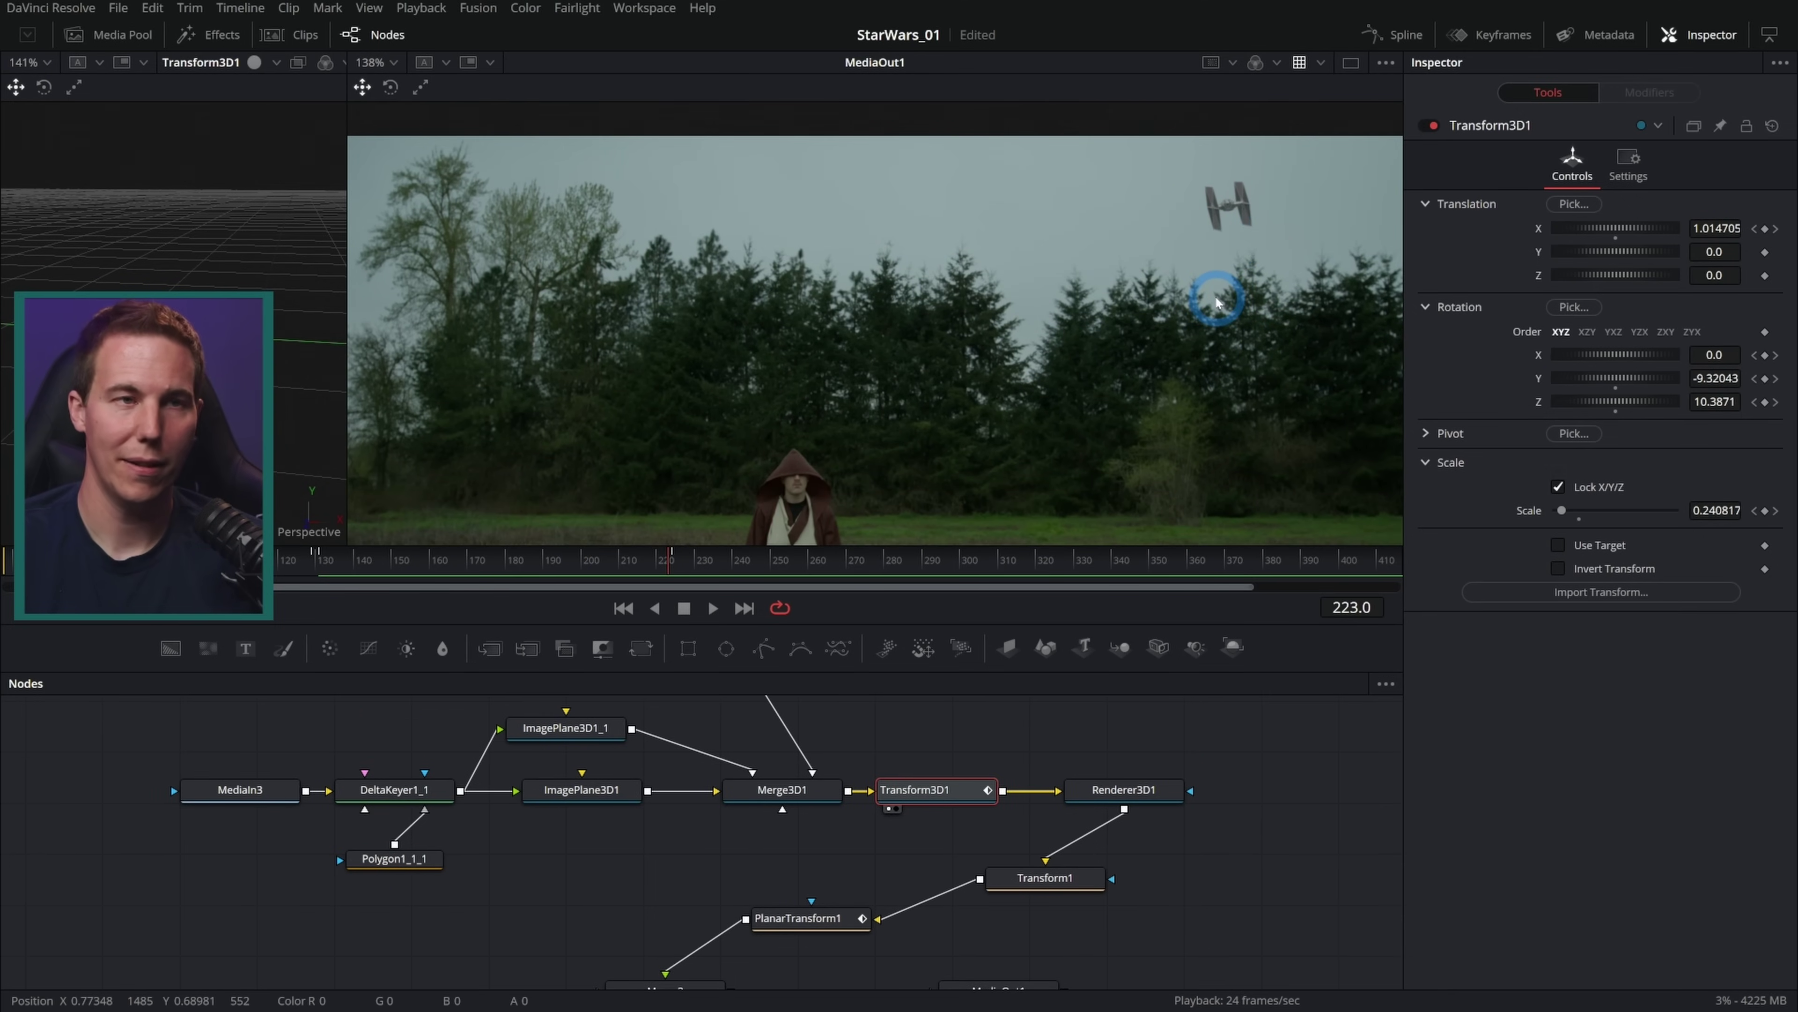
pyautogui.click(645, 560)
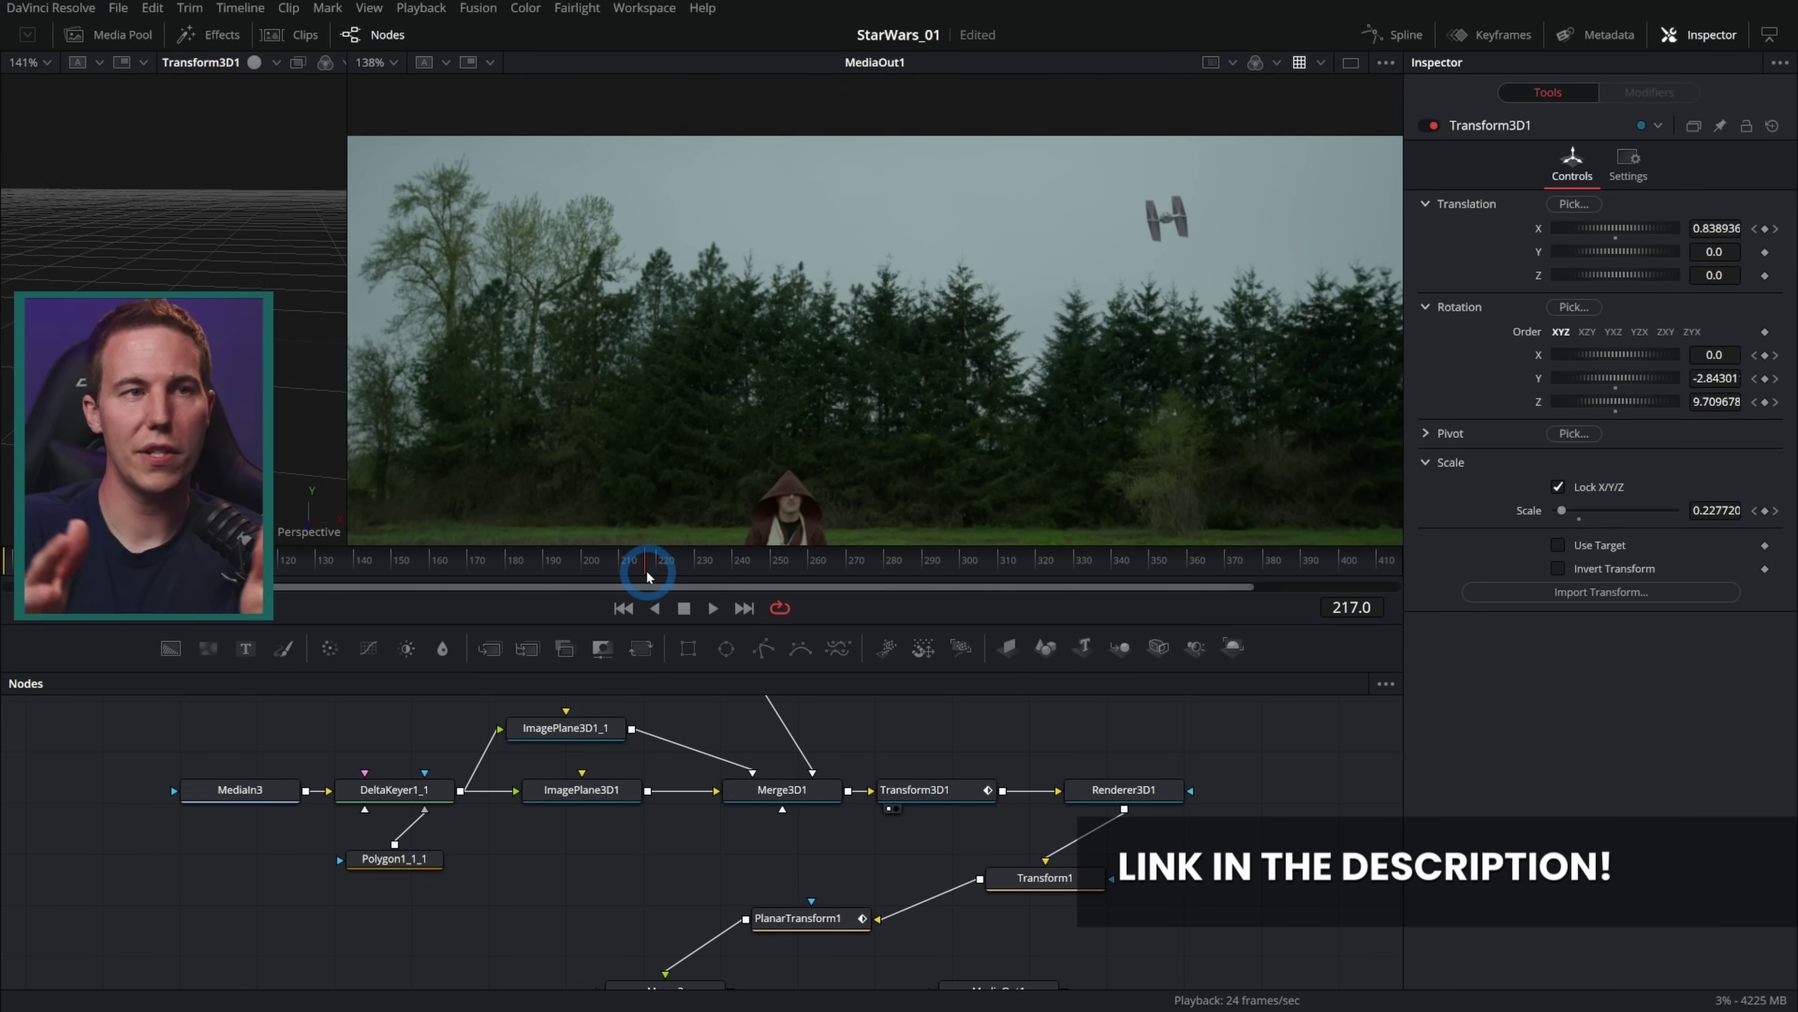